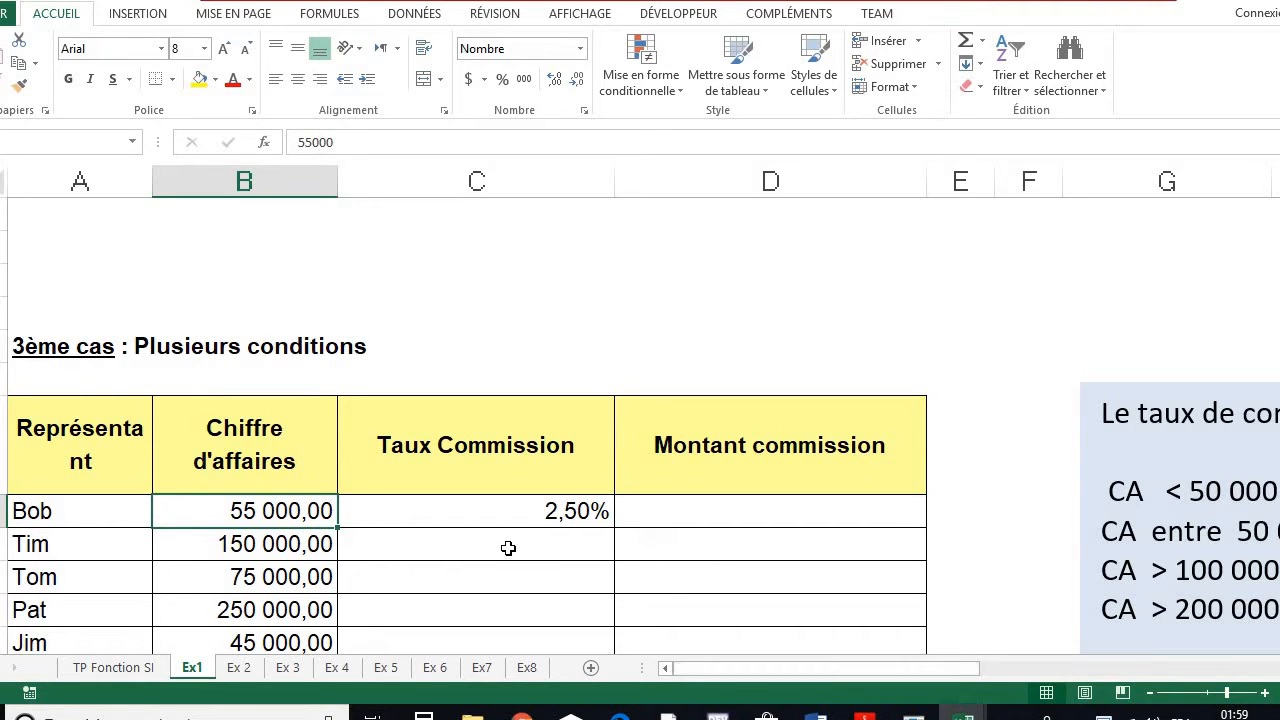
Step: Widen column A of the 3ème cas table so the Représentant header fits on one line
scroll(508, 548, "up", 5)
scroll(508, 548, "up", 1)
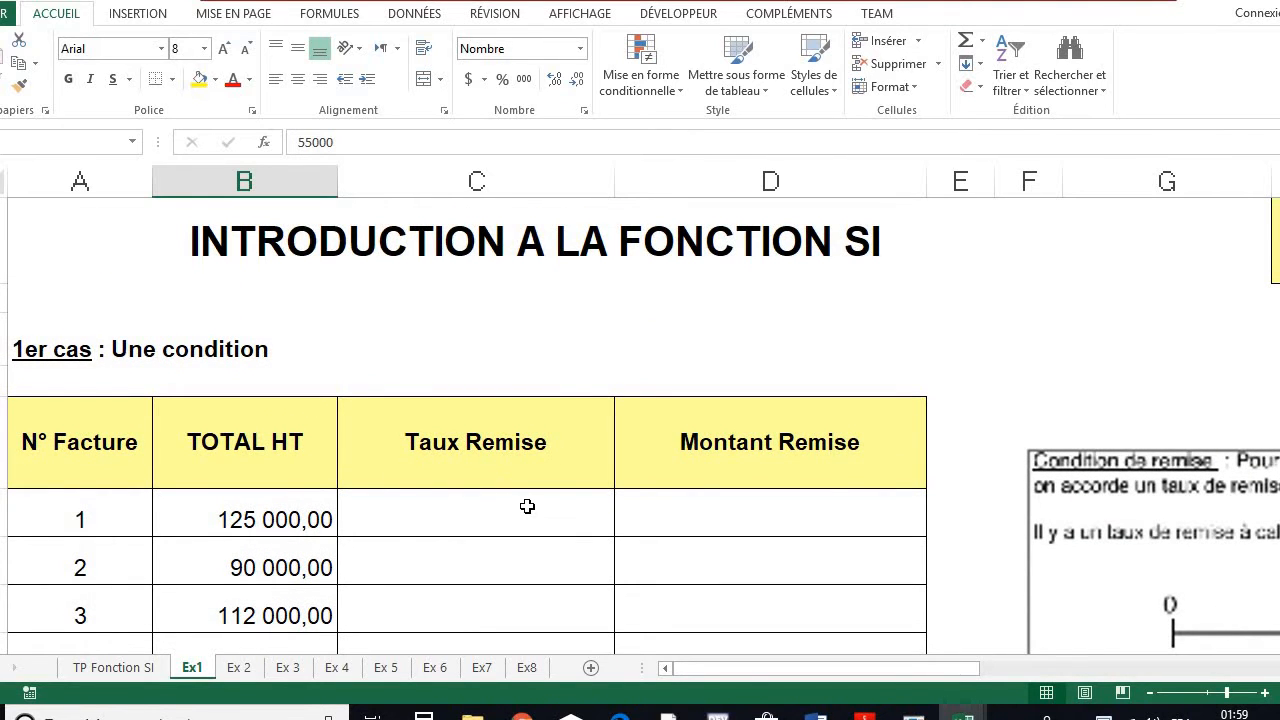
scroll(527, 506, "down", 10)
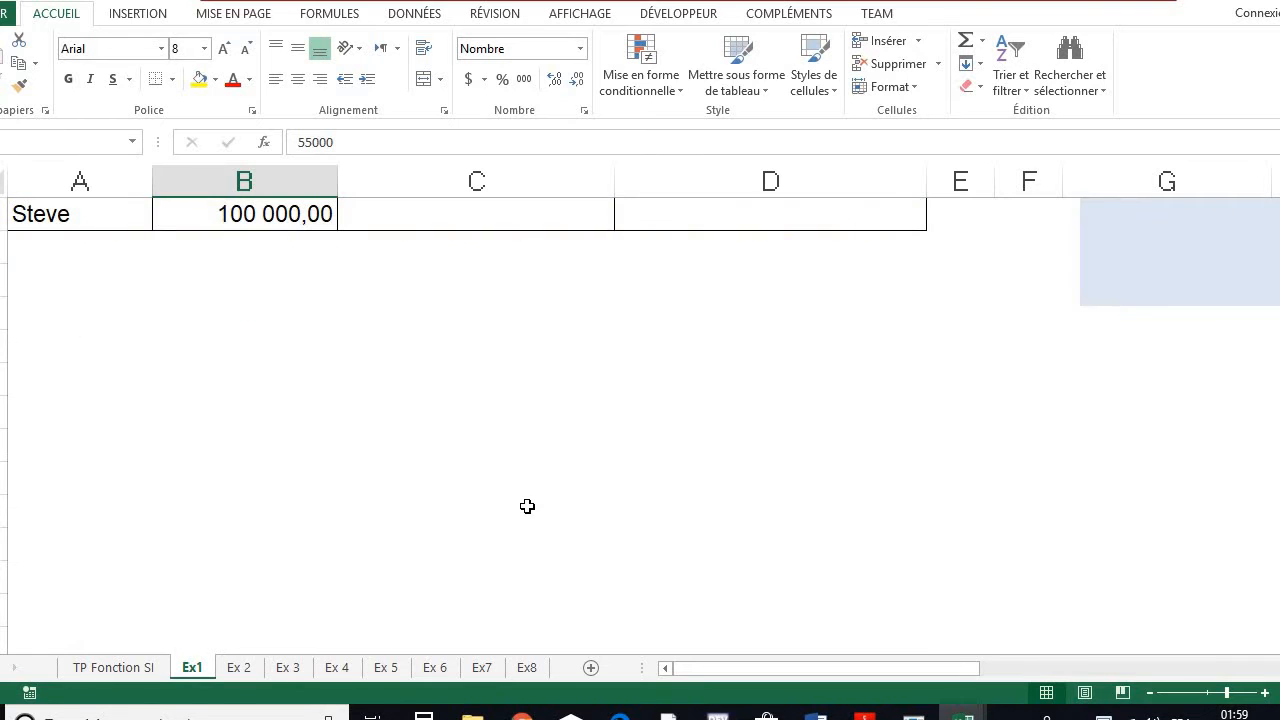
scroll(527, 506, "down", 3)
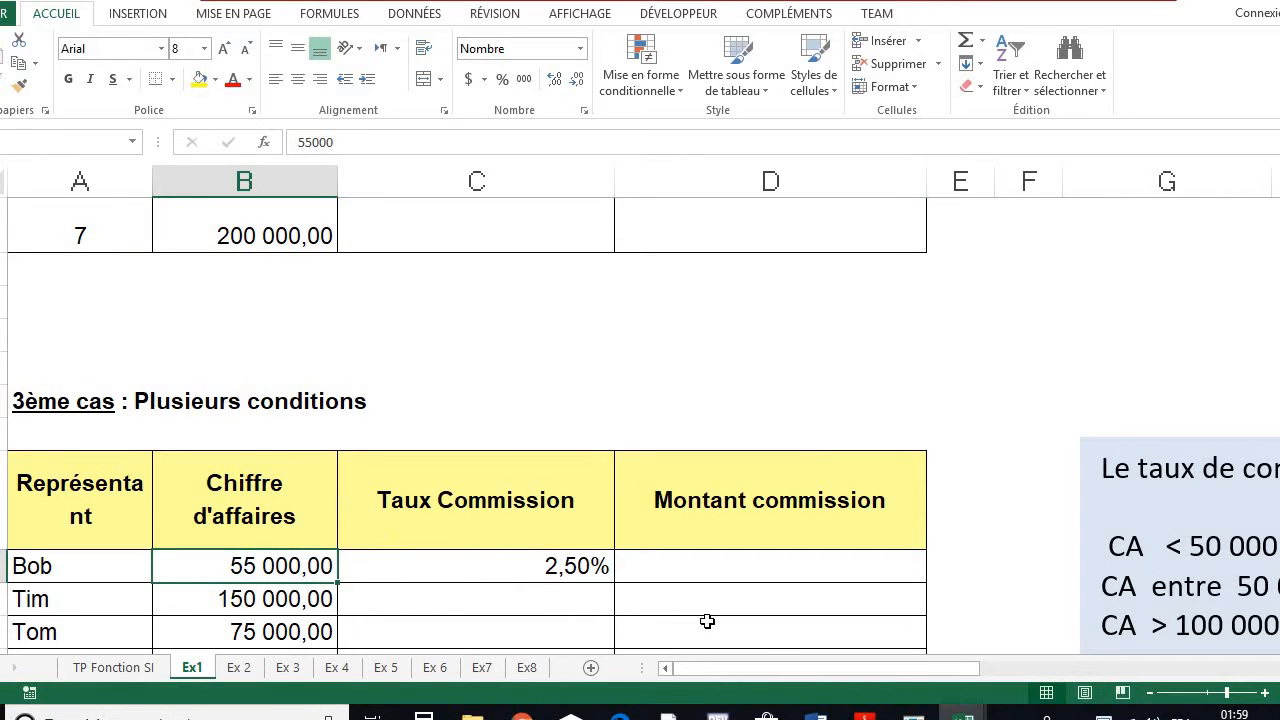
left_click_drag(784, 668, 578, 693)
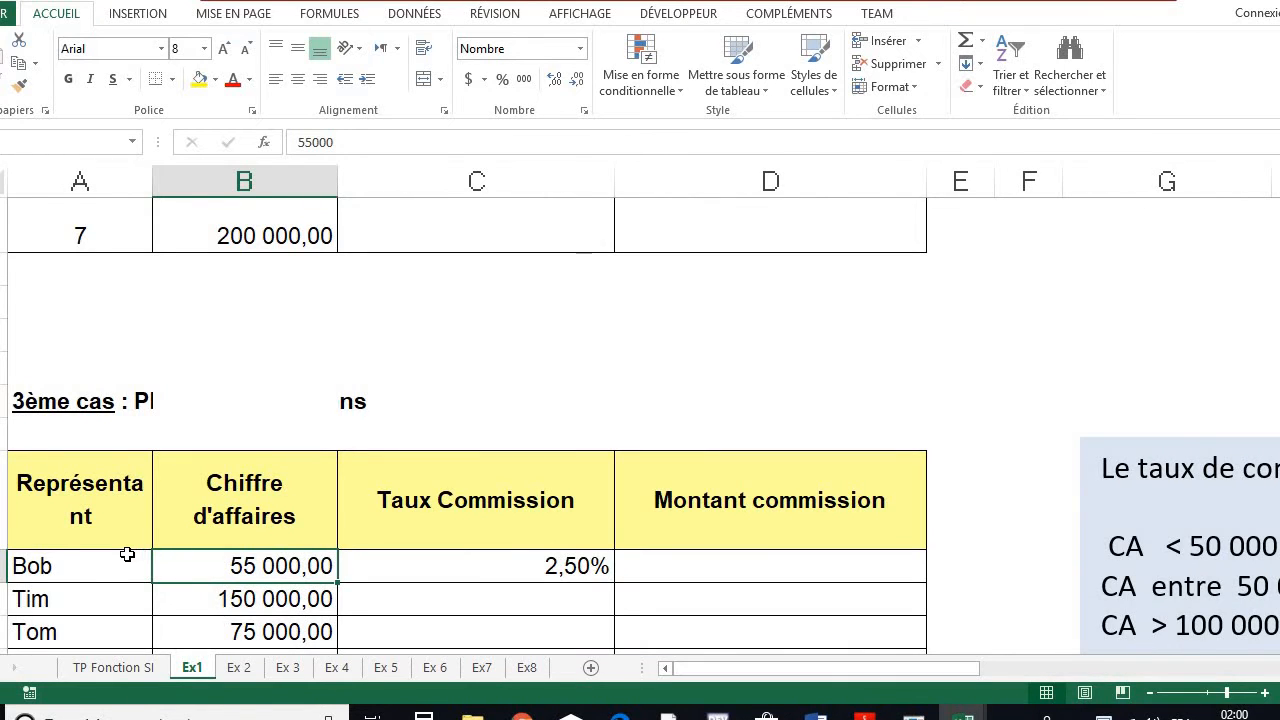
scroll(120, 520, "down", 2)
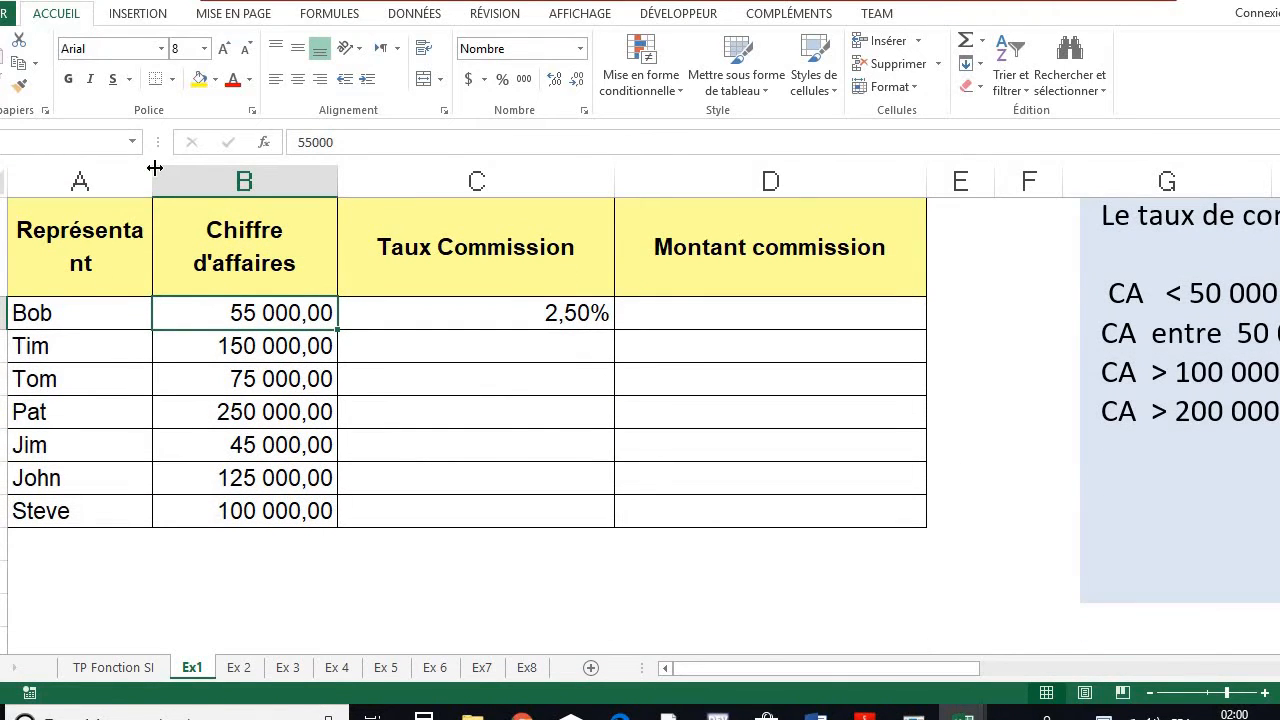
left_click_drag(153, 170, 176, 169)
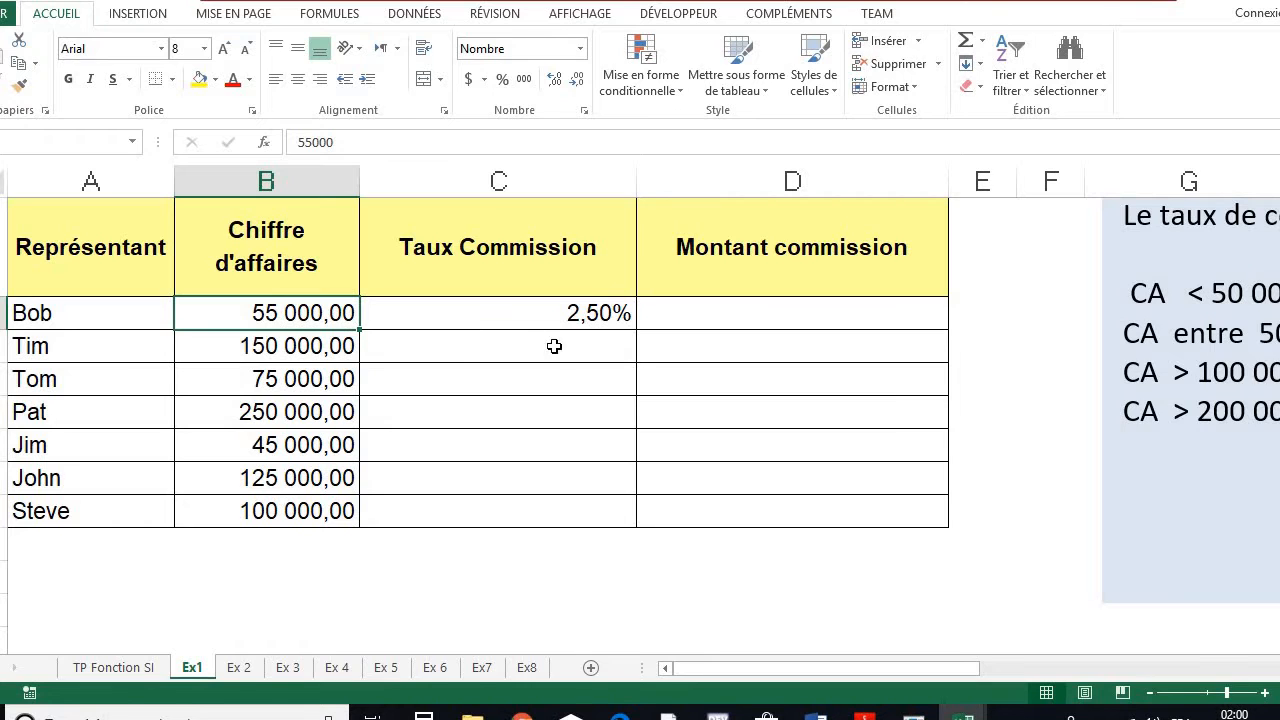
Step: Review the commission rate conditions beside the table and set the first representative's chiffre d'affaires in B30 to 3000
left_click_drag(767, 674, 905, 674)
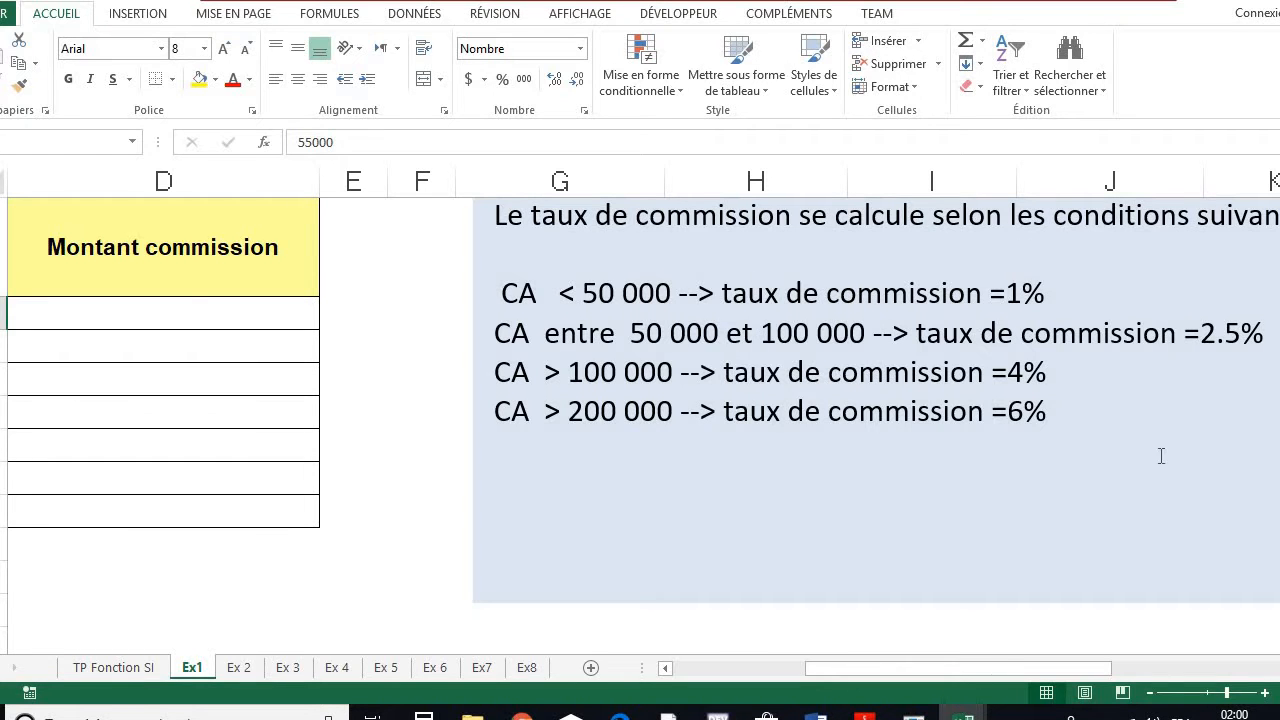
left_click_drag(994, 672, 815, 680)
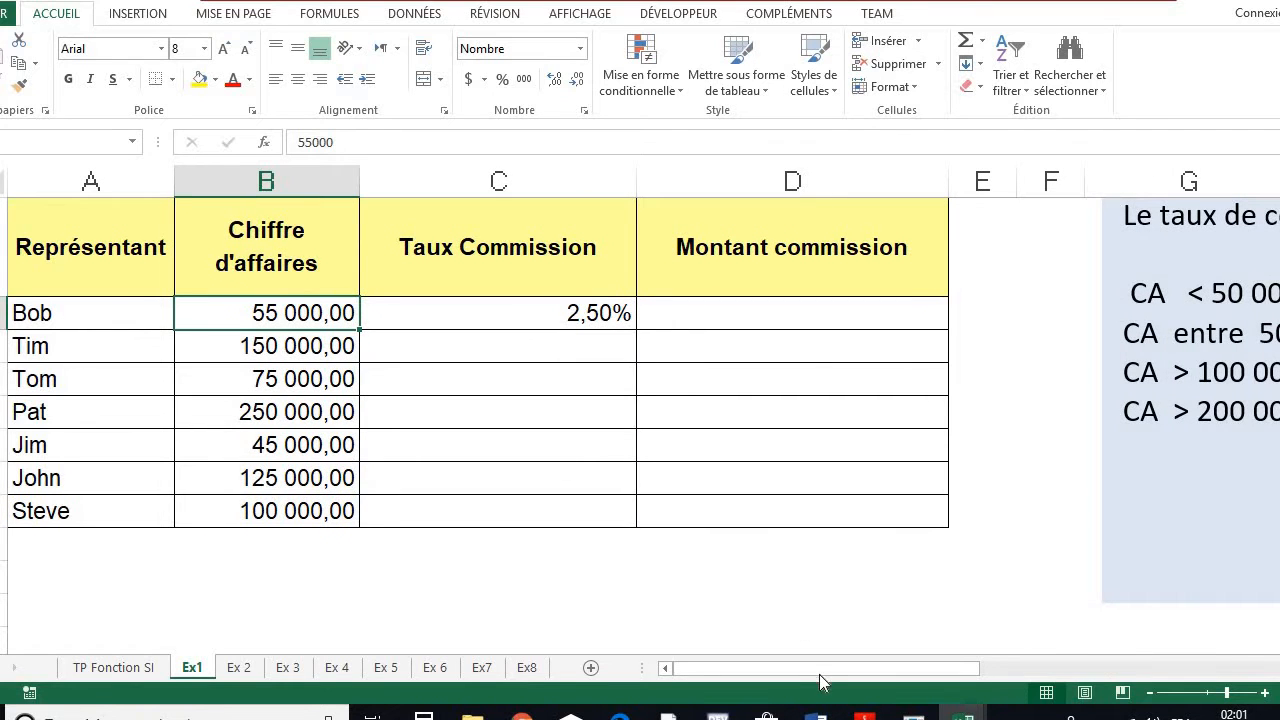
left_click_drag(914, 672, 1046, 673)
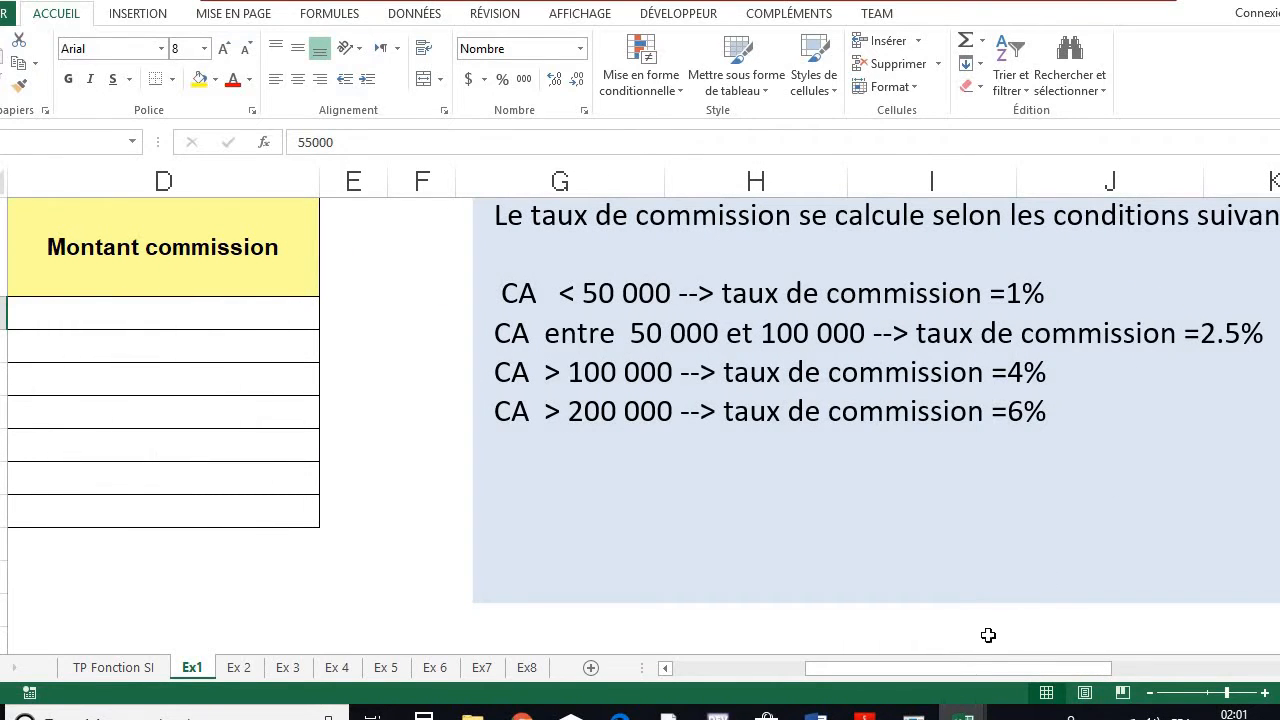
left_click_drag(983, 673, 986, 674)
left_click_drag(954, 676, 686, 690)
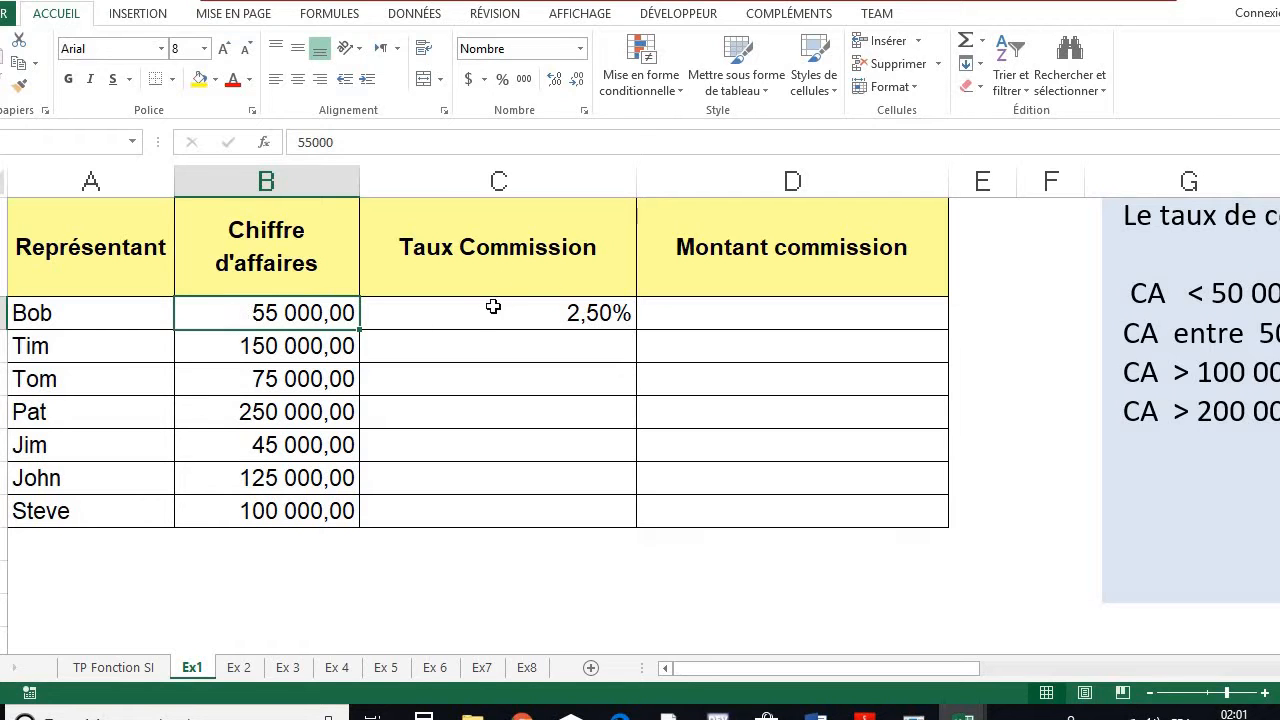
double_click(257, 314)
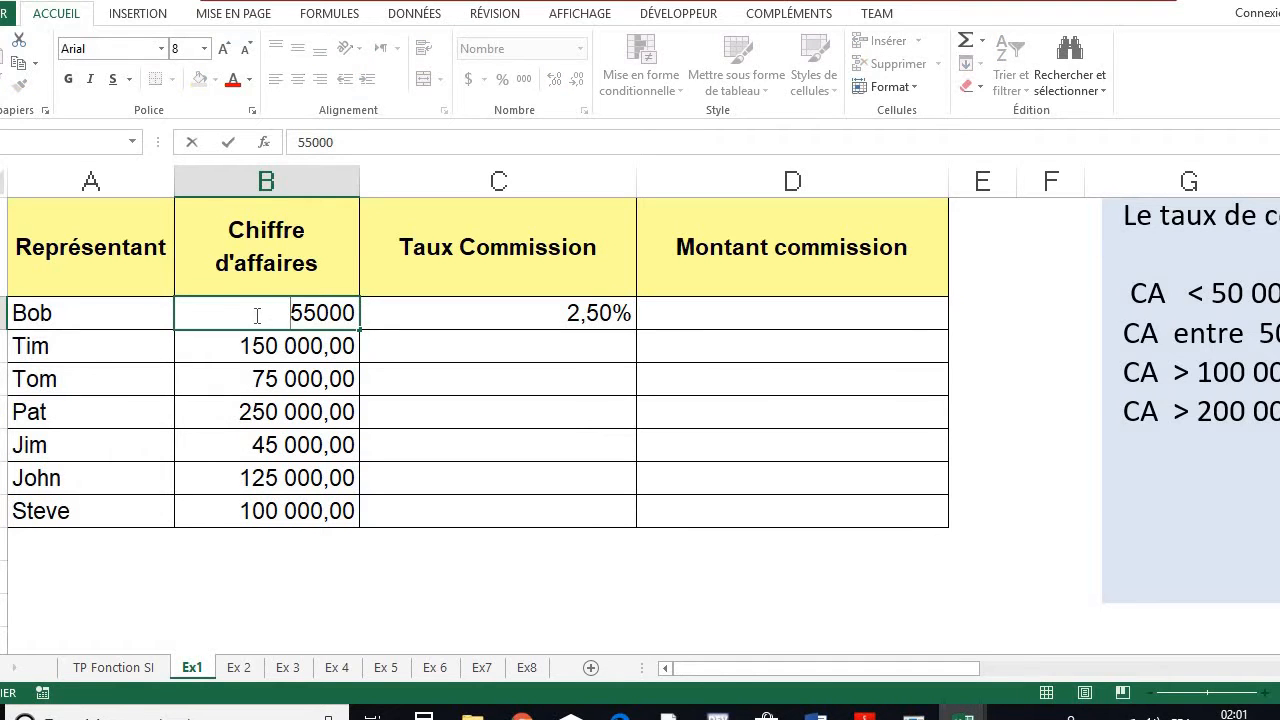
double_click(336, 314)
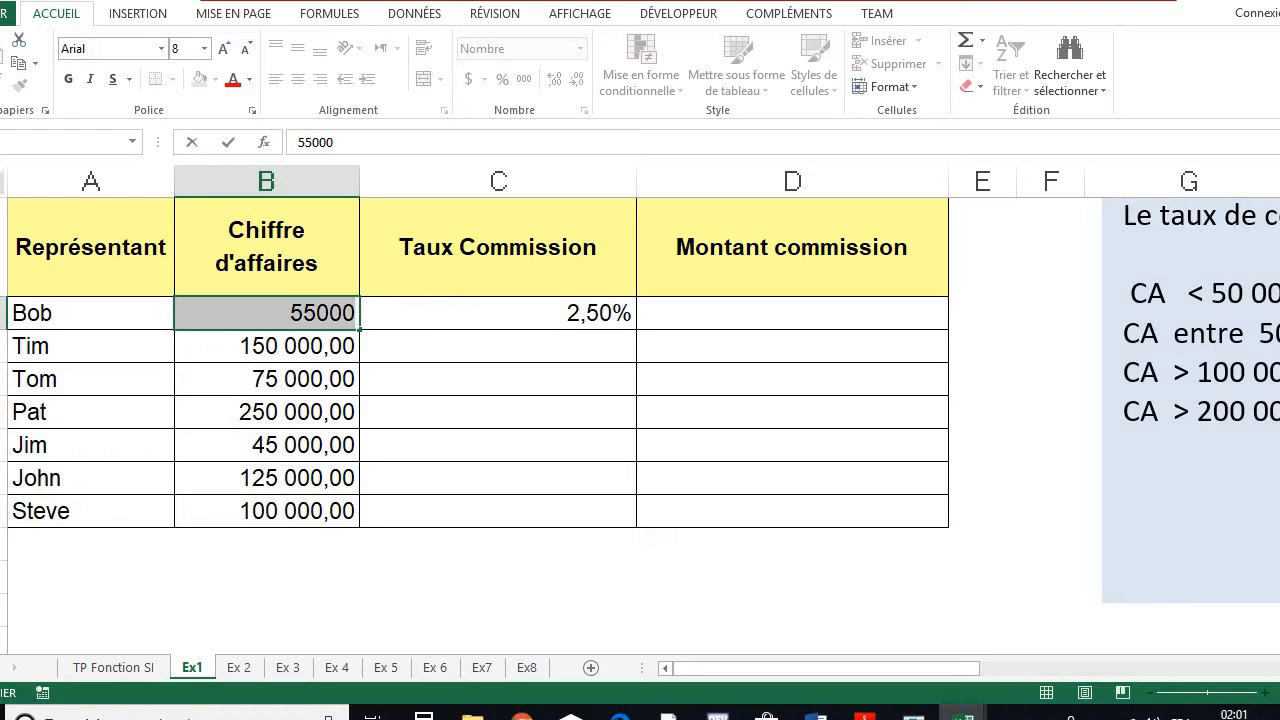
type("3")
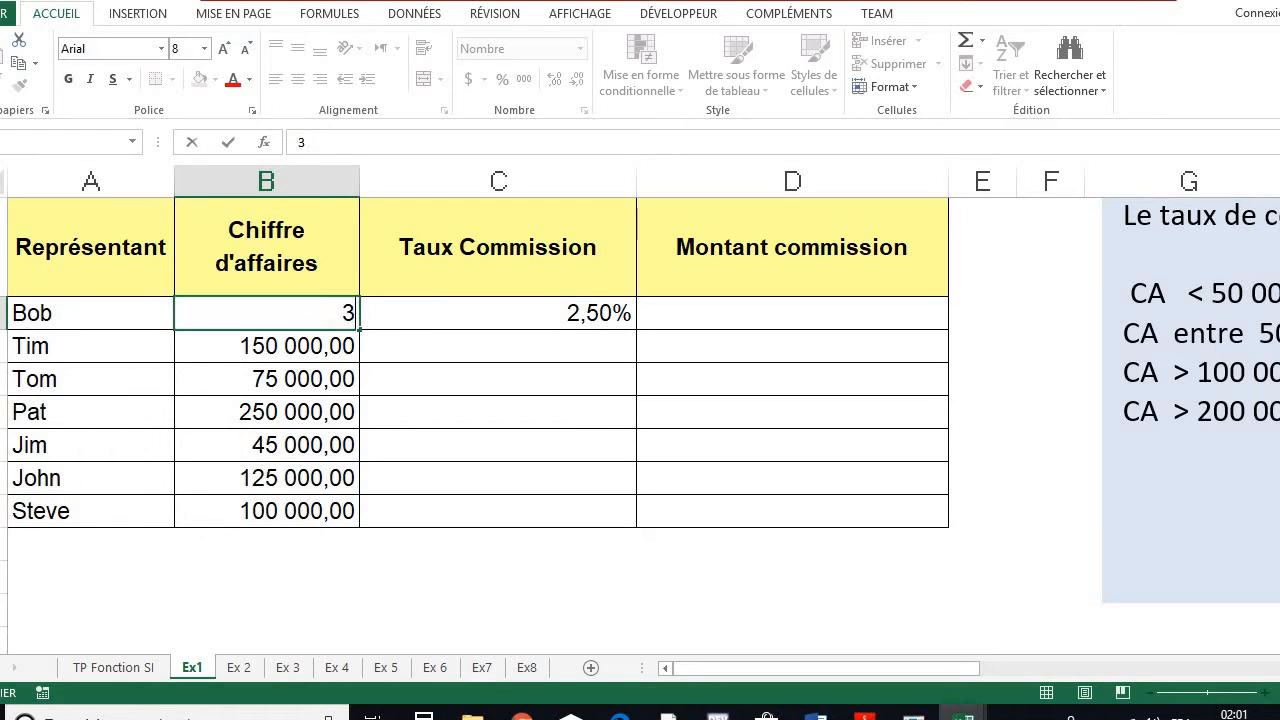
type("000")
key("Return")
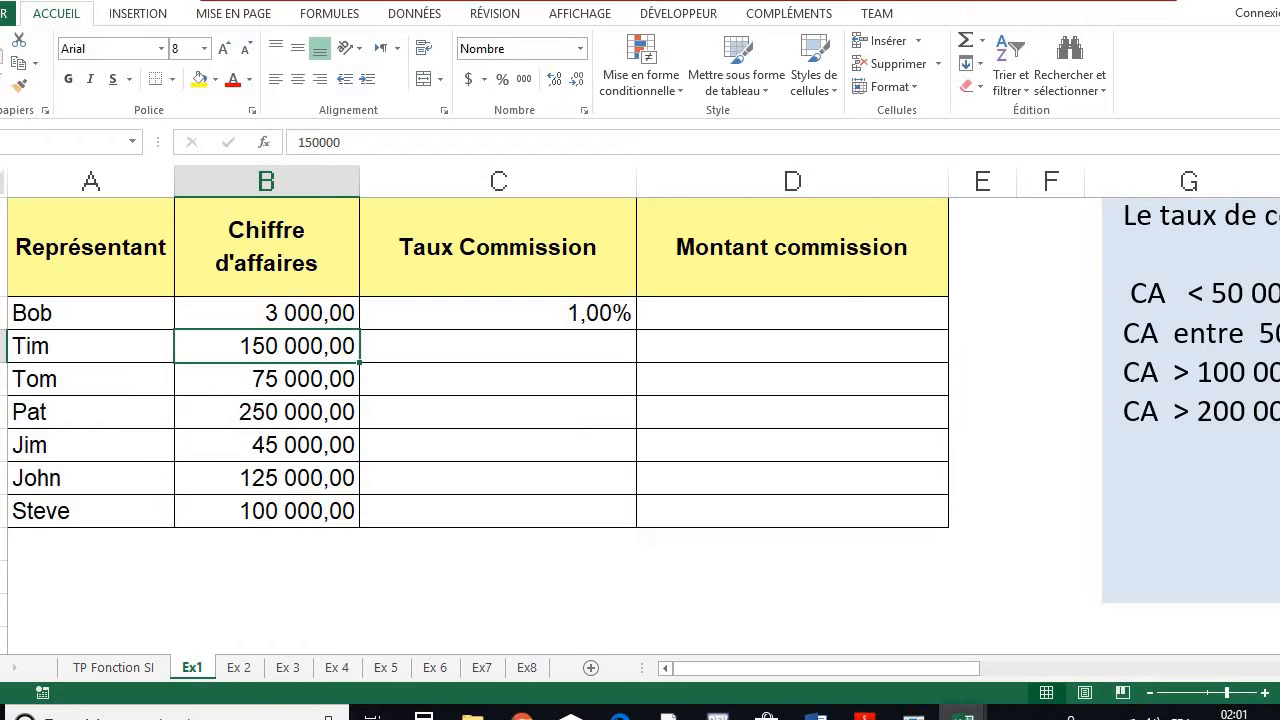
Step: Compare the rate with the condition for CA < 50 000, and set the chiffre d'affaires in B30 to 120000
left_click_drag(820, 677, 956, 680)
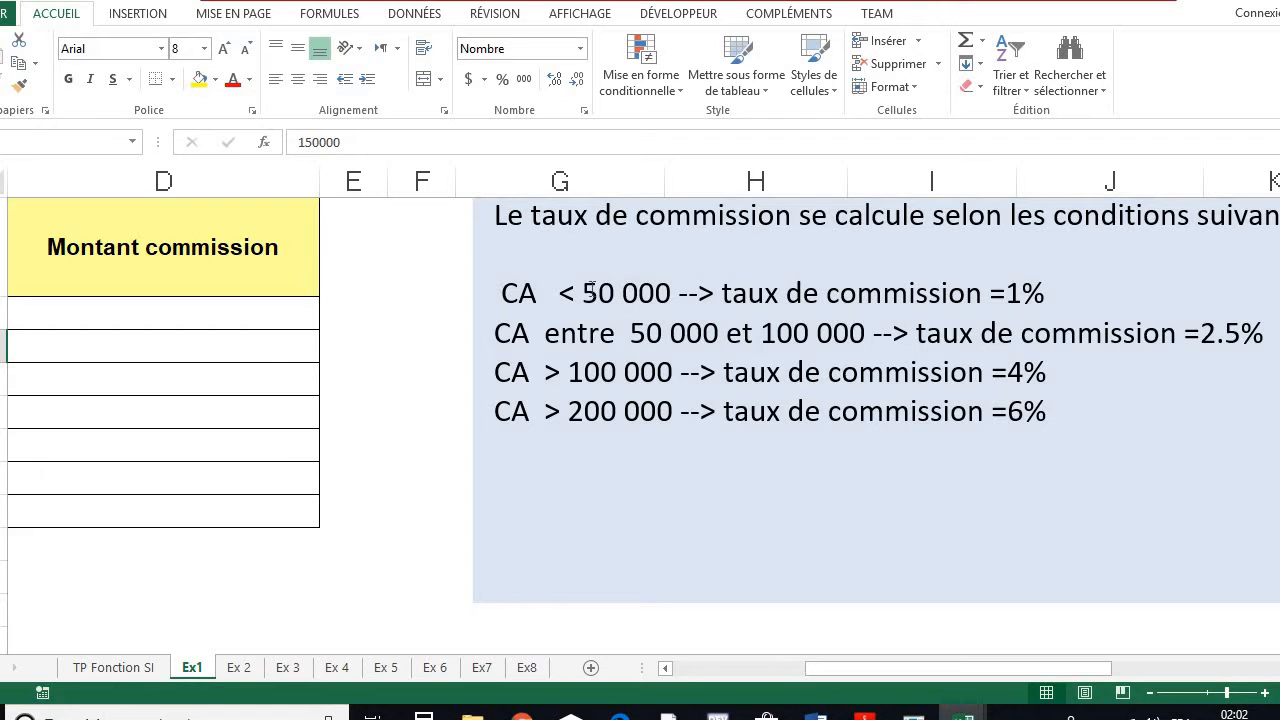
left_click_drag(500, 293, 1048, 293)
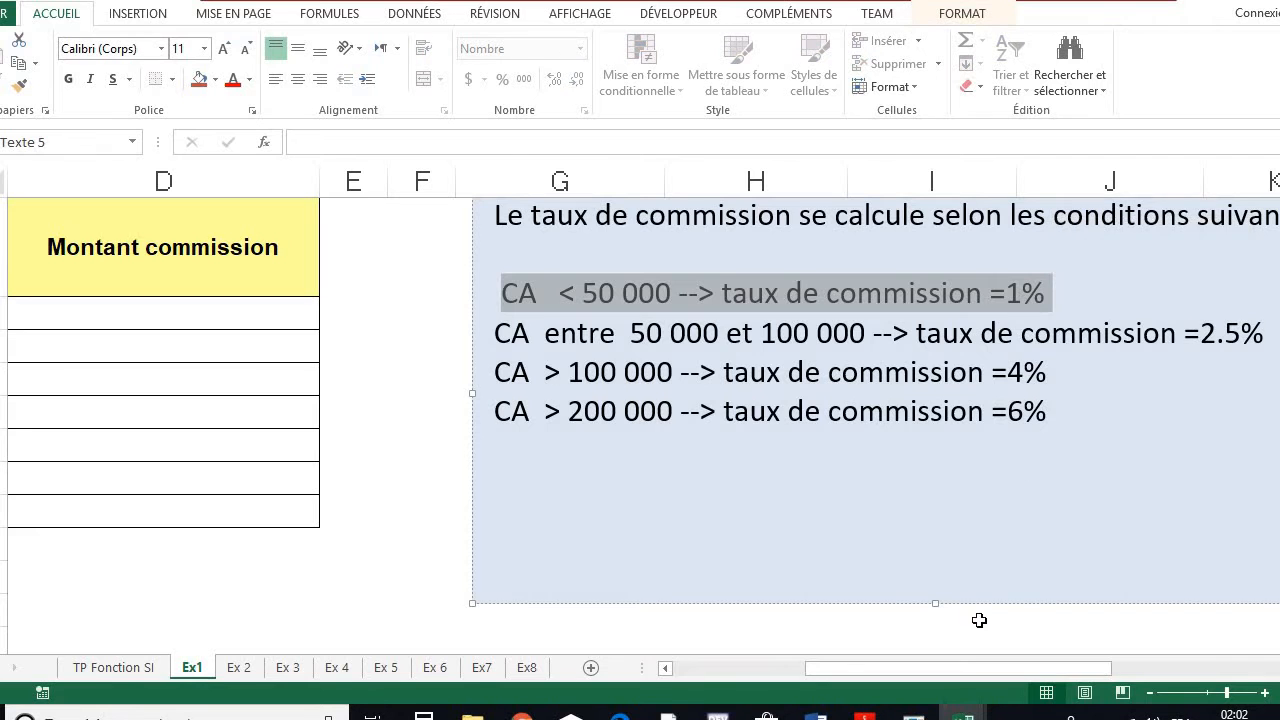
left_click_drag(971, 672, 808, 694)
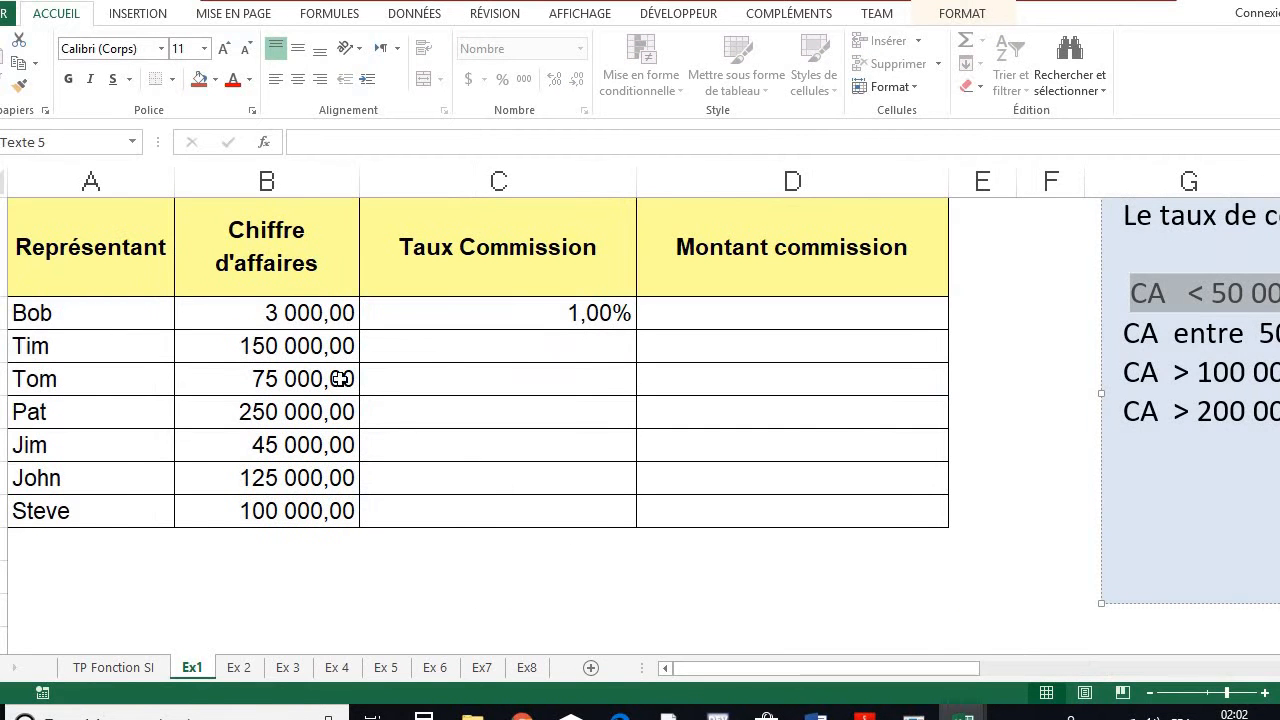
double_click(271, 312)
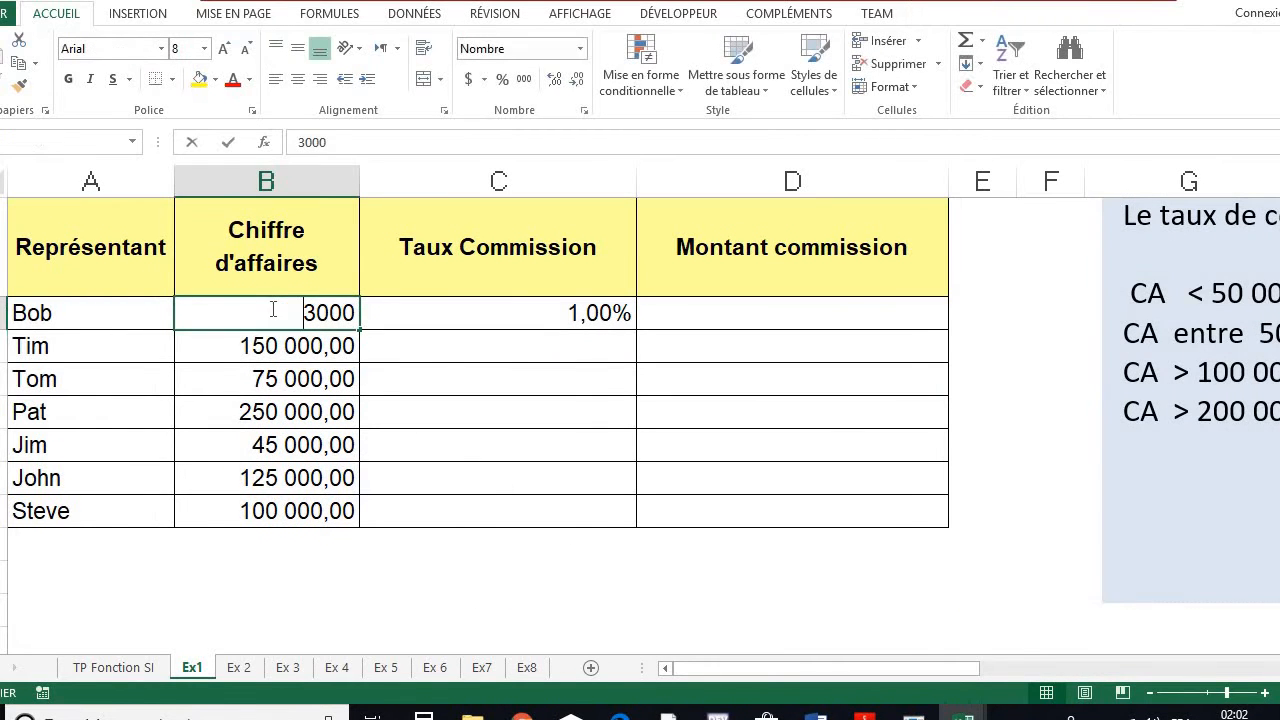
left_click_drag(180, 313, 357, 313)
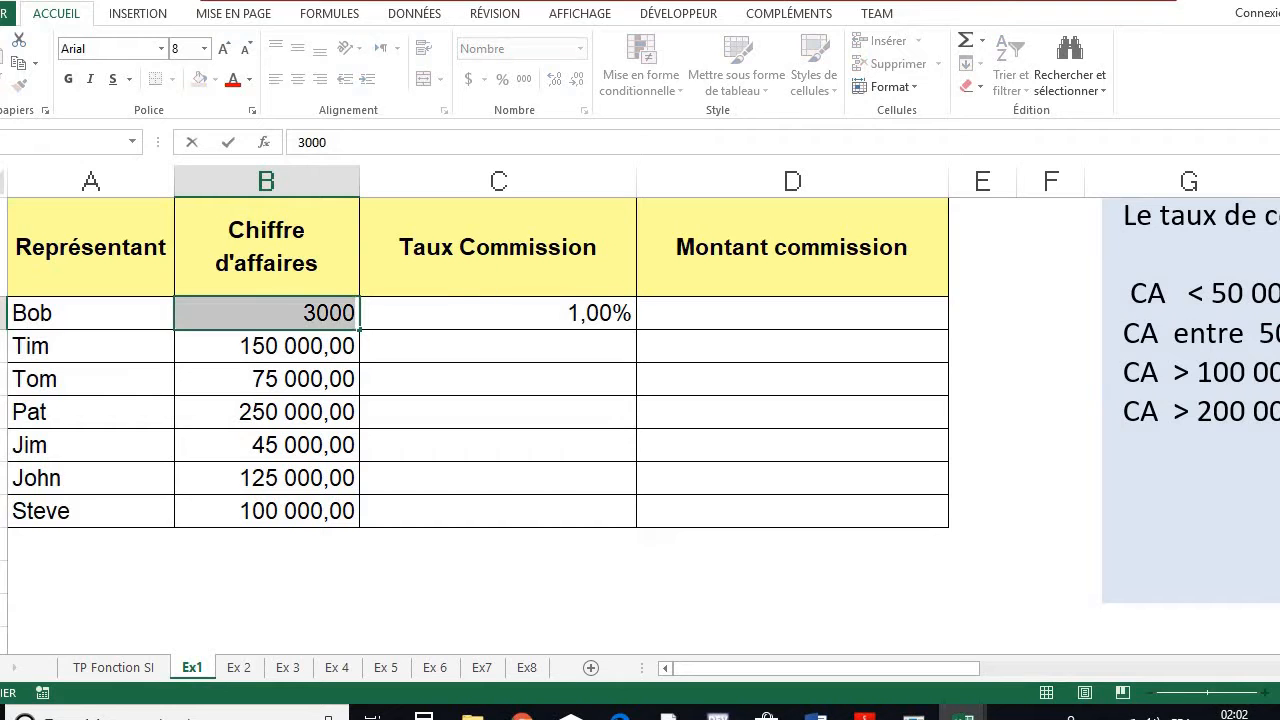
type("120")
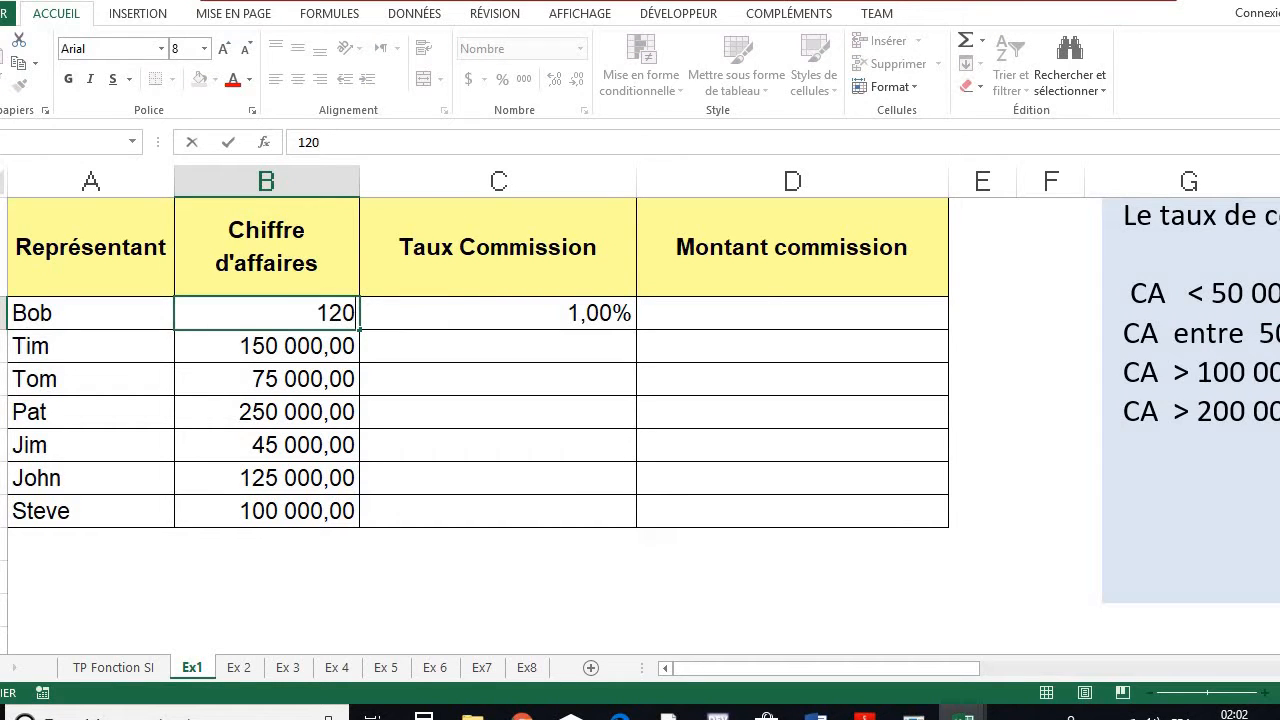
type("000")
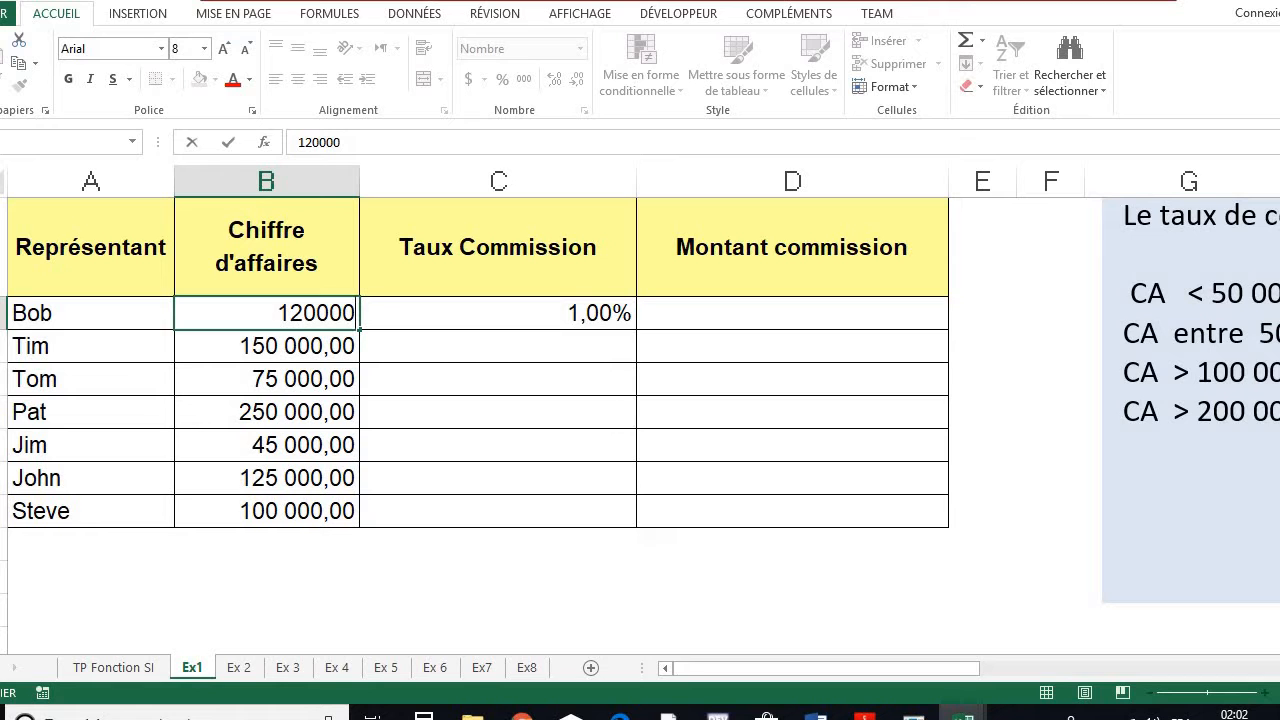
key("Return")
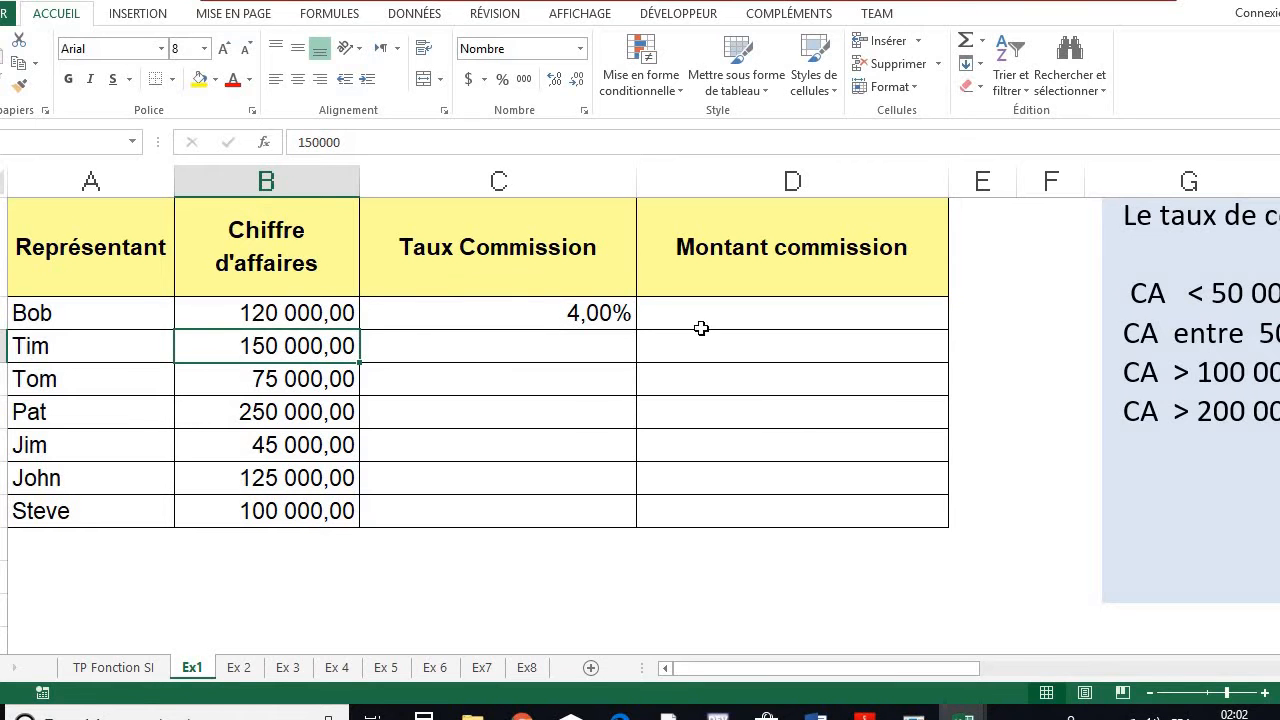
Step: Check the rate conditions again and set the chiffre d'affaires in B30 to 200000
left_click_drag(855, 672, 1023, 675)
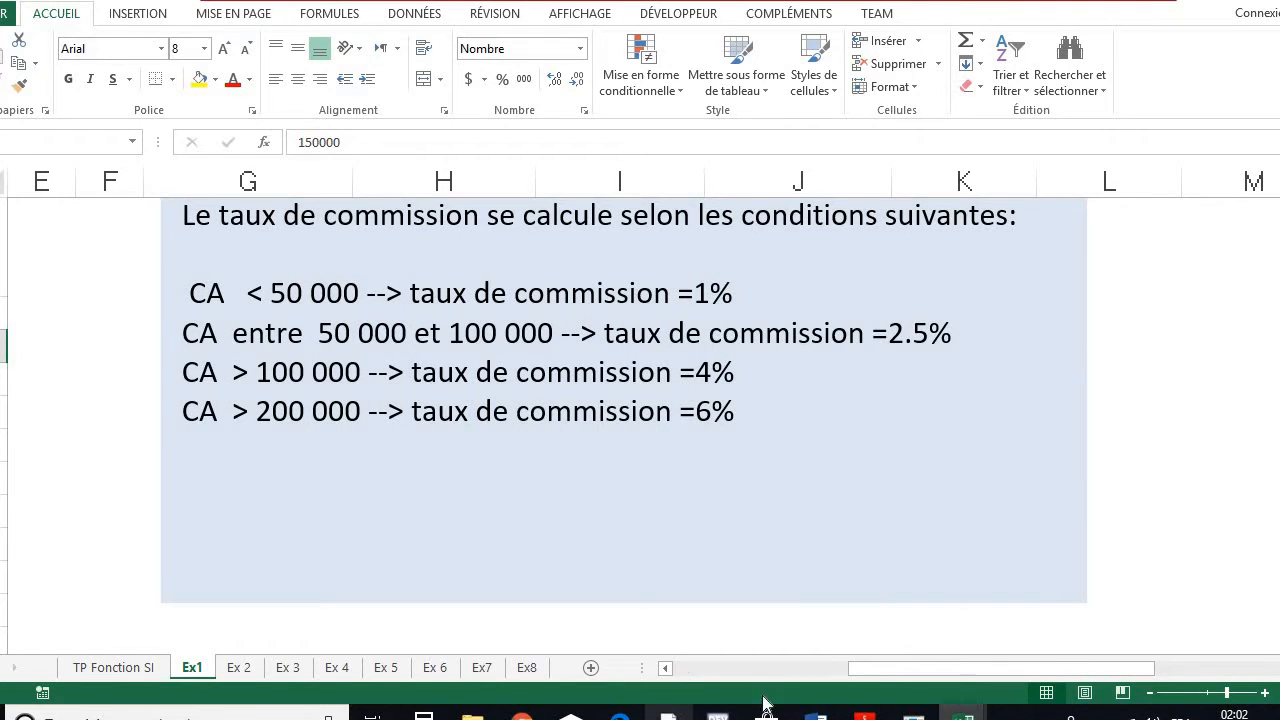
left_click_drag(895, 673, 664, 690)
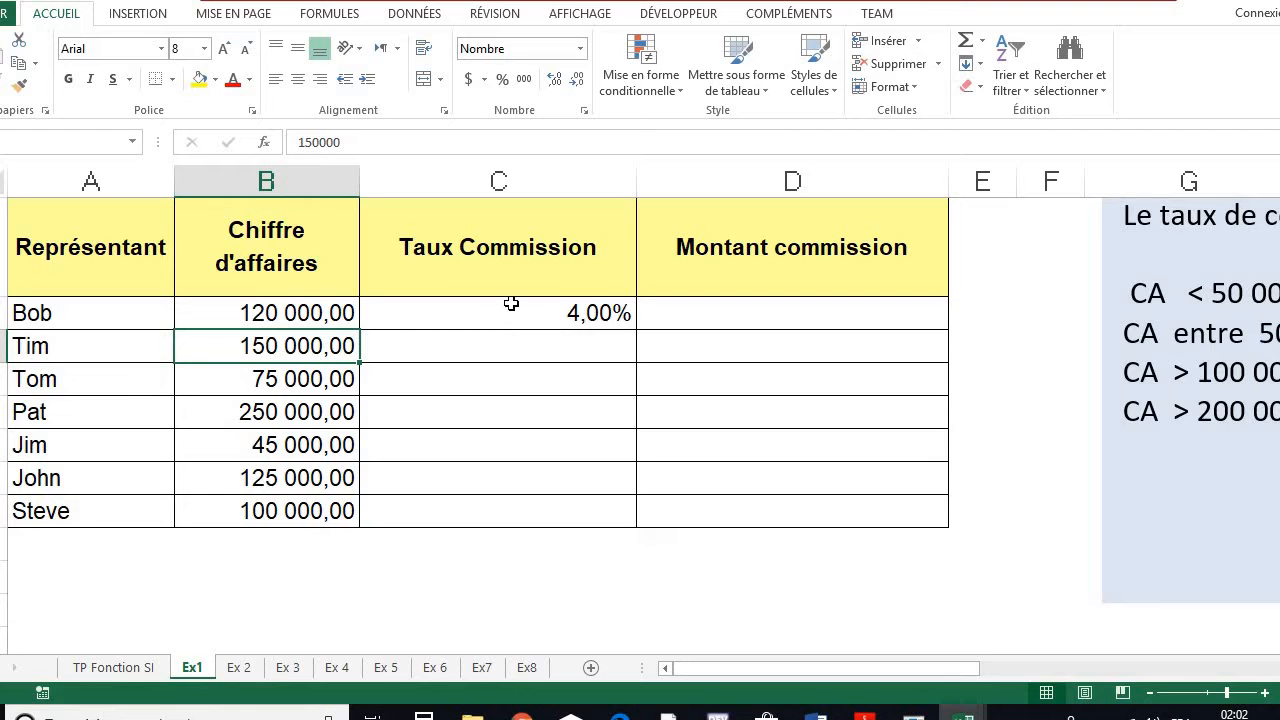
left_click(257, 311)
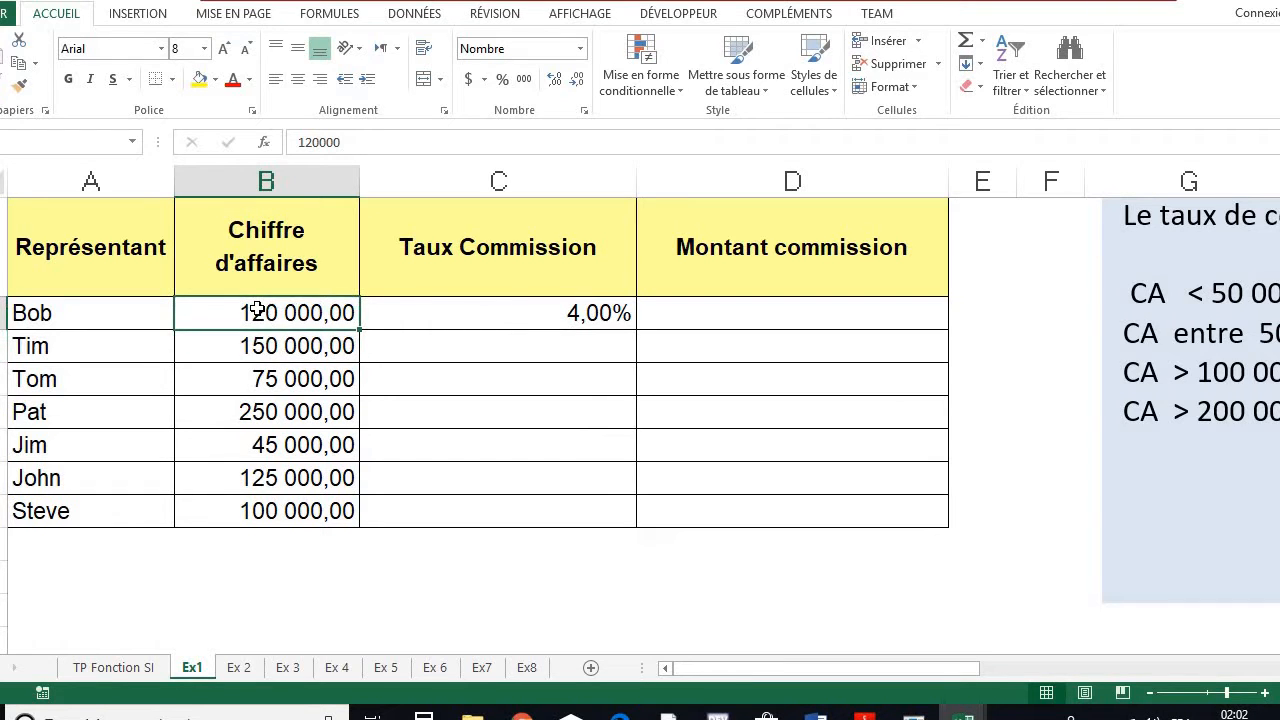
type("200000")
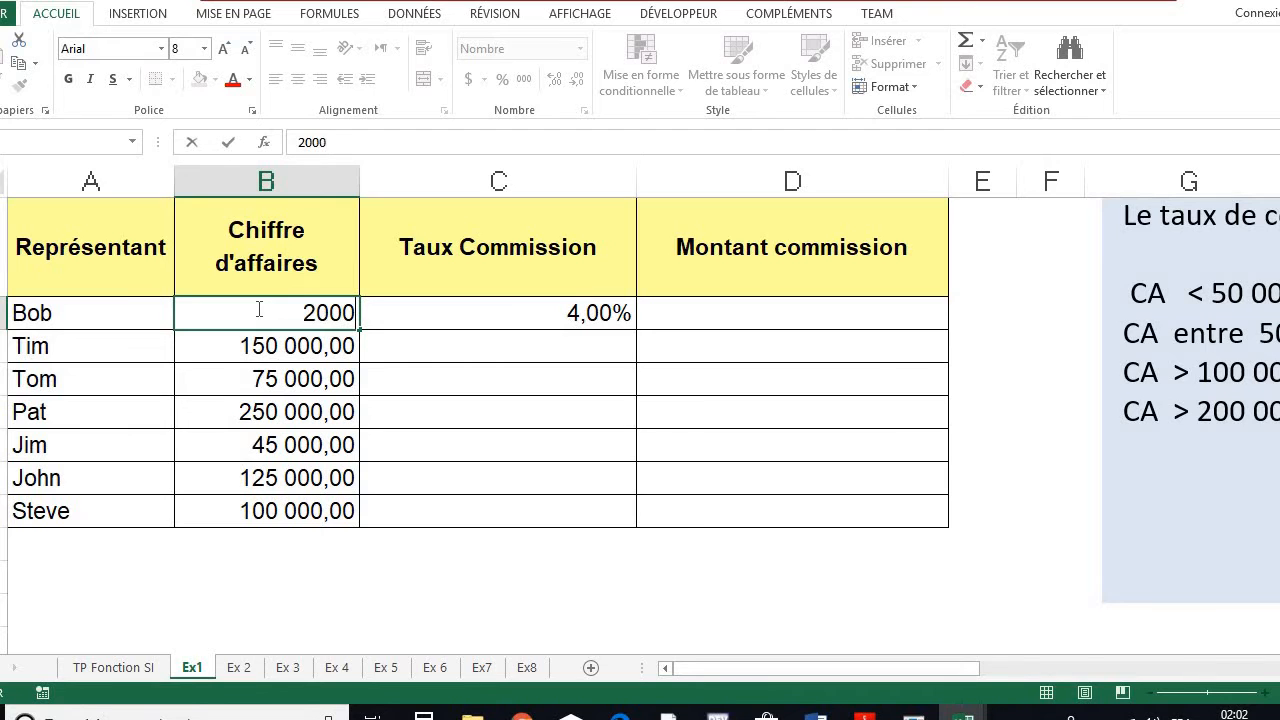
key("Return")
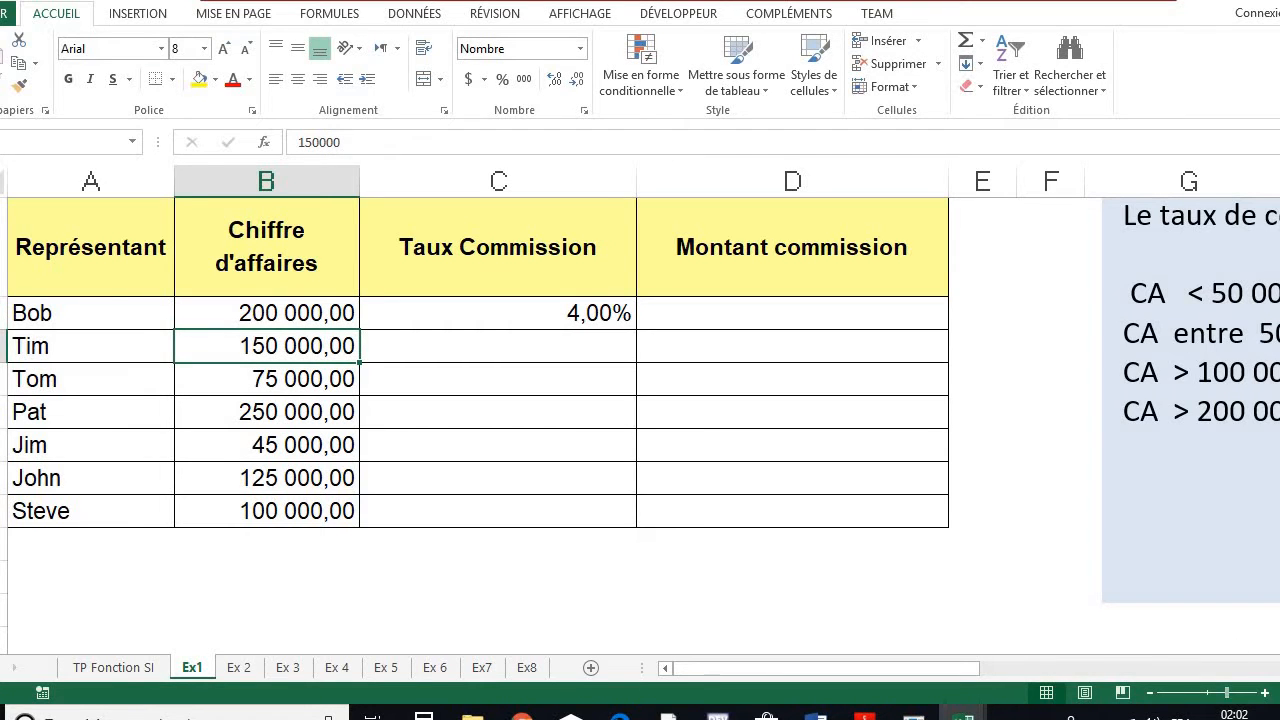
Step: Check the condition for CA > 200 000 and set the chiffre d'affaires in B30 to 230000
left_click_drag(959, 669, 1083, 672)
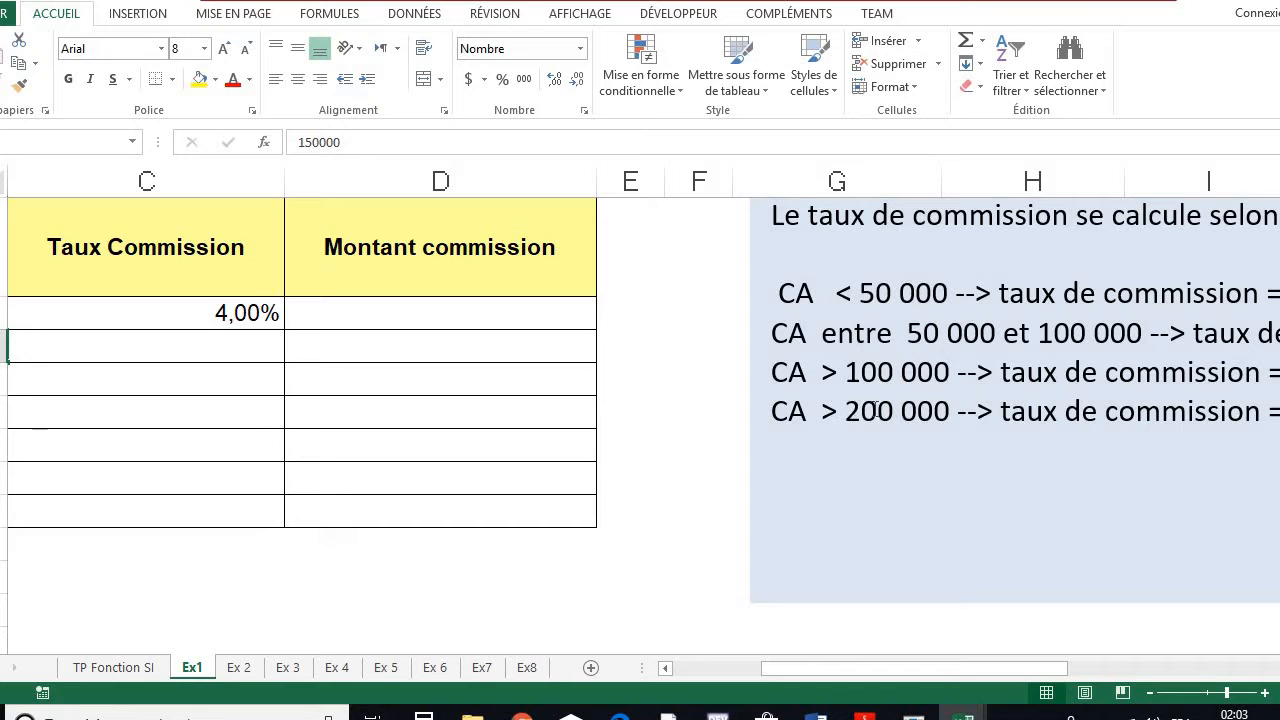
left_click_drag(940, 675, 851, 675)
double_click(316, 312)
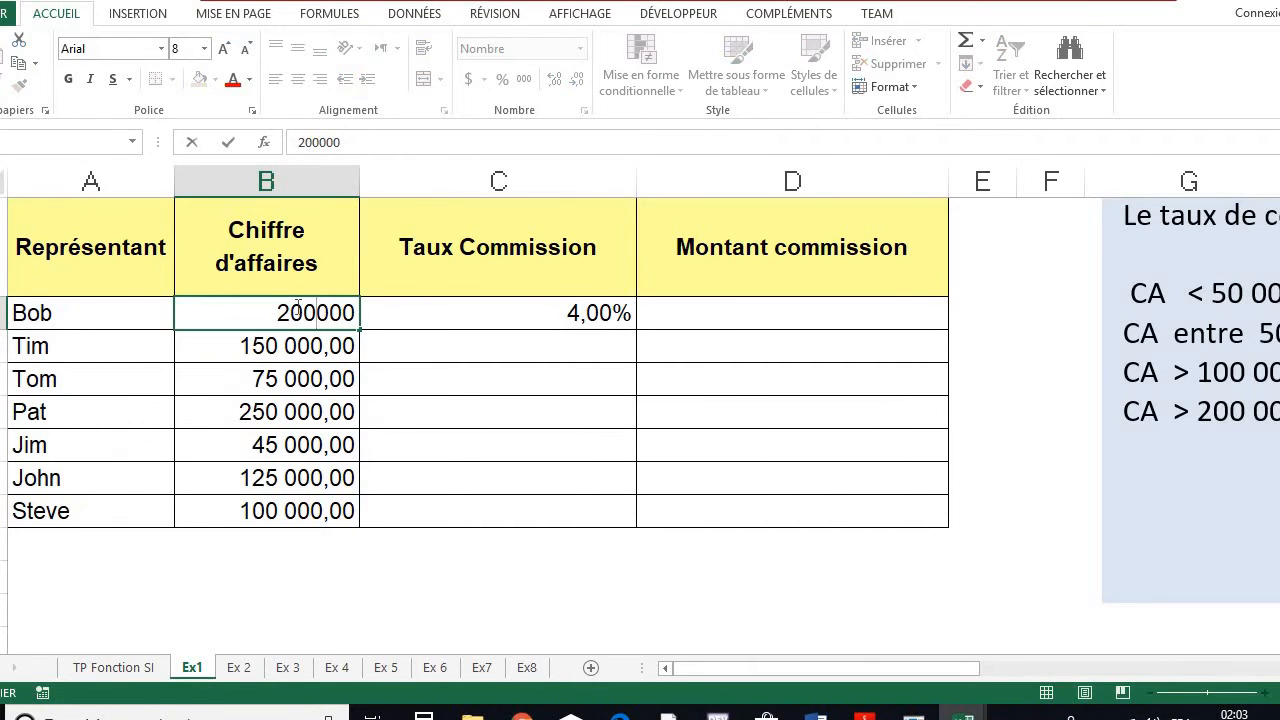
left_click_drag(290, 312, 354, 313)
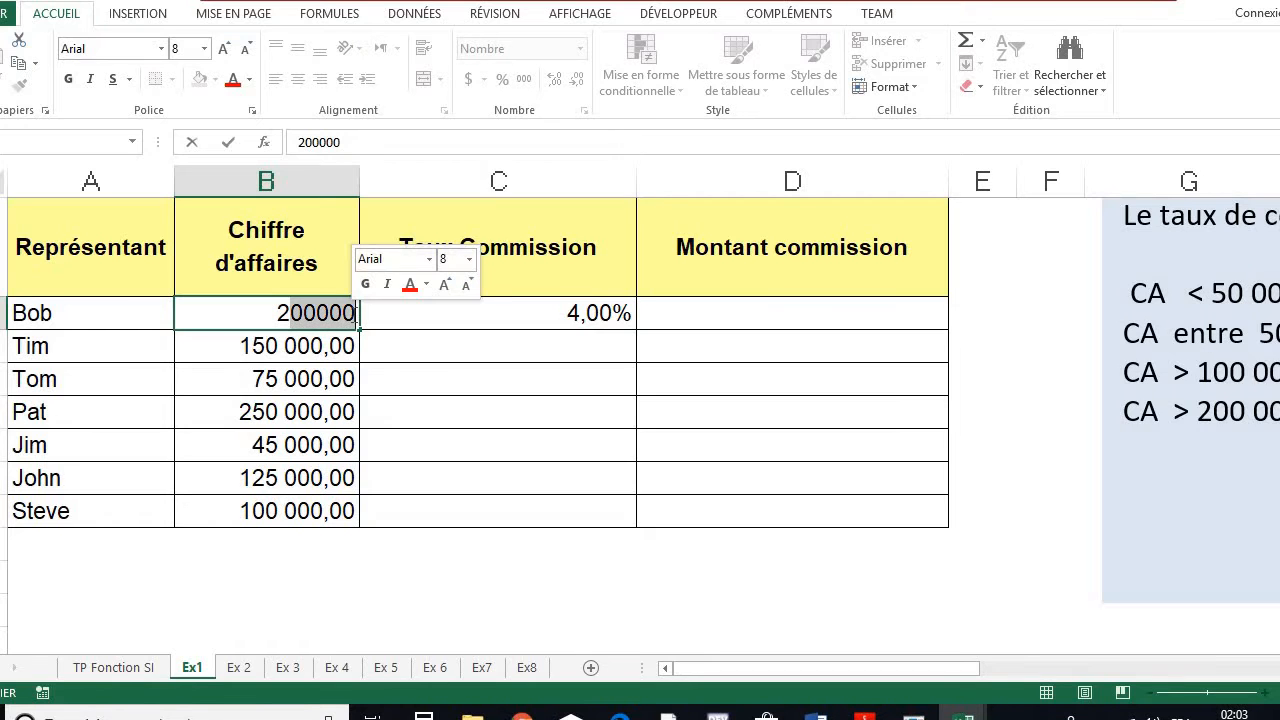
type("30000")
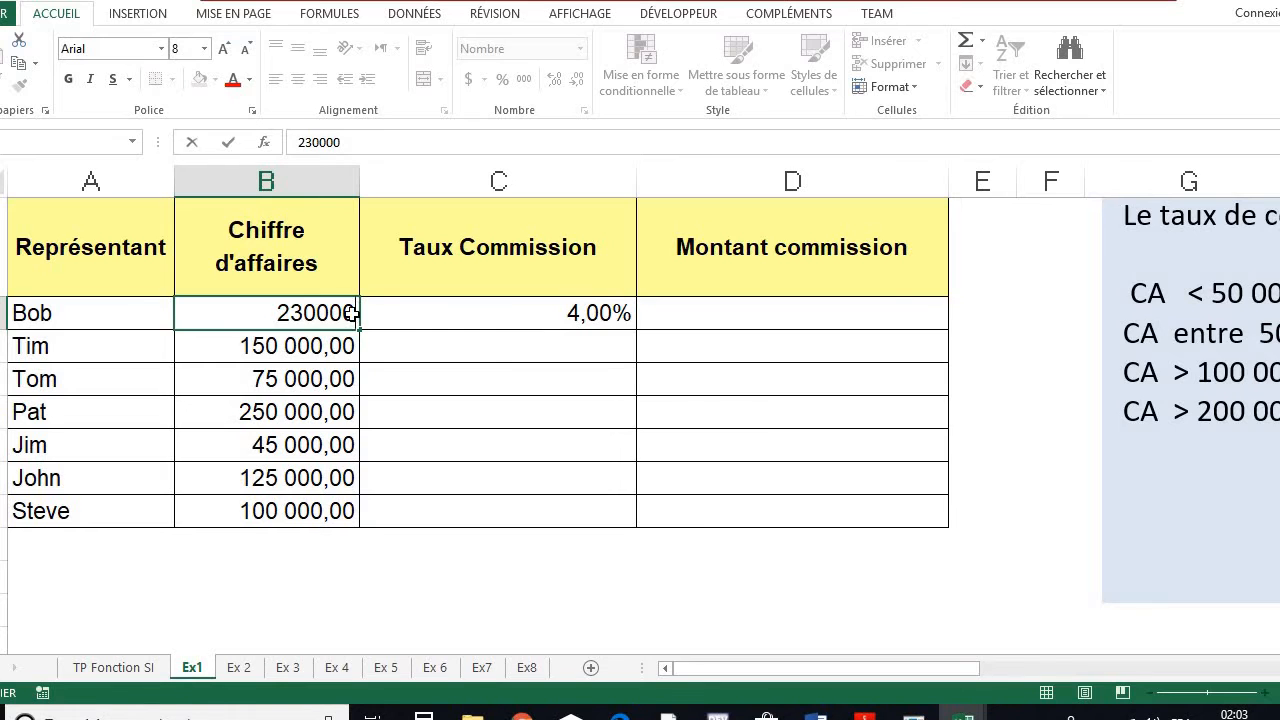
key("Return")
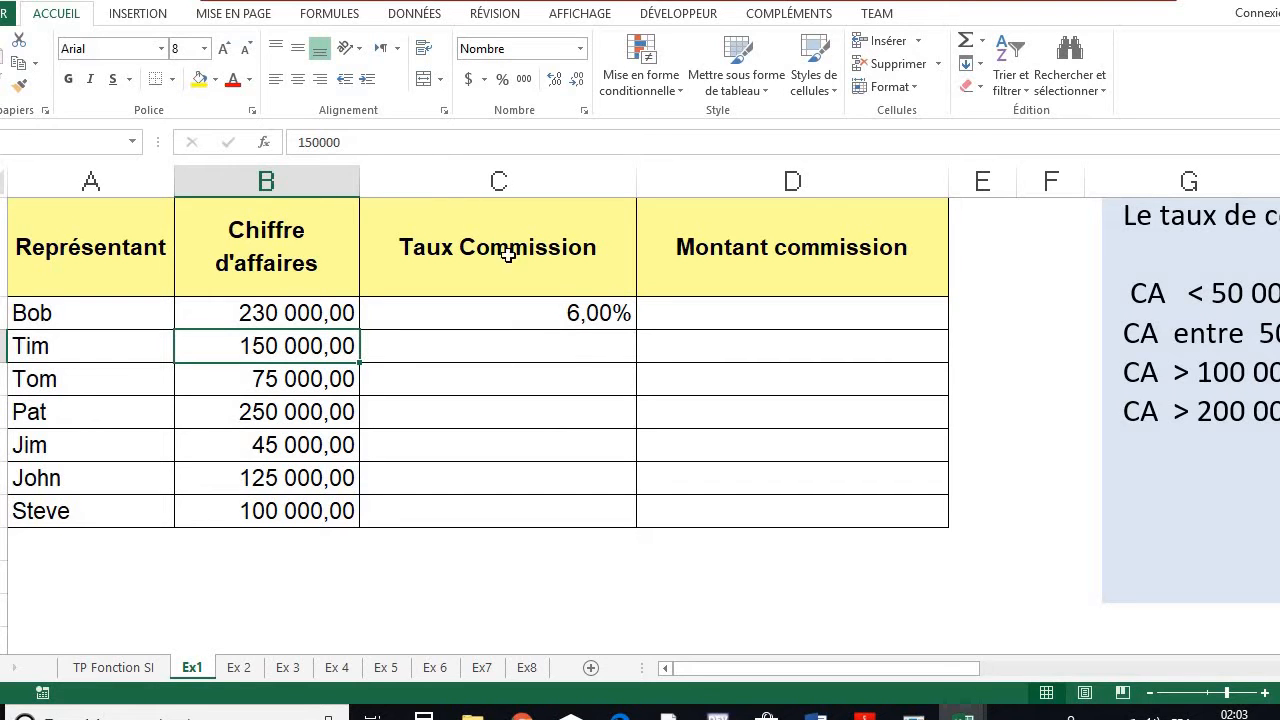
Step: Clear the first representative's commission rate in C30 and start a new SI formula there
left_click(567, 322)
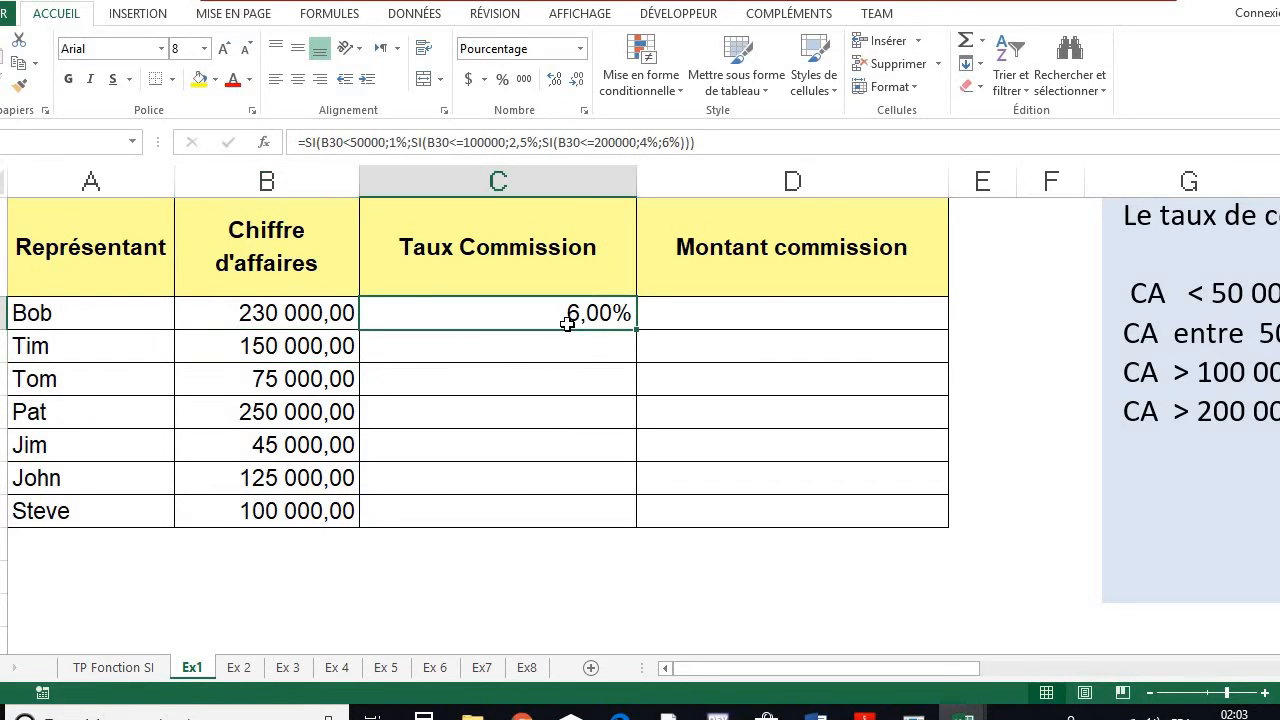
key("Delete")
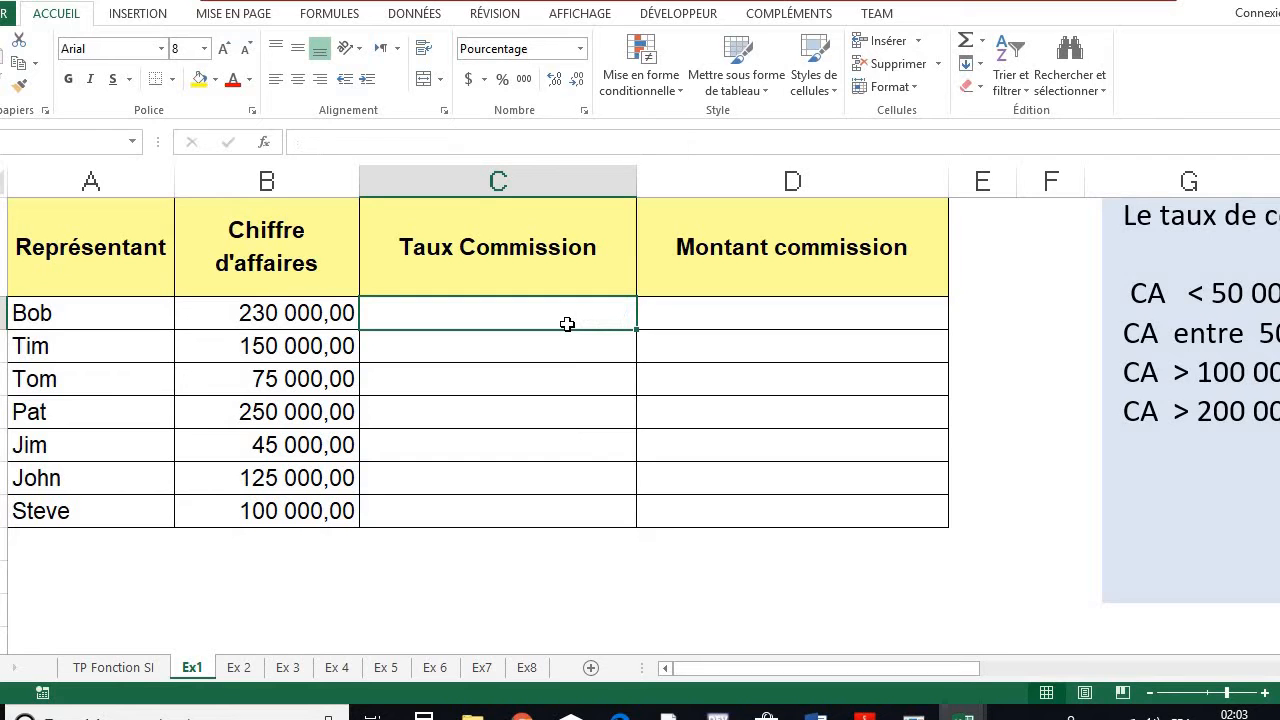
double_click(567, 323)
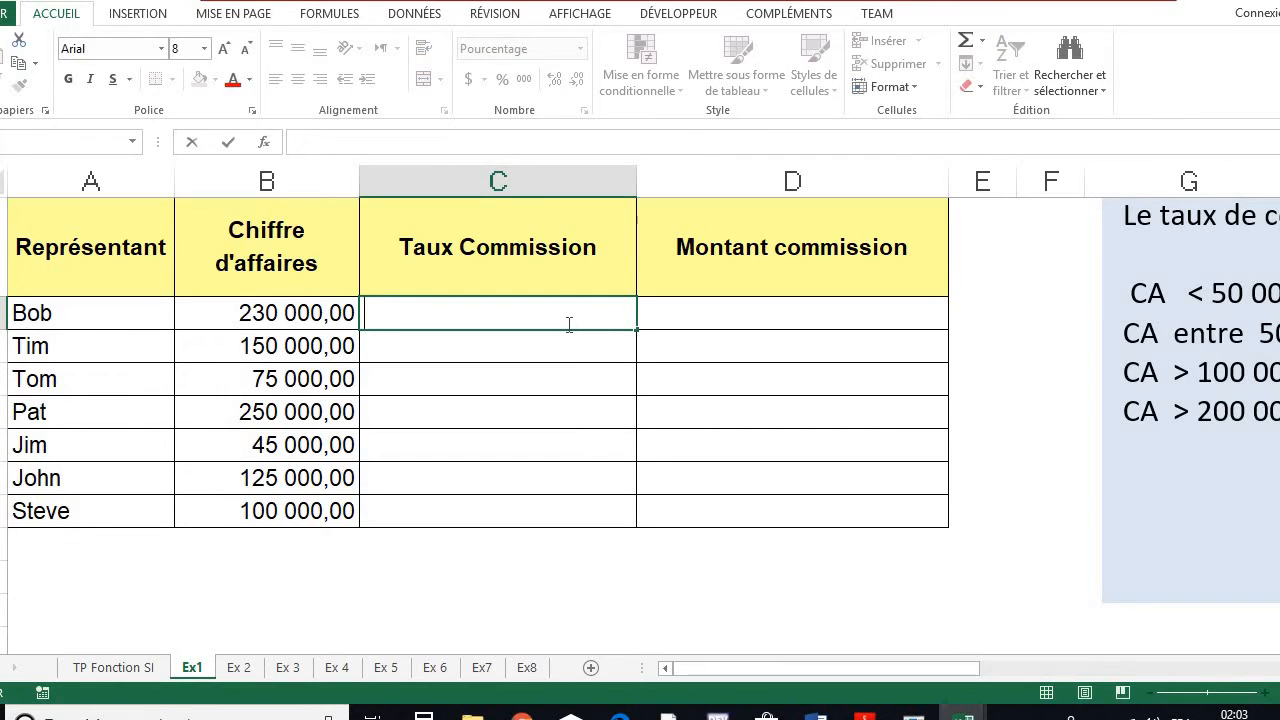
type("=s")
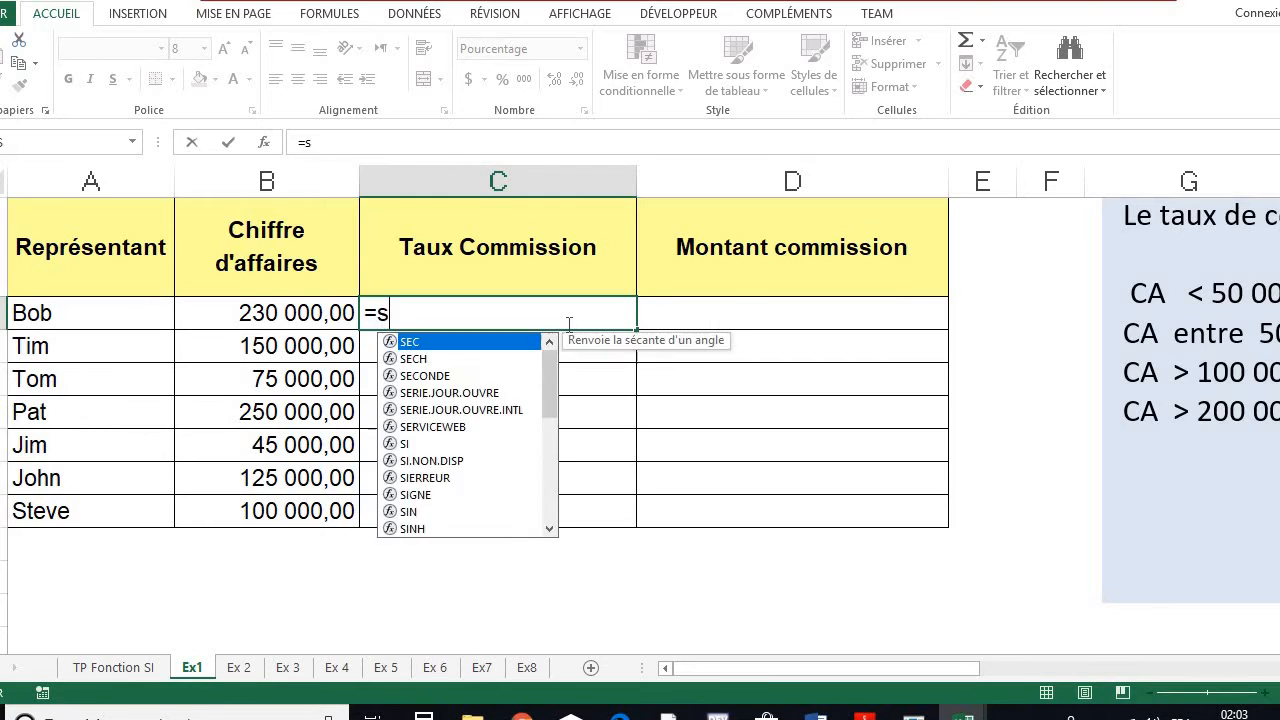
type("i(")
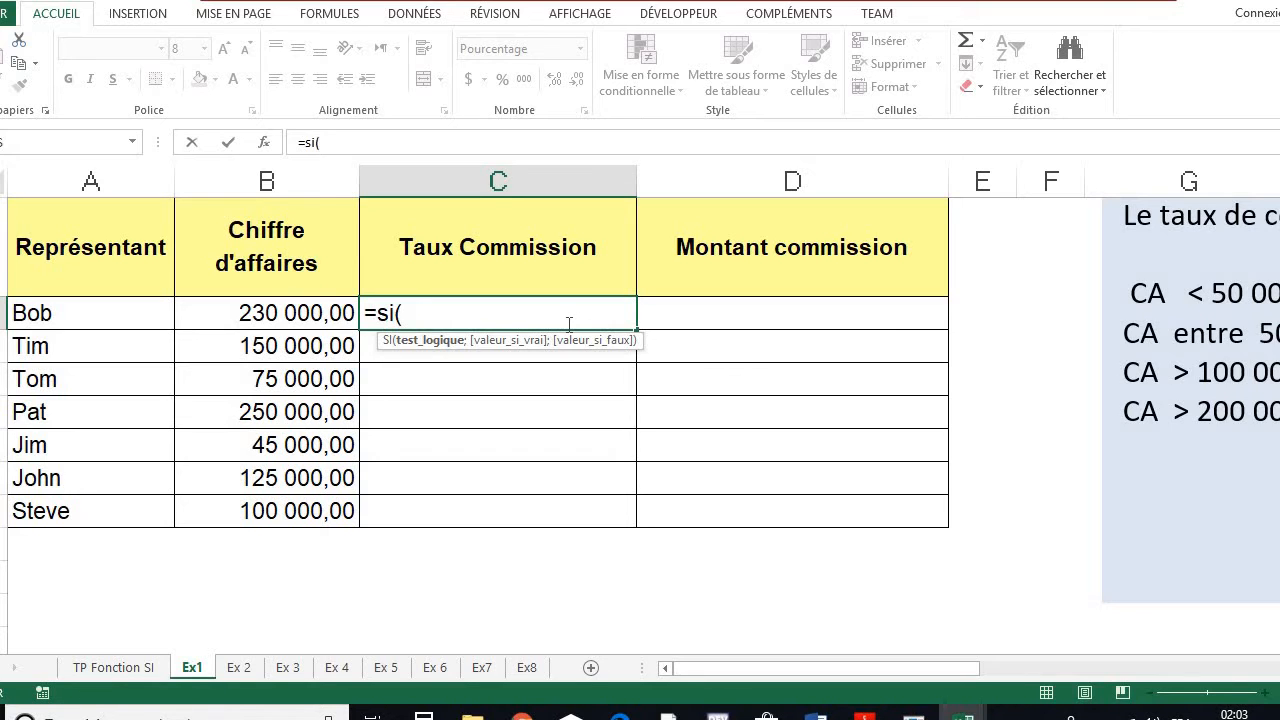
Step: Enter B30<50000 as the SI formula's first test, with 1% as the value if true
left_click(297, 310)
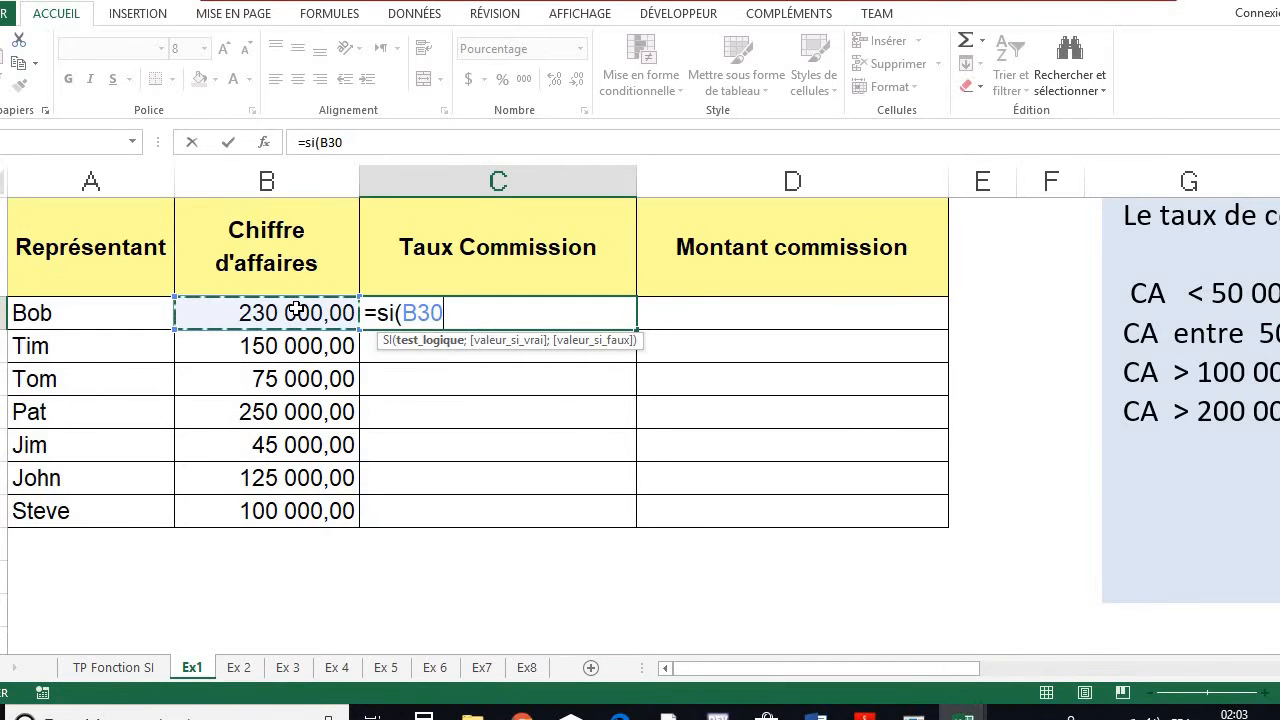
type("<")
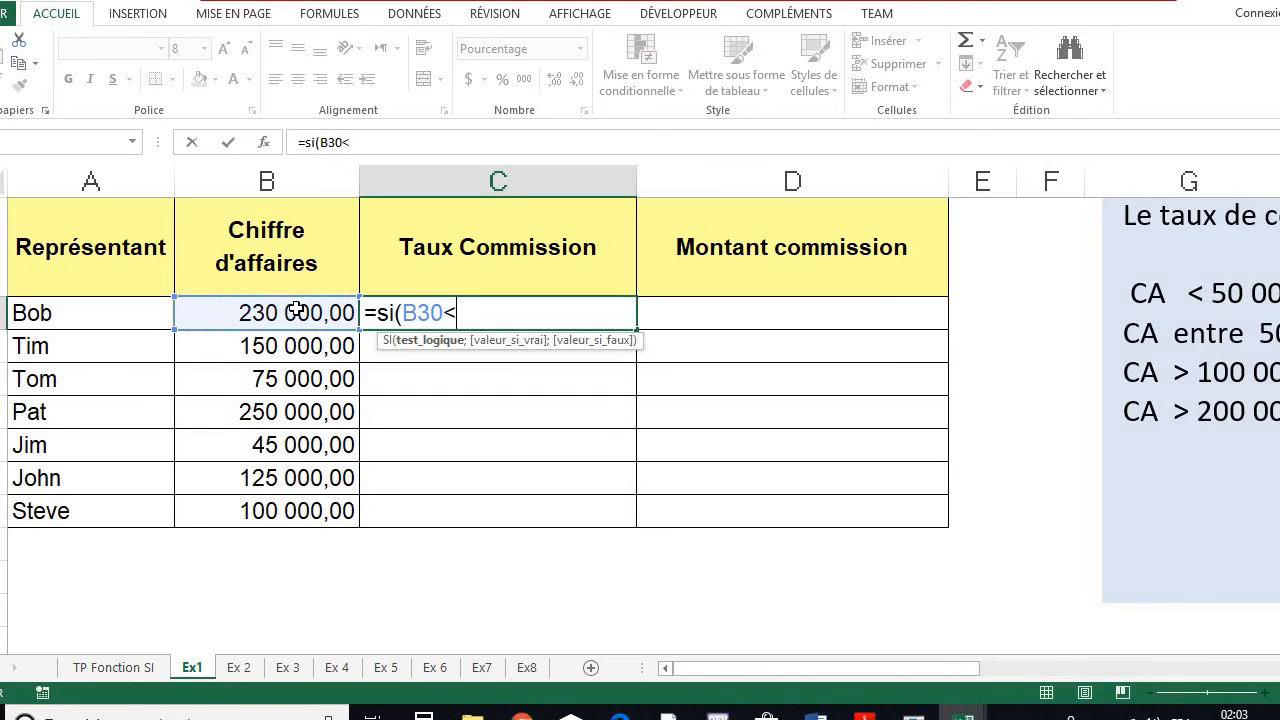
type("50000")
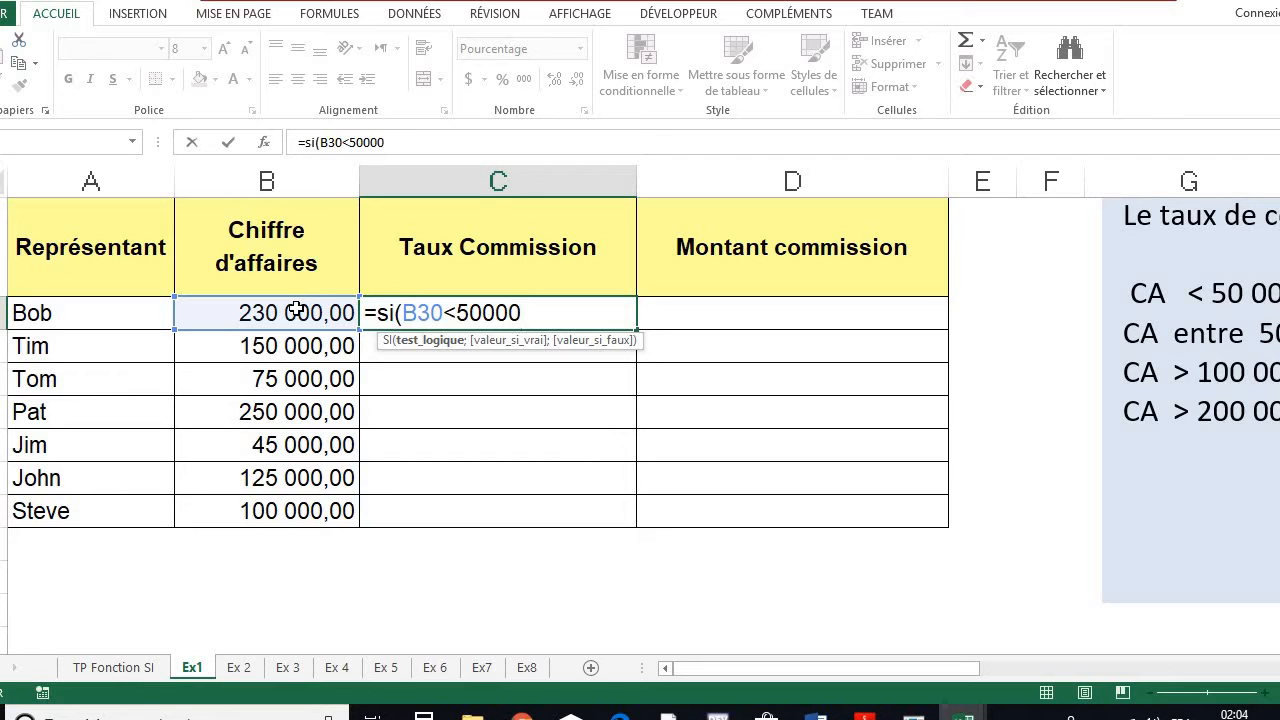
type(";")
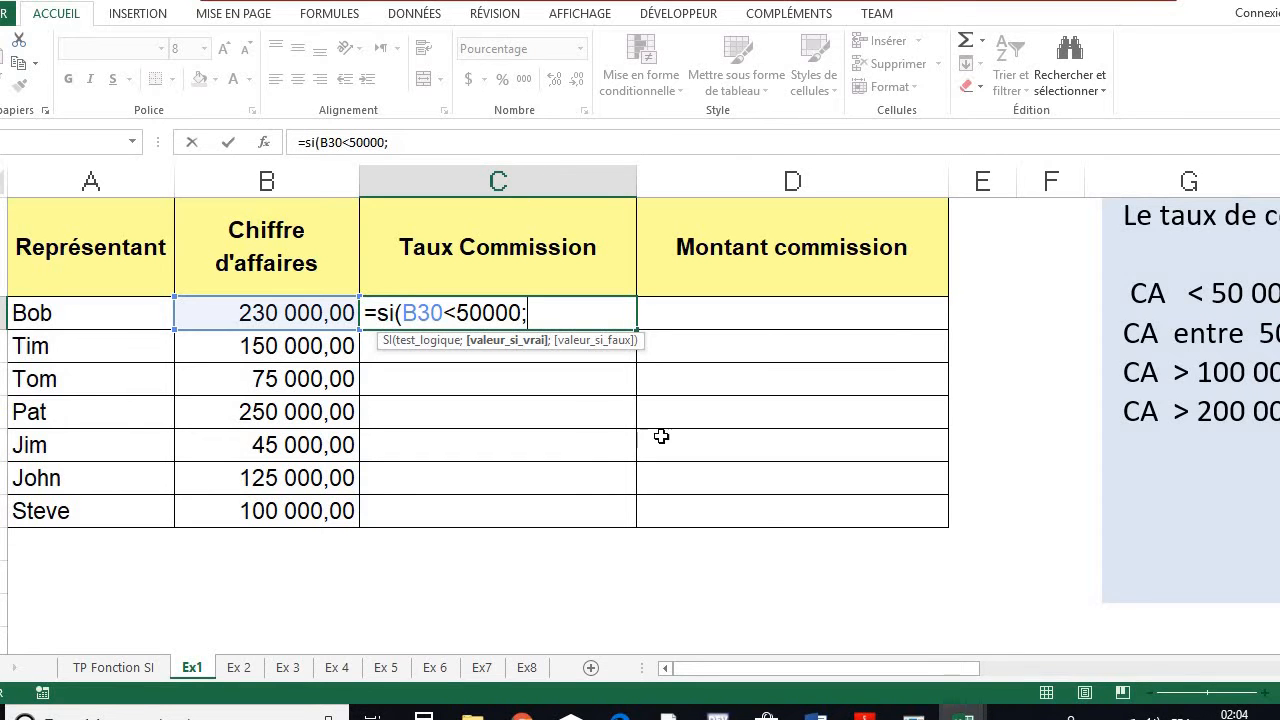
left_click_drag(886, 668, 803, 697)
type("1")
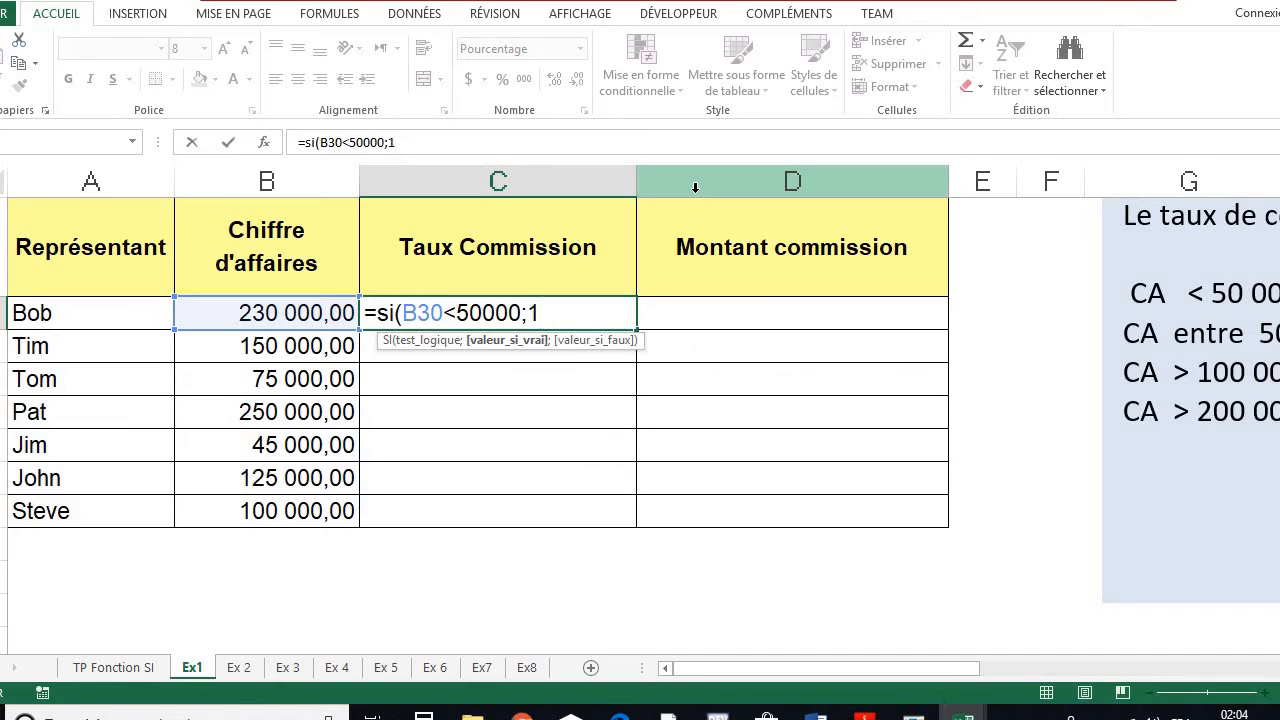
type("%;")
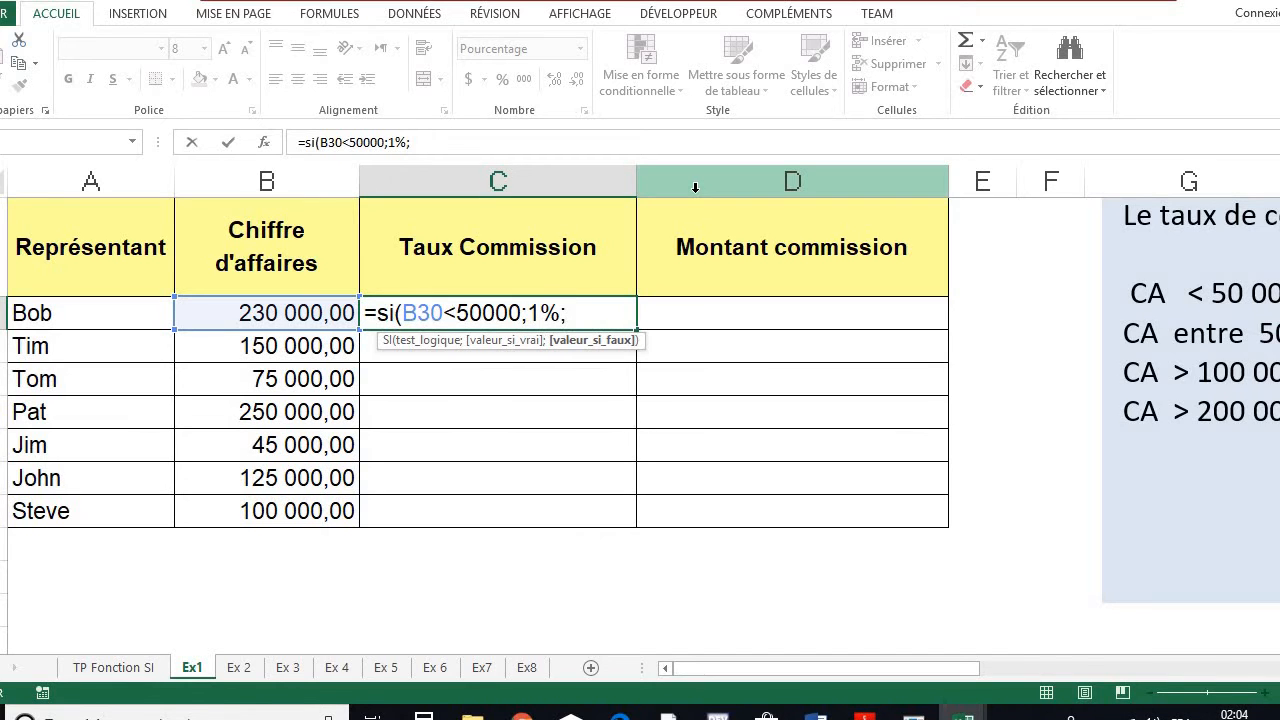
Step: Nest a second SI as the value if false, testing B30<=100000 and returning 2,5% if true
type("si")
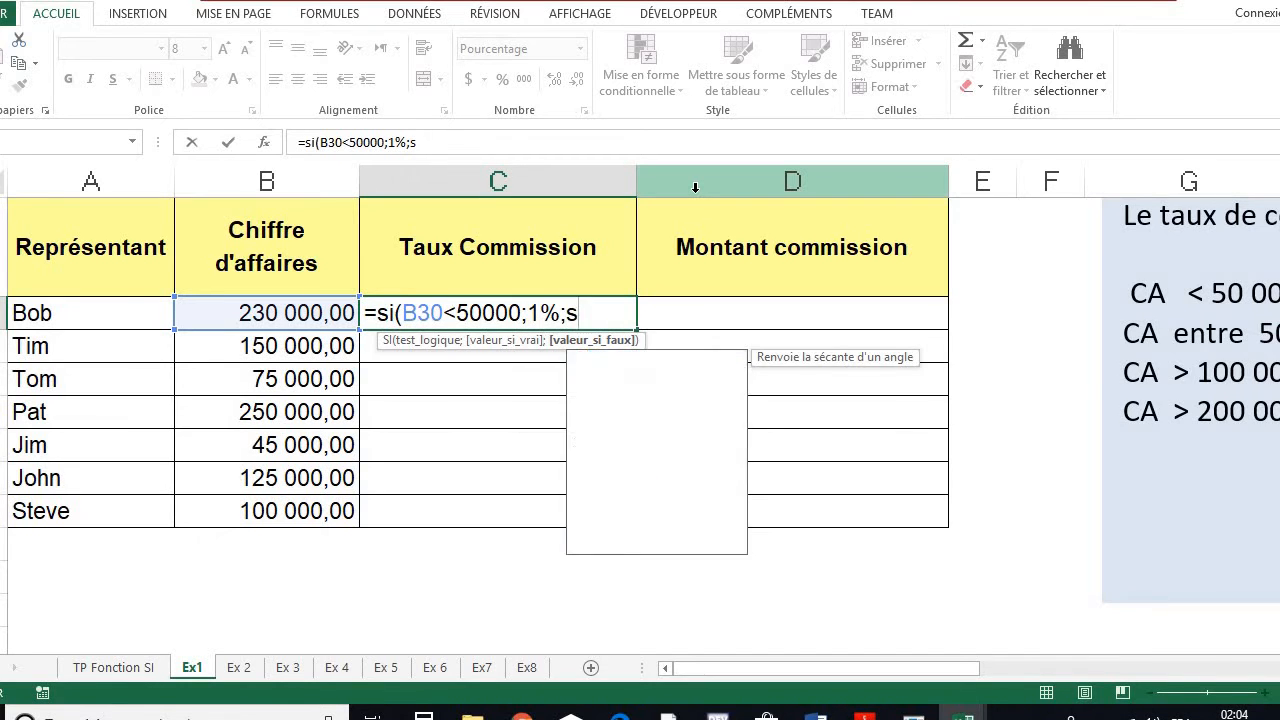
type("(")
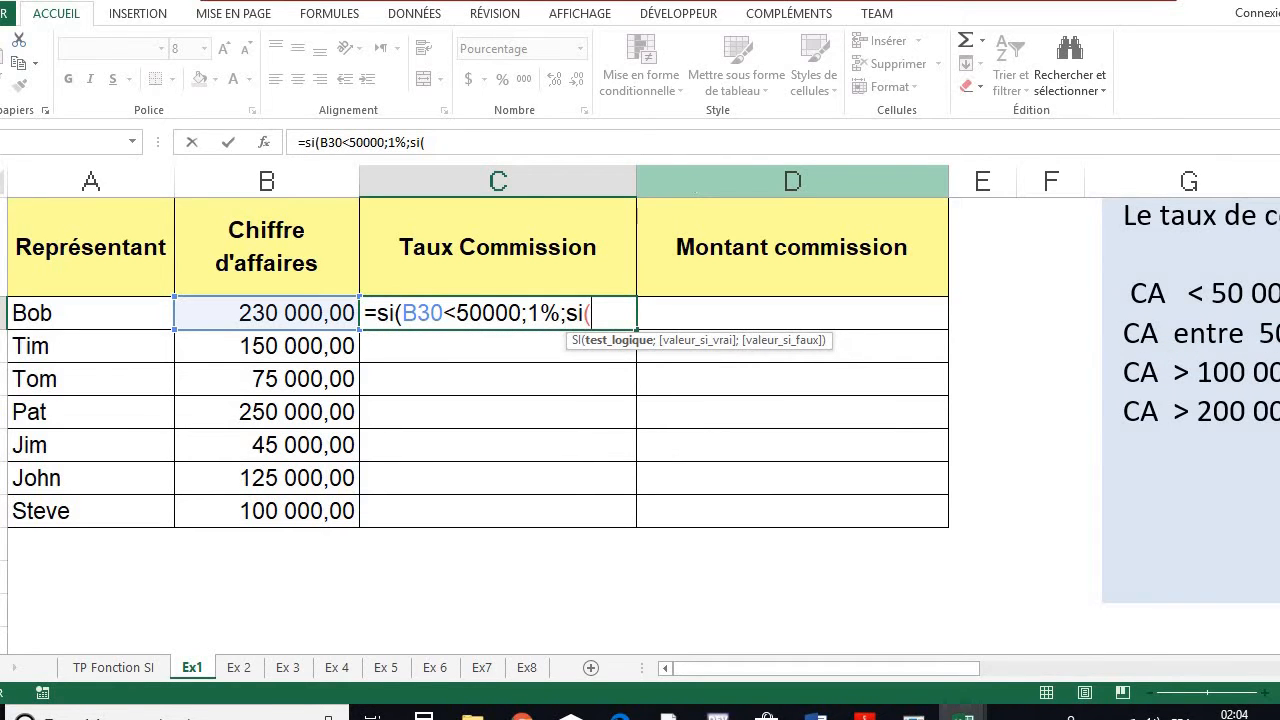
left_click(320, 315)
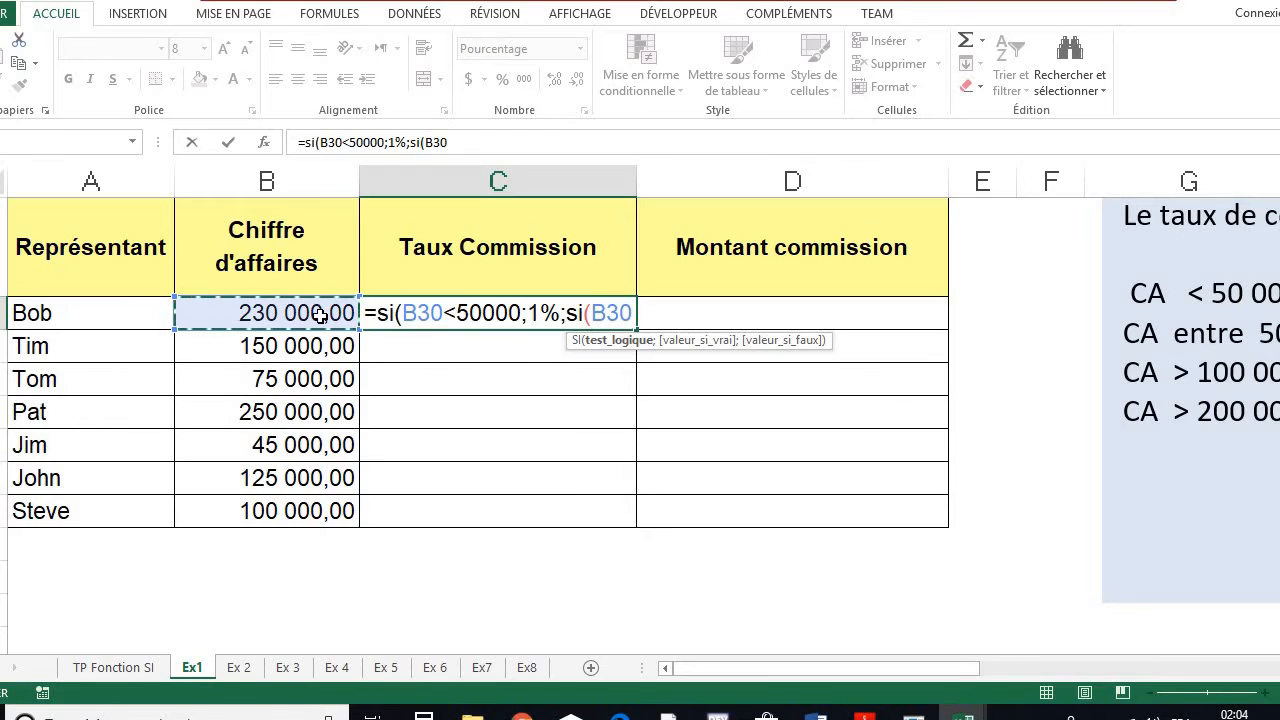
type("<=")
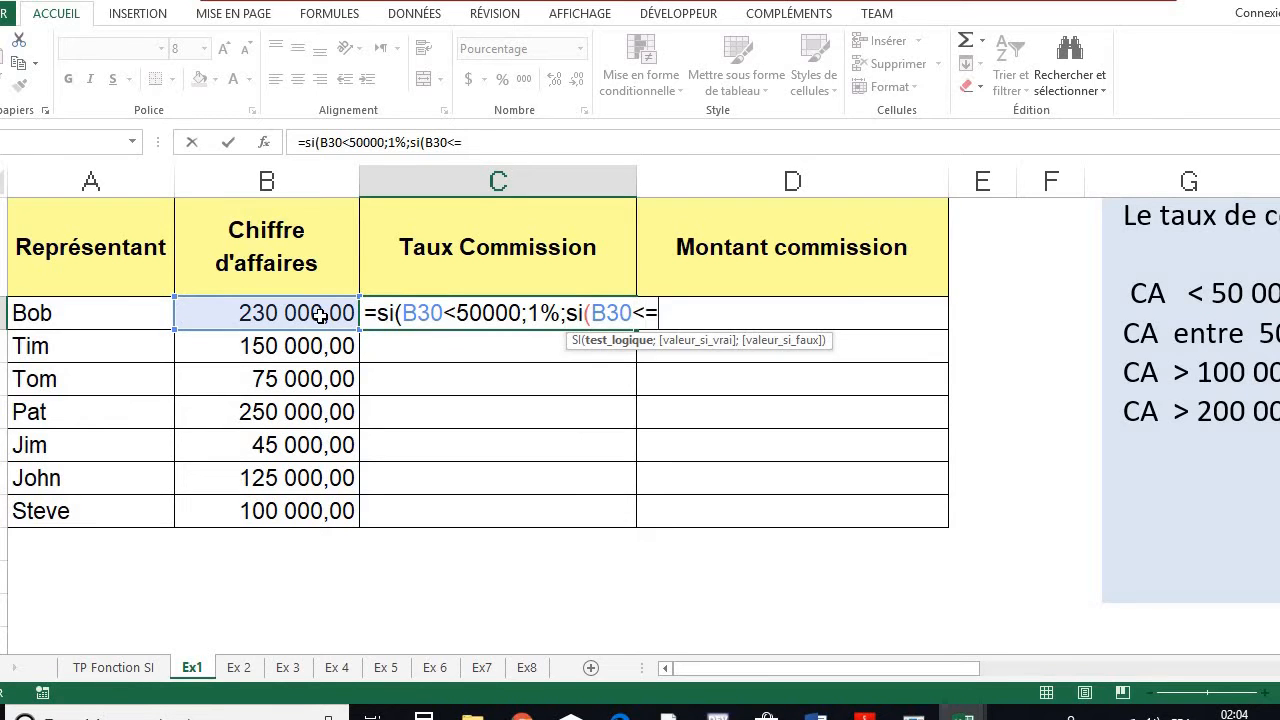
type("100000")
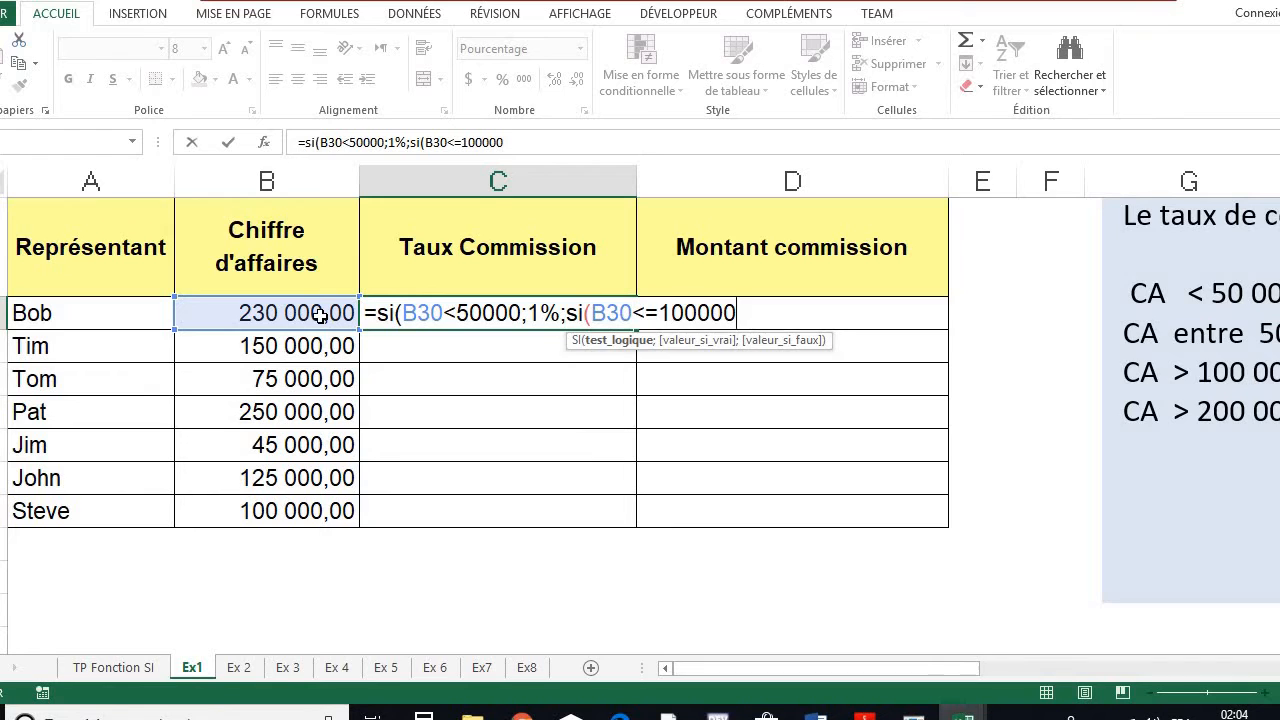
type(";")
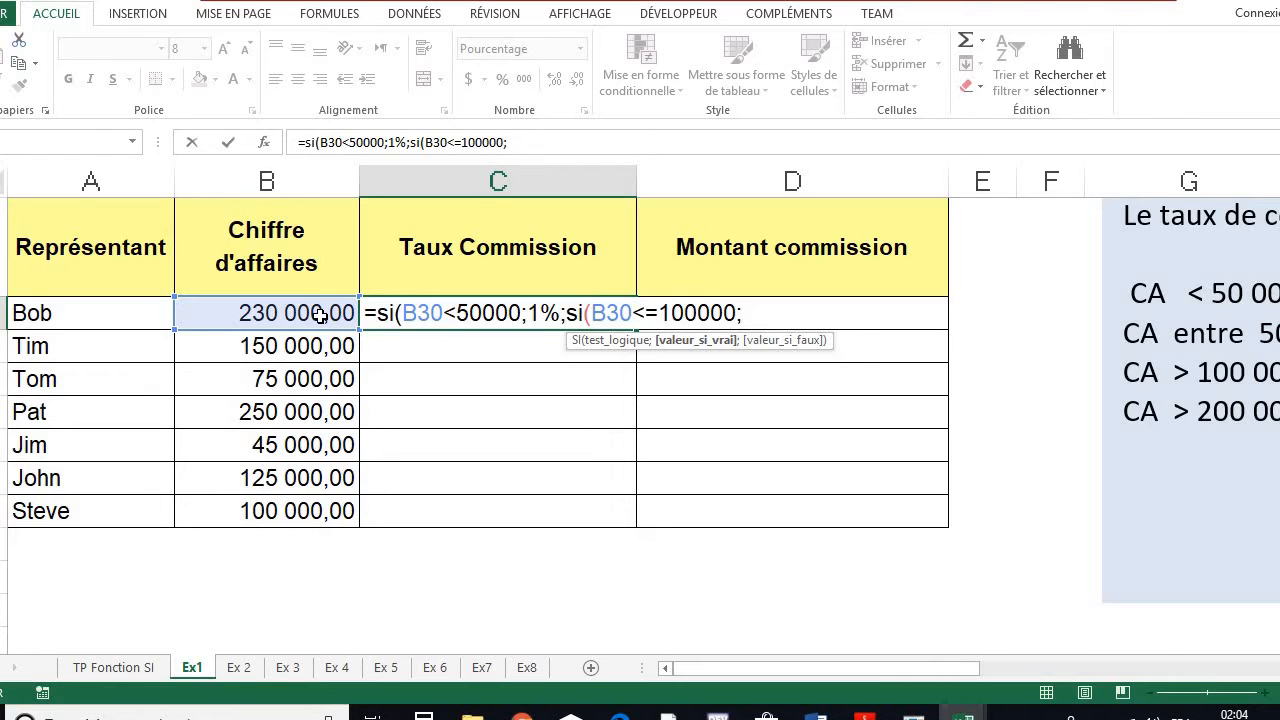
type("2,5%")
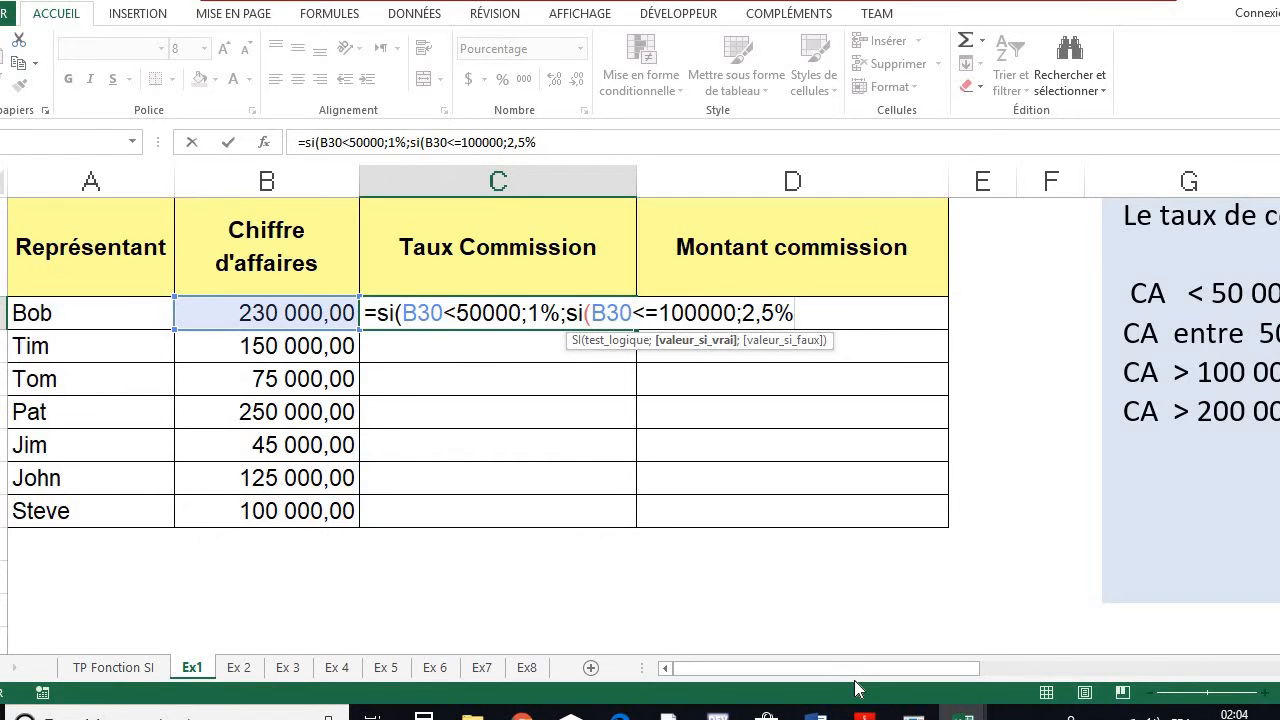
Step: Review the commission rate conditions beside the table and compare them with the two SI tests in the C30 formula
left_click_drag(866, 668, 998, 678)
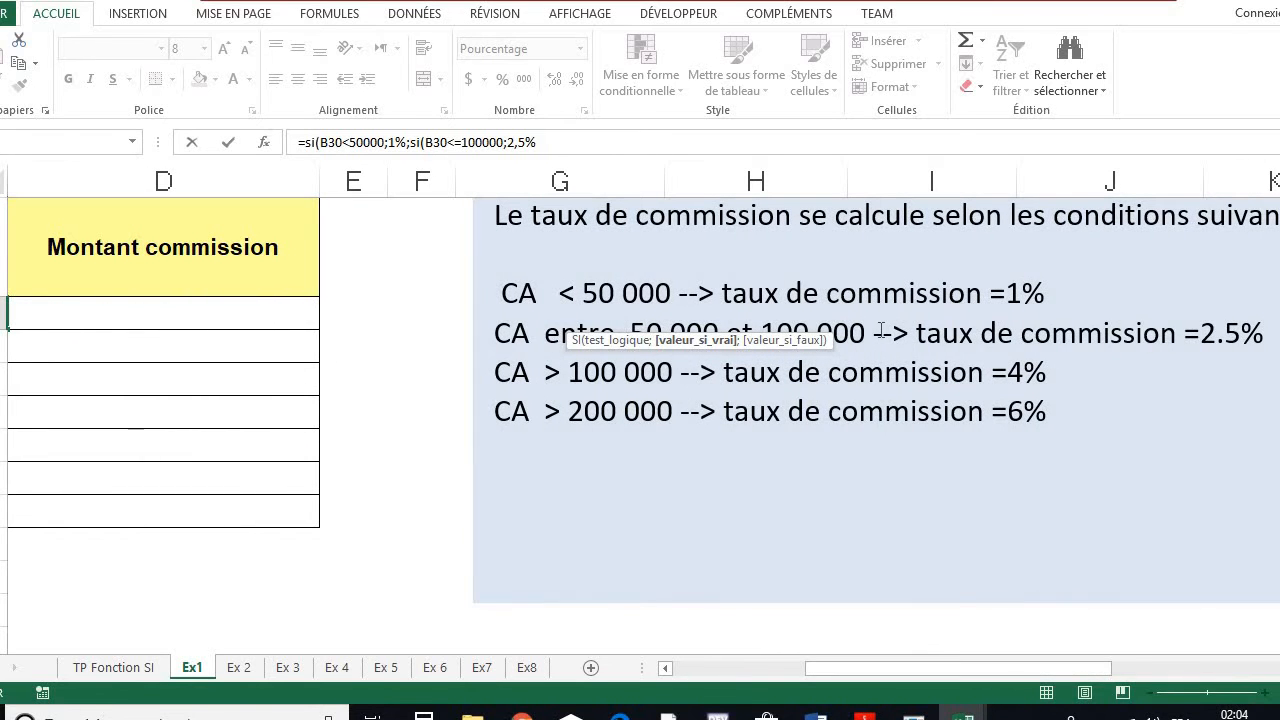
scroll(829, 332, "down", 3)
scroll(829, 332, "up", 3)
scroll(829, 332, "down", 1)
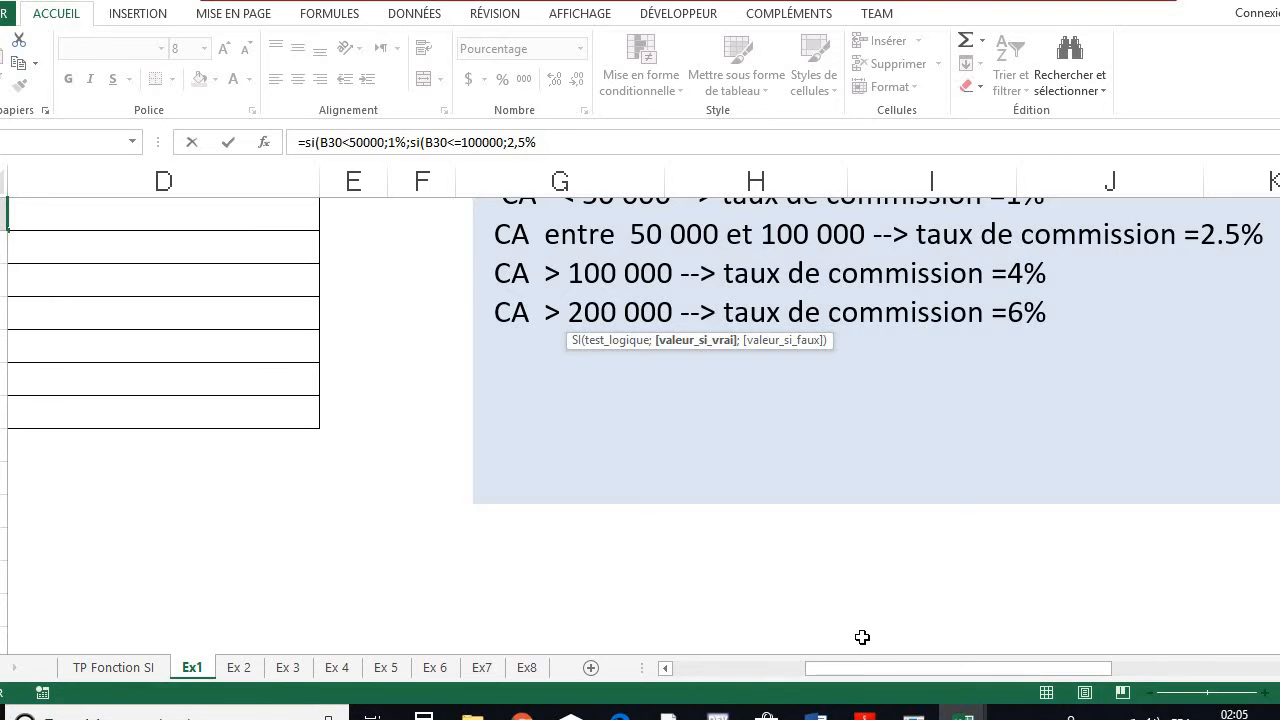
left_click_drag(868, 679, 735, 679)
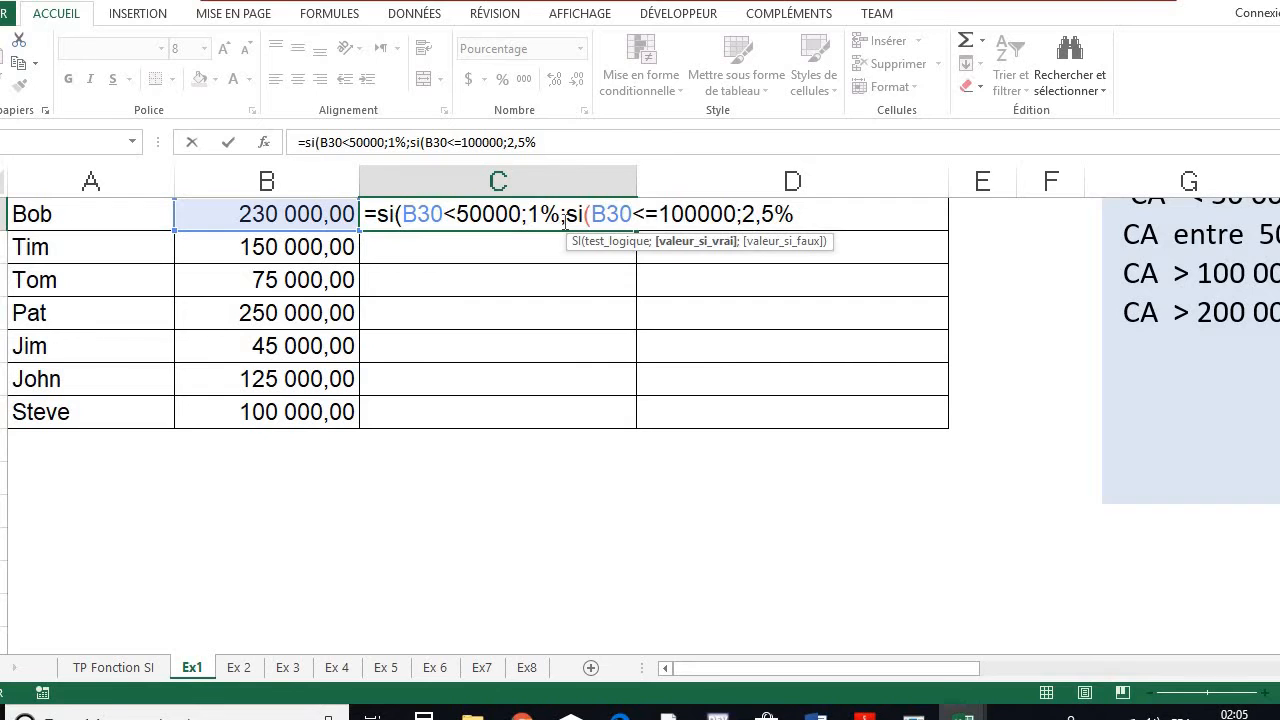
left_click(564, 214)
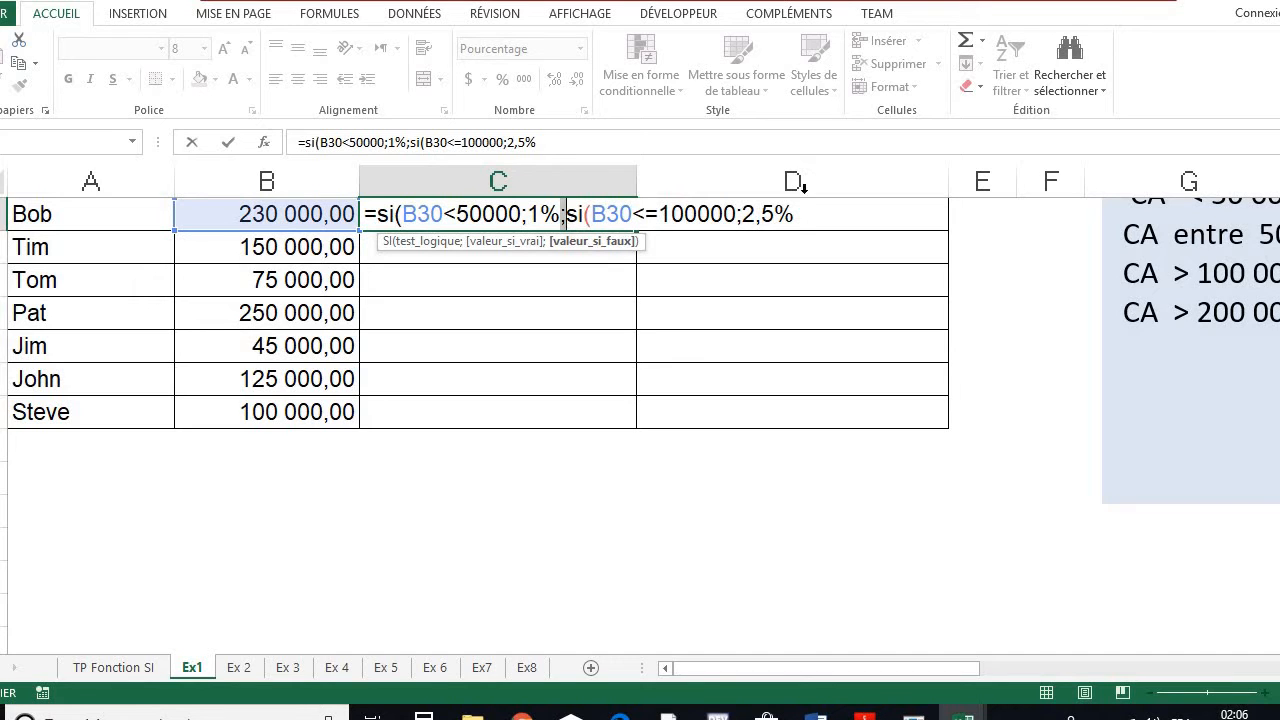
left_click(795, 214)
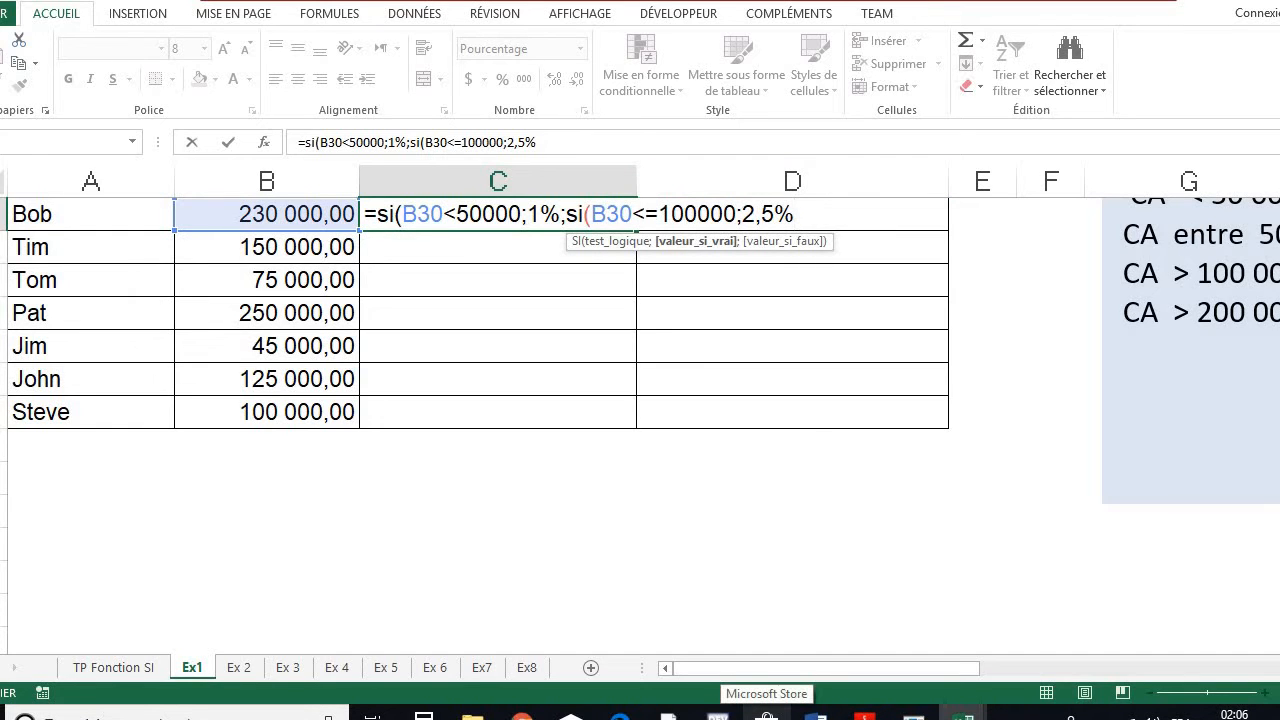
Step: Nest a third SI as the second SI's value if false, with the test B30<=200000
type(";")
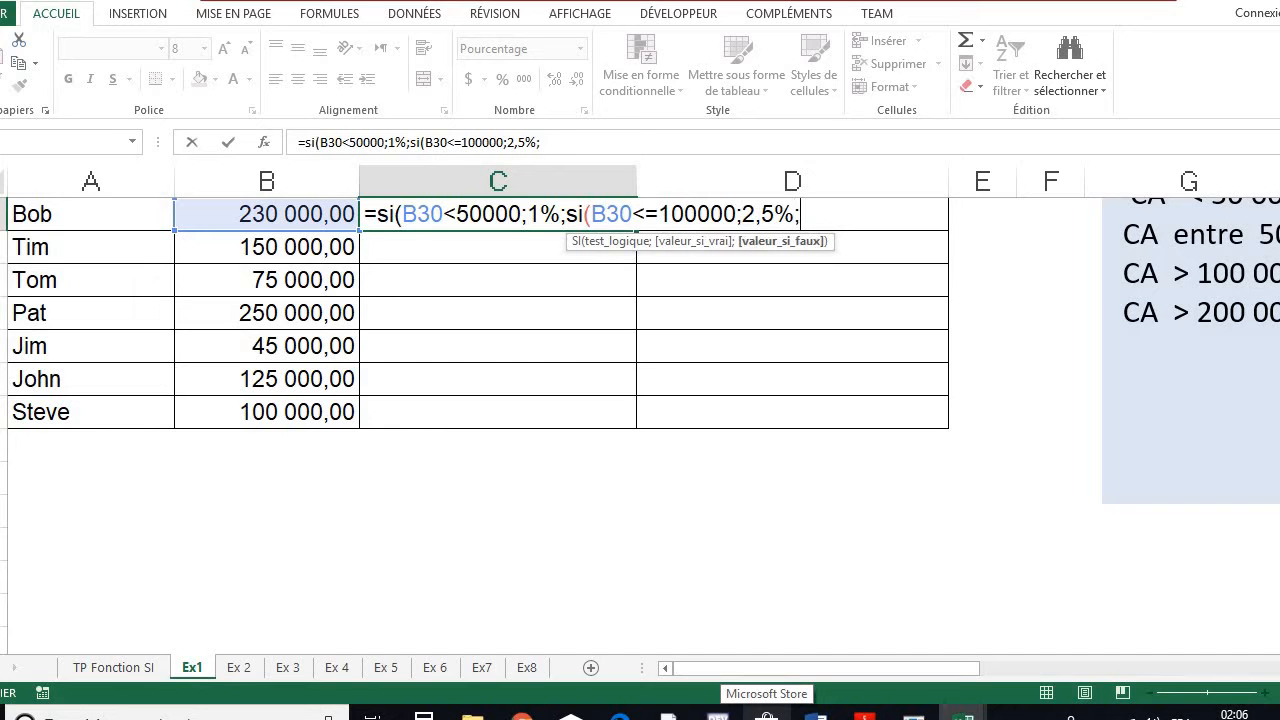
type("si(")
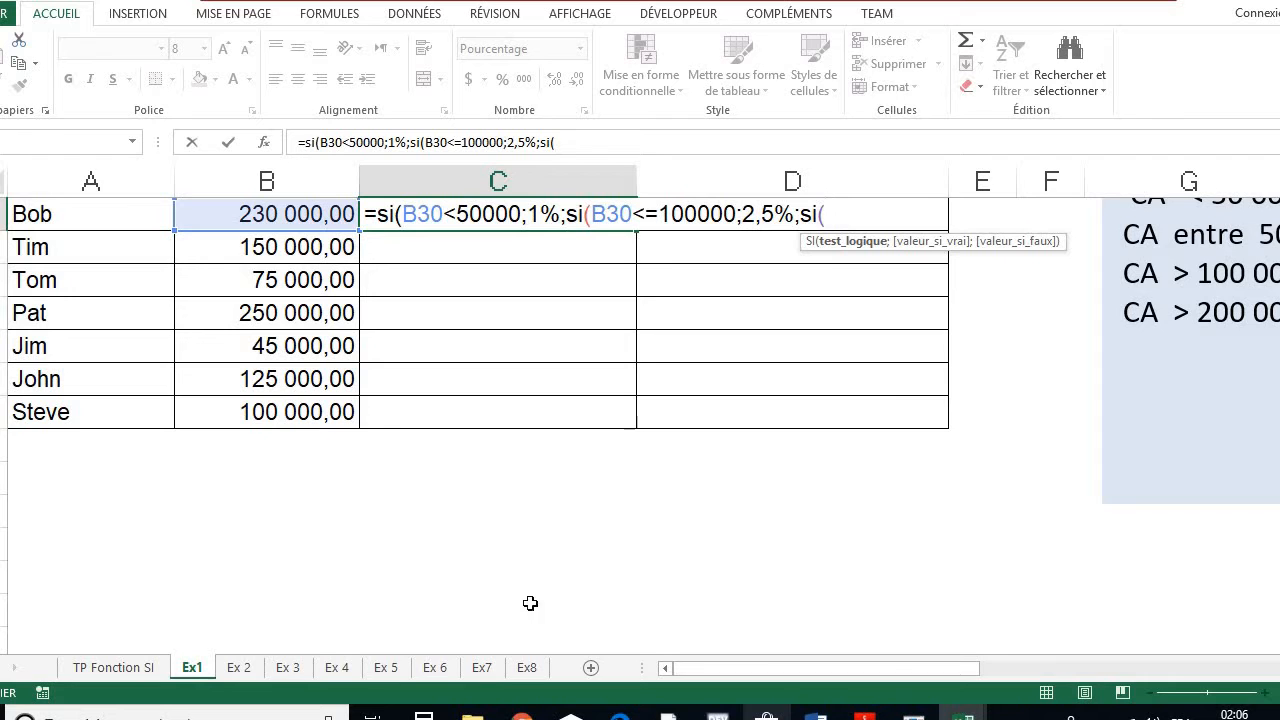
left_click(276, 220)
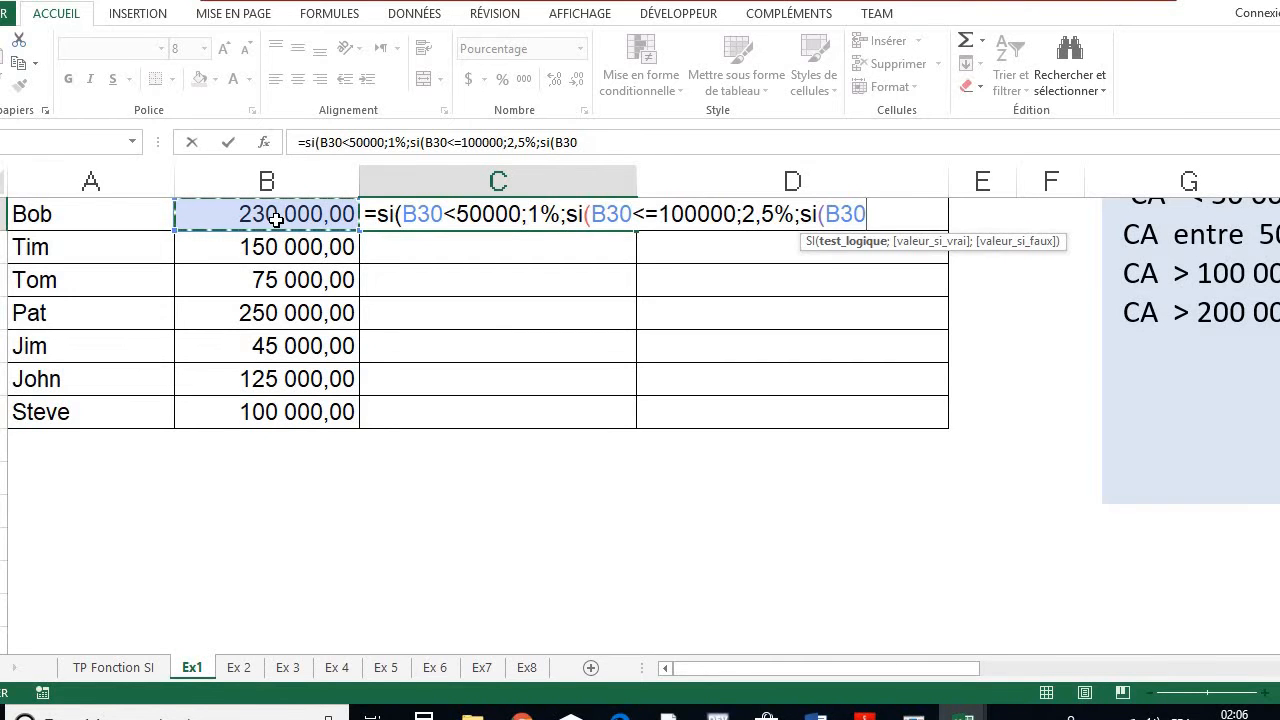
type("<=")
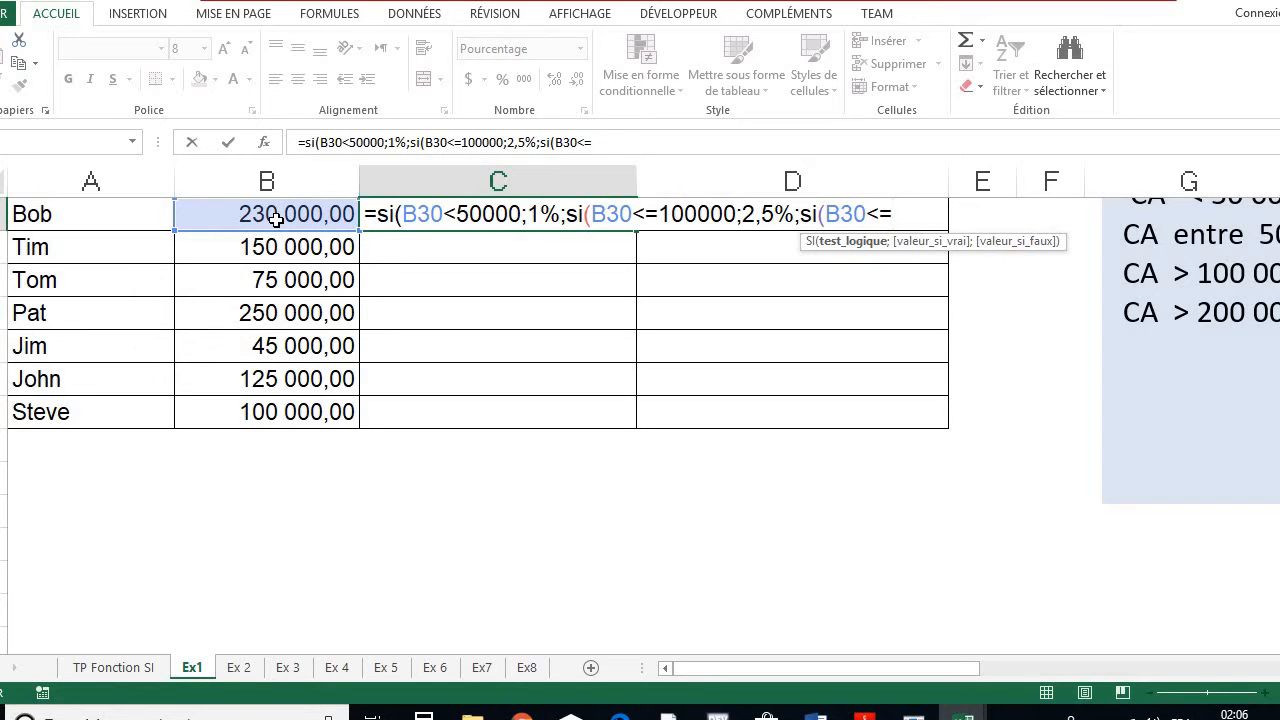
type("20000")
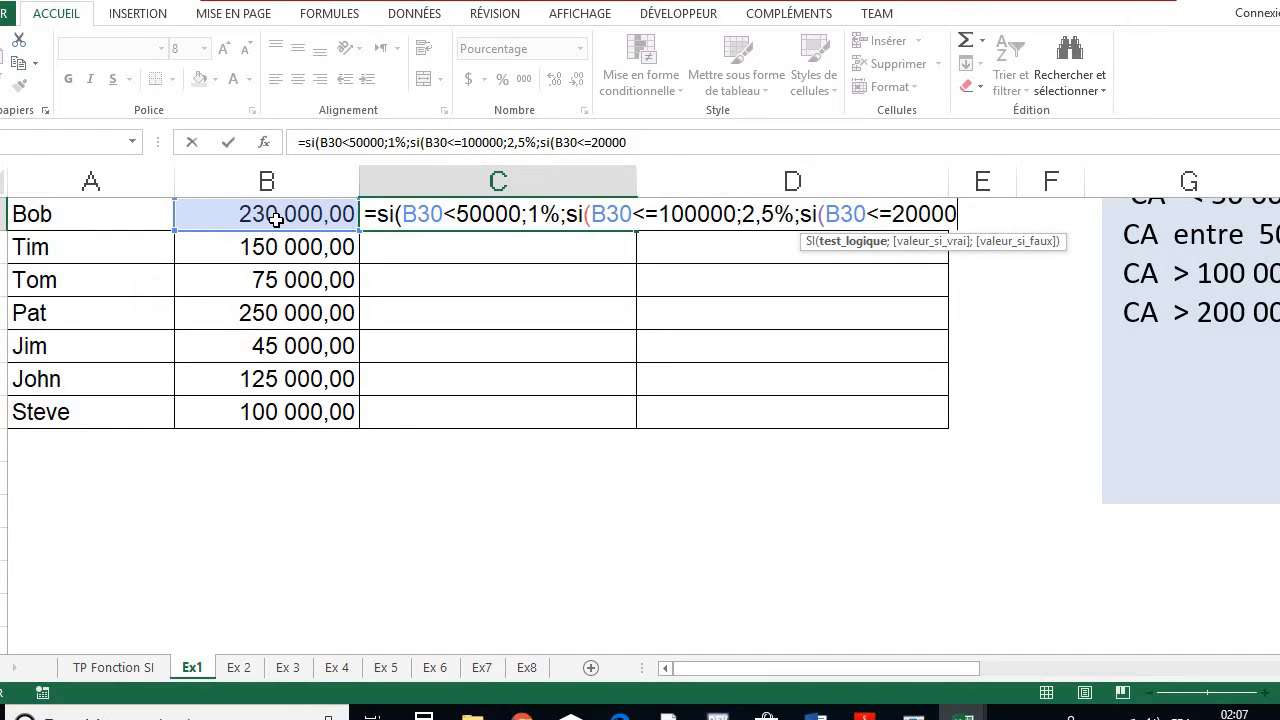
type("0")
type(";")
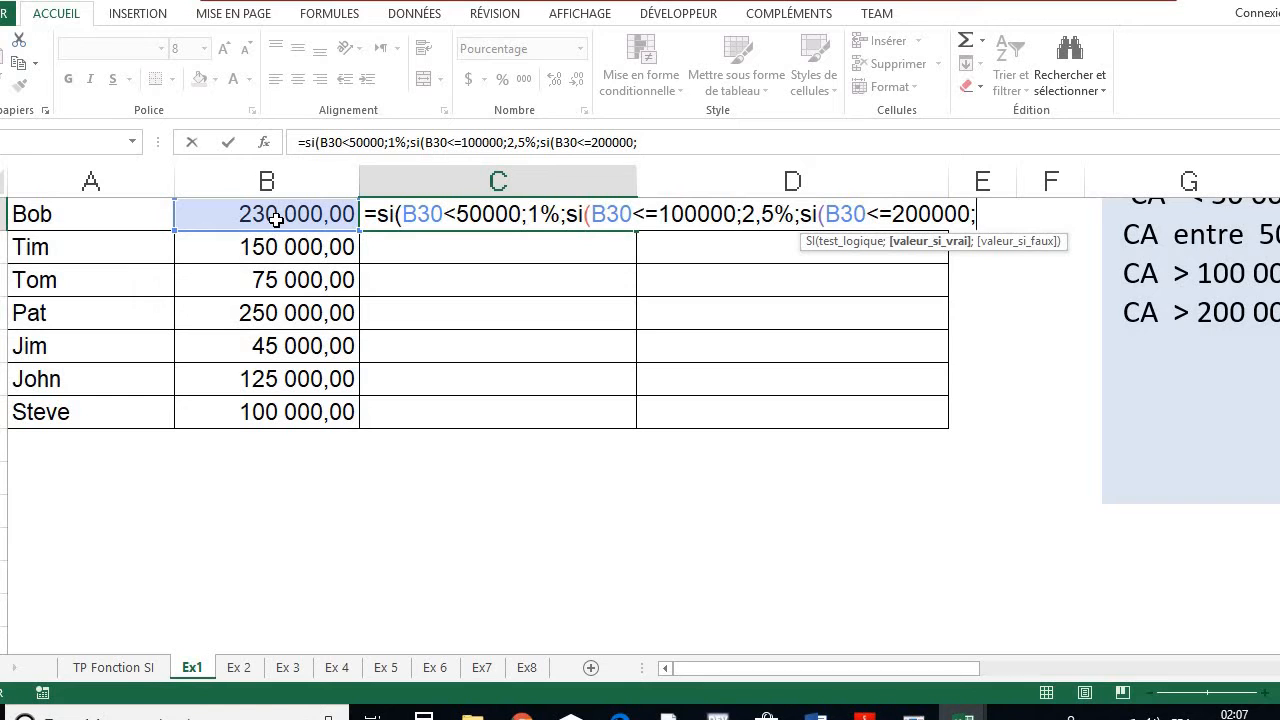
Step: Enter 4% as the third SI's value if true and 6% as its value if false
type("4%;")
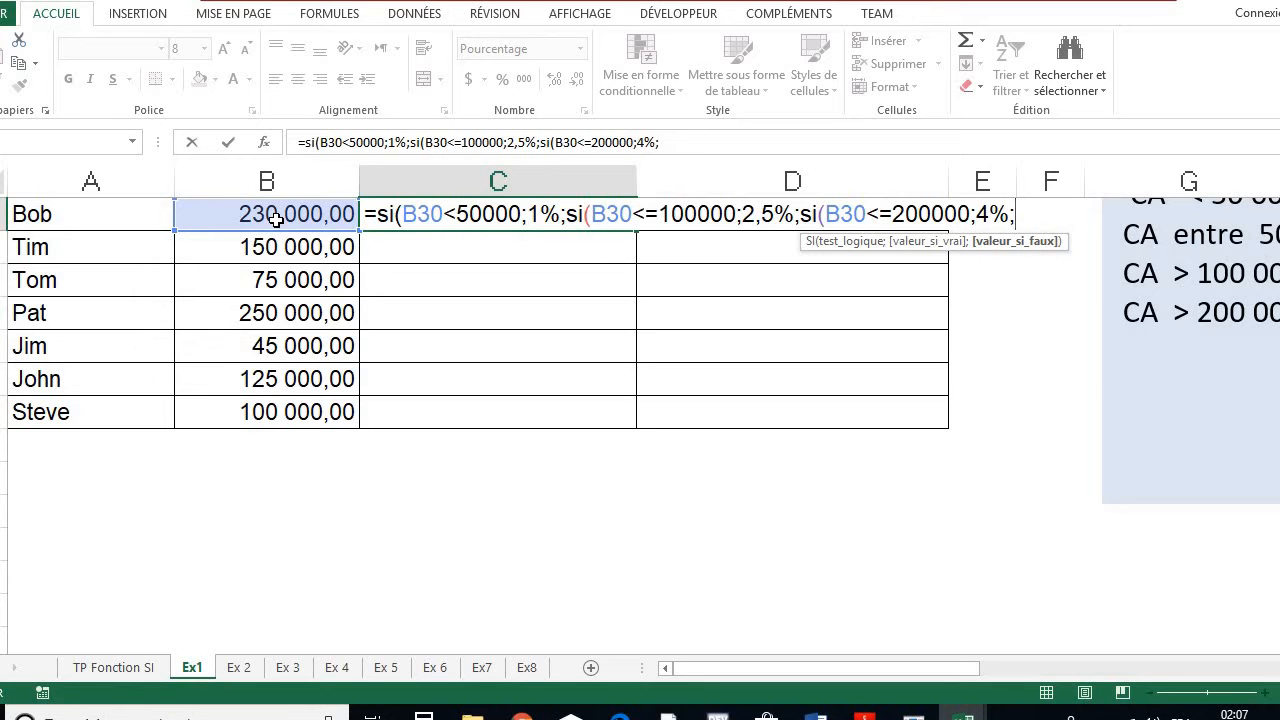
key("BackSpace")
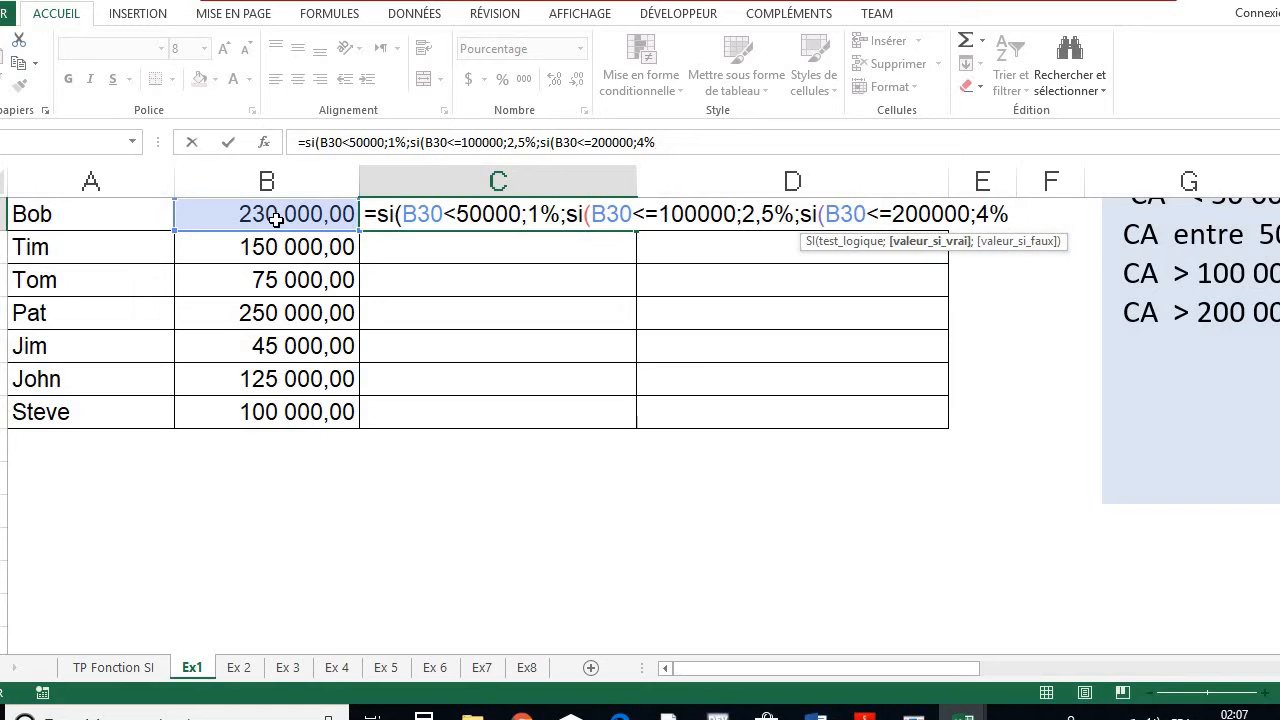
type(";")
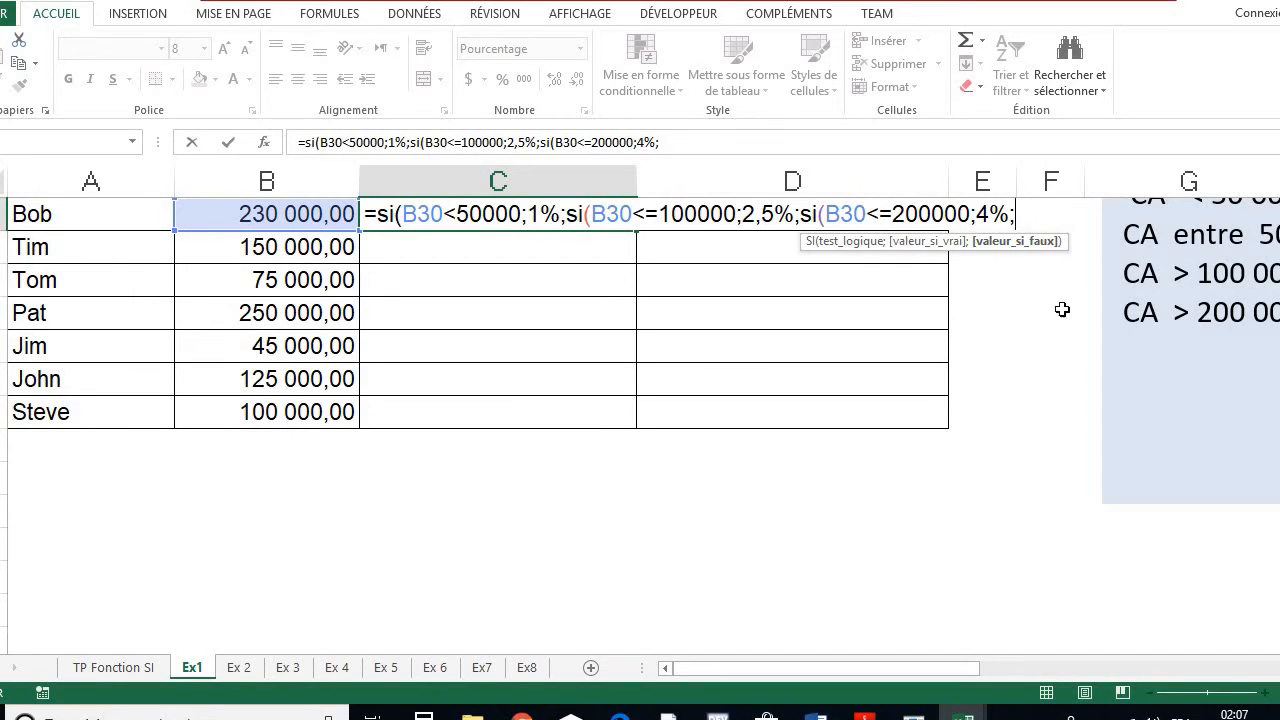
mouse_move(957, 676)
left_mouse_down()
mouse_move(1052, 672)
mouse_move(950, 680)
left_mouse_up()
type("6")
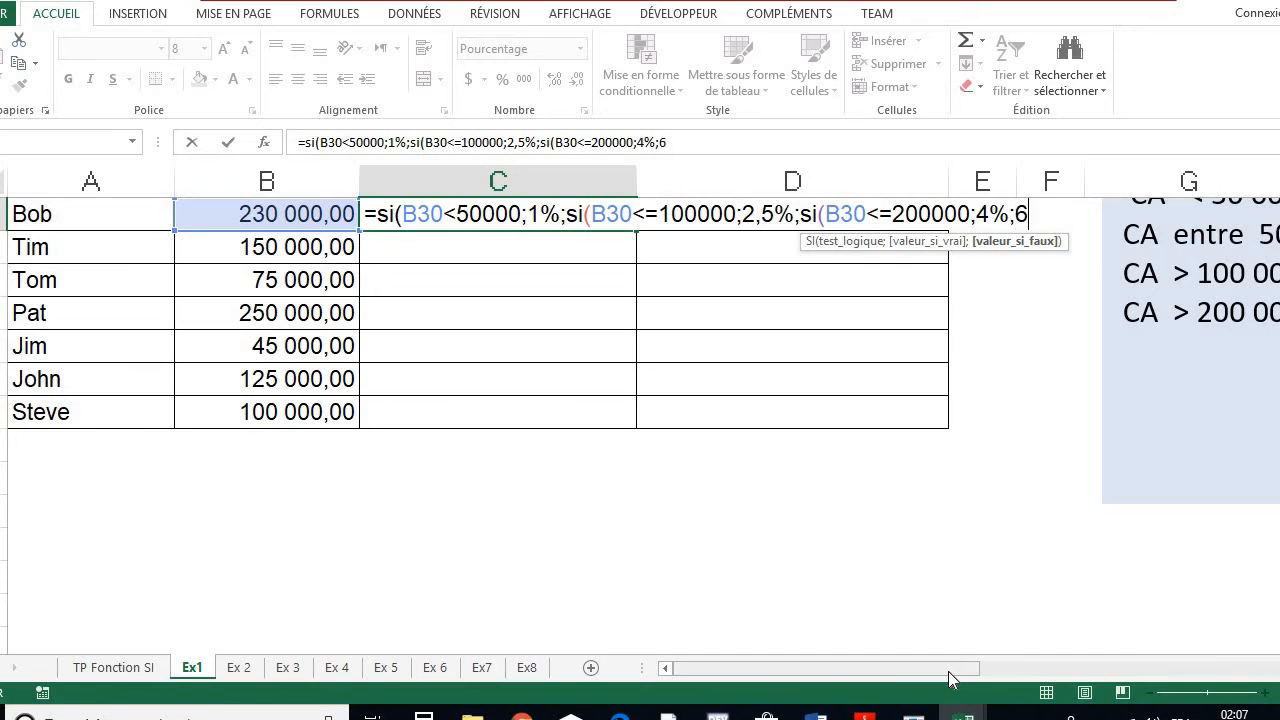
type("%")
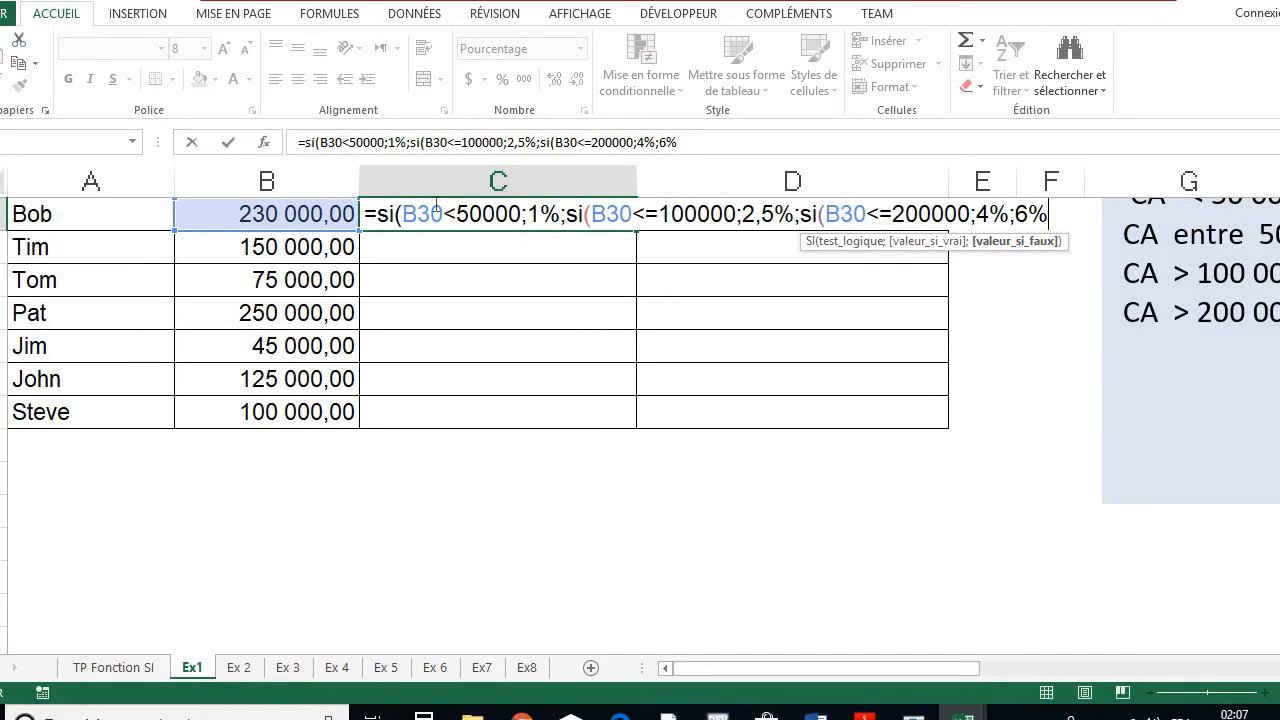
Step: Close the three nested SI functions in the C30 formula with parentheses and enter the commission rate formula
left_click(400, 217)
left_click_drag(889, 670, 1006, 655)
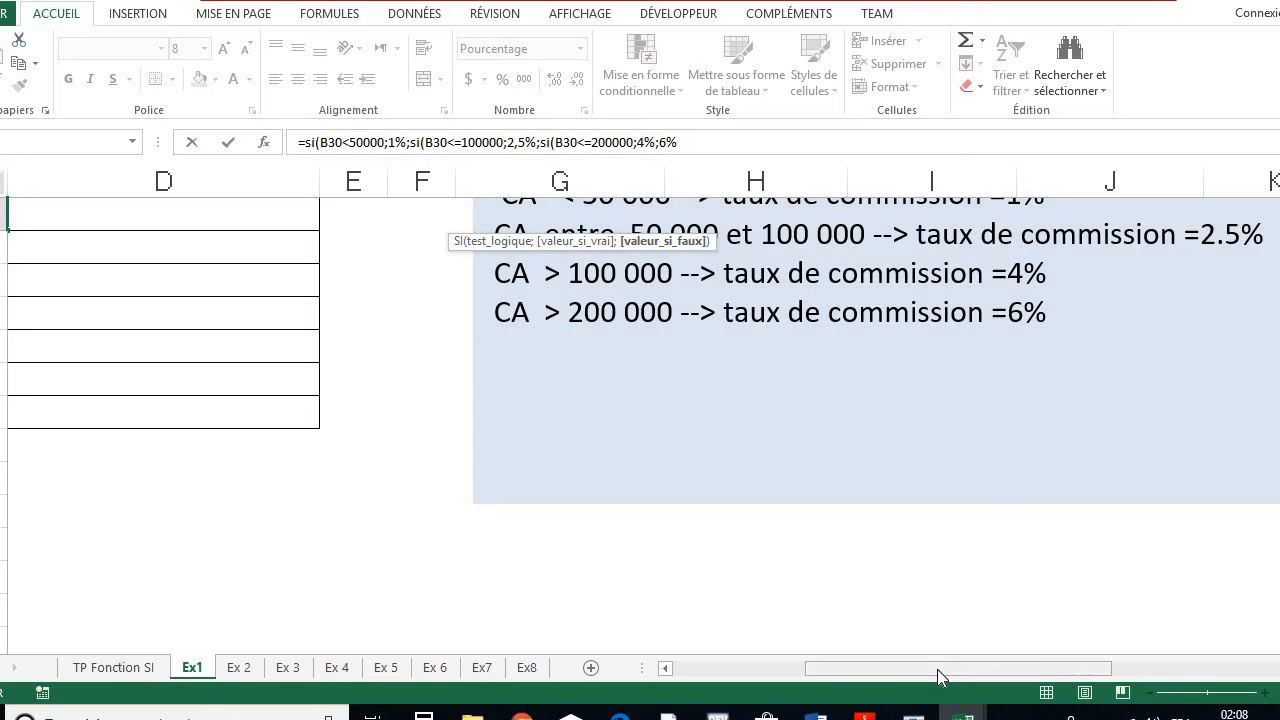
left_click_drag(940, 670, 806, 677)
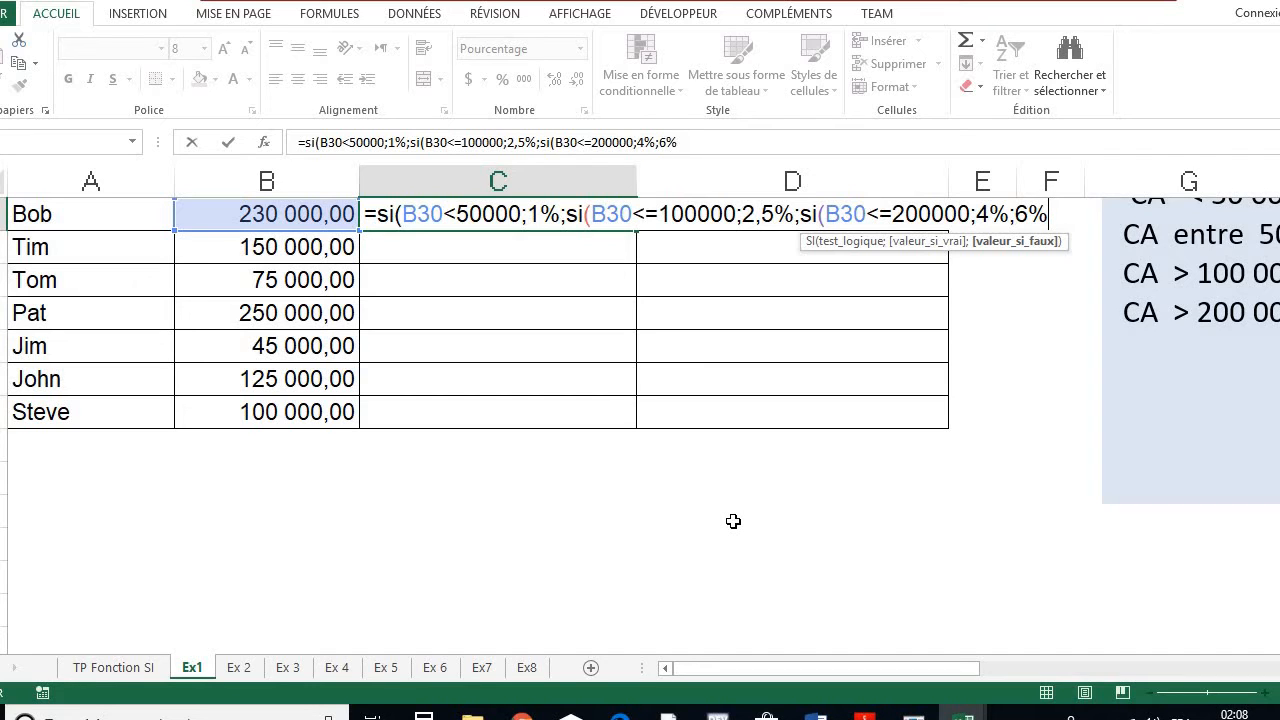
type(")")
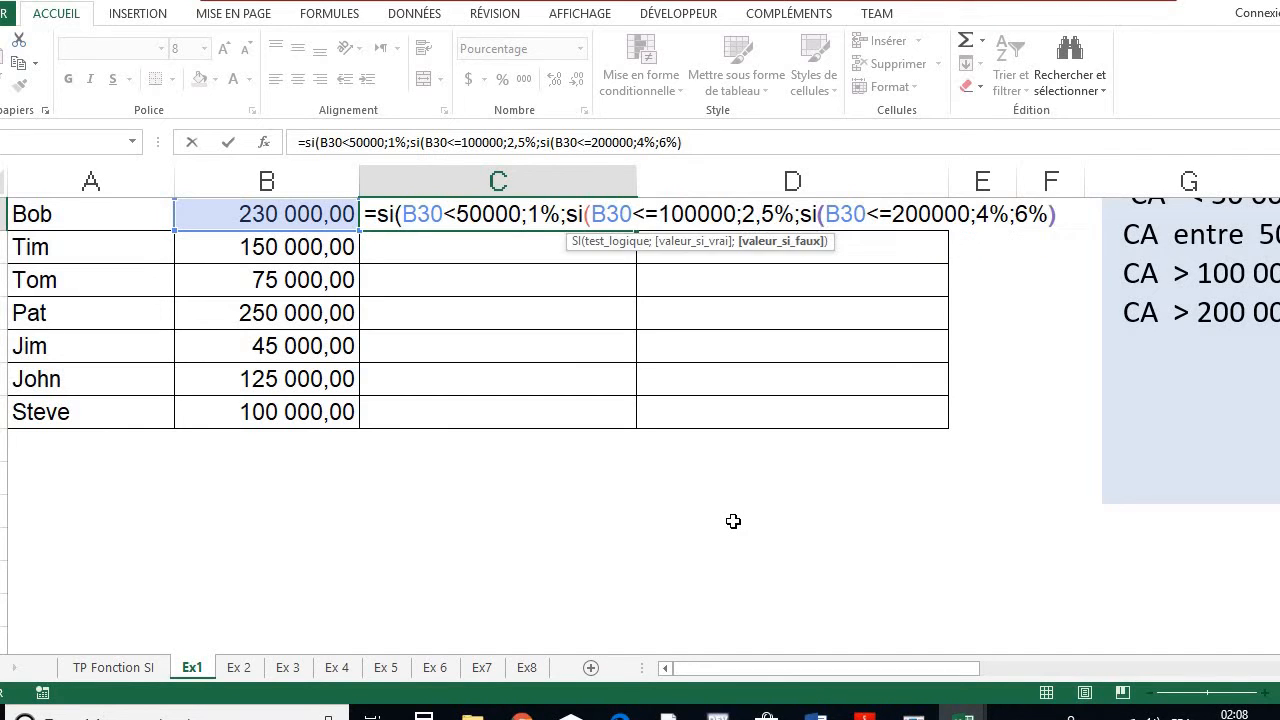
type("))")
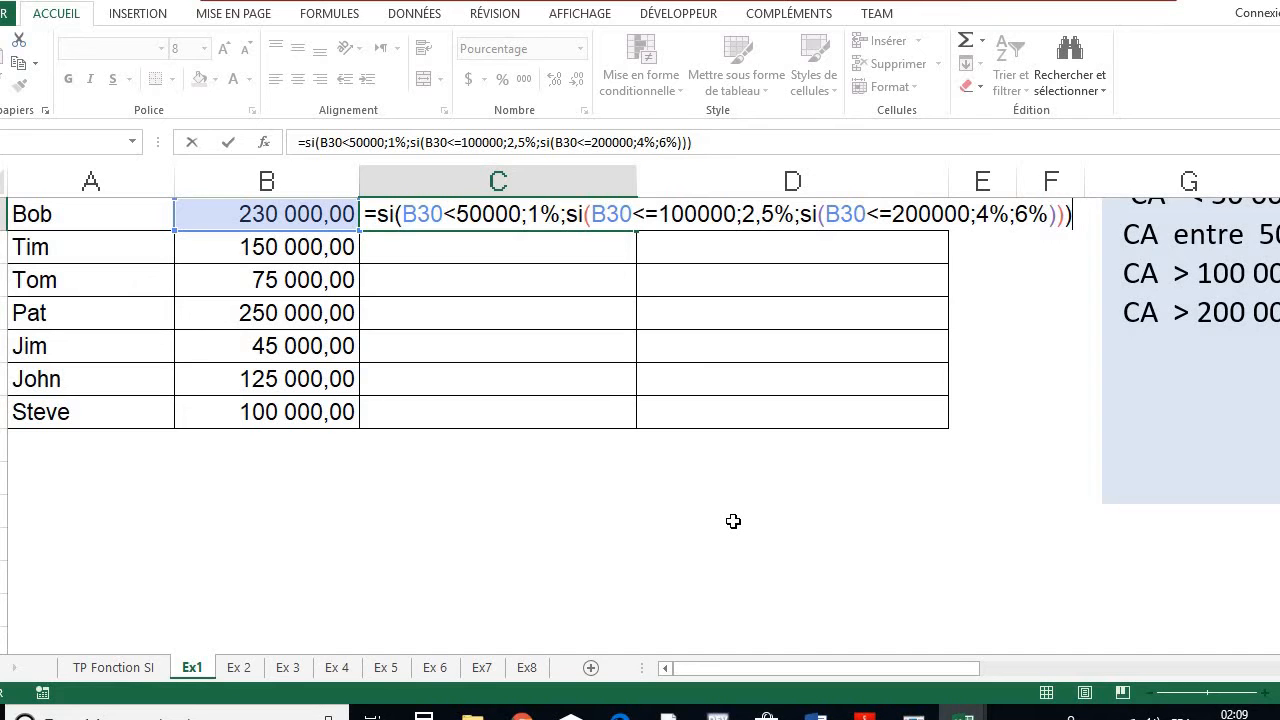
key("Return")
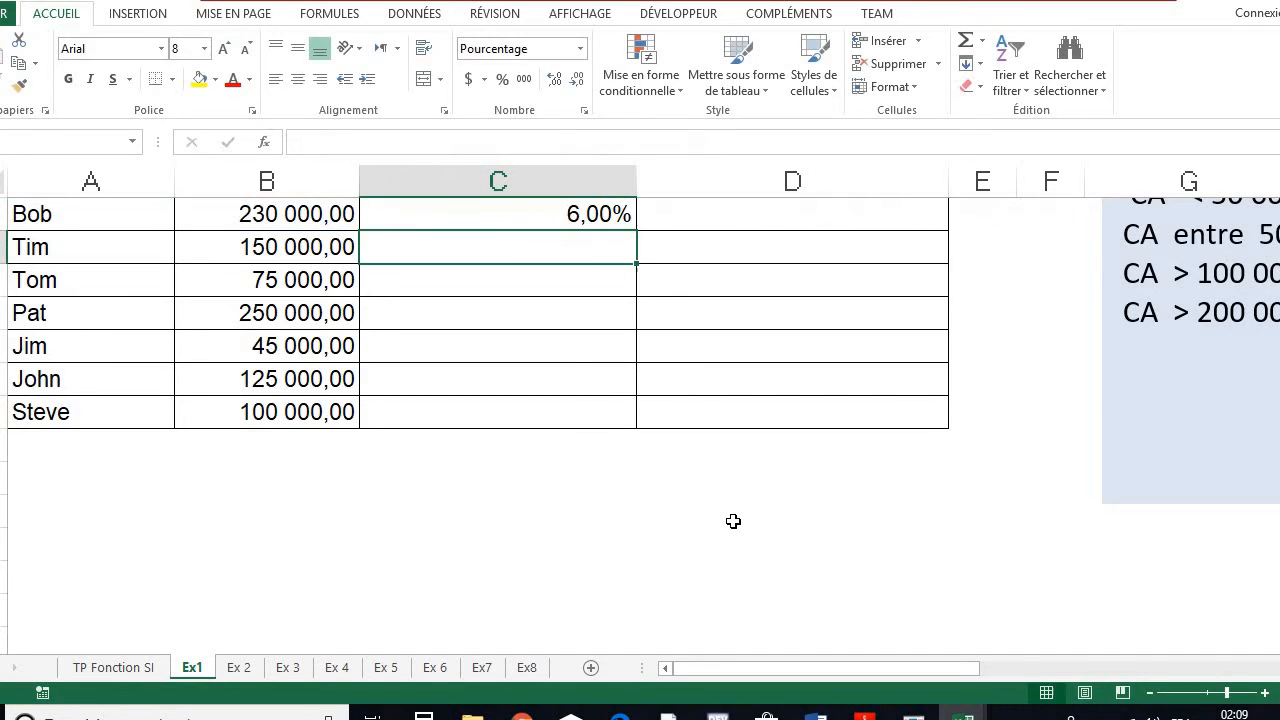
left_click(549, 214)
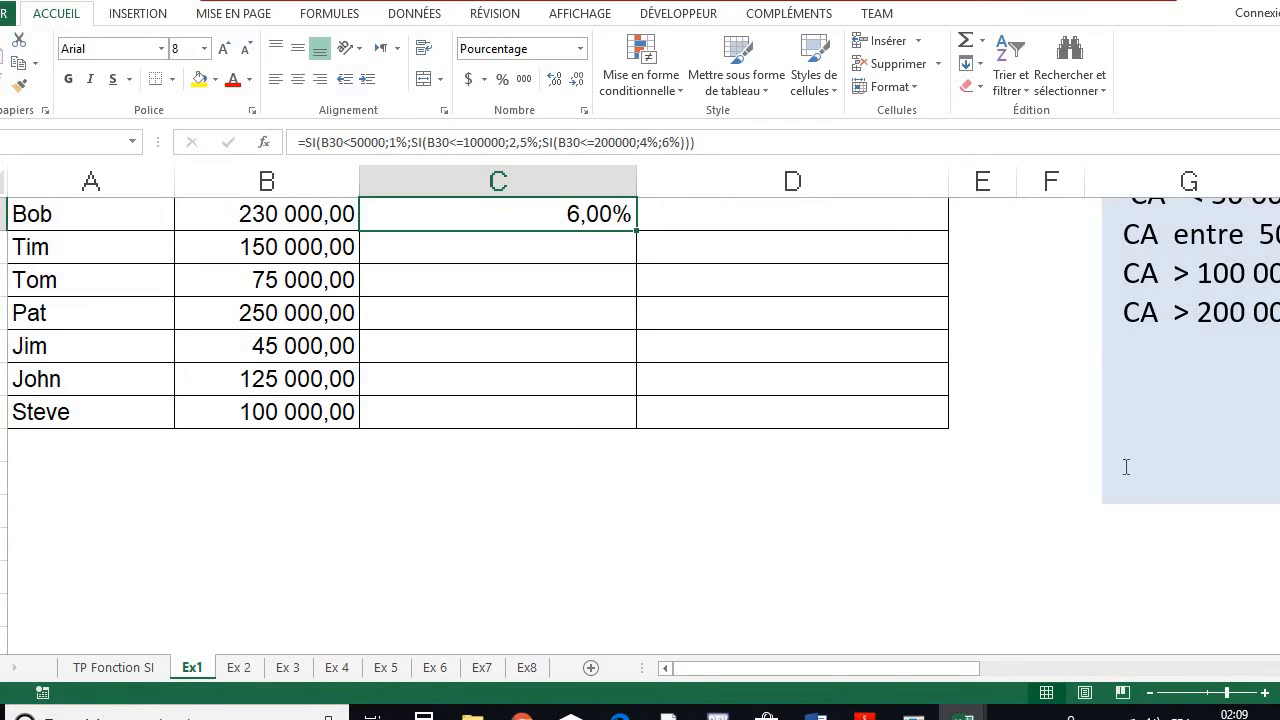
Step: Test the commission rate formula by setting the turnover in B30 to 1 000 and then to 300 000
left_click(255, 217)
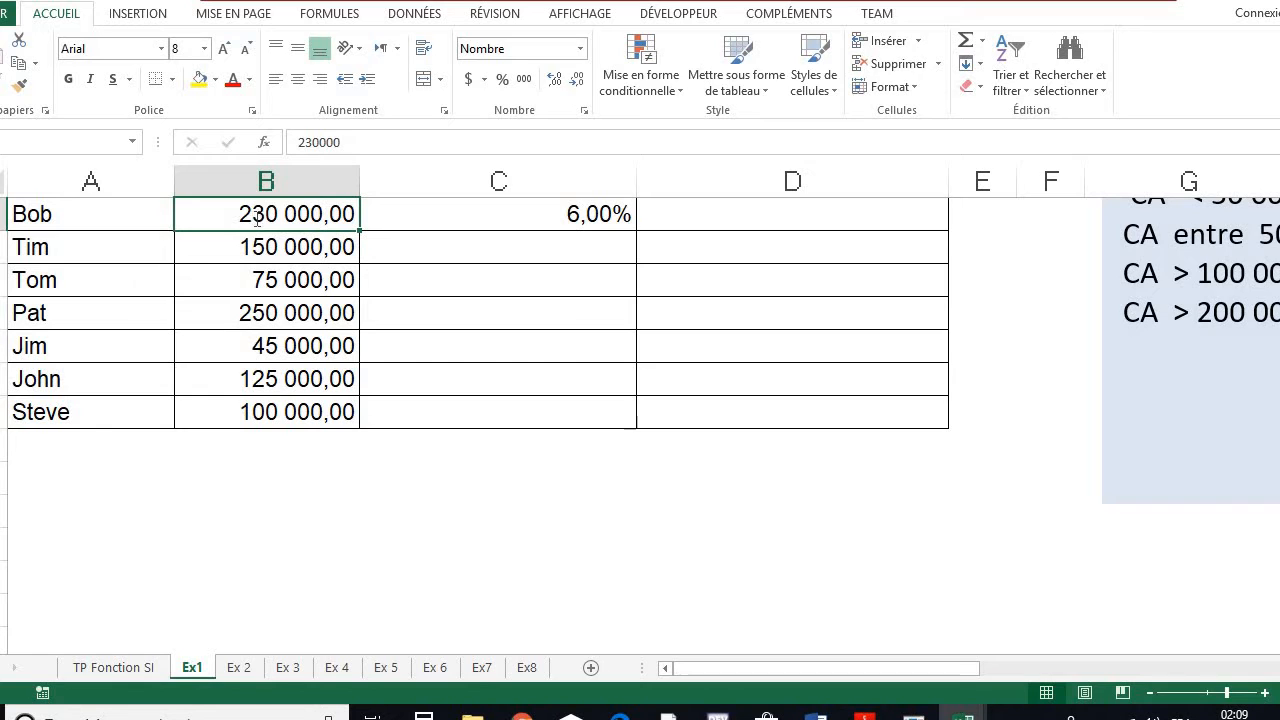
type("1 000")
key("Return")
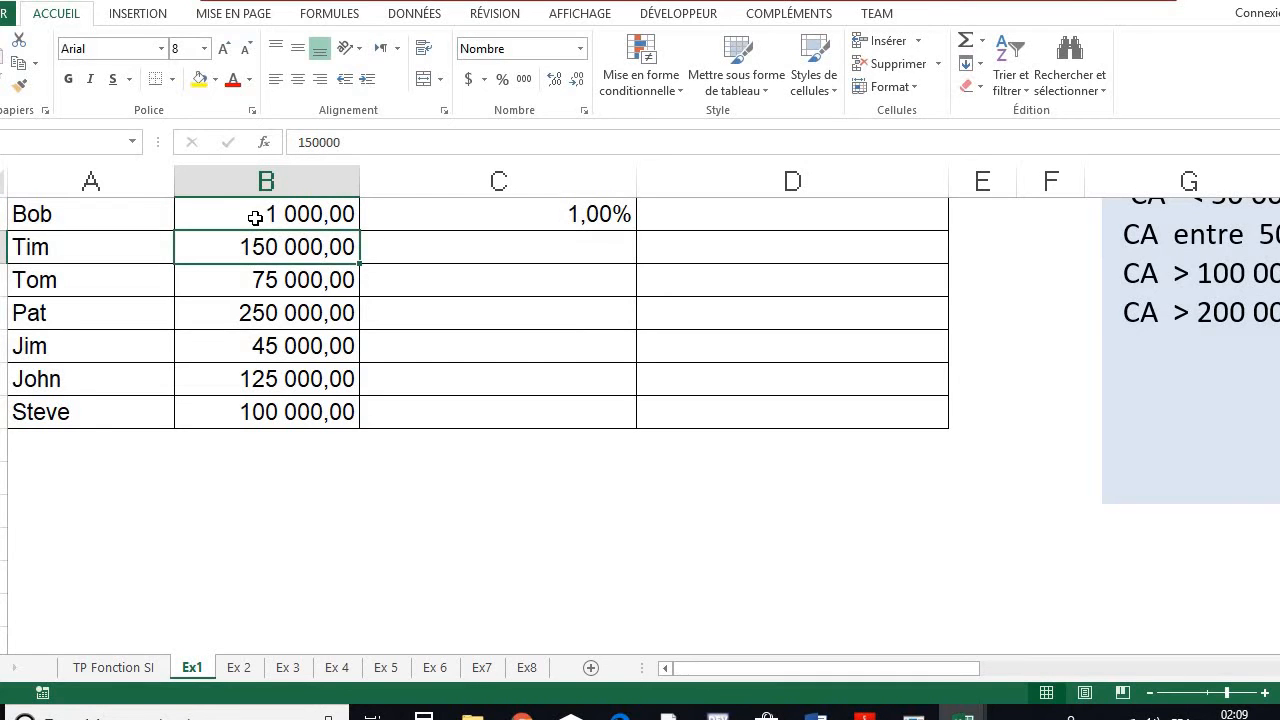
left_click(256, 217)
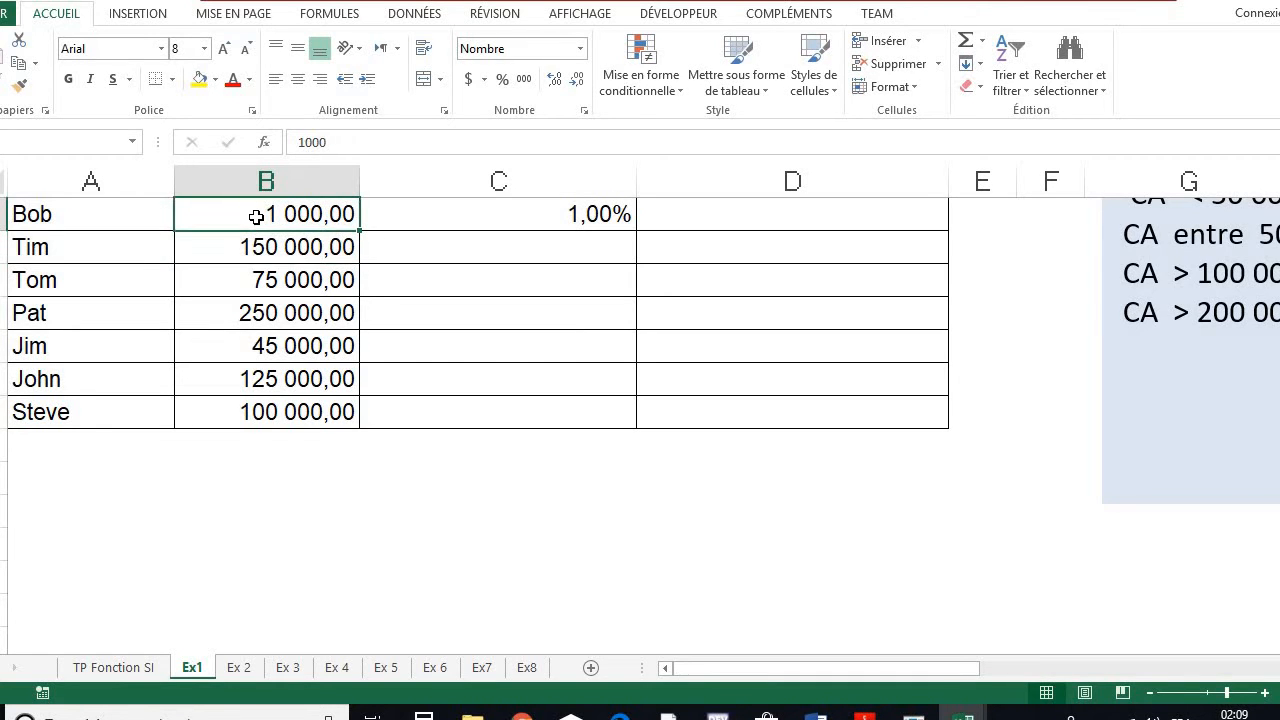
type("300 00")
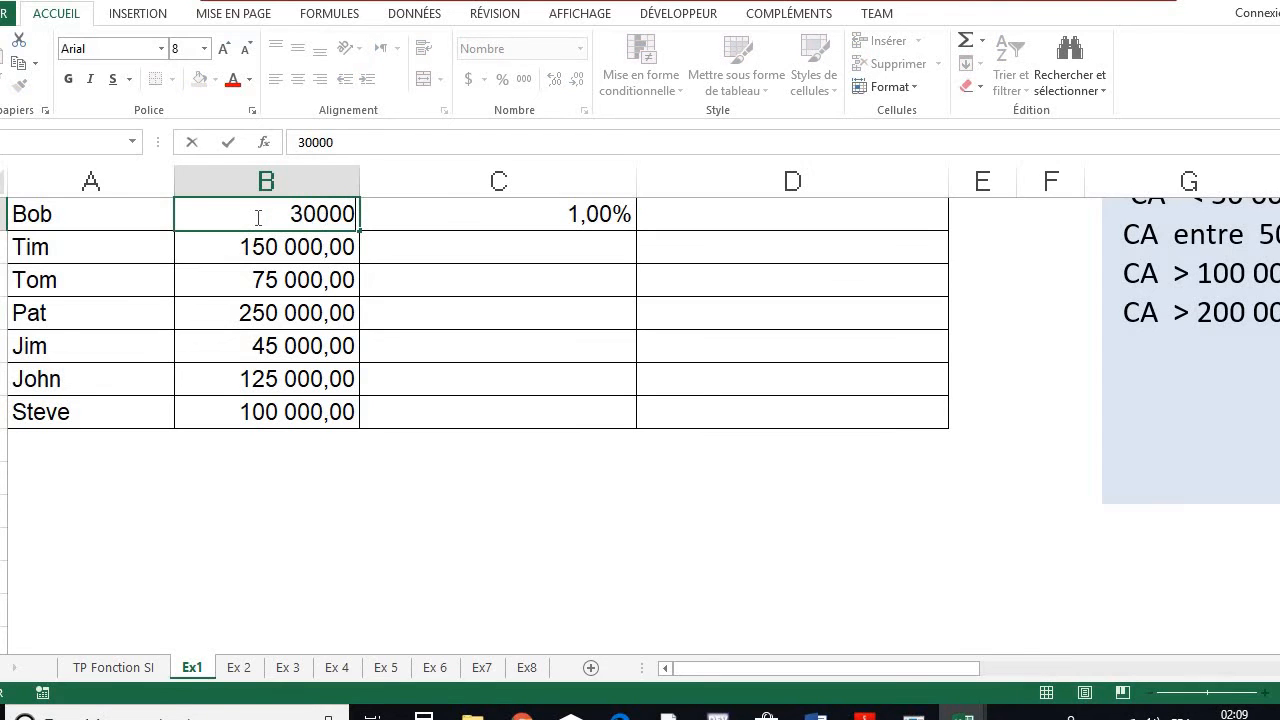
type("0")
key("Return")
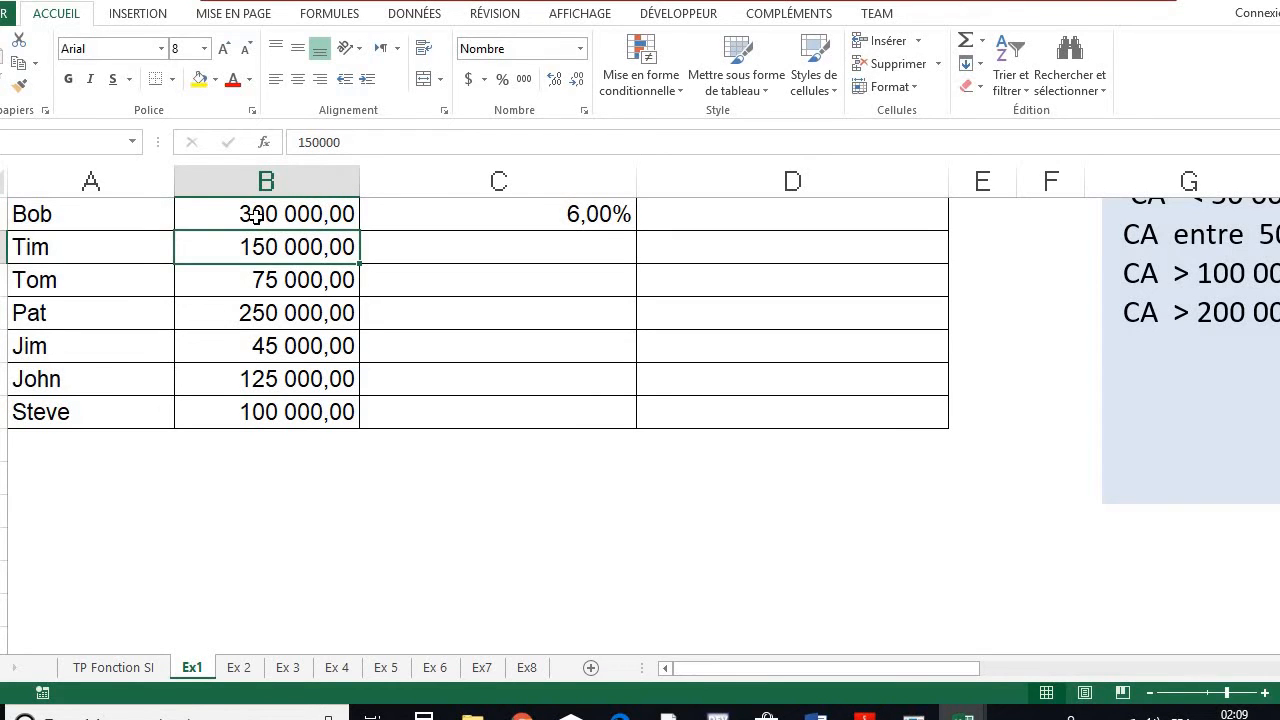
Step: Test the commission rate formula with a turnover of 110 000 and then 70 000 in B30
left_click(256, 217)
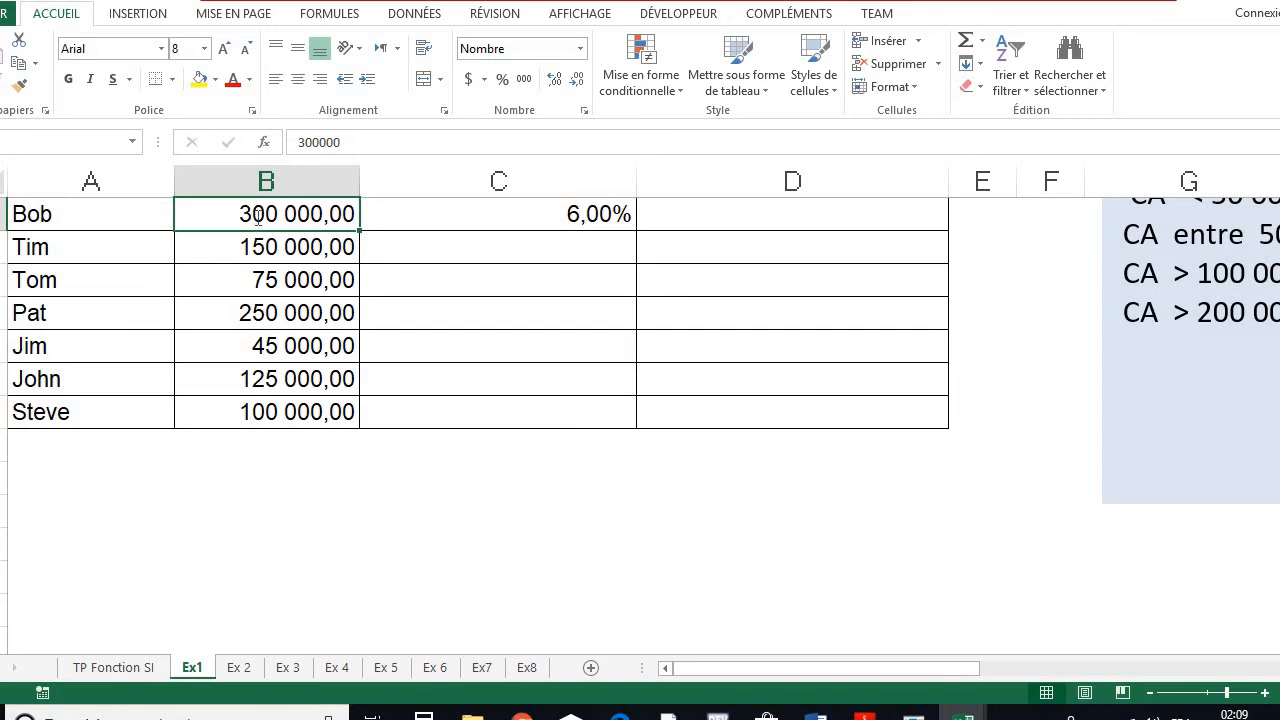
type("110000")
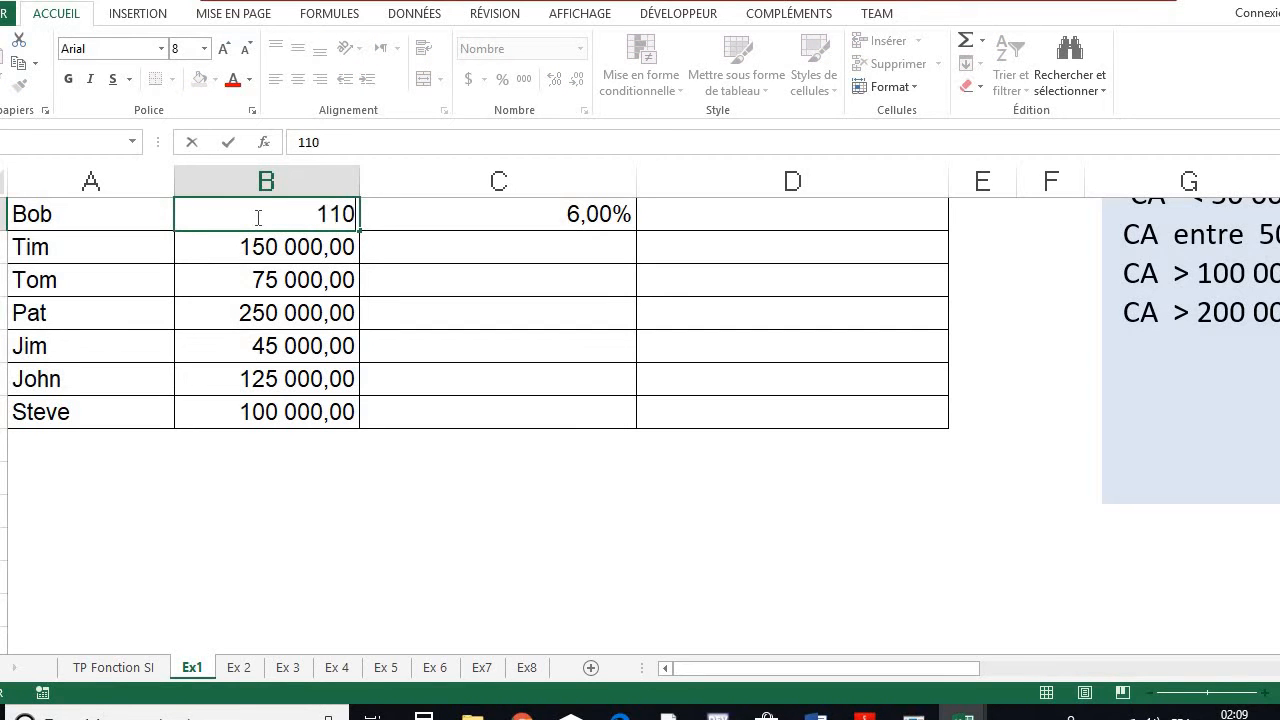
key("Return")
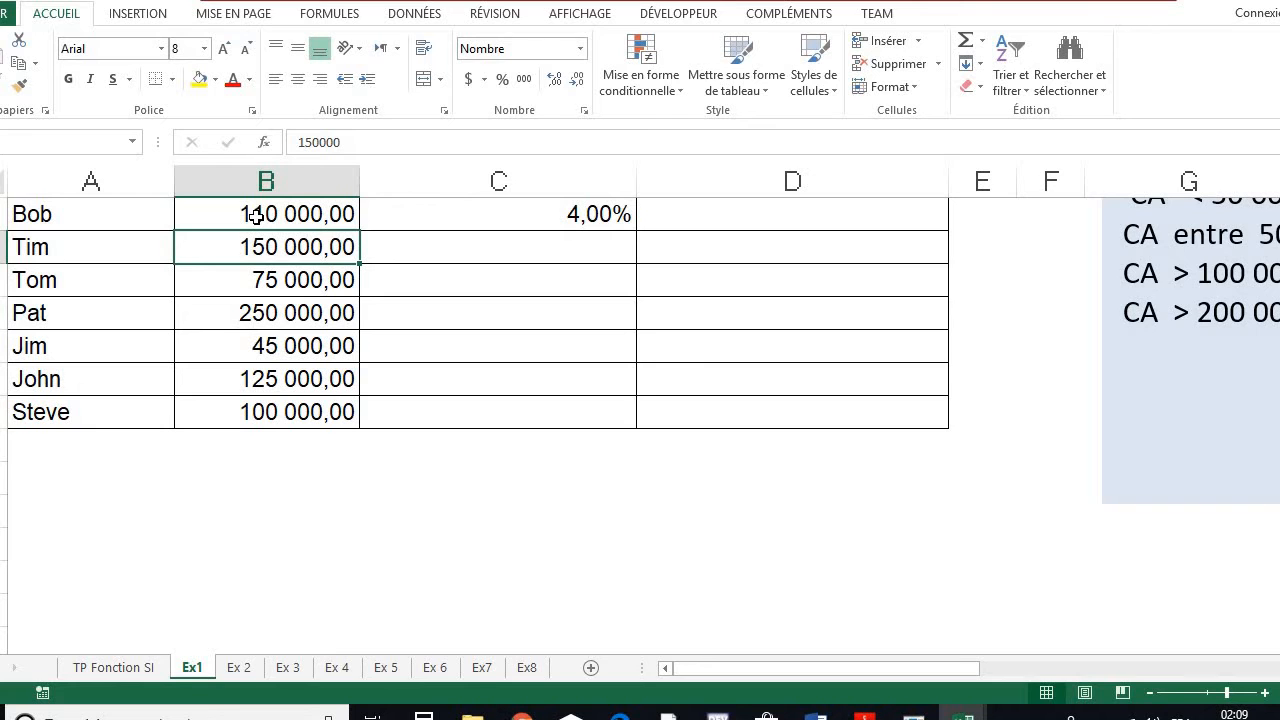
left_click(257, 216)
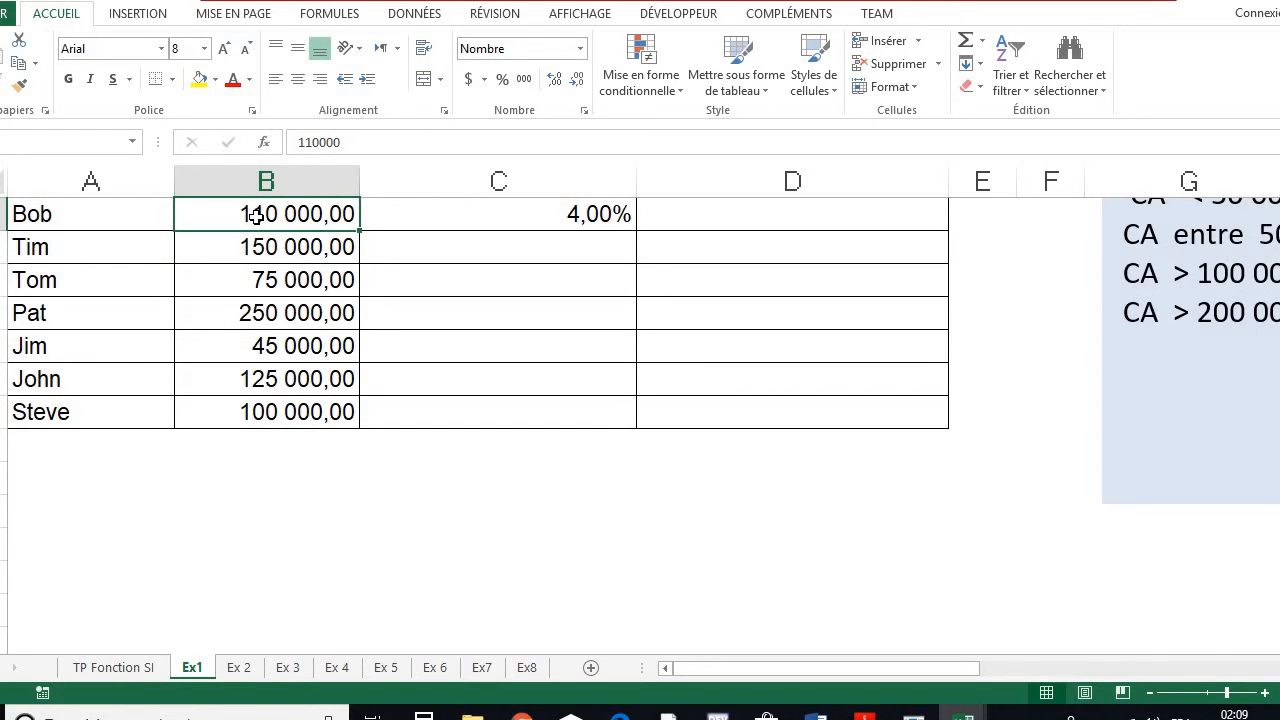
type("70 00")
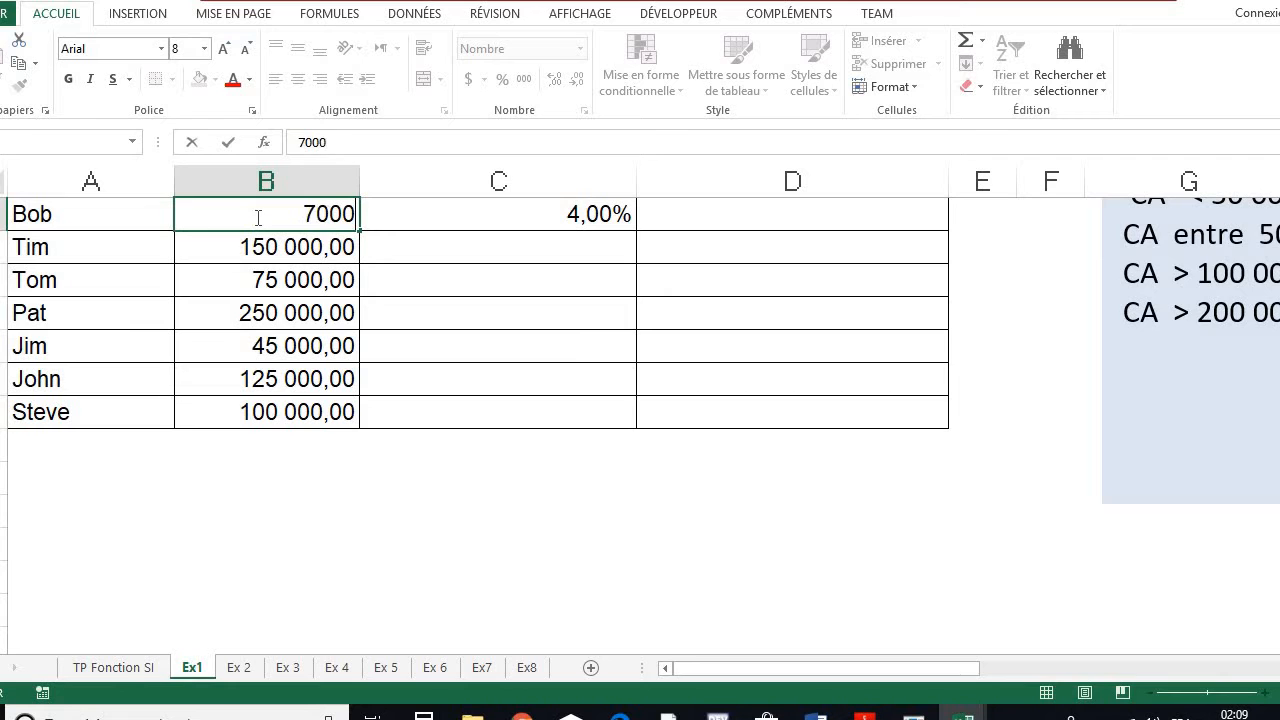
type("0")
key("Return")
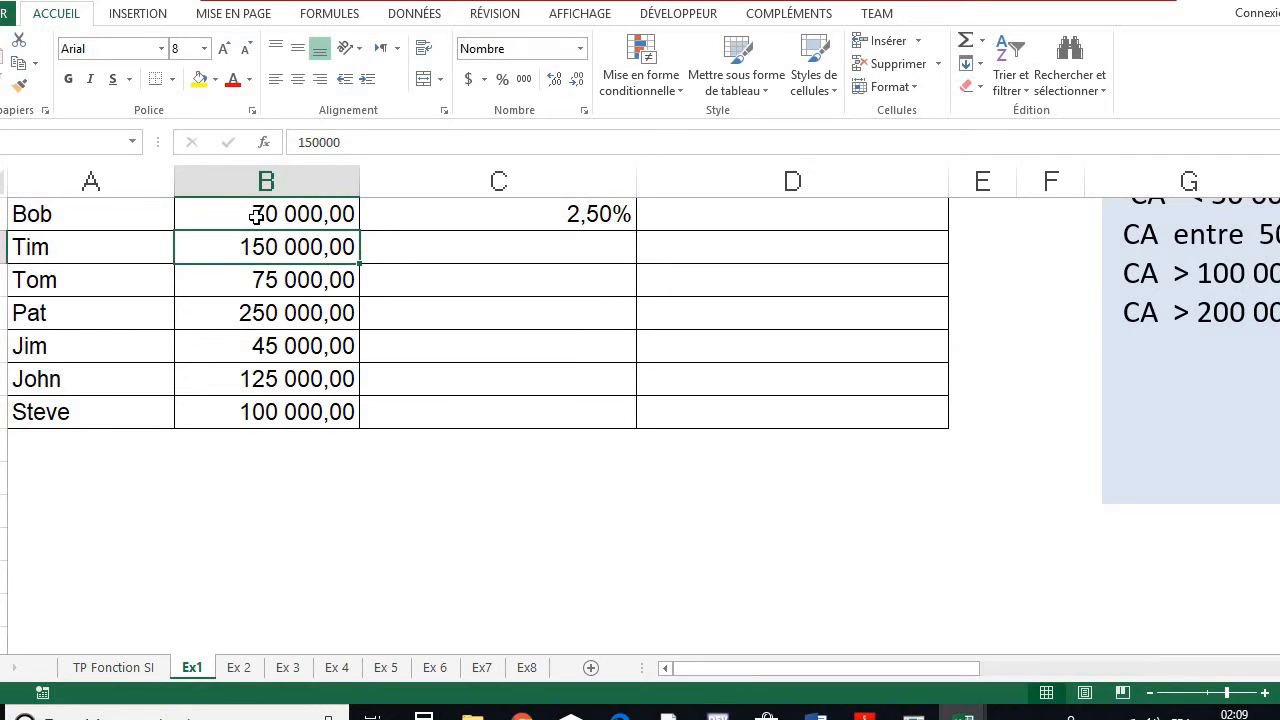
Step: Set the first representative's turnover in B30 to 55 000
left_click(257, 216)
type("55")
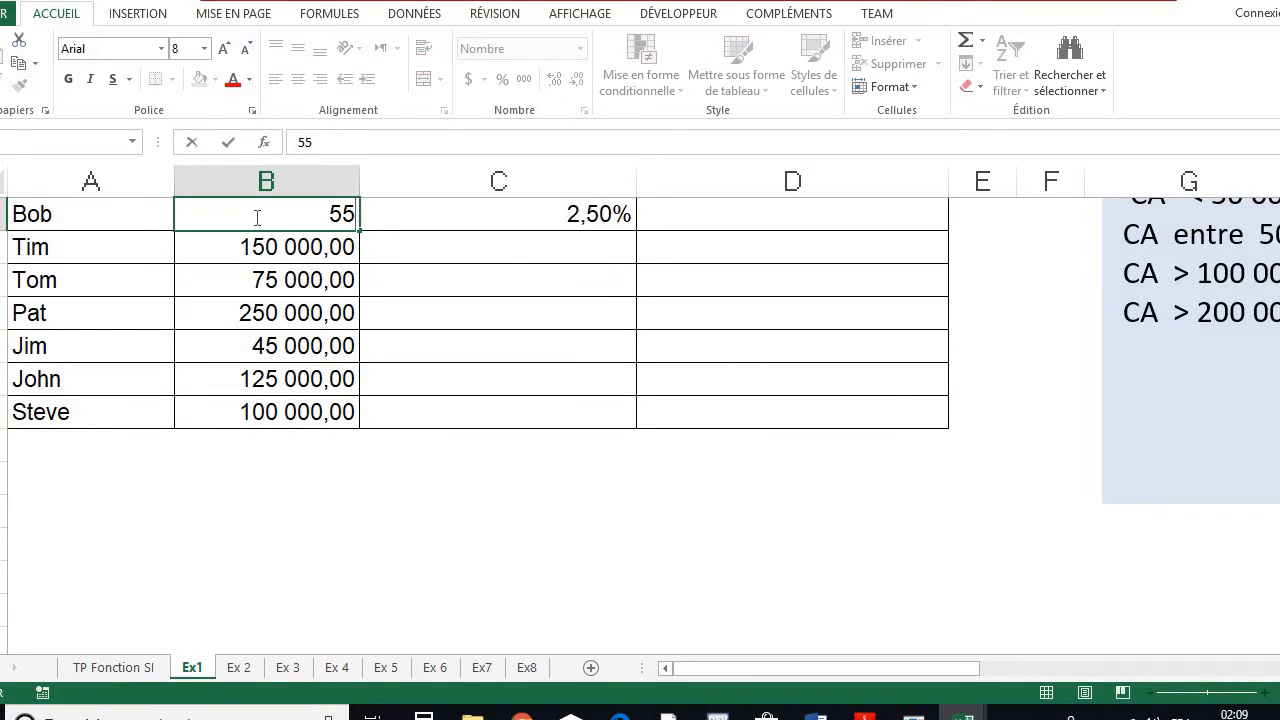
type("0000")
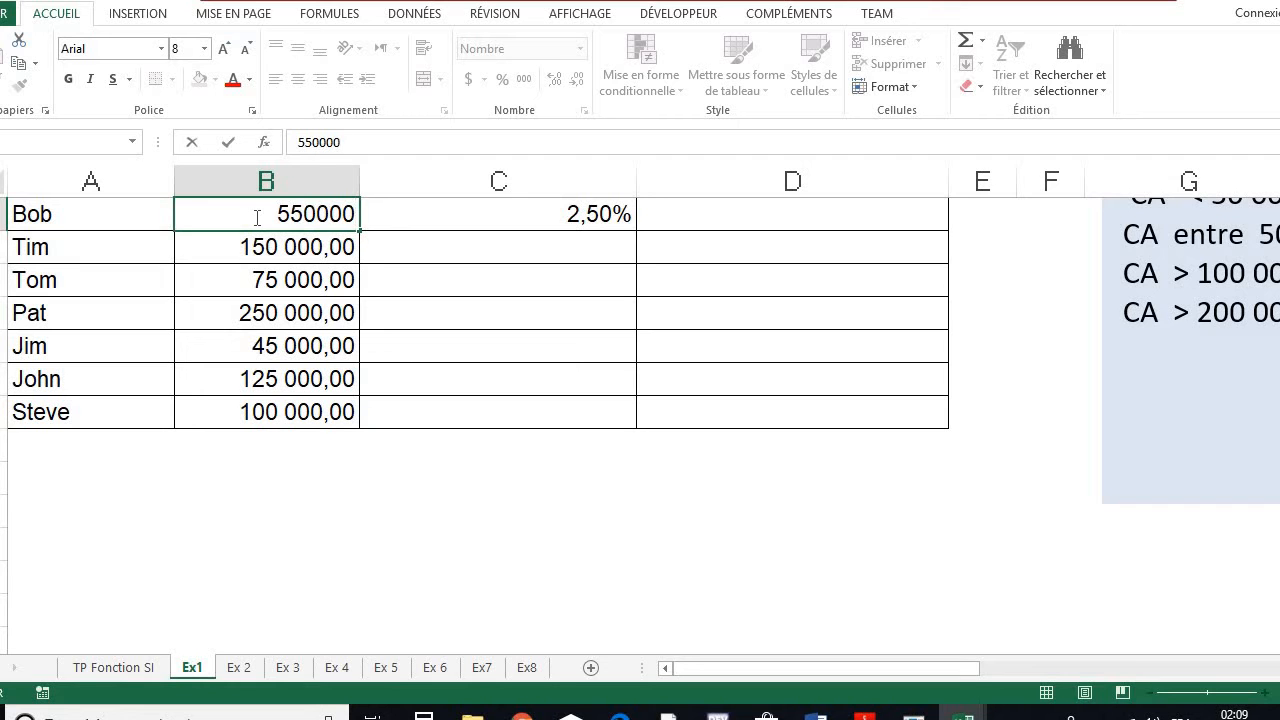
key("BackSpace")
key("Return")
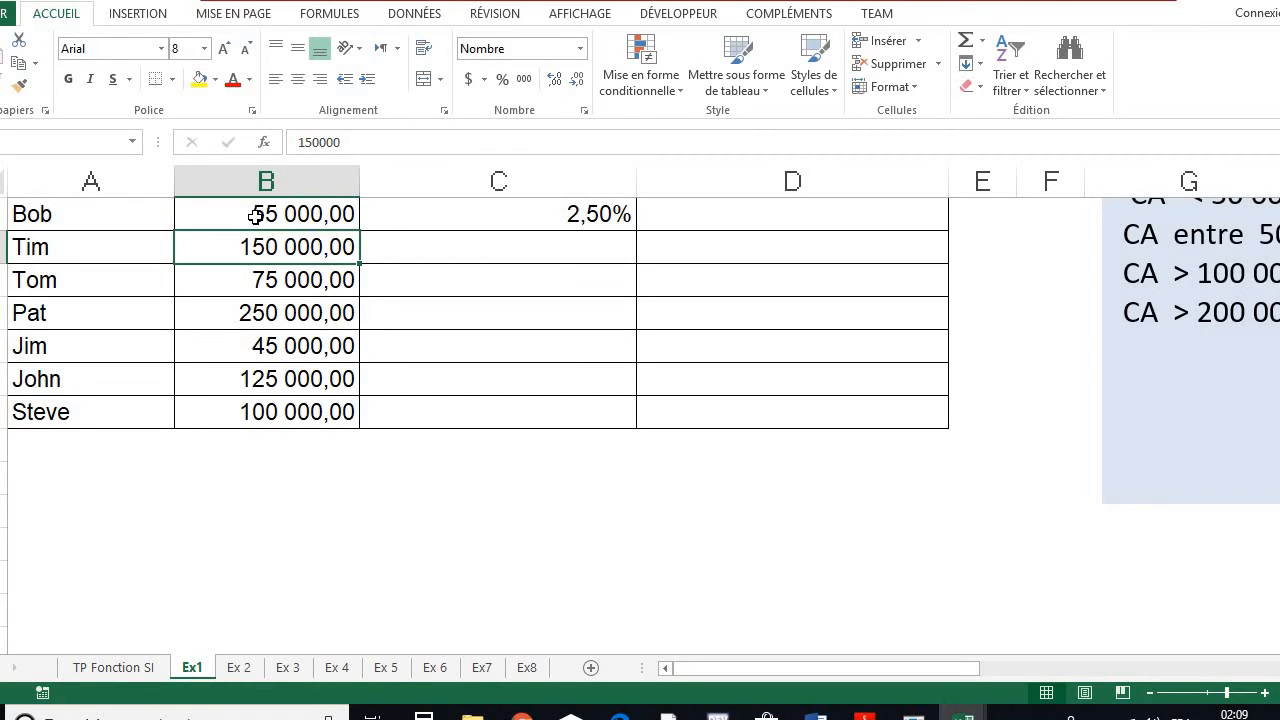
Step: Copy the commission rate formula from C30 down to the table's last representative and check the copied formula in C31
scroll(567, 277, "up", 1)
scroll(580, 410, "down", 3)
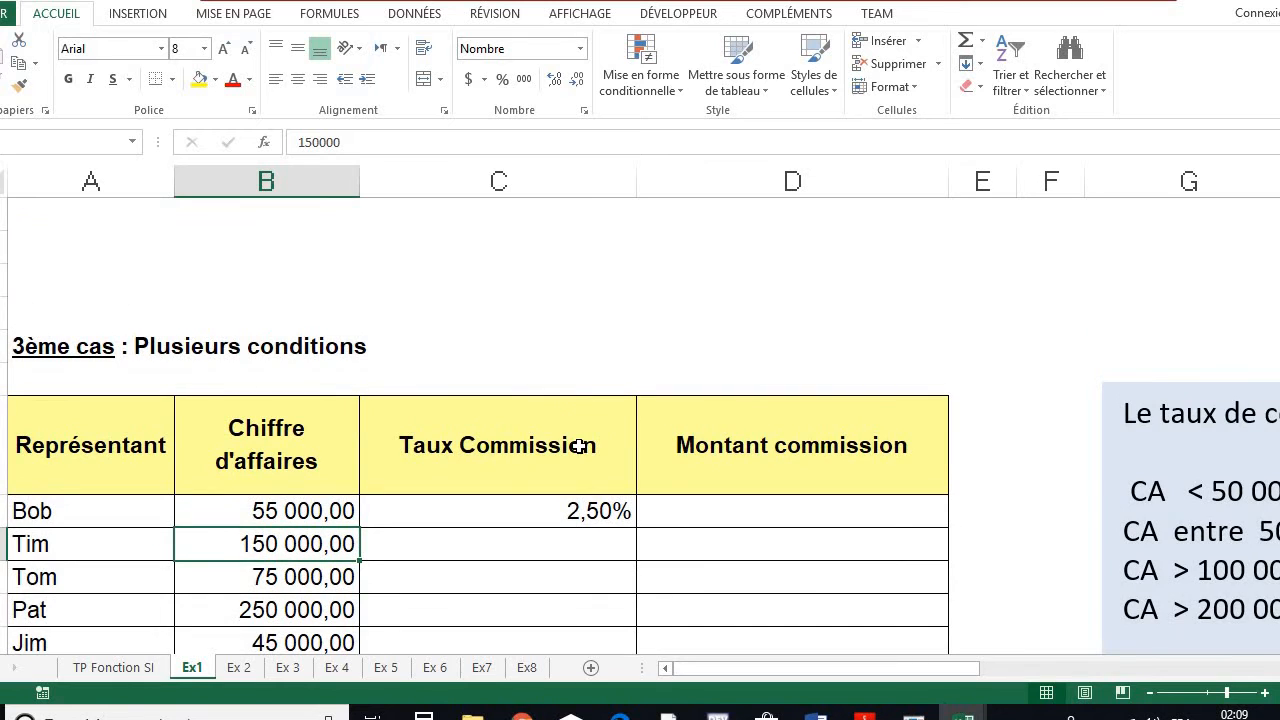
scroll(583, 340, "up", 3)
left_click(593, 511)
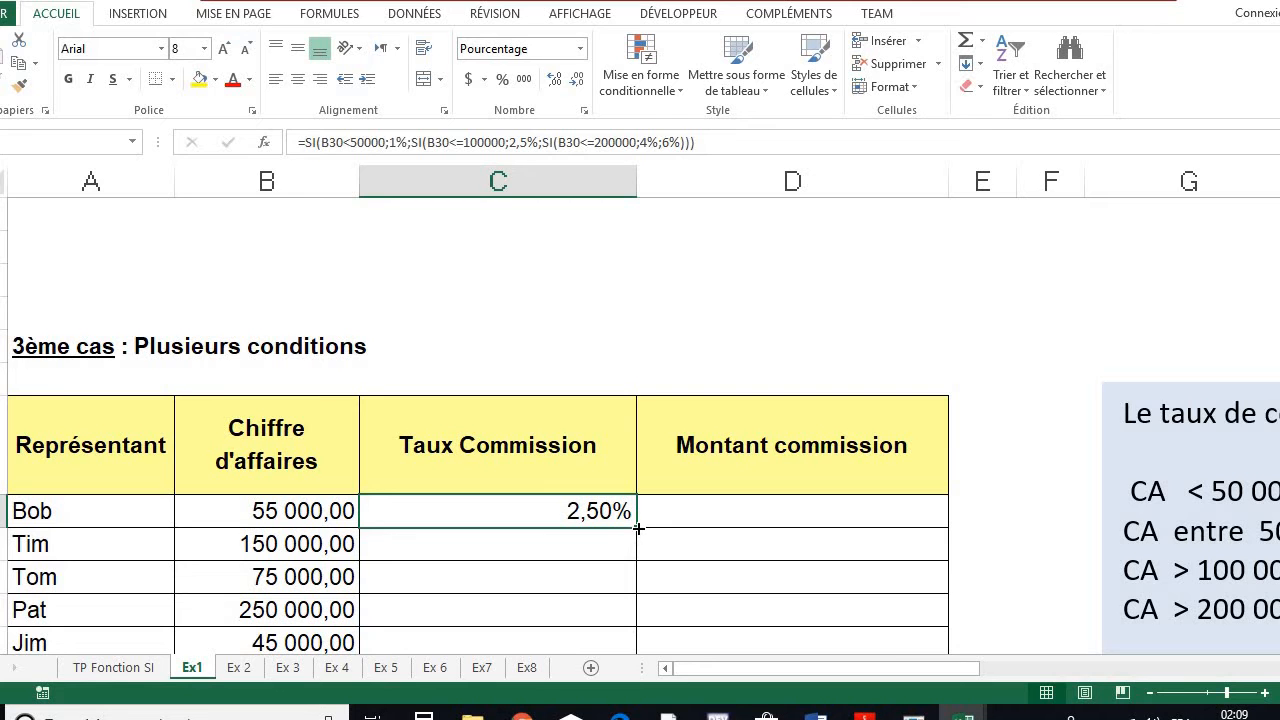
scroll(638, 528, "down", 3)
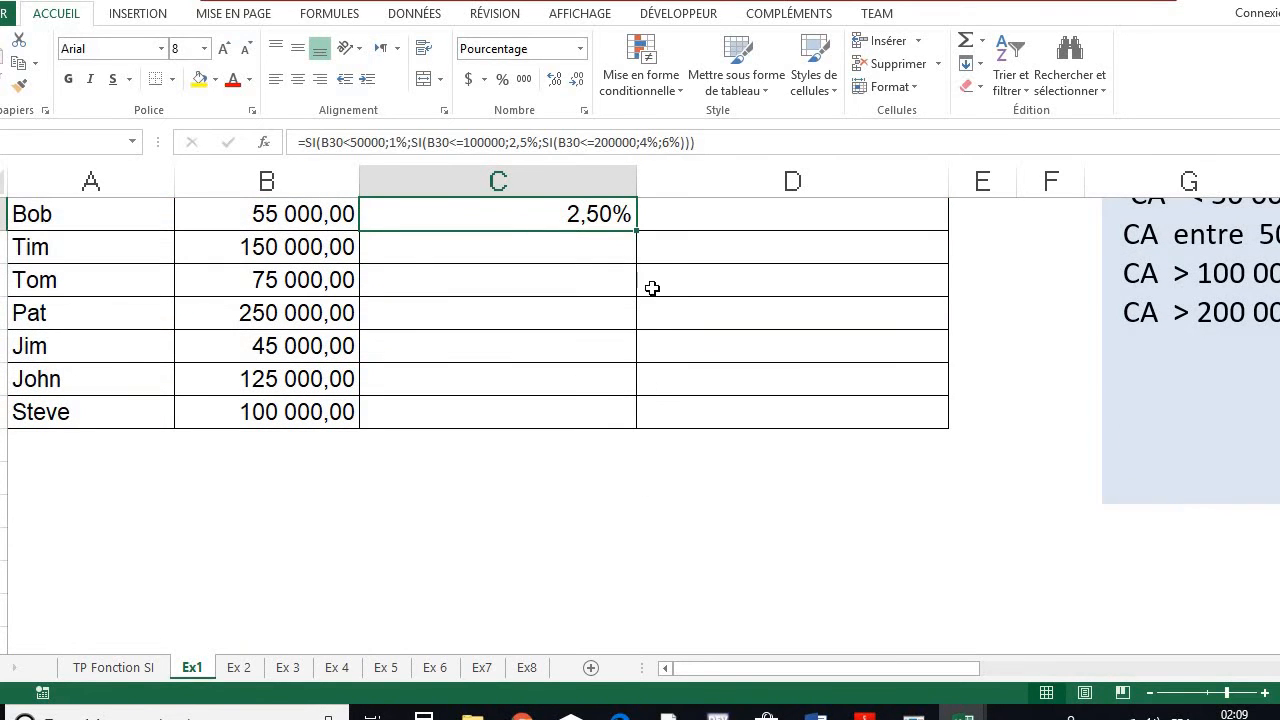
left_click_drag(637, 234, 640, 416)
scroll(706, 391, "up", 3)
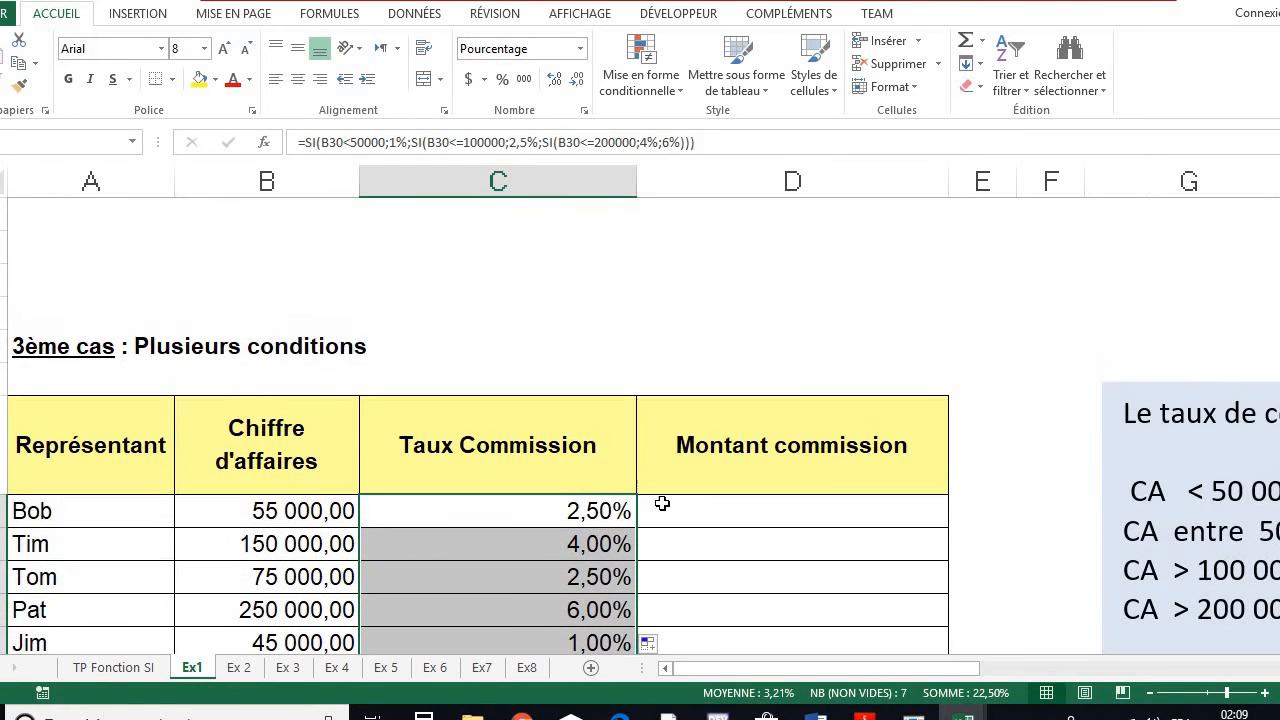
left_click(585, 544)
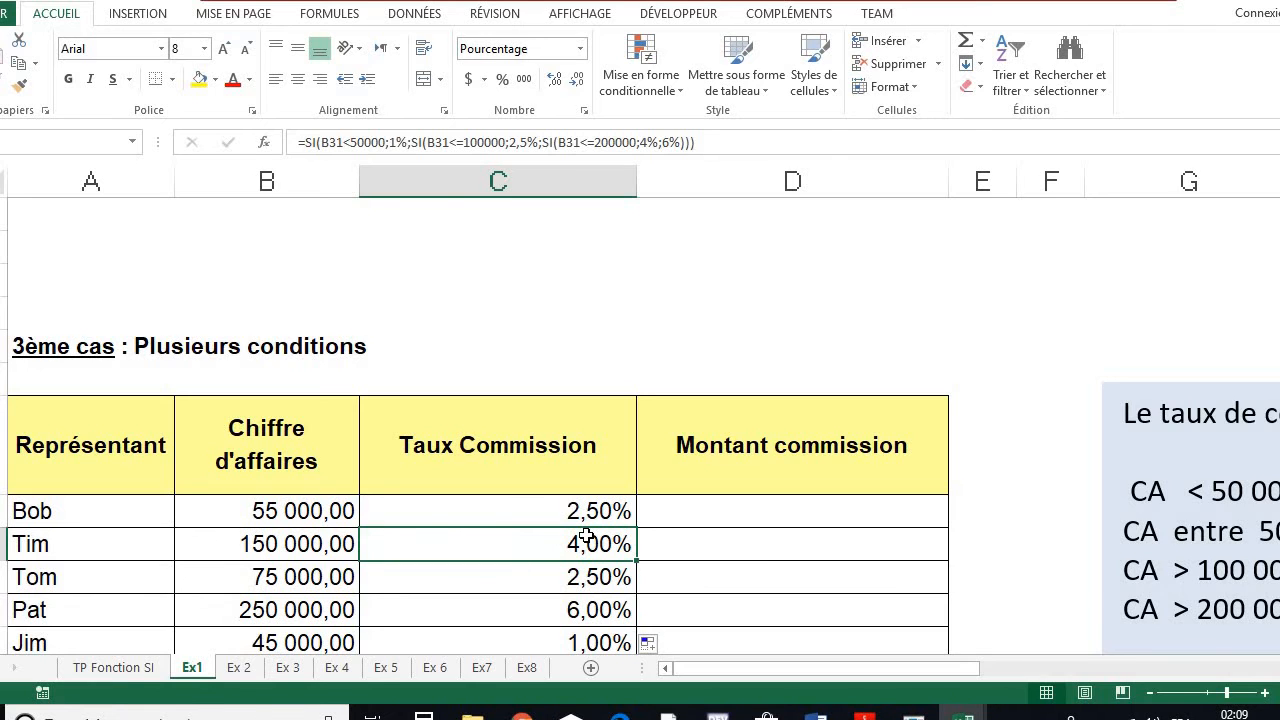
Step: Calculate the first representative's commission amount in D30 with the formula =B30*C30
left_click(710, 511)
type("+")
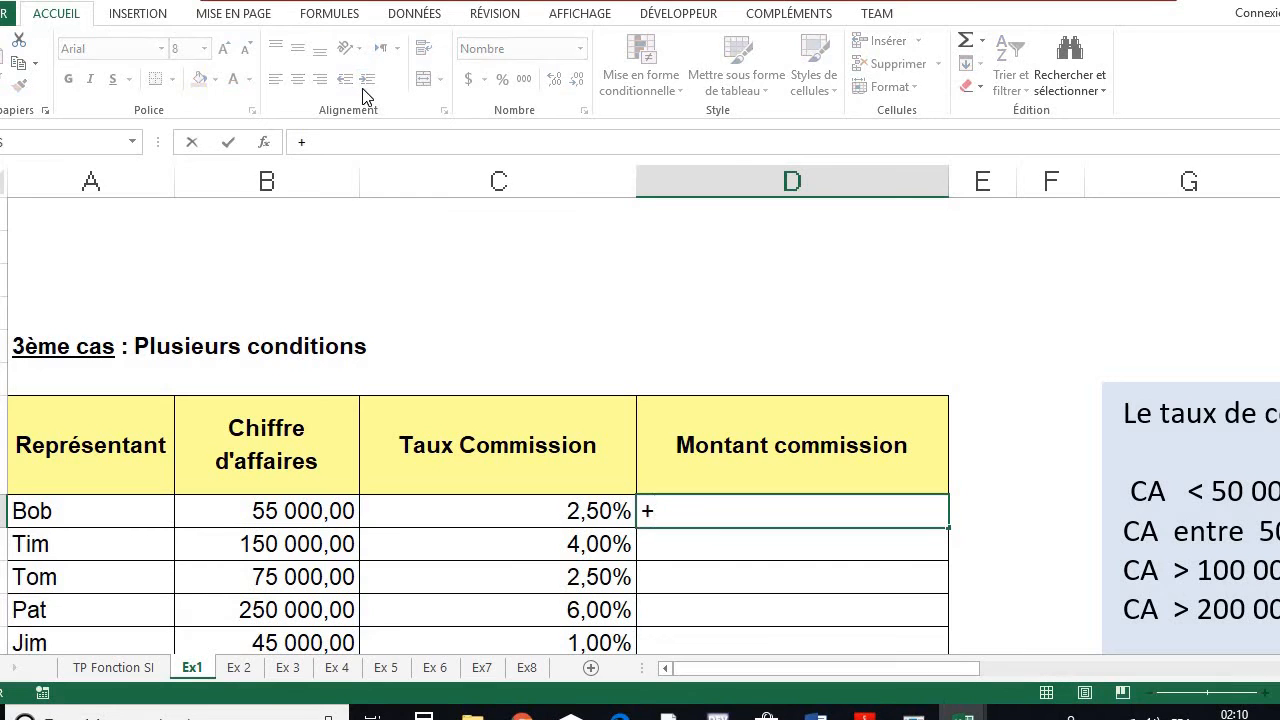
type("=")
left_click(280, 512)
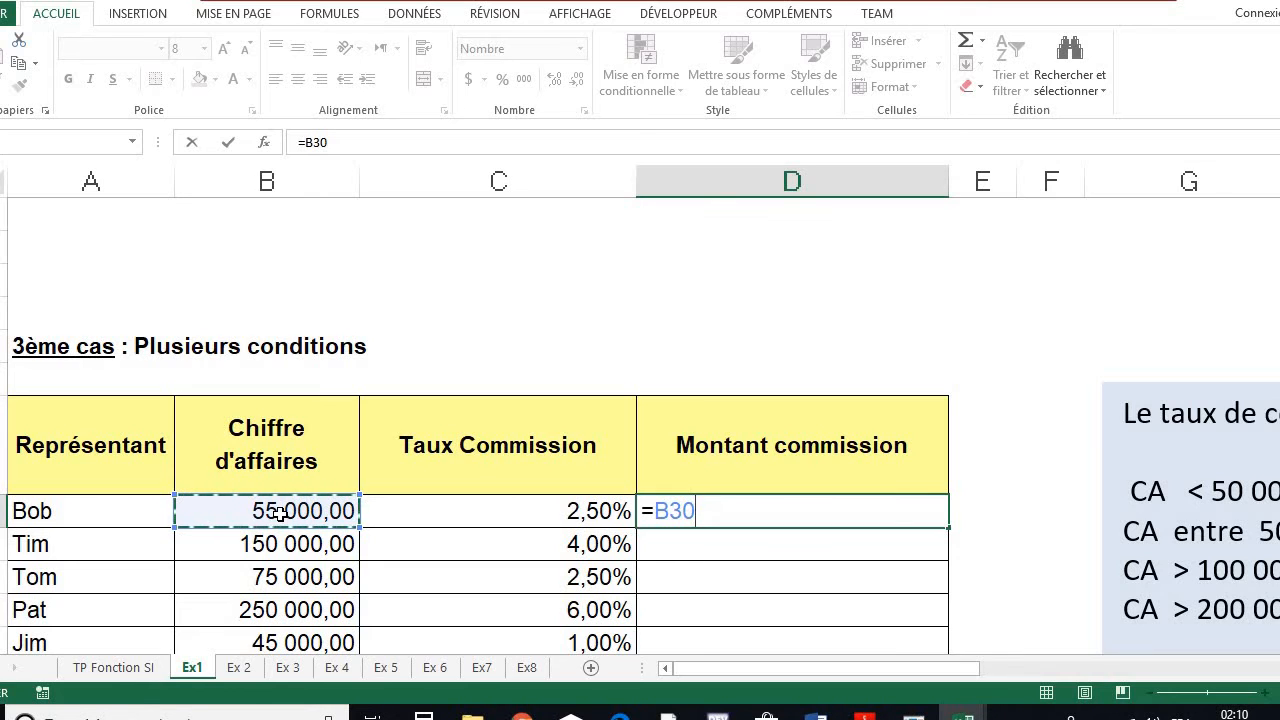
type("*")
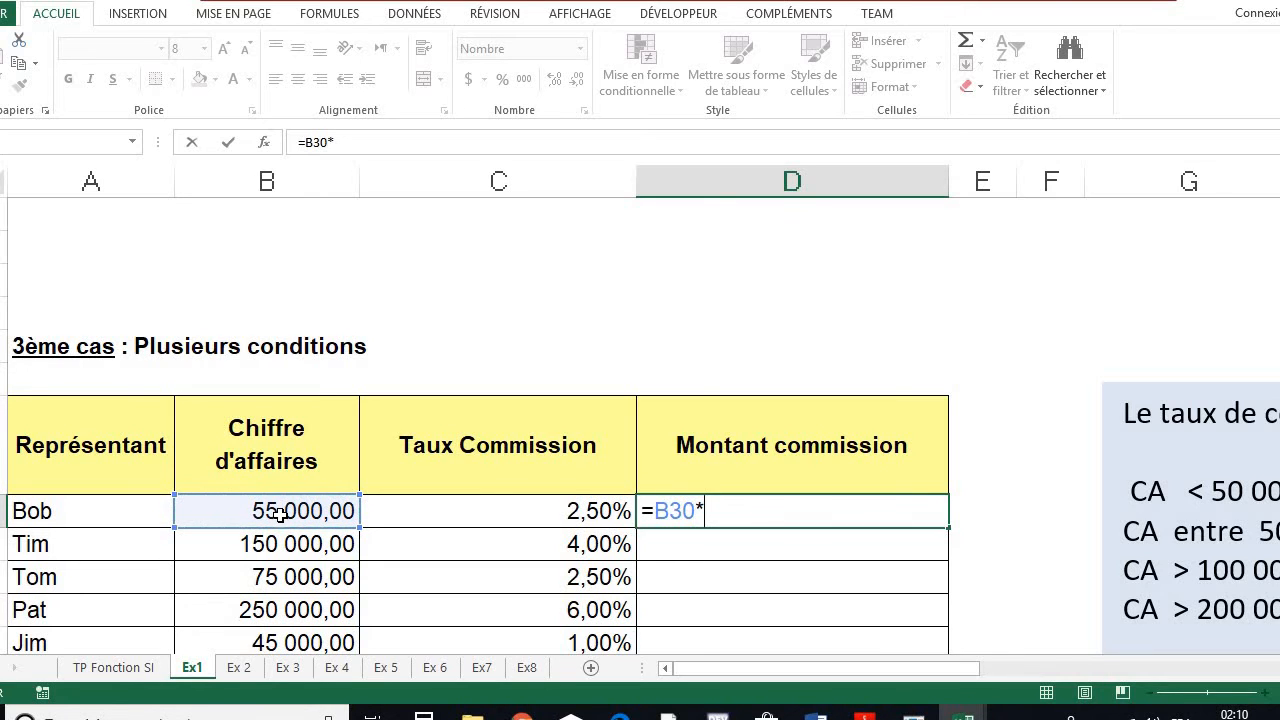
left_click(568, 504)
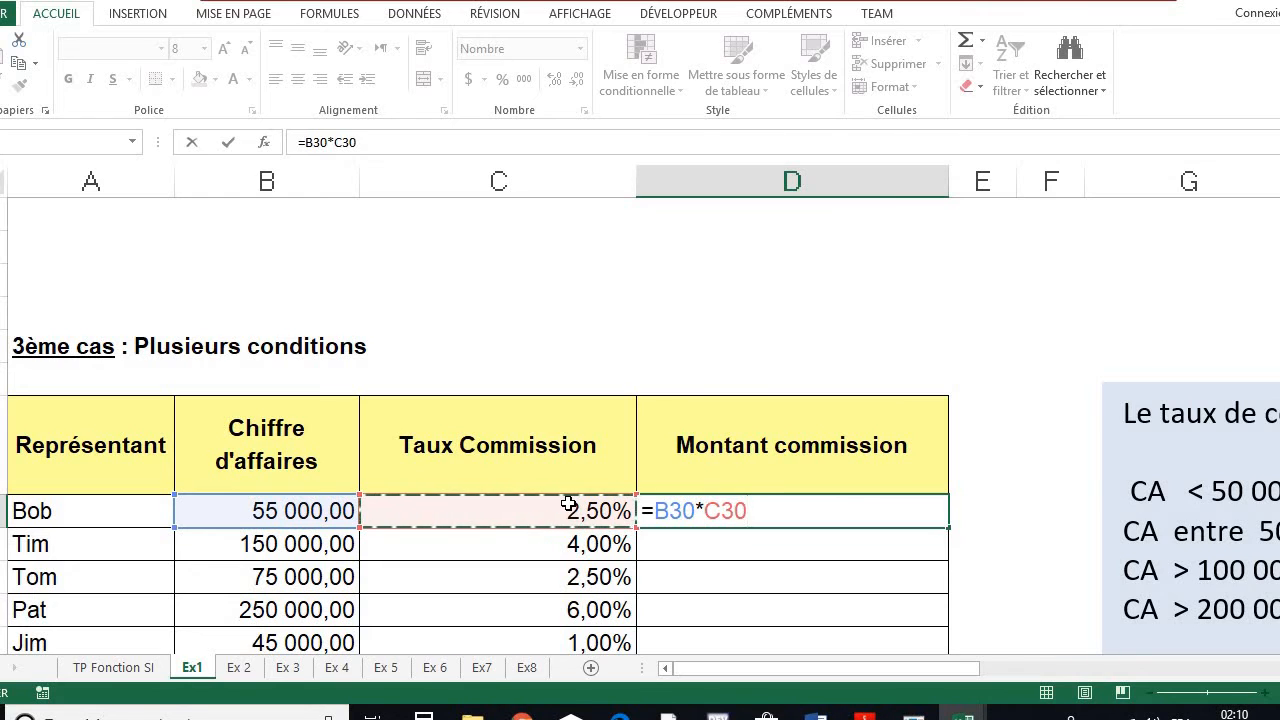
key("Return")
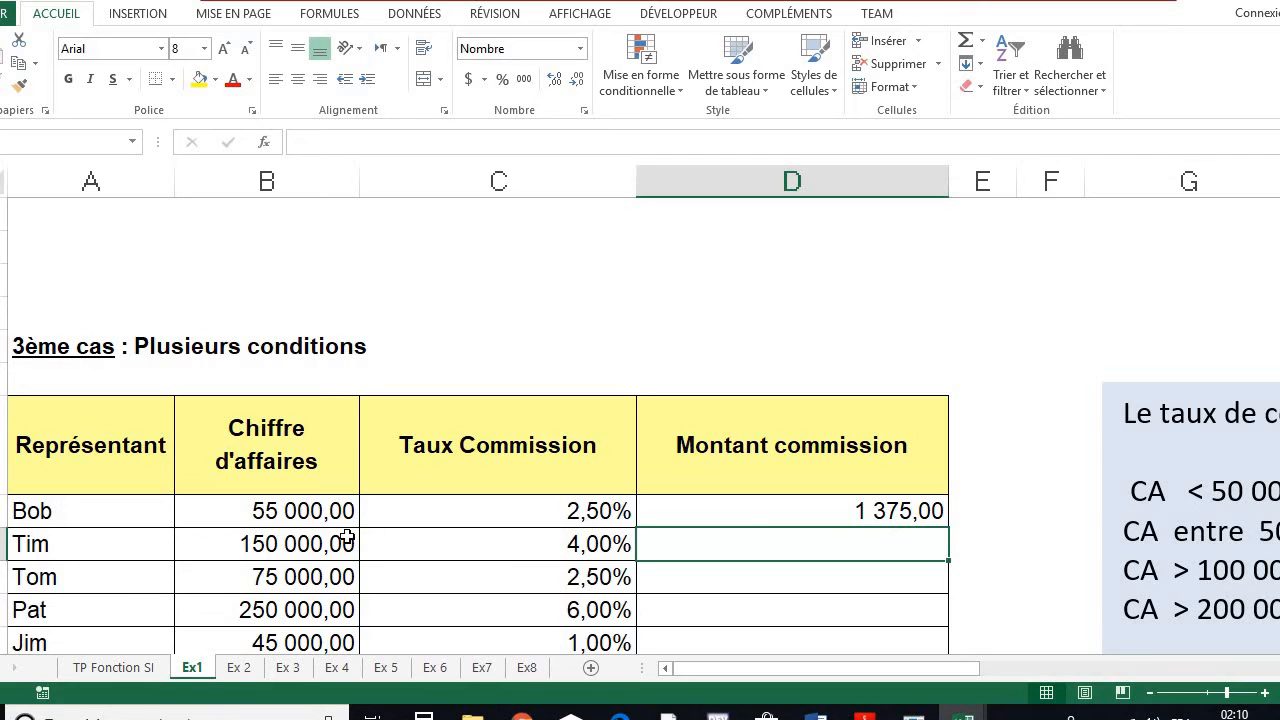
Step: Copy the commission amount formula from D30 to D31 and compare the cell references in both formulas
left_click(900, 512)
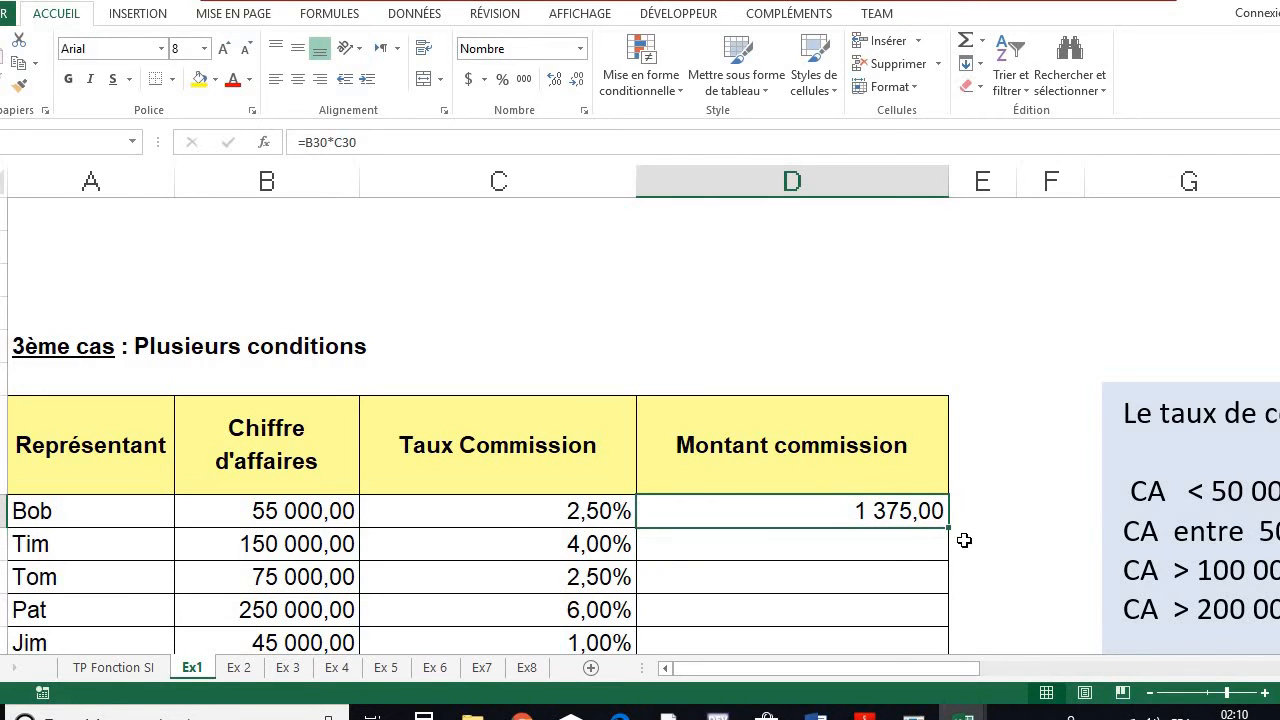
left_click_drag(950, 530, 950, 556)
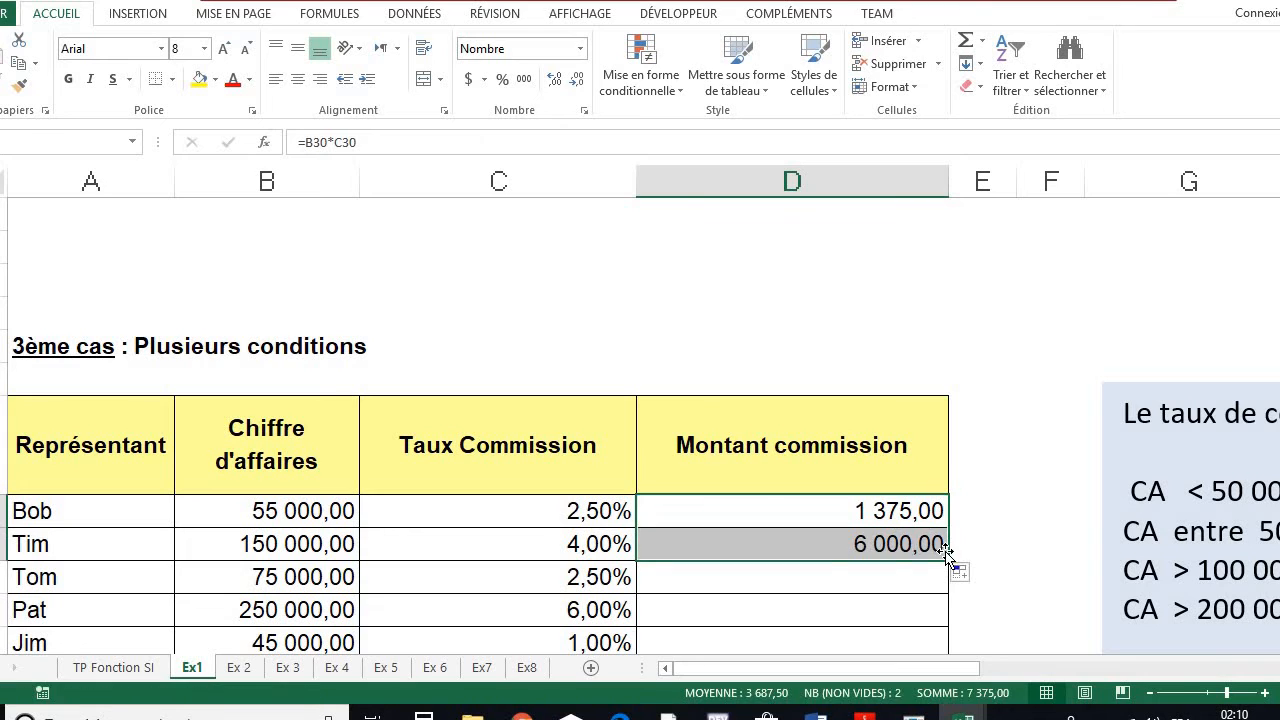
left_click(893, 555)
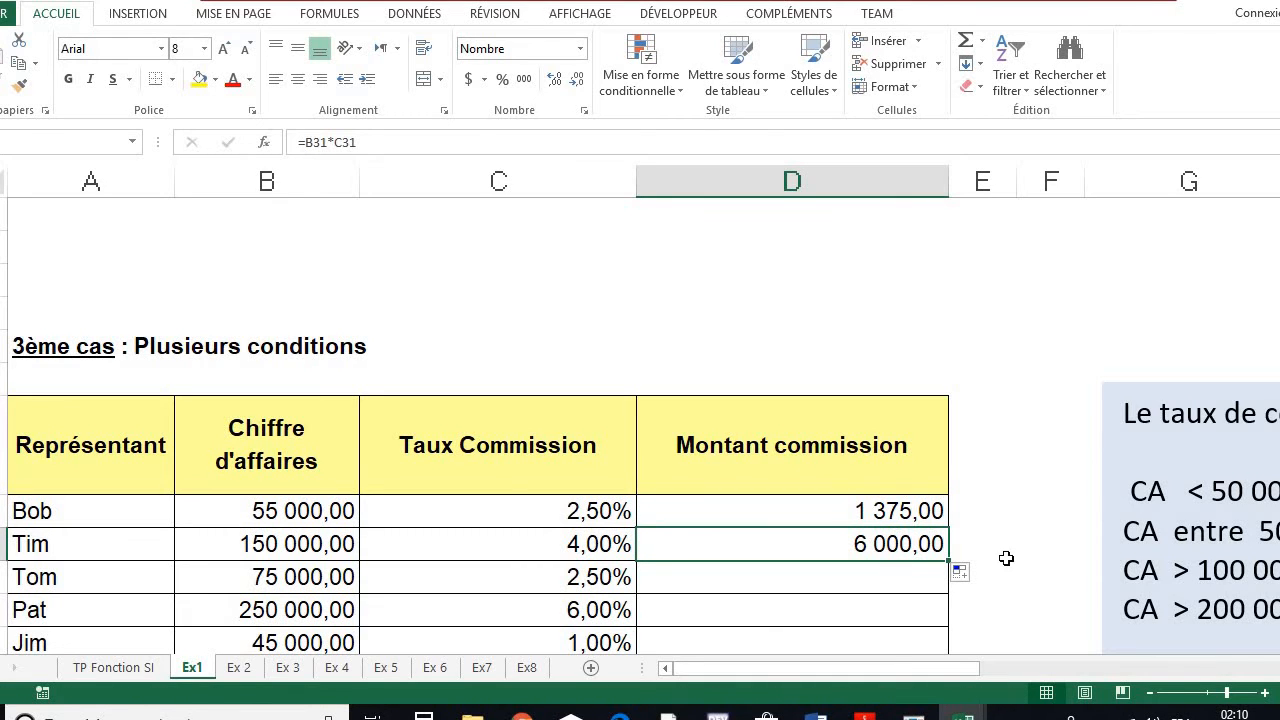
left_click(926, 507)
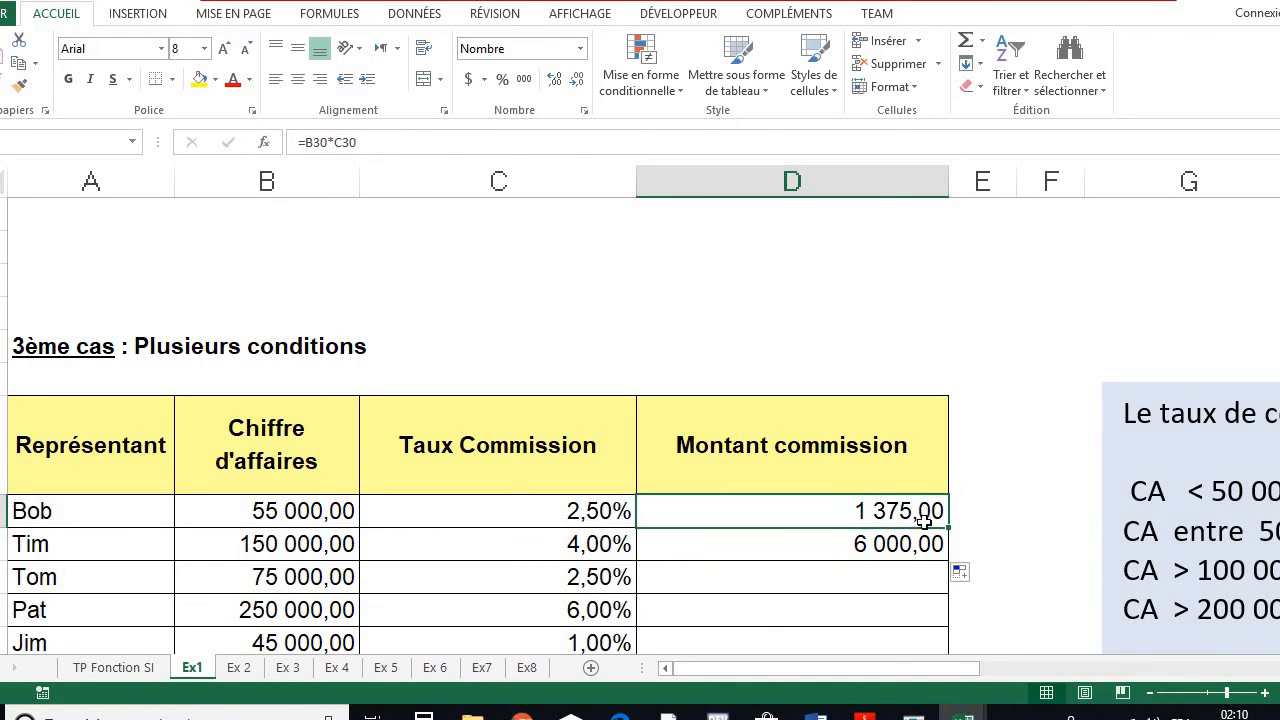
left_click(947, 545)
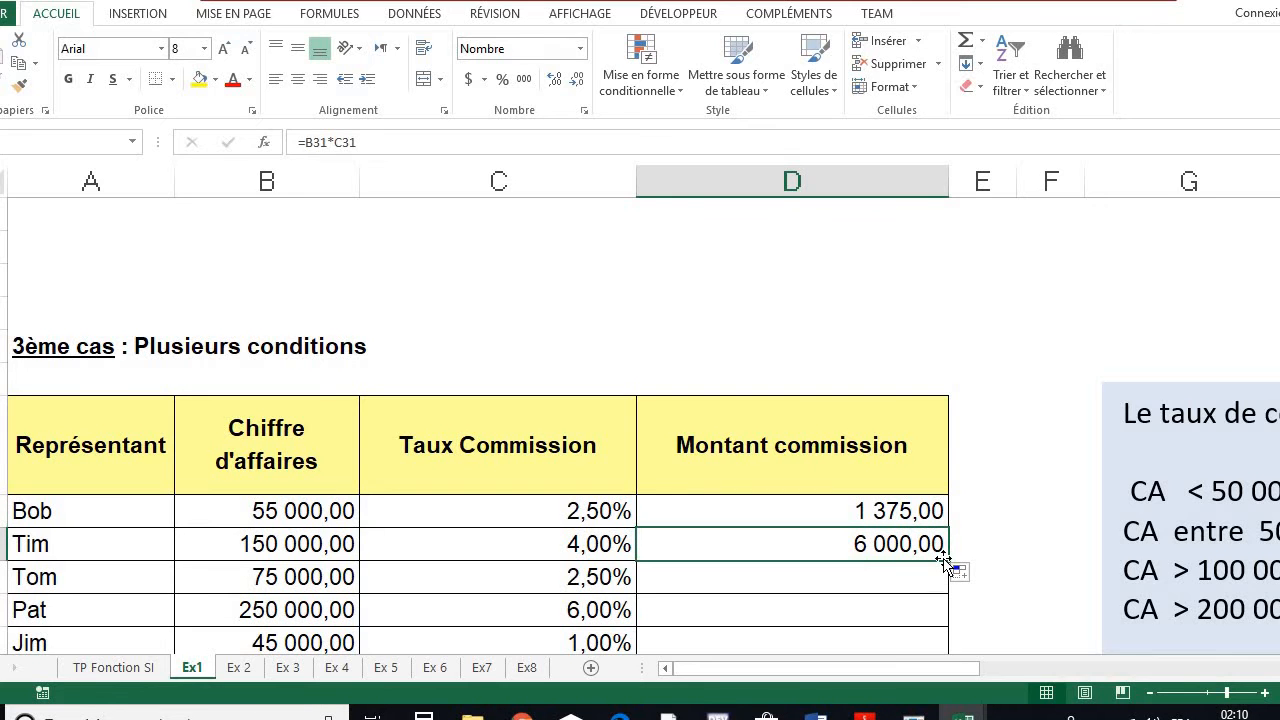
Step: Copy the commission amount formula from D31 down to the table's last representative and check the formulas in D32 and D30
left_click_drag(947, 561, 925, 592)
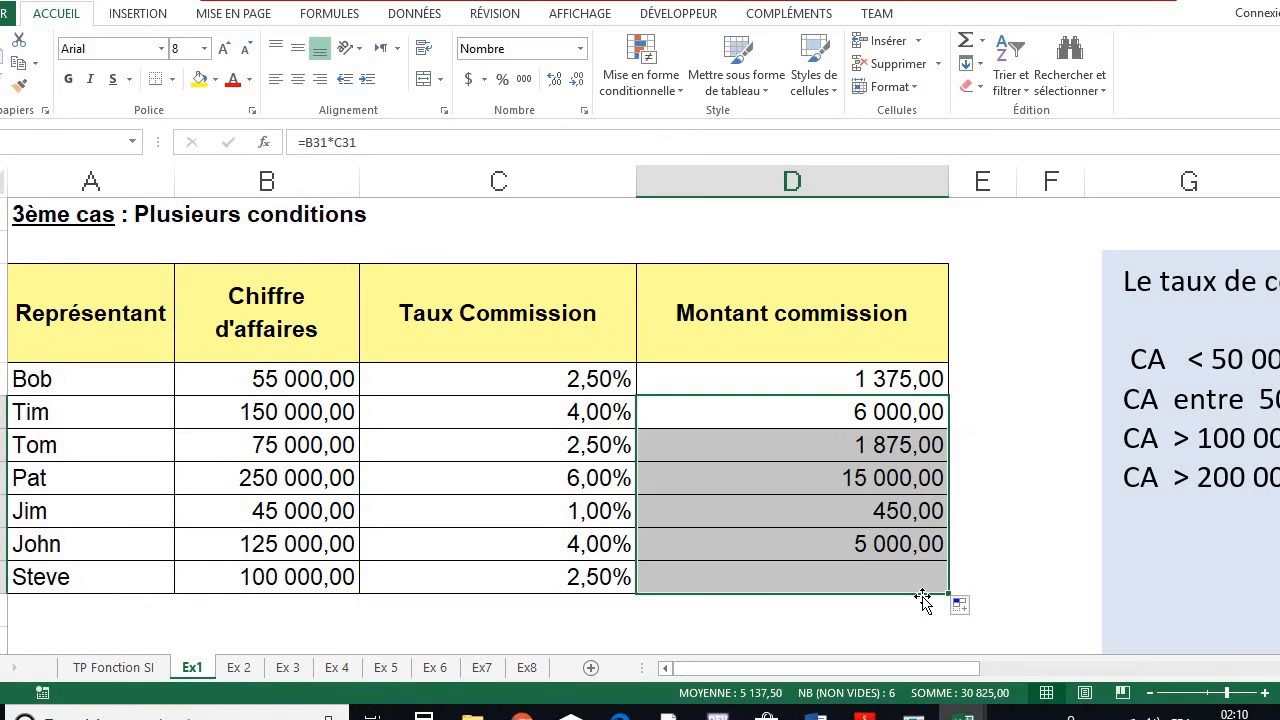
left_click(816, 447)
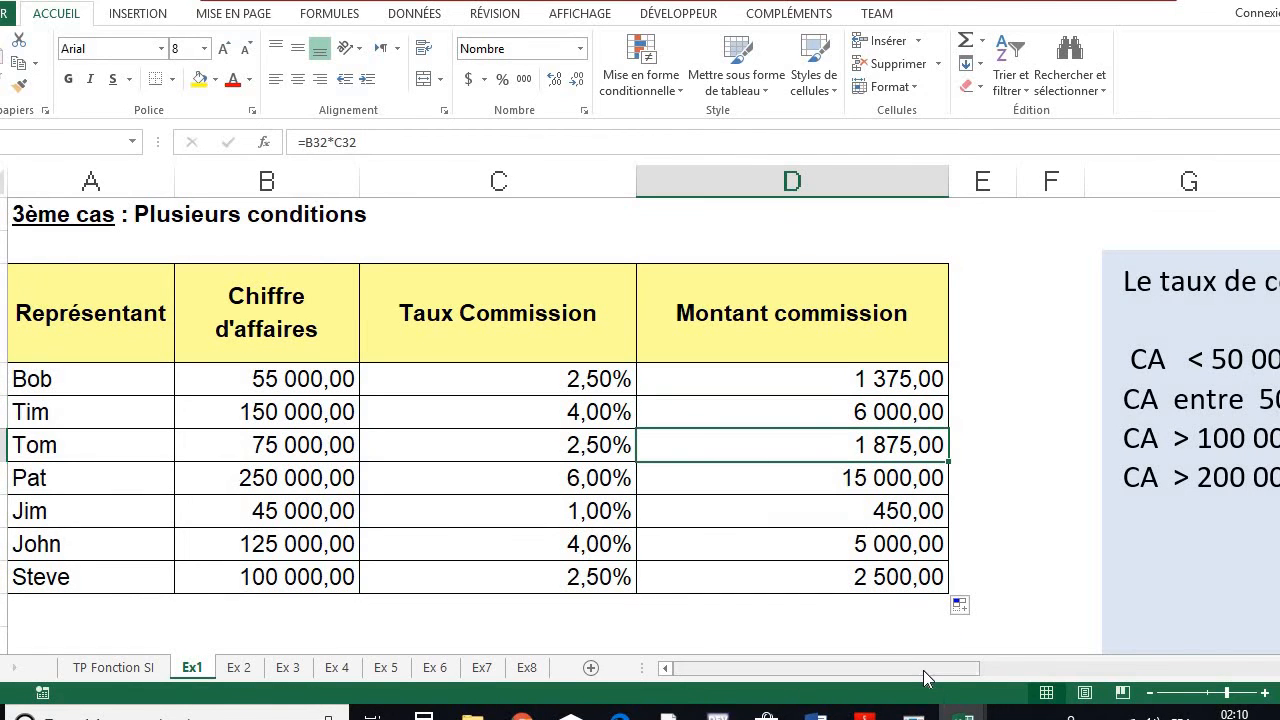
mouse_move(940, 668)
left_mouse_down()
mouse_move(1072, 668)
mouse_move(935, 668)
left_mouse_up()
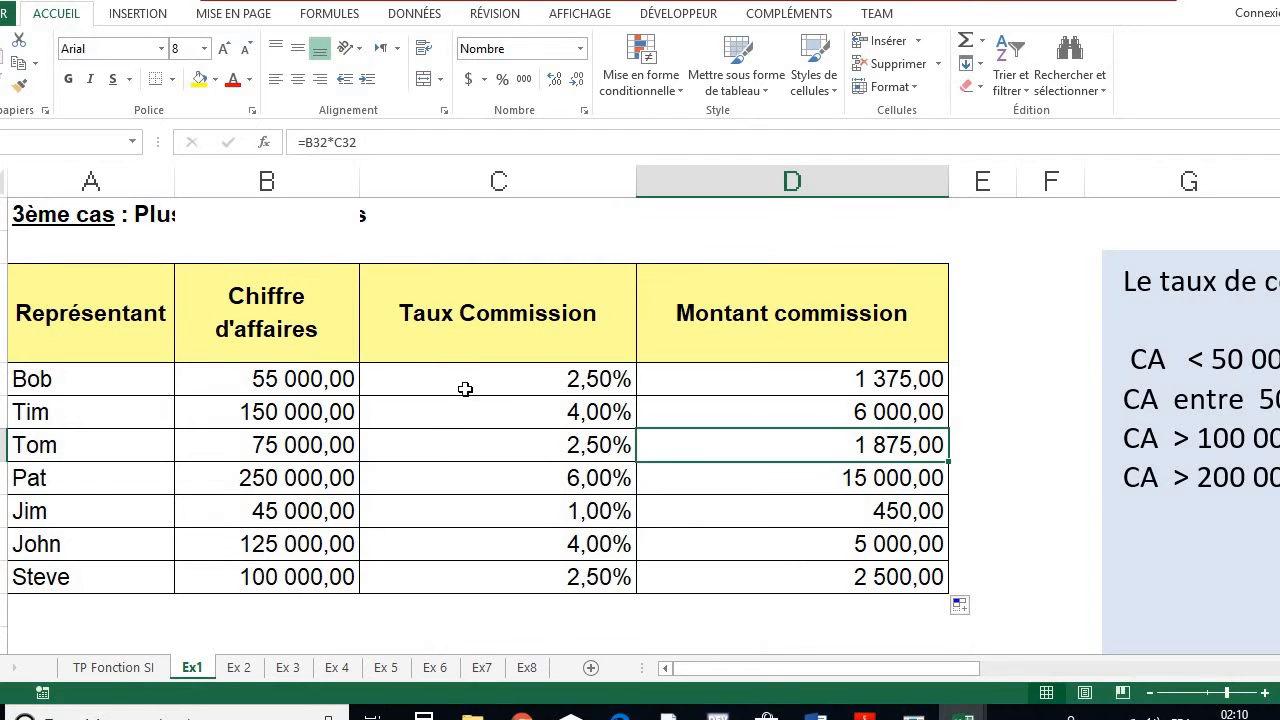
left_click(503, 371)
left_click(770, 378)
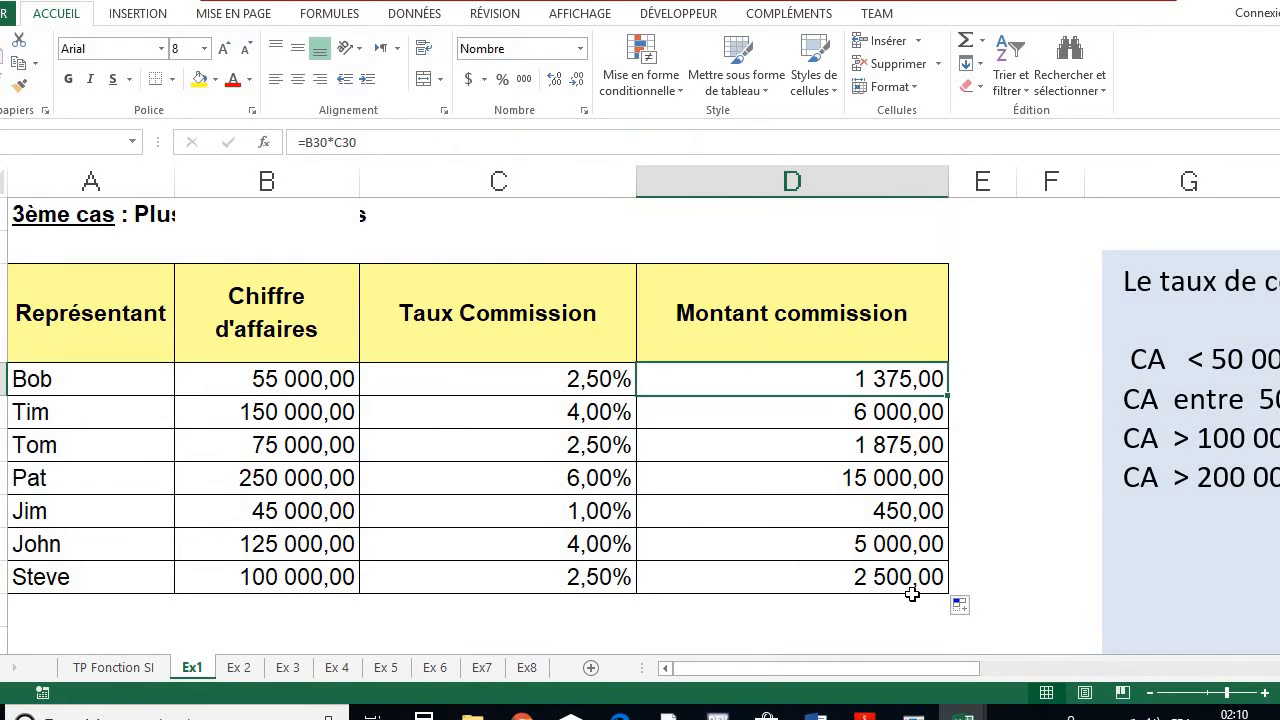
Step: Go to sheet Ex 3 and examine the first student's average and the formulas in the Décision and Mention cells
scroll(912, 594, "down", 2)
scroll(906, 434, "up", 4)
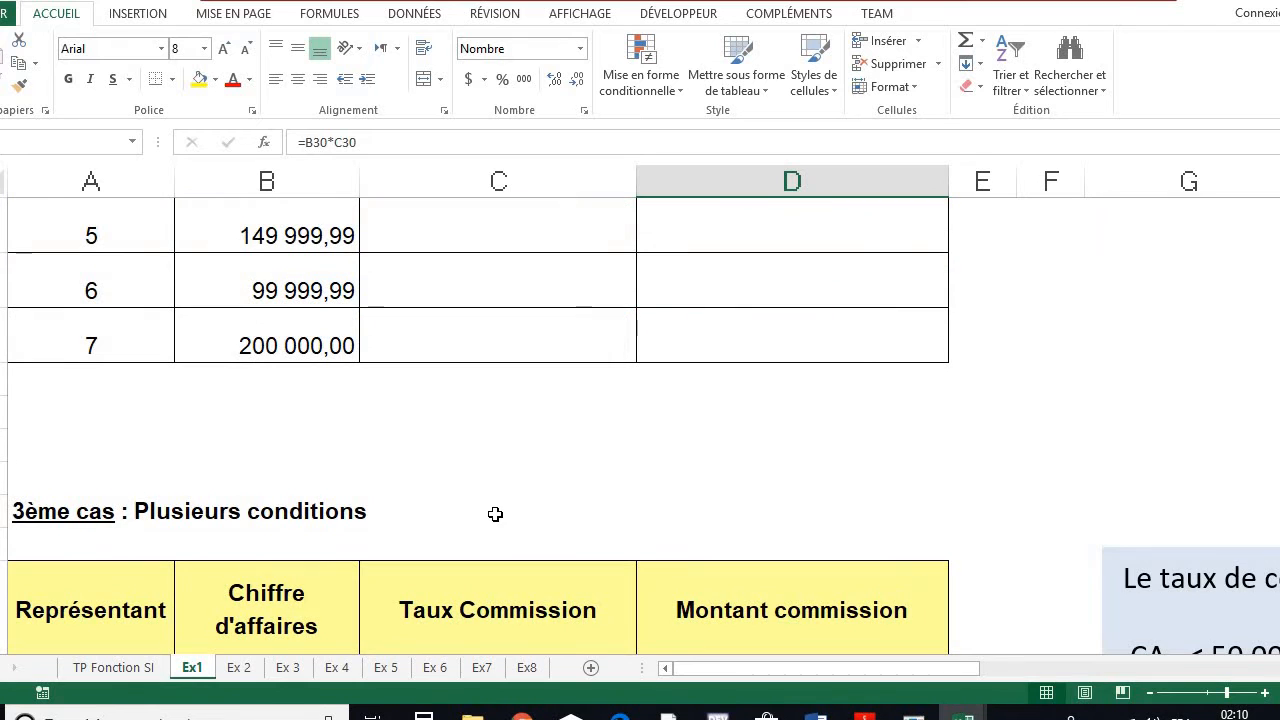
left_click(386, 667)
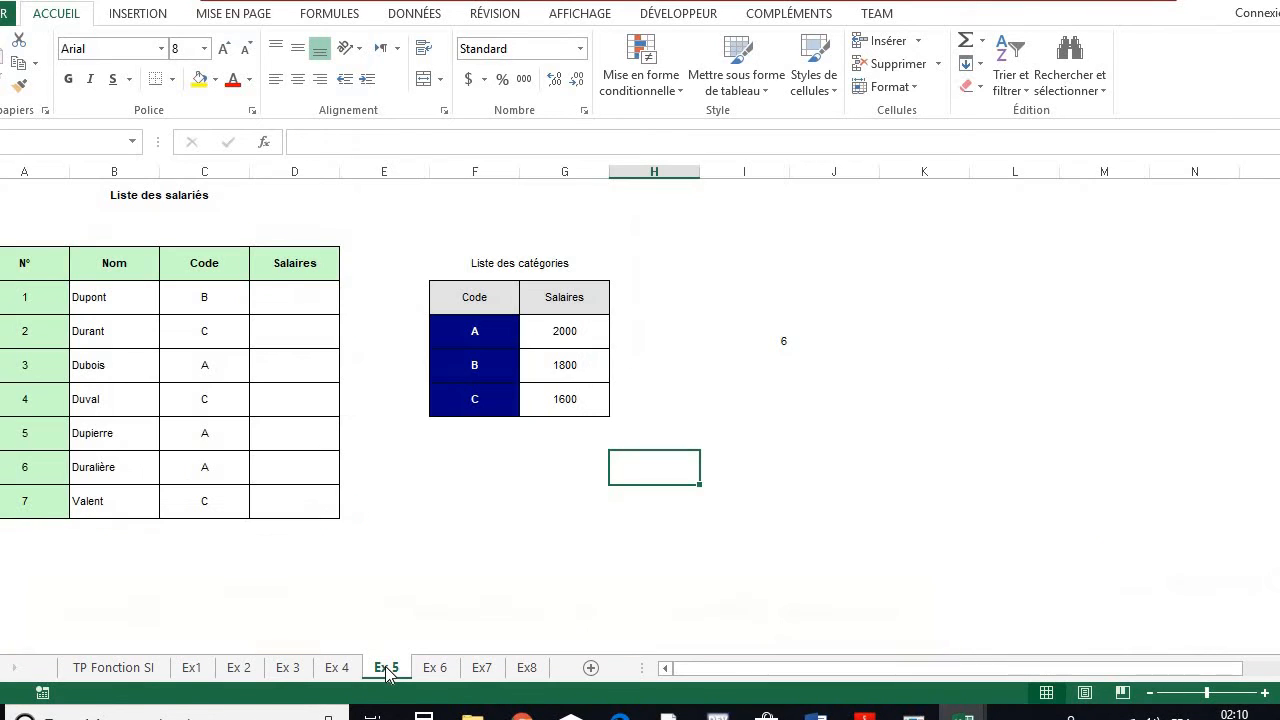
left_click(337, 668)
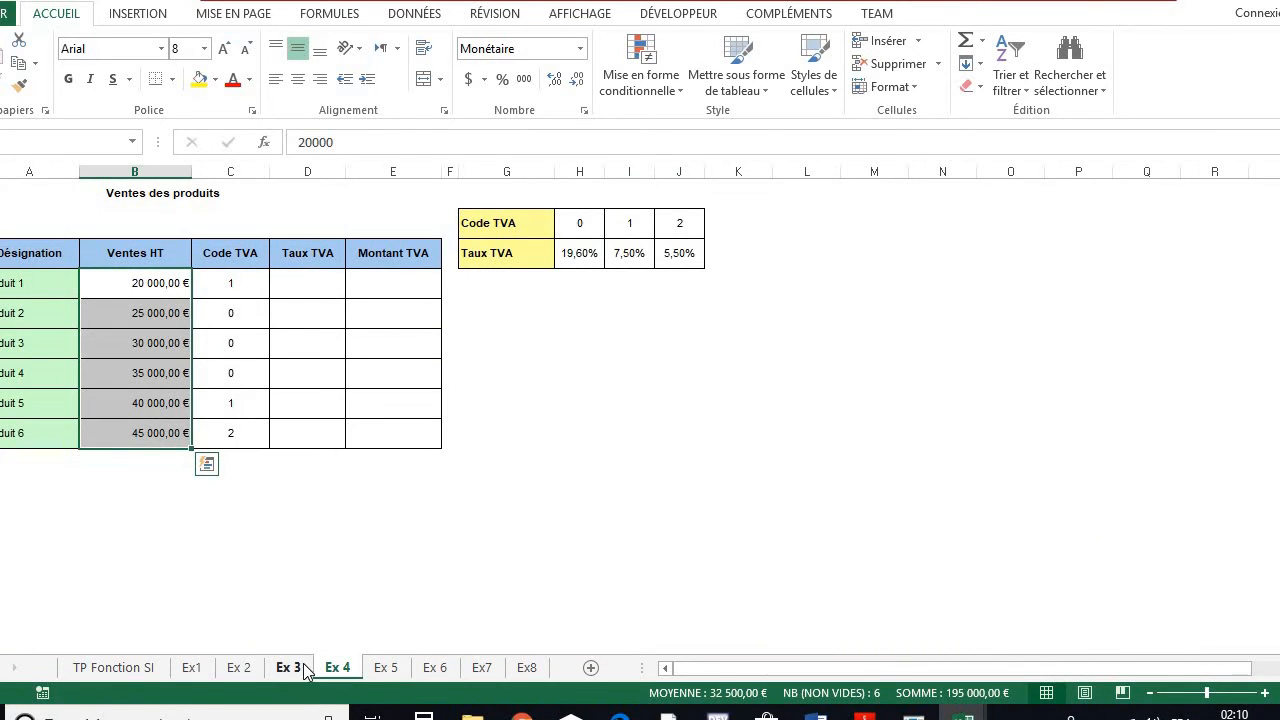
left_click(305, 668)
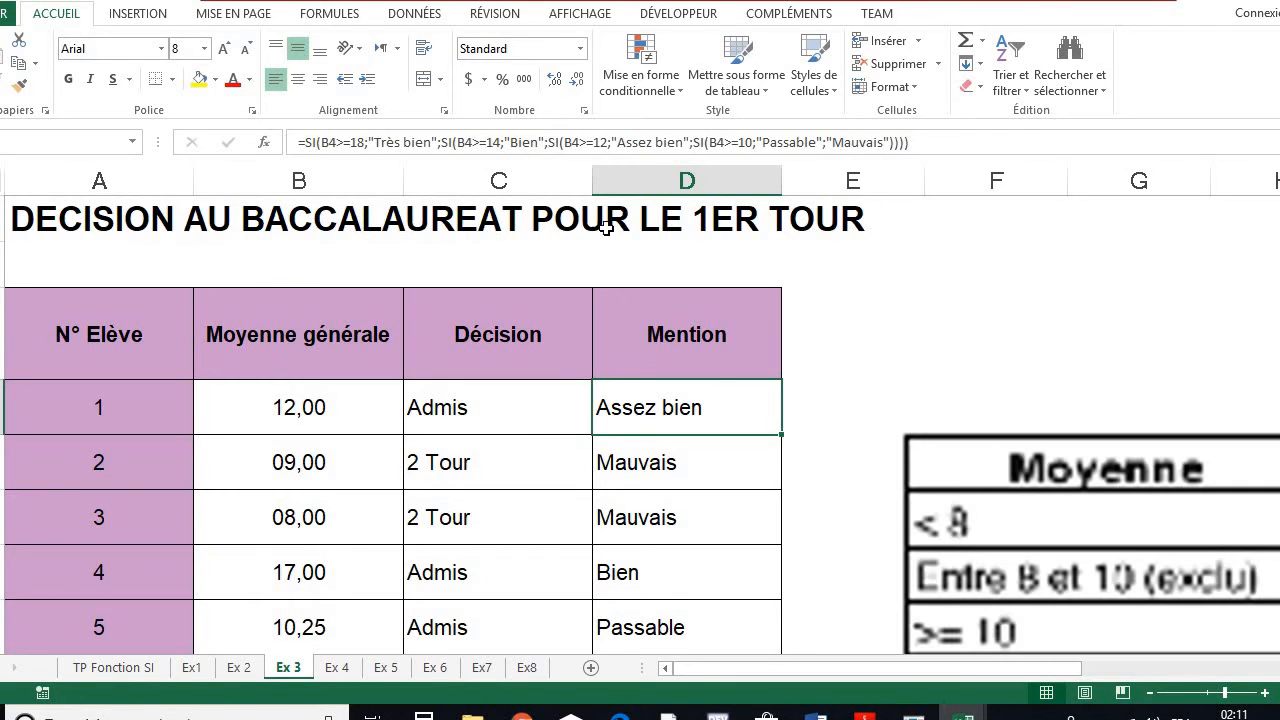
left_click(90, 409)
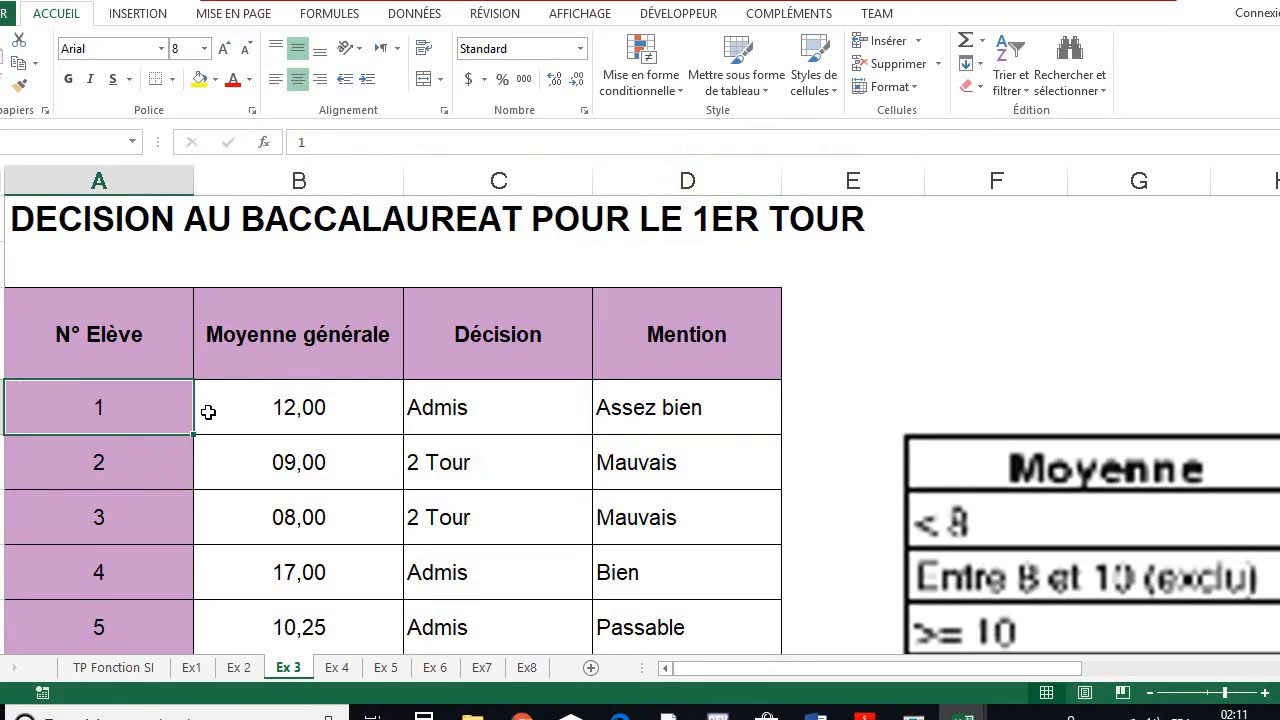
left_click(320, 410)
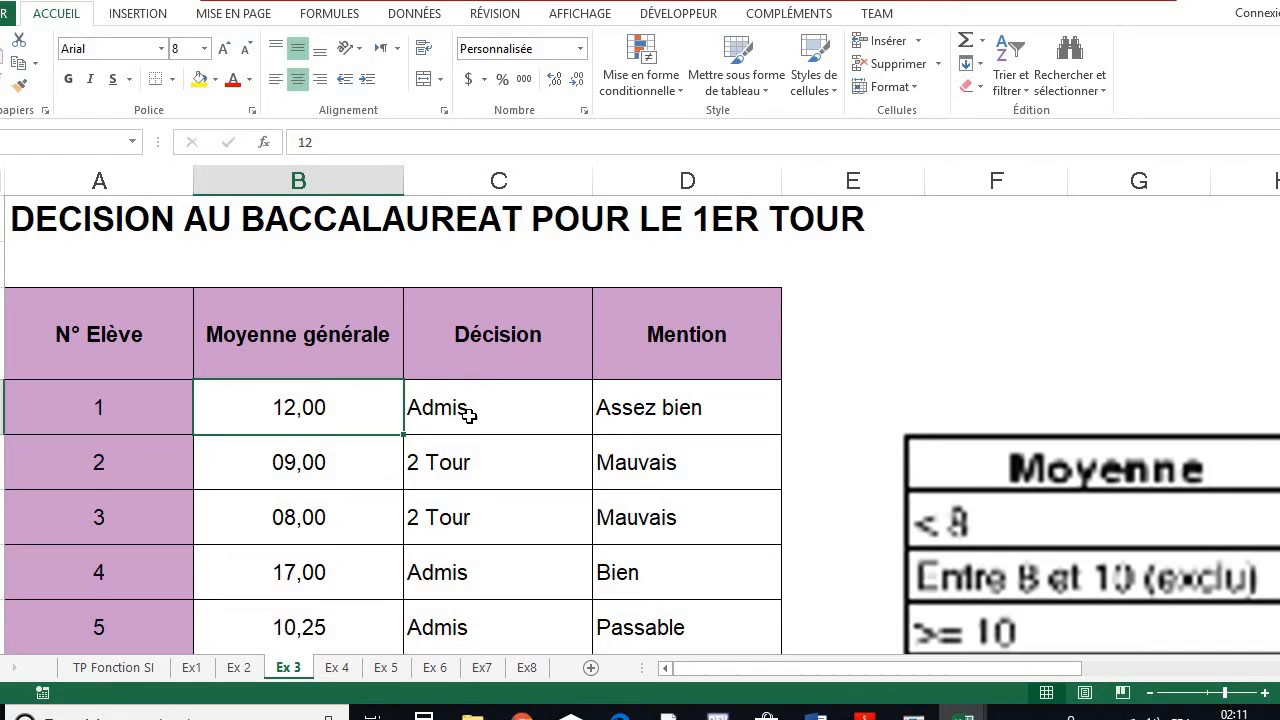
left_click(472, 414)
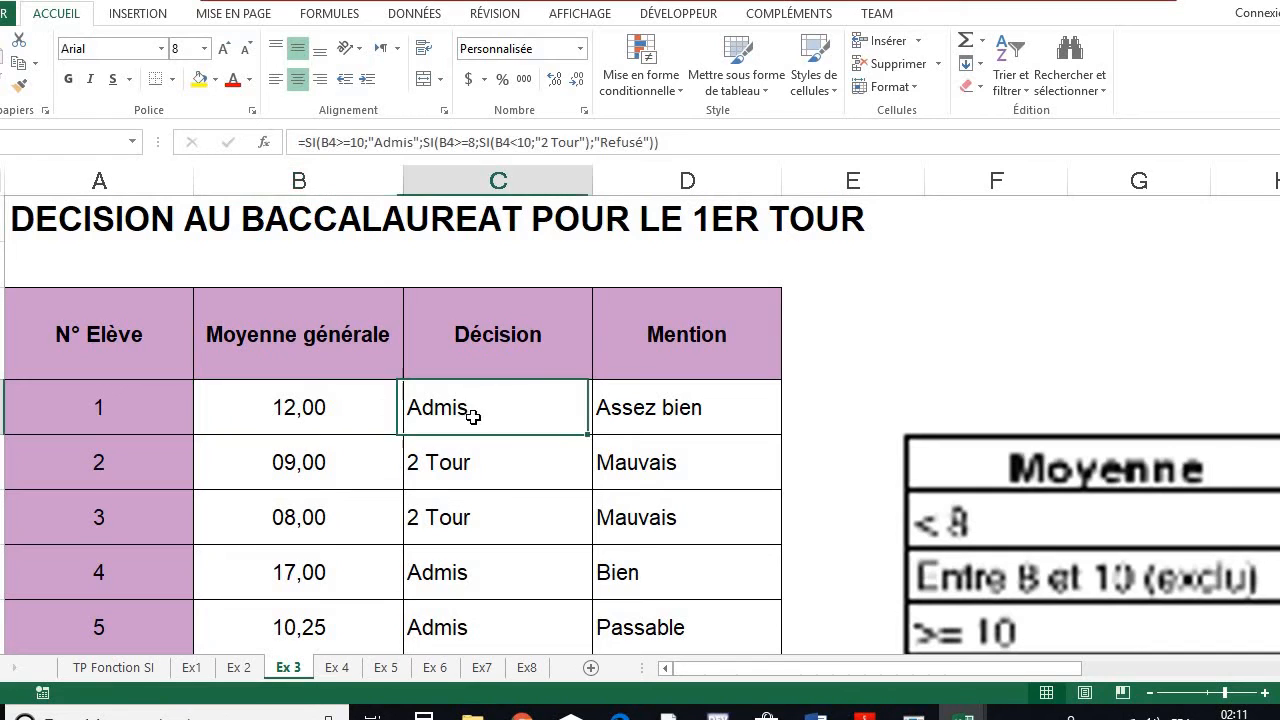
left_click(665, 424)
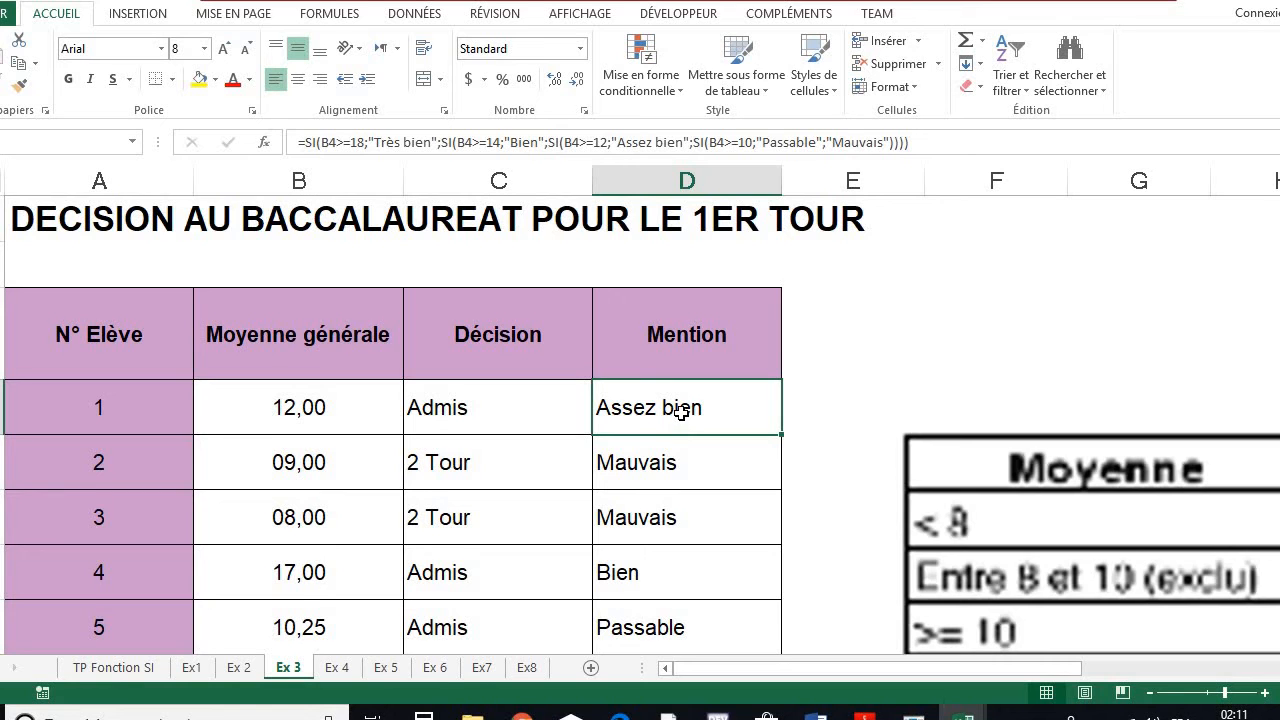
Step: Review the nested SI formula in the first student's Mention cell D4 and clear it
double_click(681, 413)
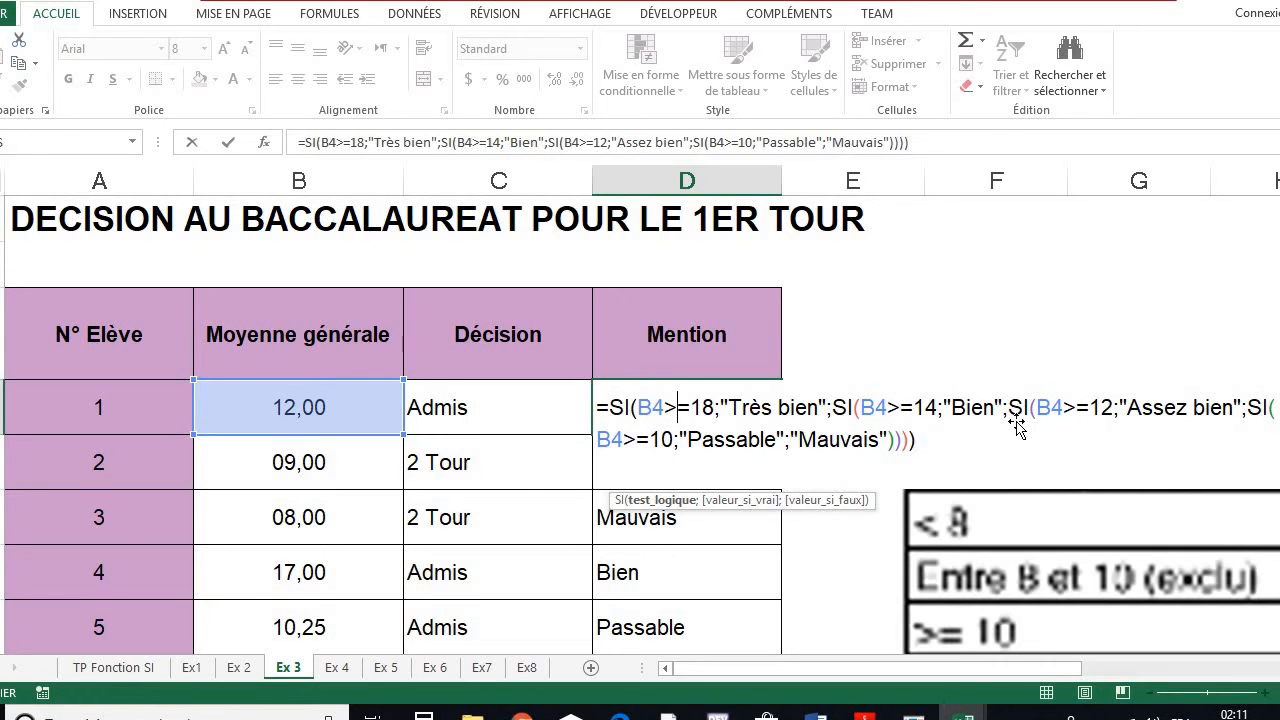
left_click_drag(895, 675, 935, 672)
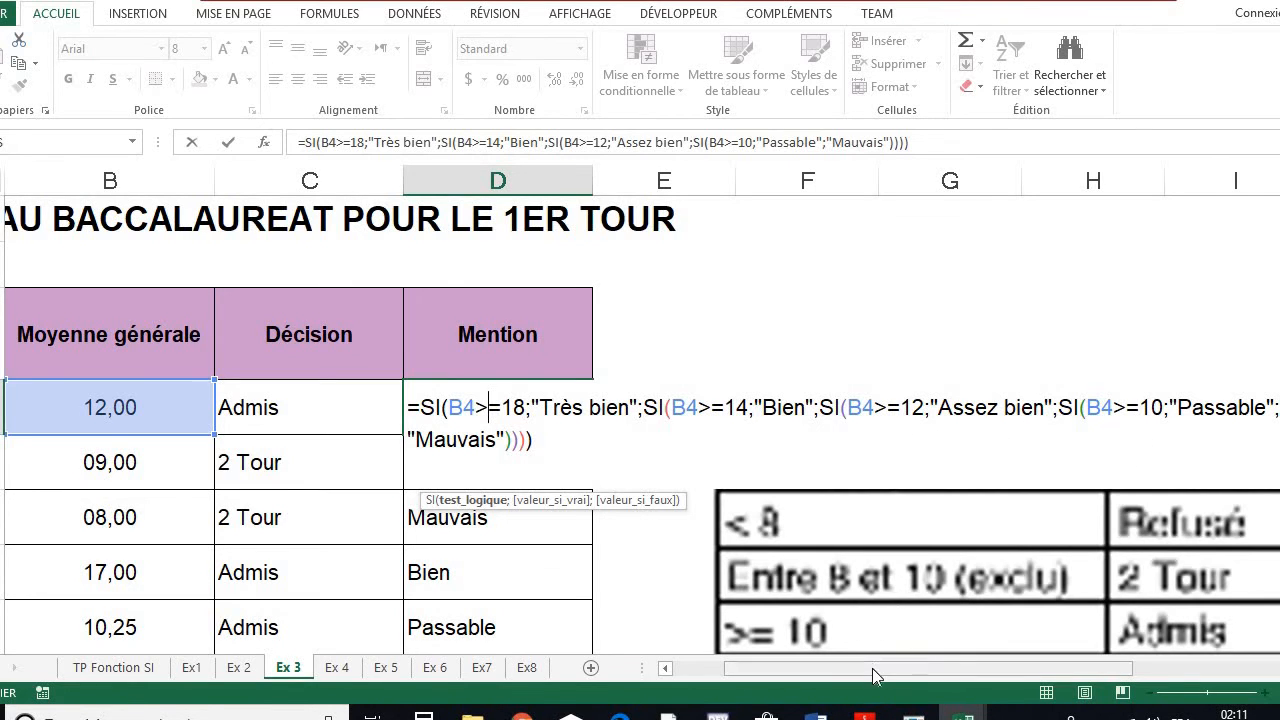
left_click_drag(873, 677, 907, 677)
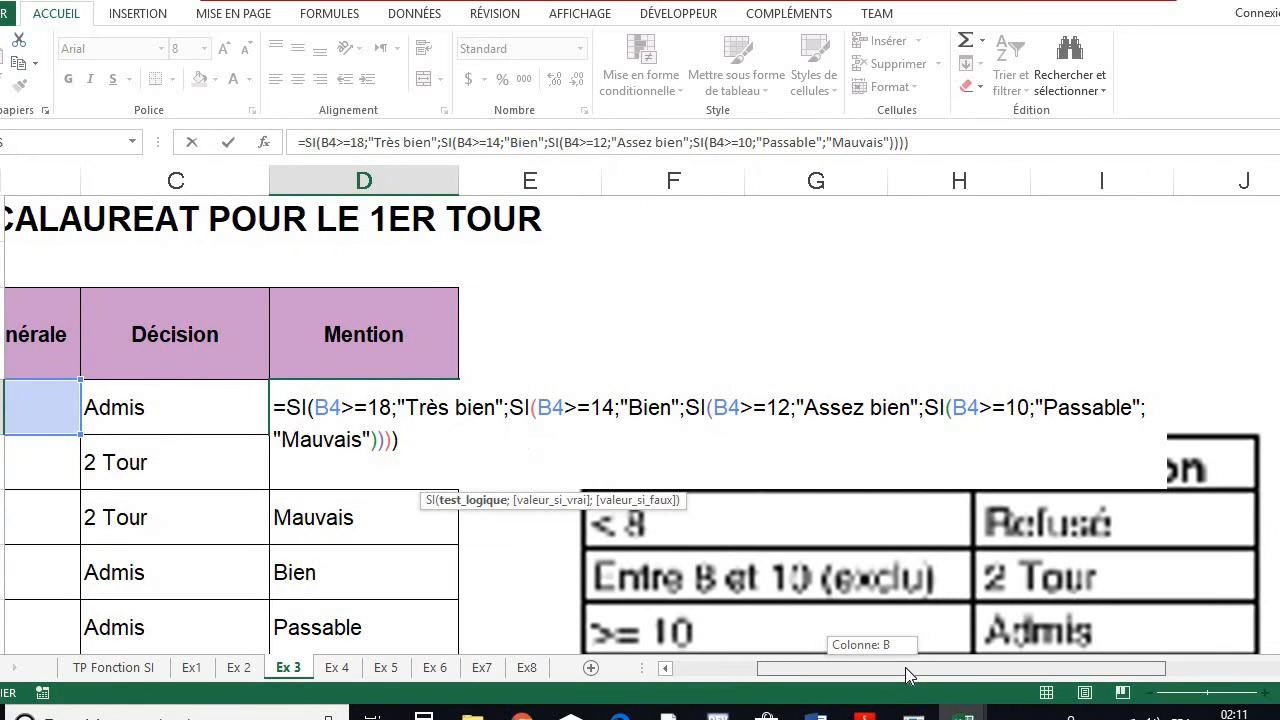
left_click_drag(907, 675, 875, 671)
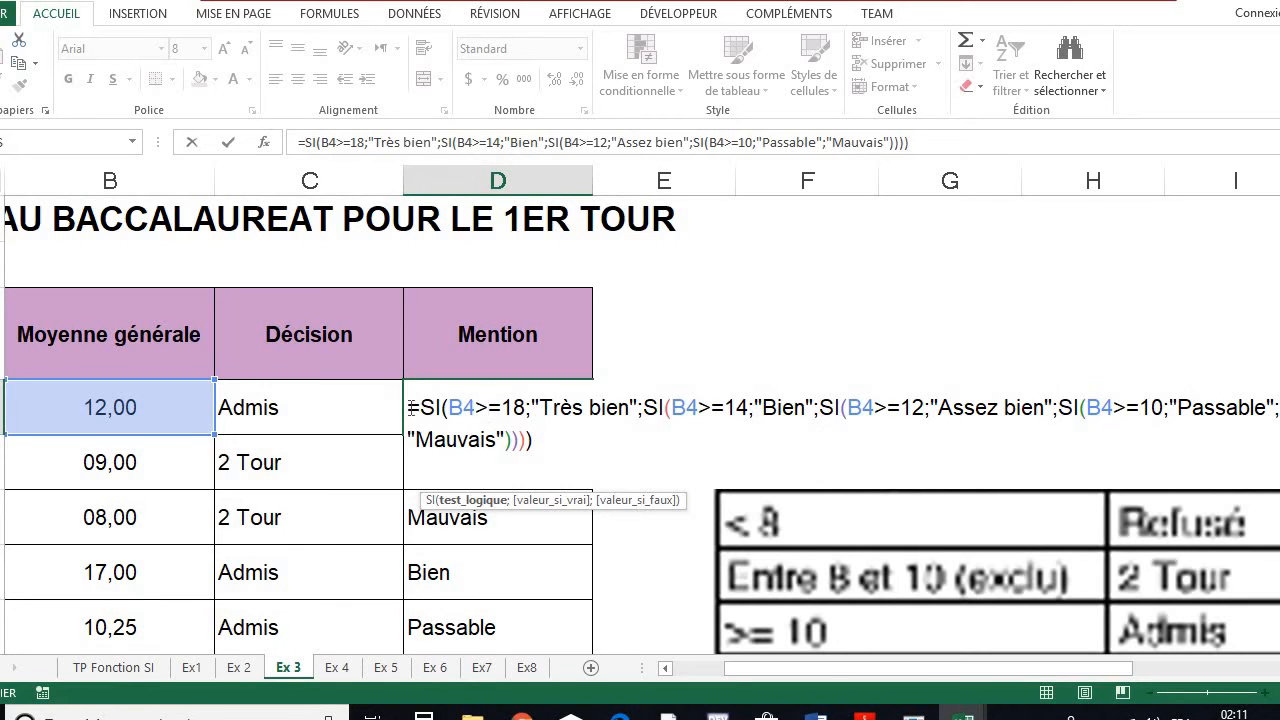
left_click_drag(410, 407, 580, 443)
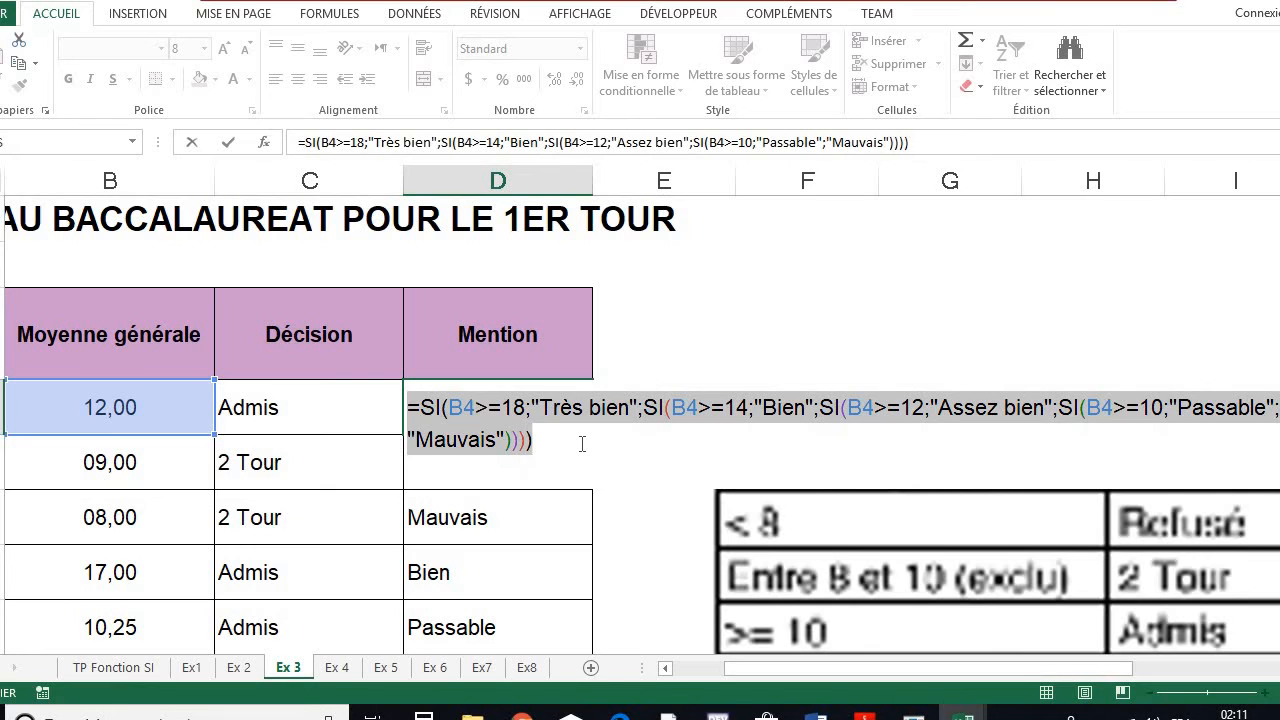
key("BackSpace")
Step: Start a new SI formula in D4 that returns "Excellent" when B4>=18
type("=")
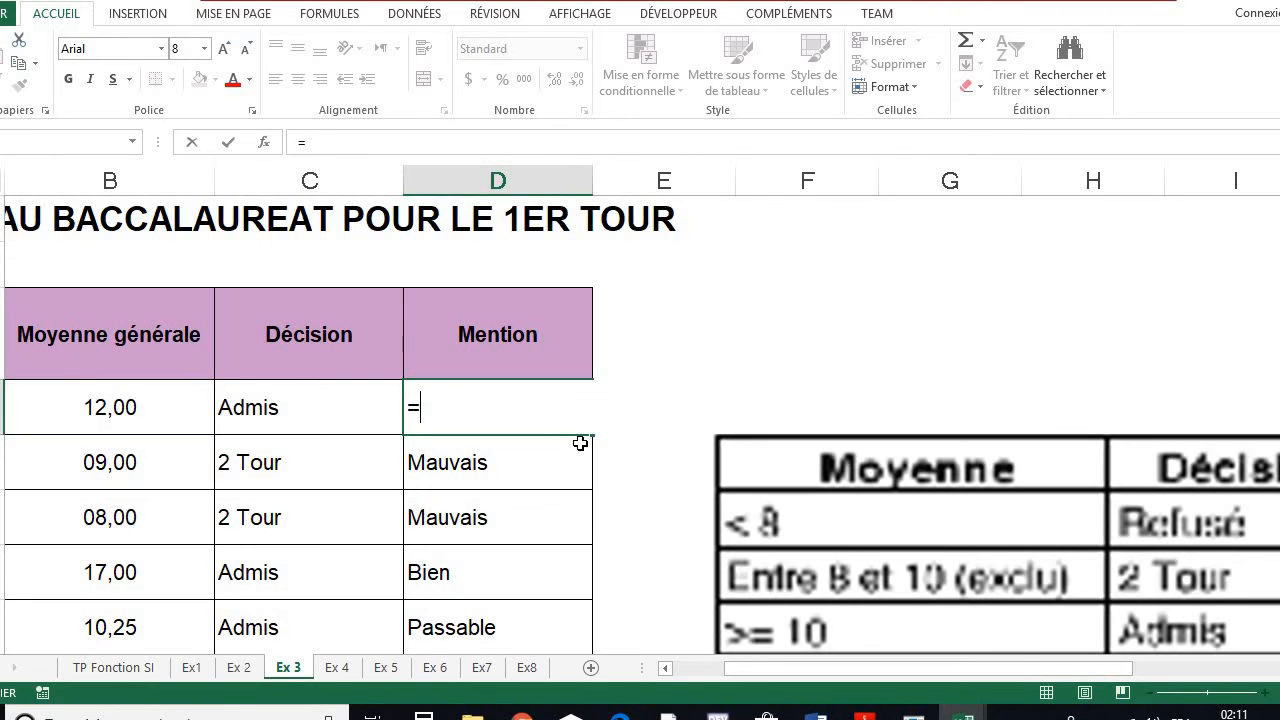
type("si(")
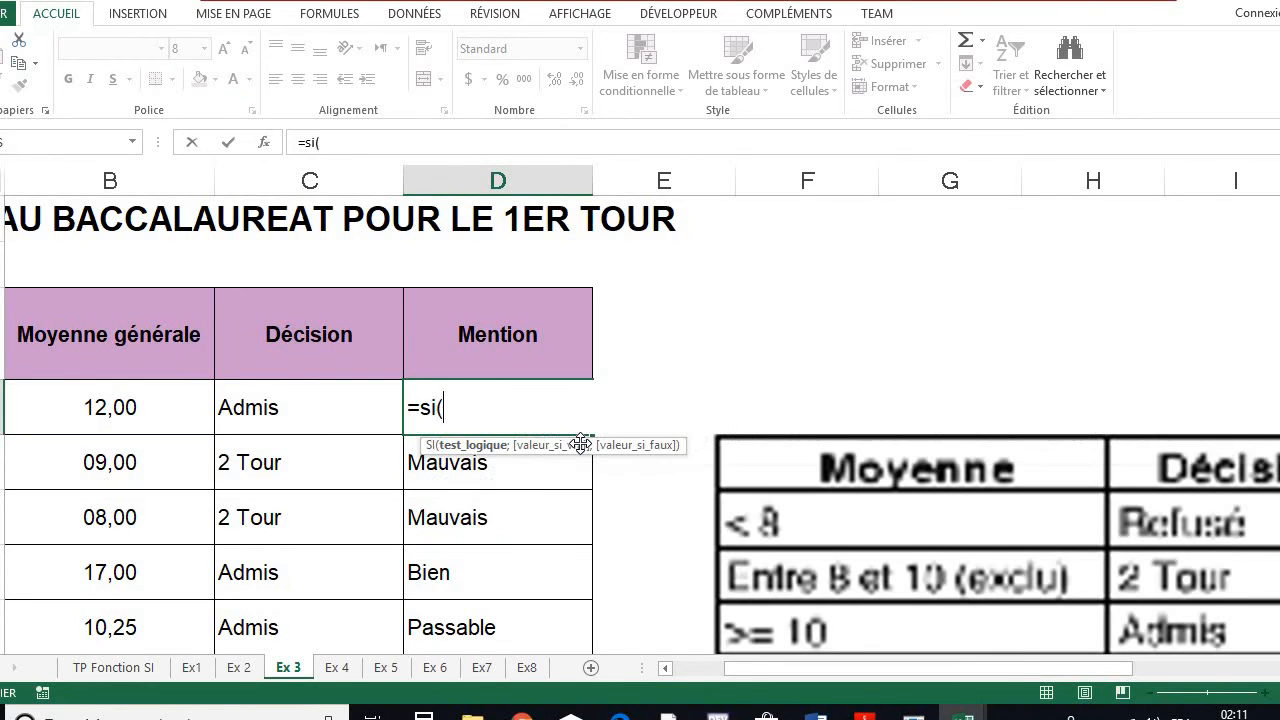
left_click(157, 406)
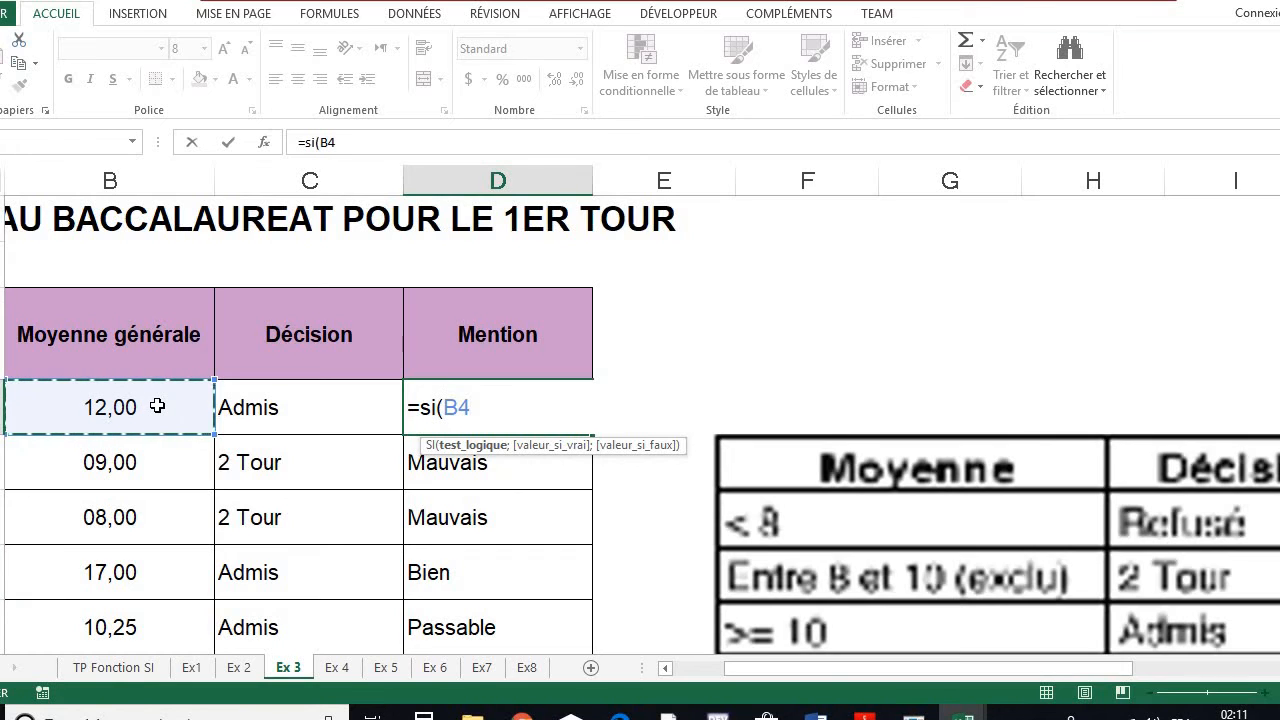
type(">")
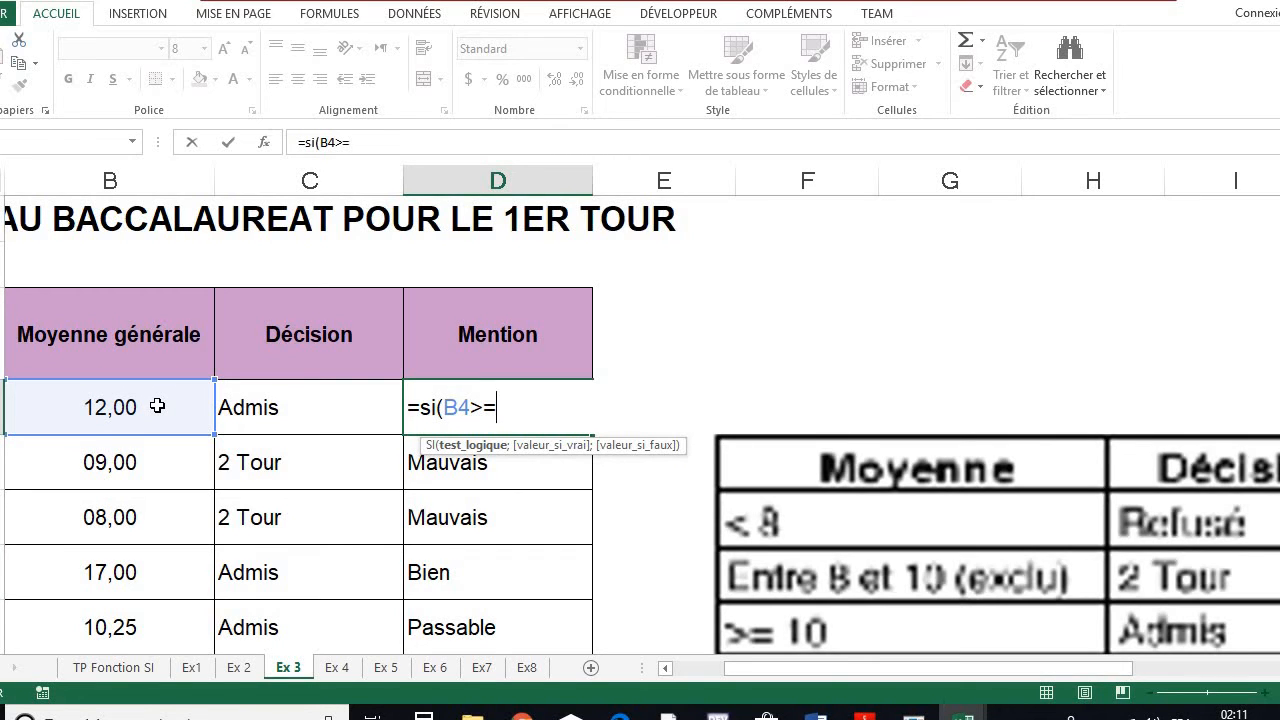
type("=18;\"Exc")
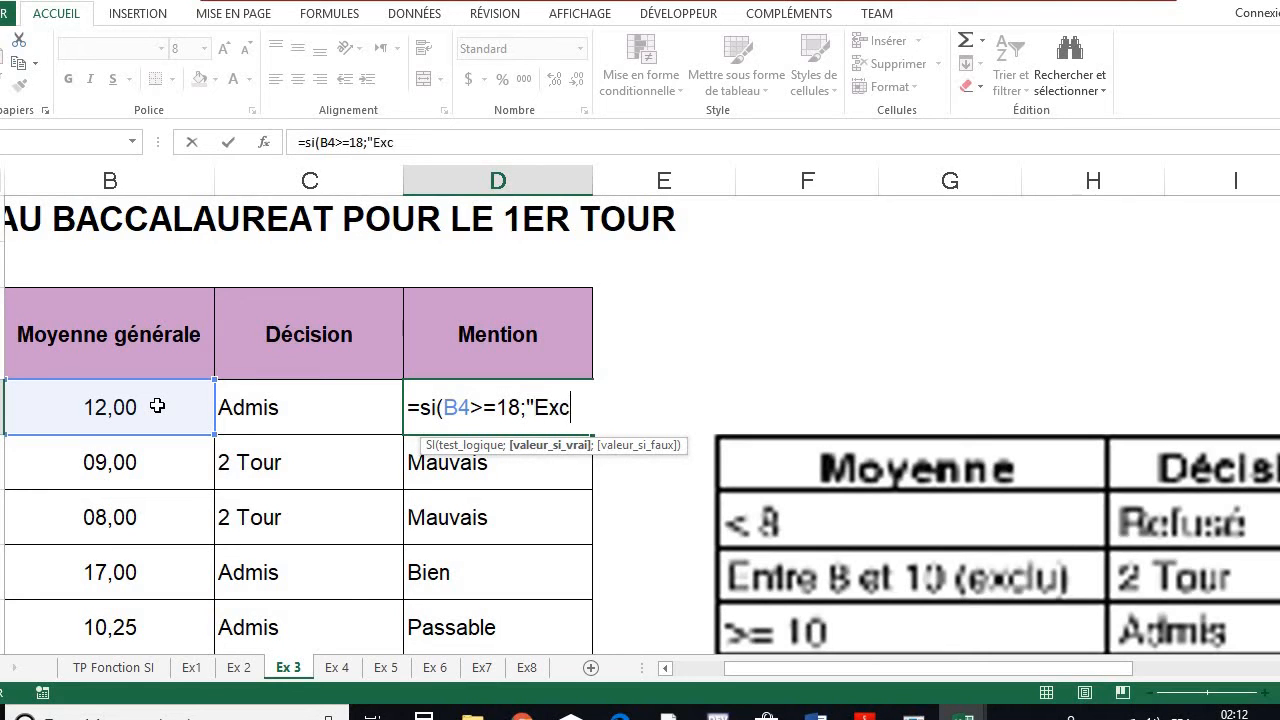
type("ellent")
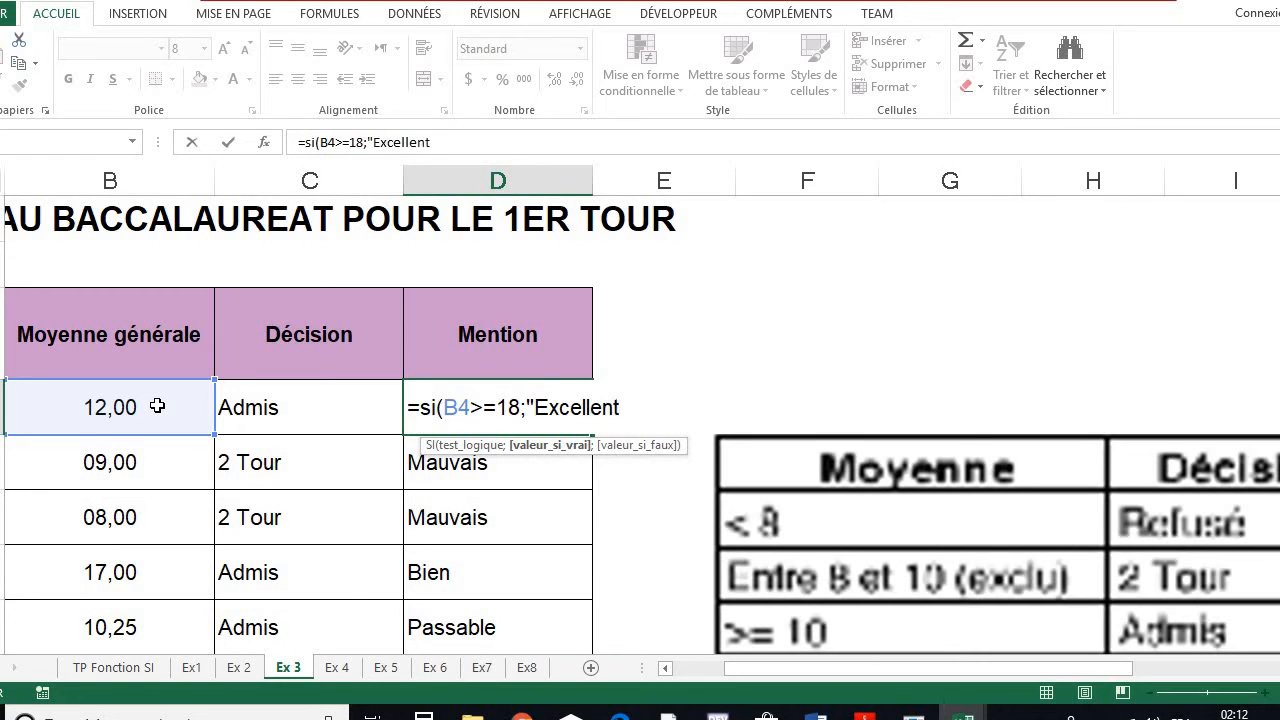
type("\";")
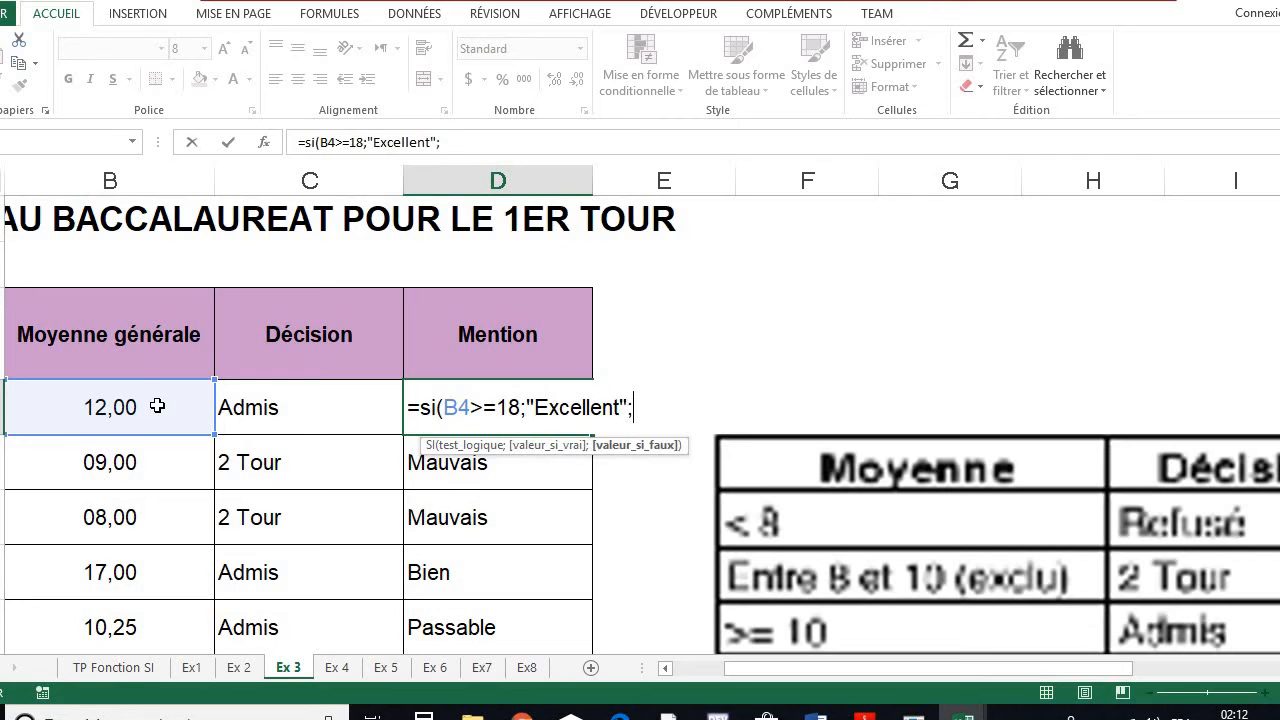
Step: Nest a second SI as the value-if-false argument in D4 with the test B4>=17
type("si(")
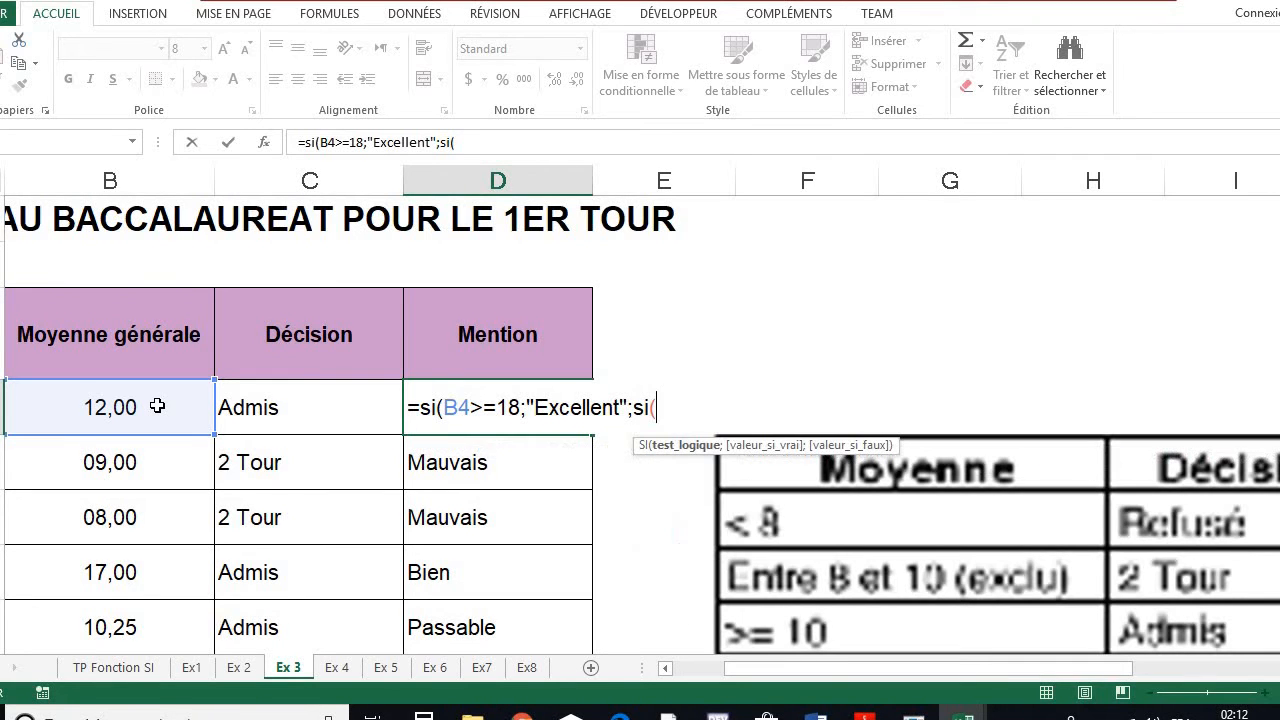
left_click(128, 410)
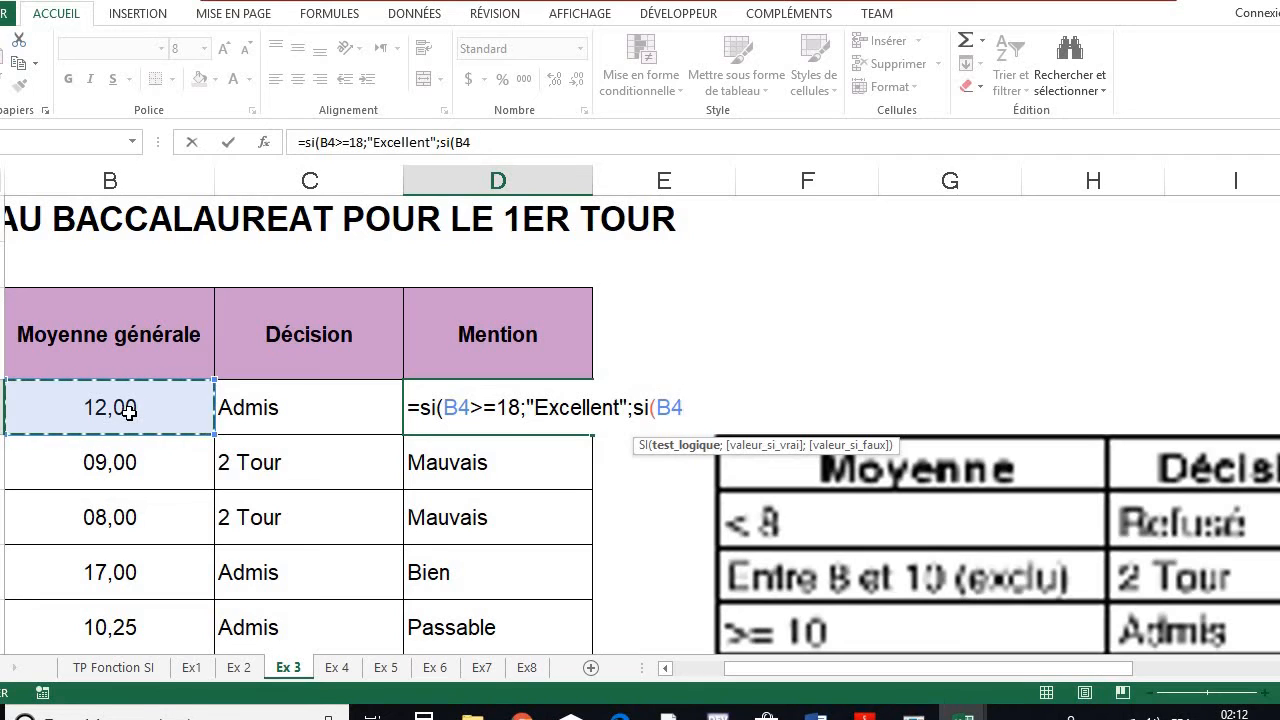
type(">")
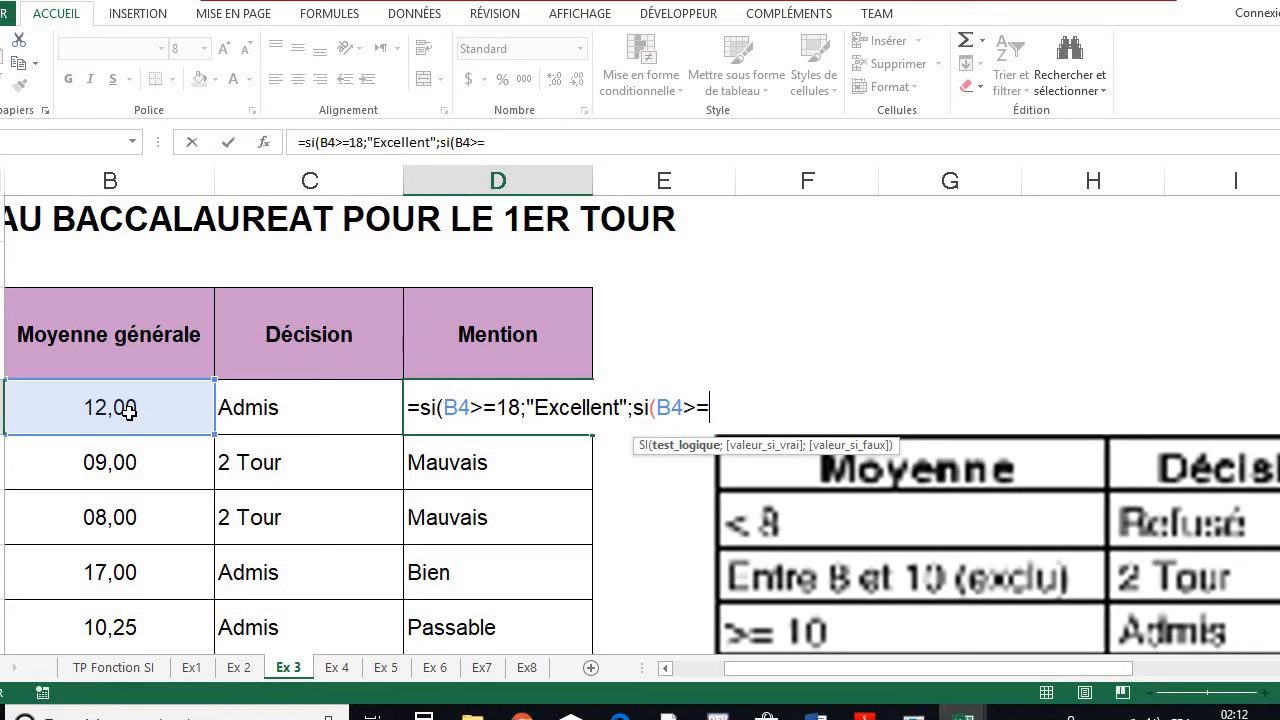
type("=17")
Step: Change the first test of the D4 formula to B4>18 and return to the formula's end
left_click(489, 407)
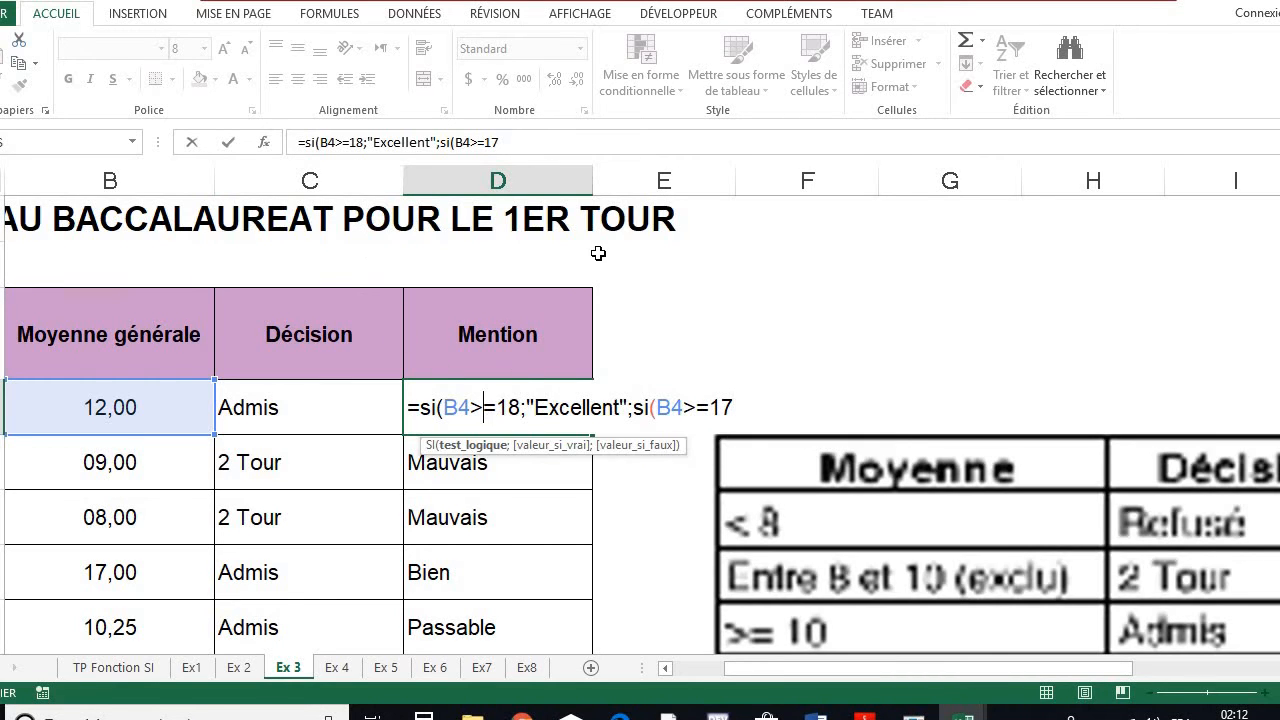
key("Delete")
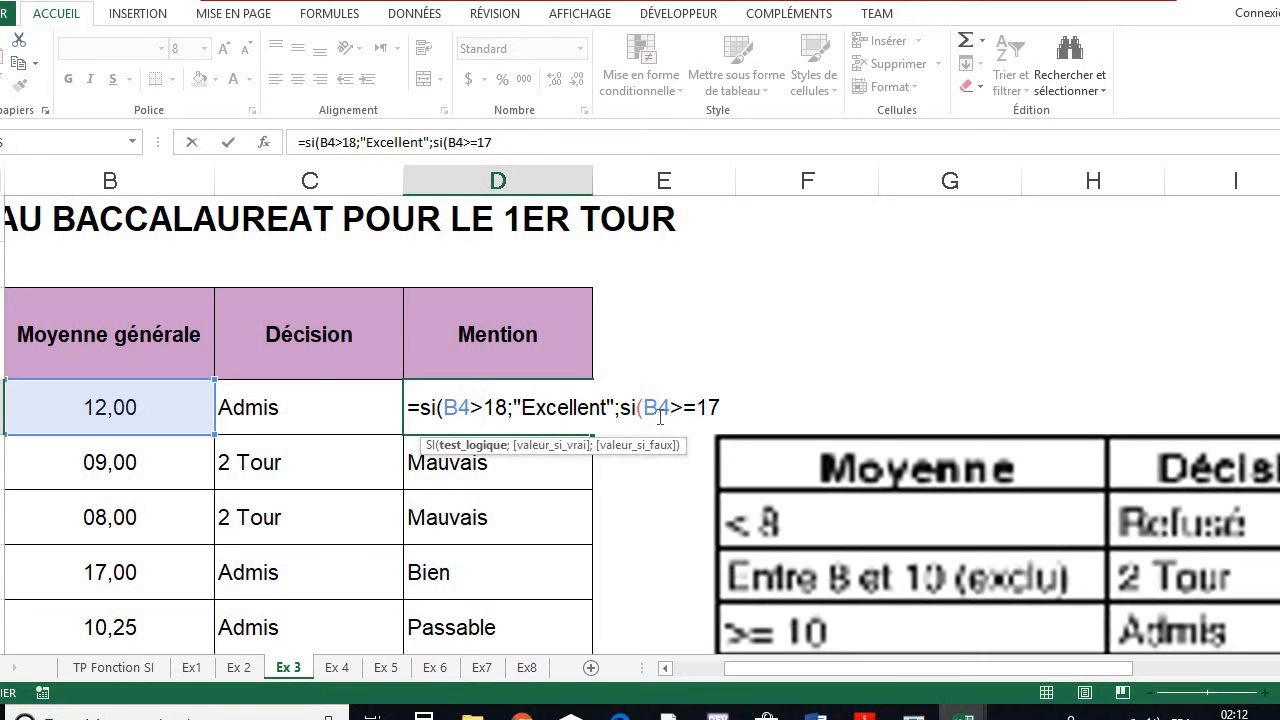
left_click(722, 397)
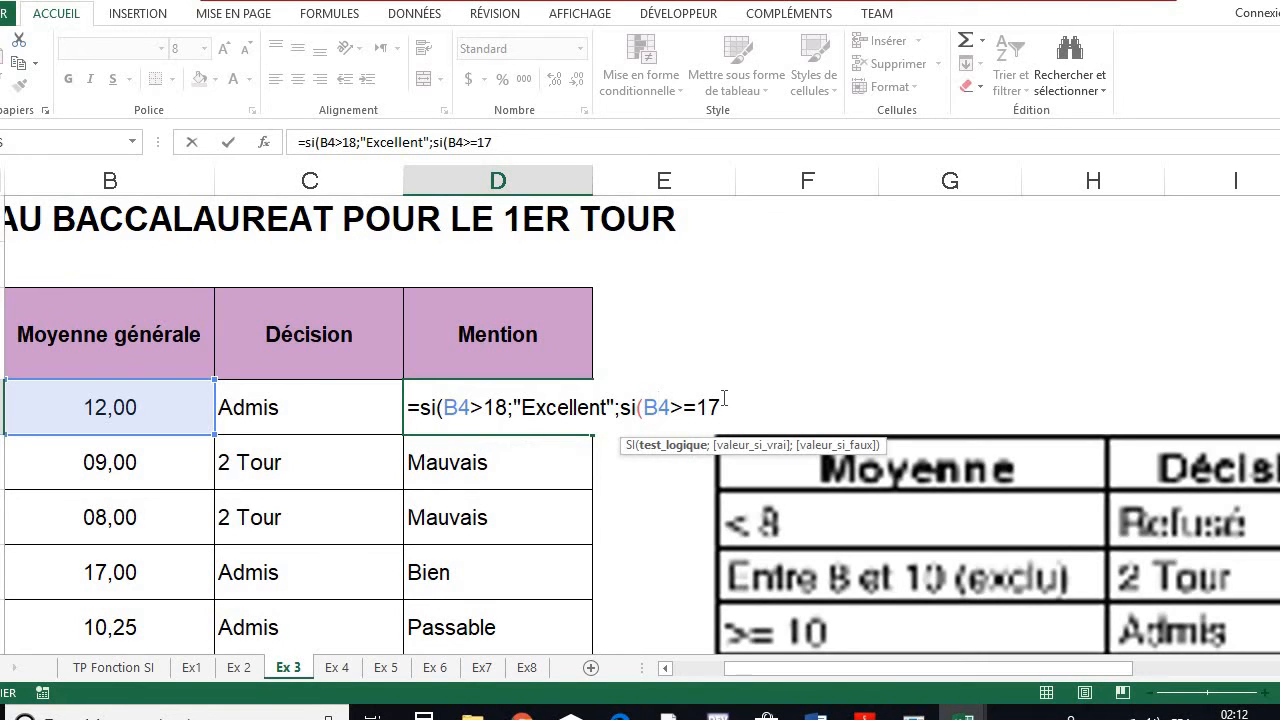
Step: Return "Très bien" as the value-if-true of the second SI in D4 and open its value-if-false argument
type(";\"")
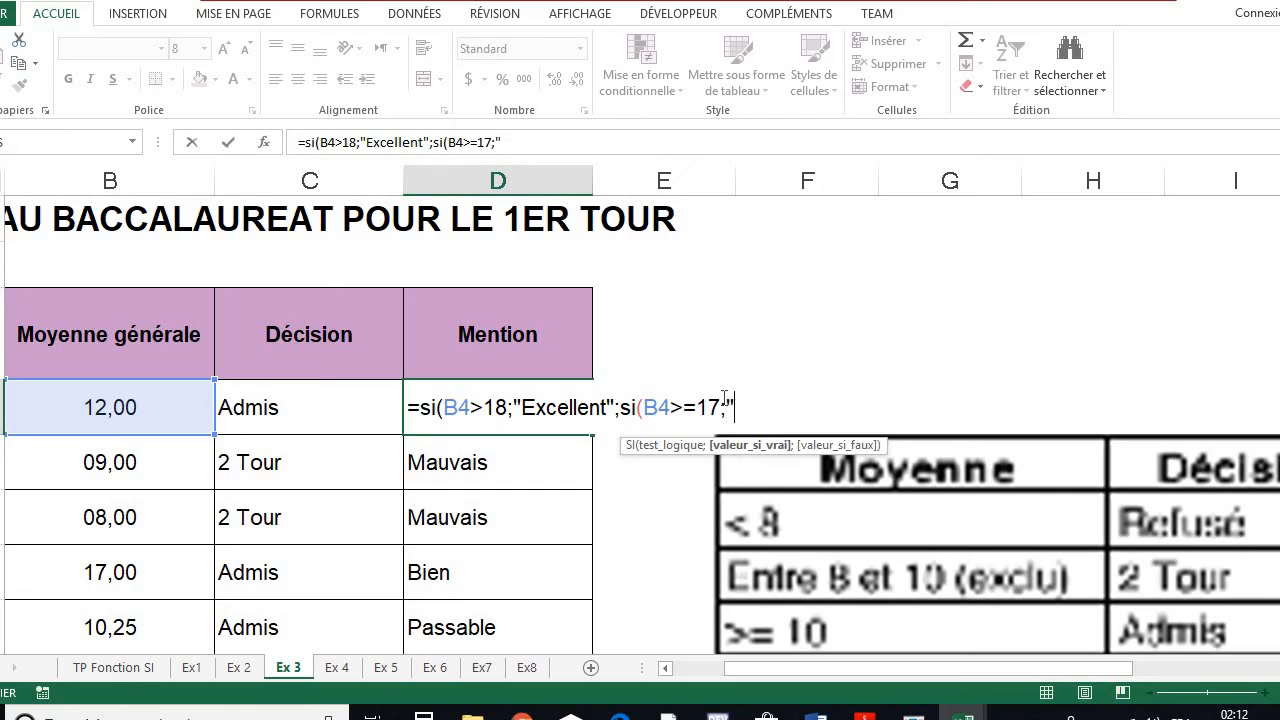
type("Très bien")
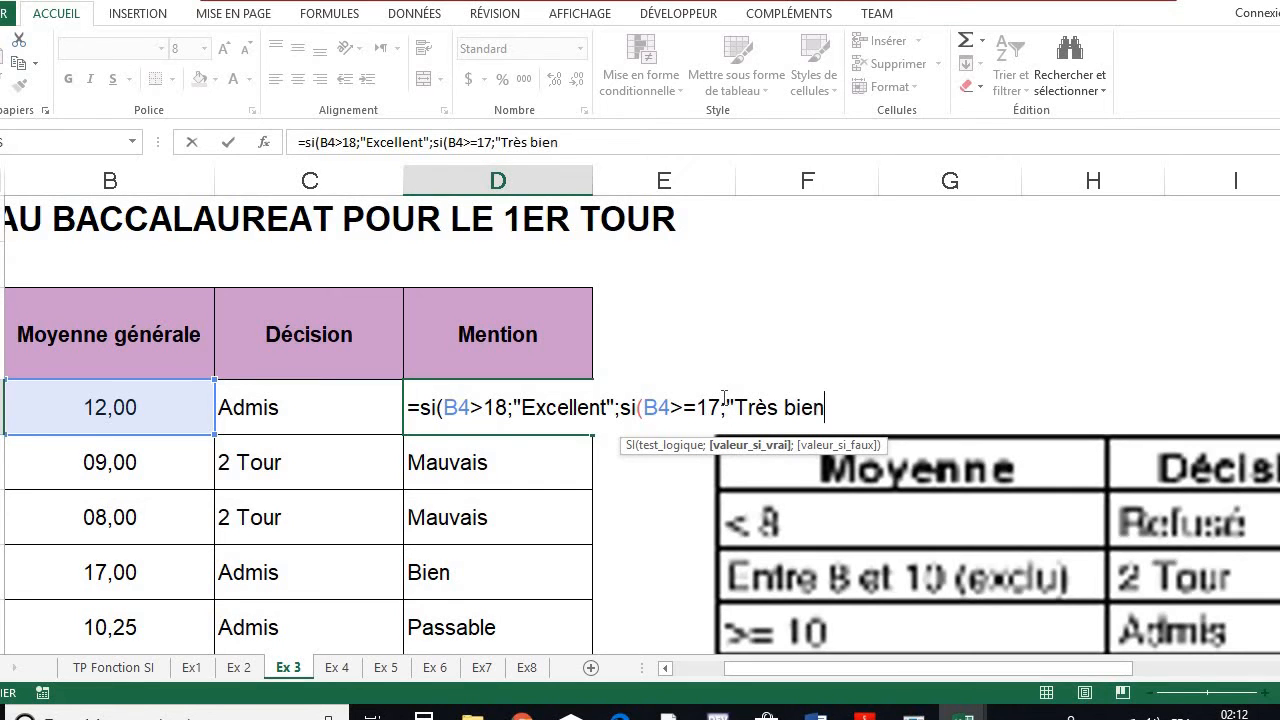
type("\";")
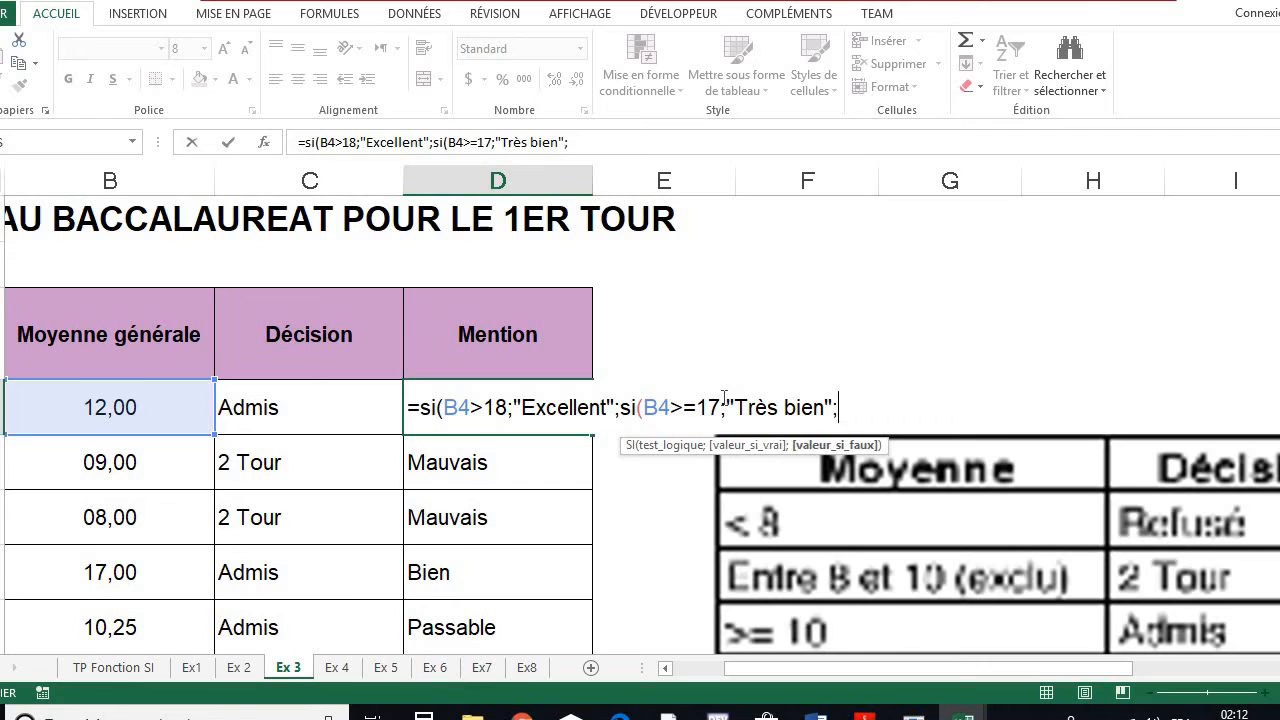
Step: Extend the D4 formula with the test B4>=15 and the result "Bien", without a new SI function
left_click(140, 401)
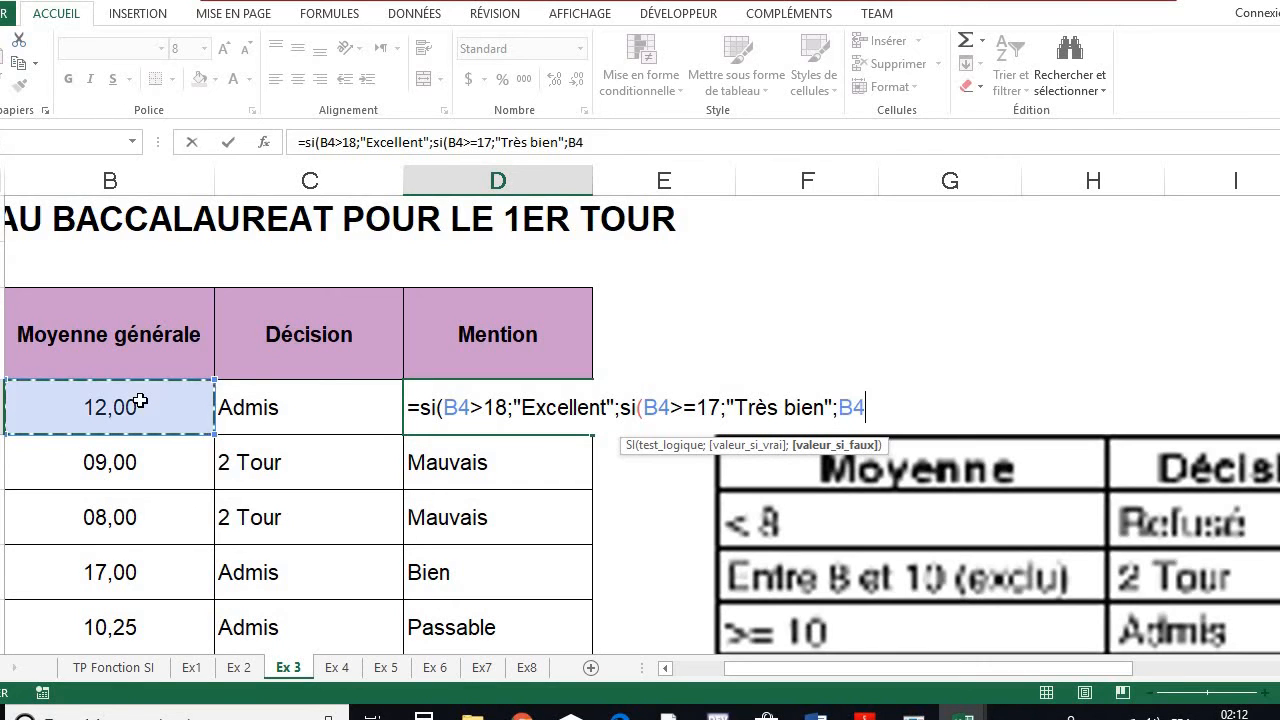
type(">")
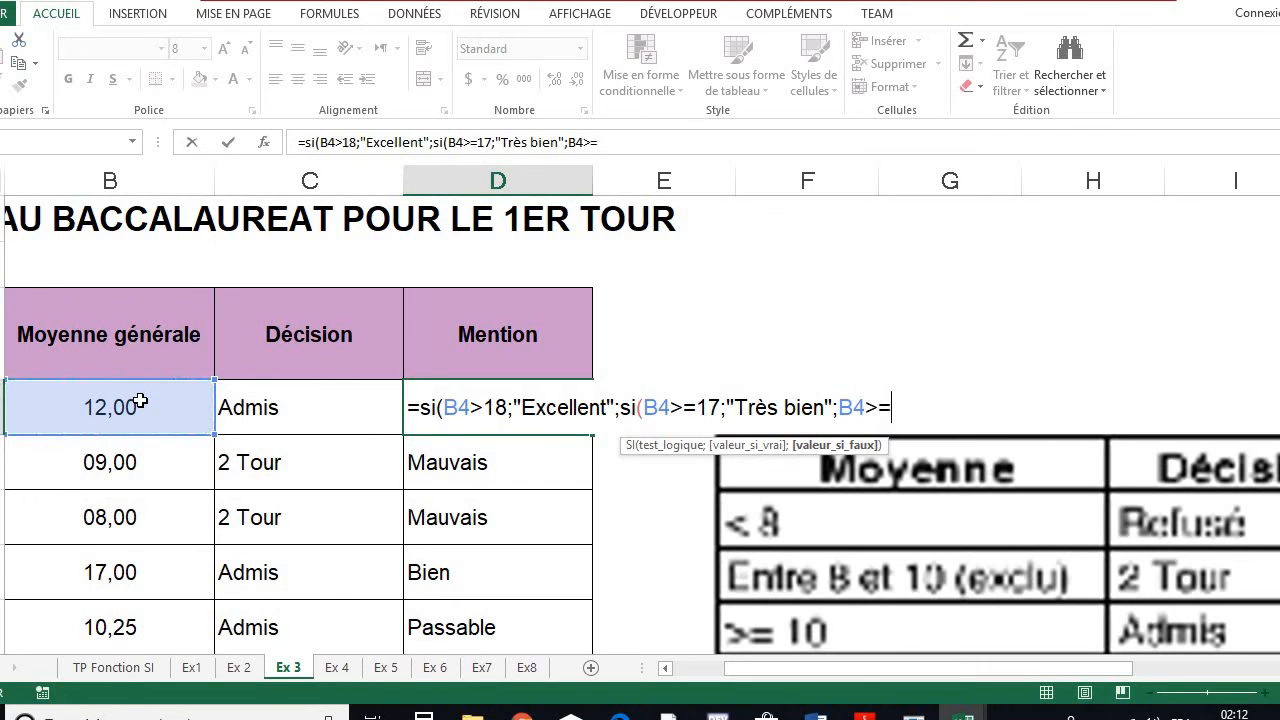
type("=15;")
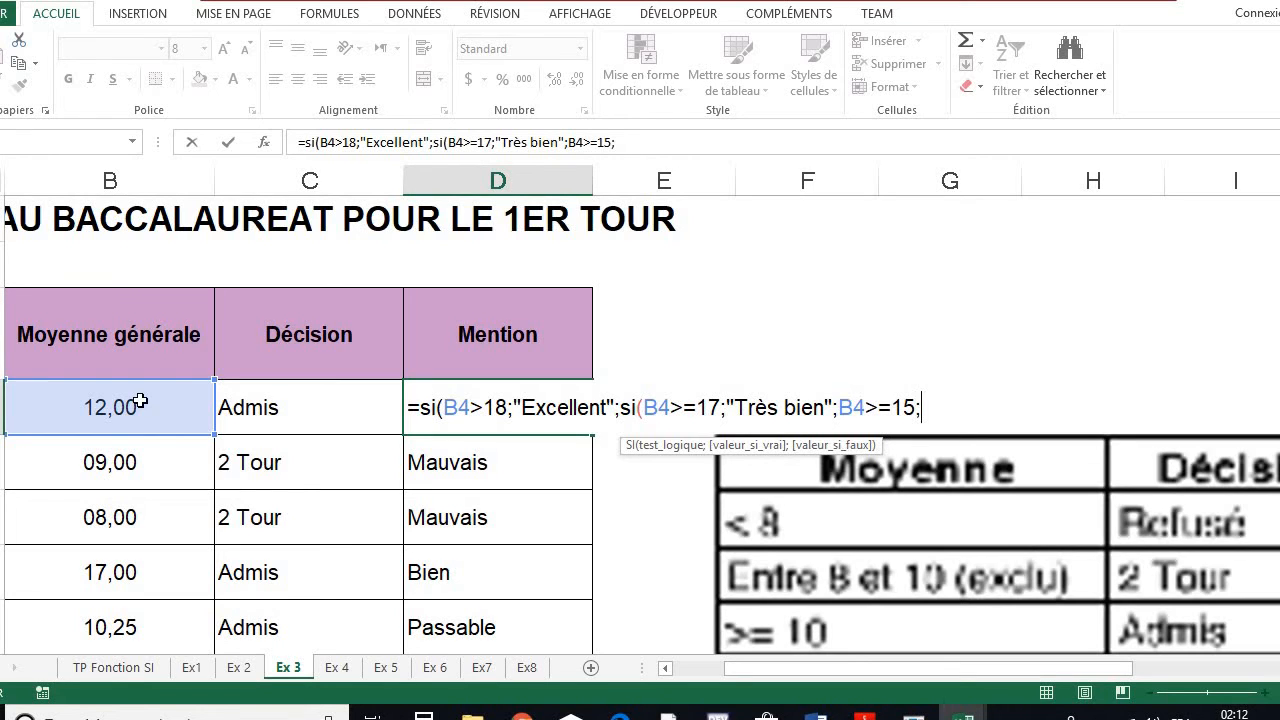
type("\"Bien")
type(";")
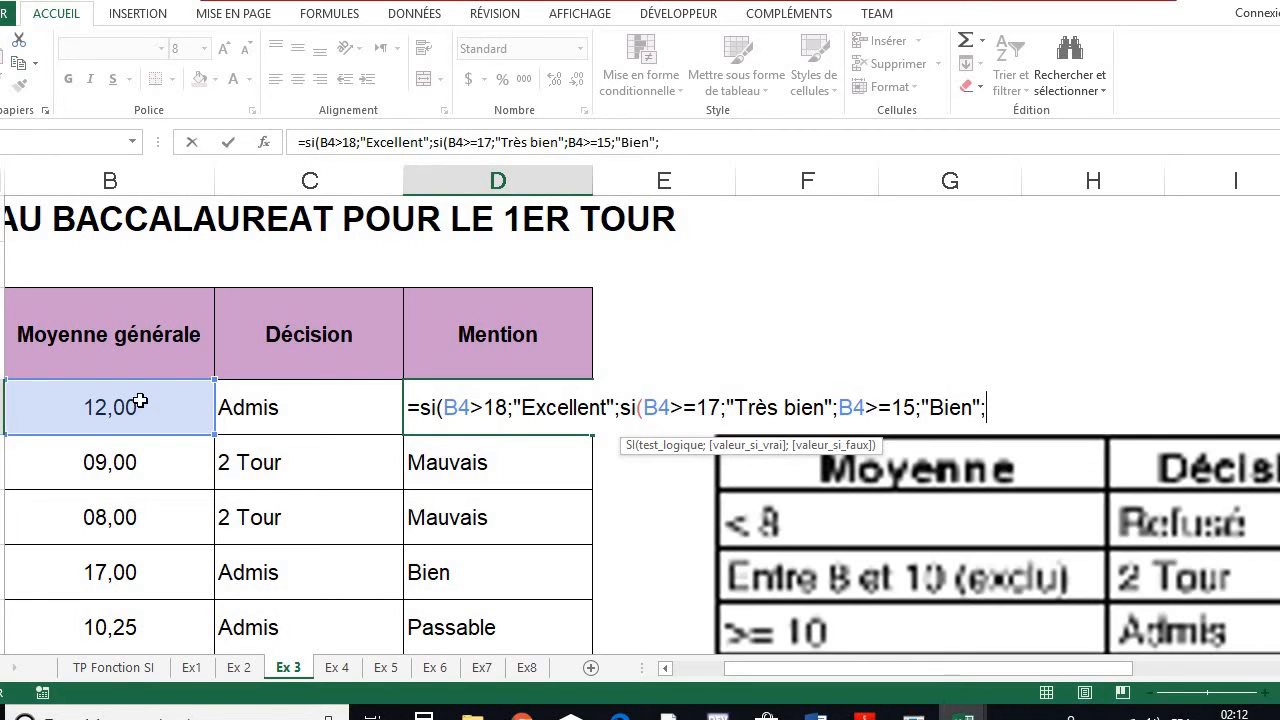
Step: Nest another SI in the D4 formula that returns "Assez bien" when B4>=11
type("si")
type("(")
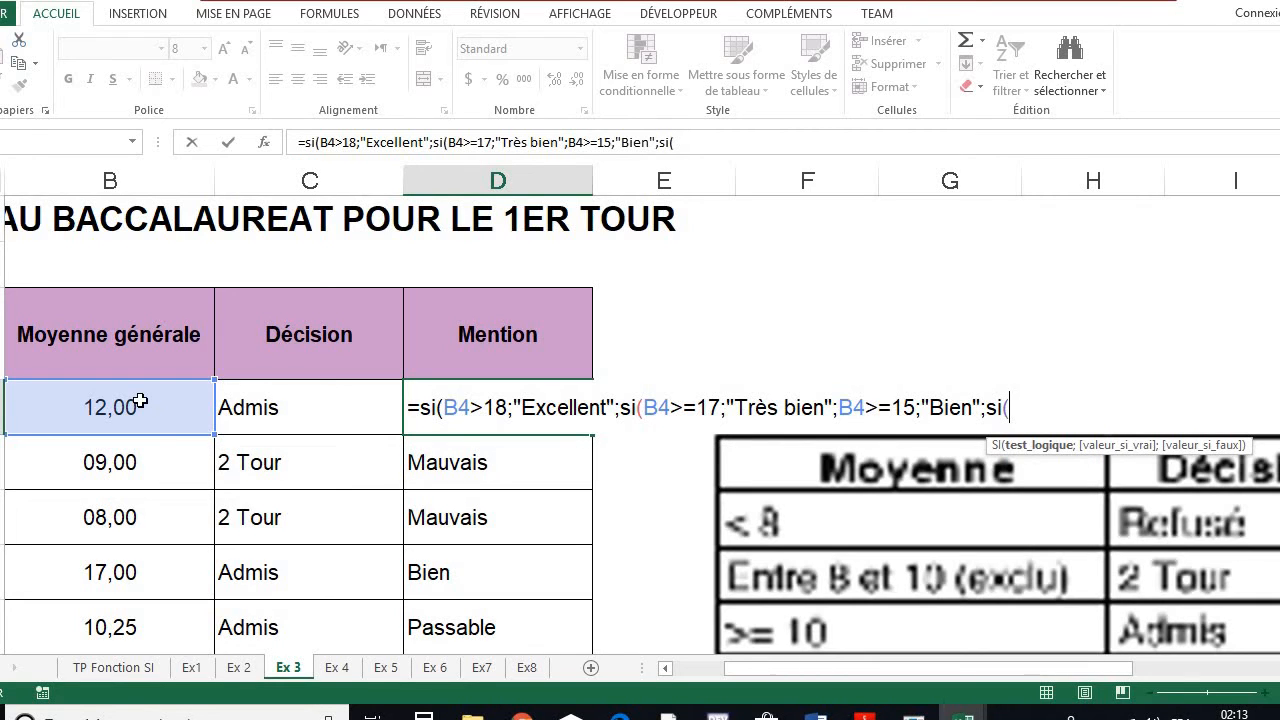
left_click(90, 411)
type(">")
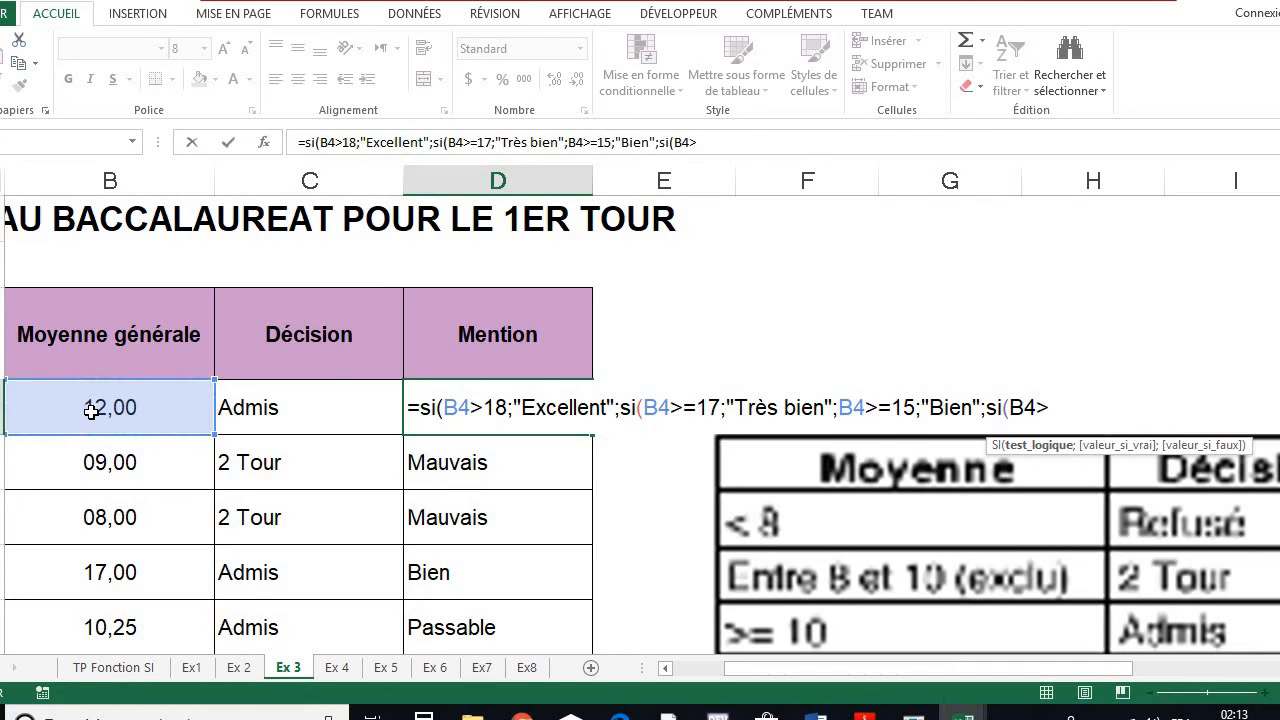
type("=12;\"")
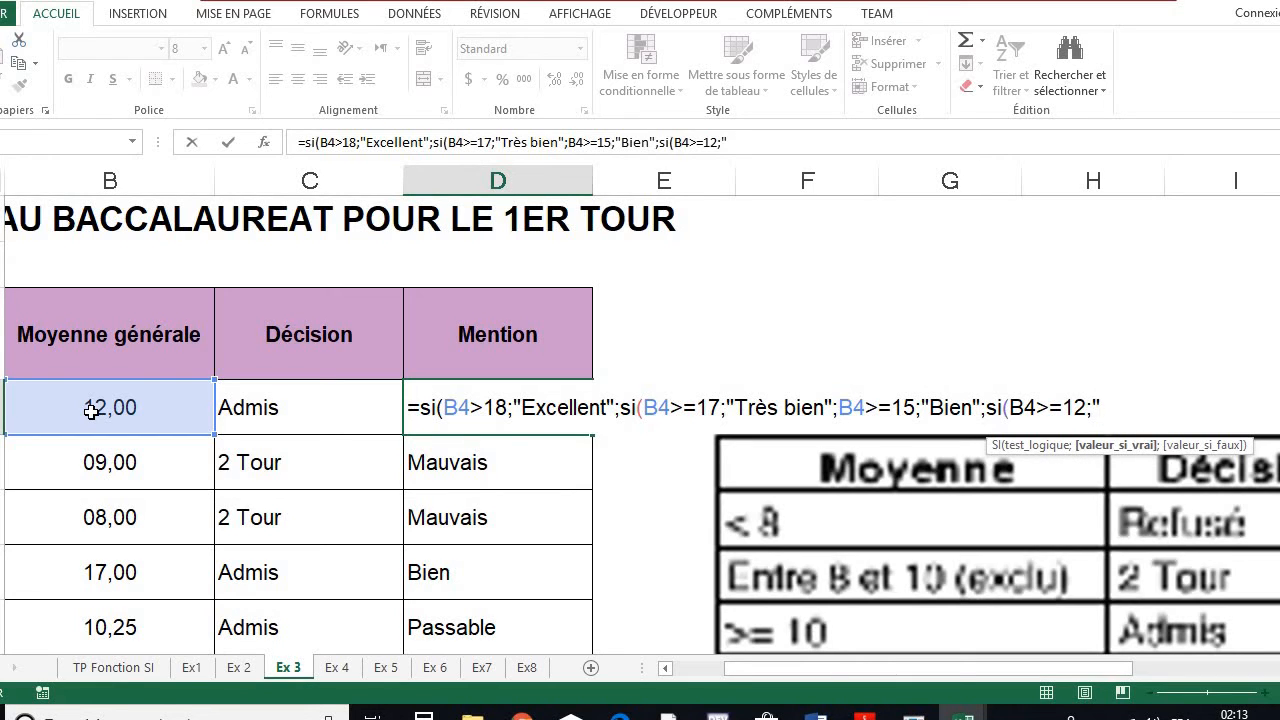
key("BackSpace")
key("BackSpace")
key("BackSpace")
type("1")
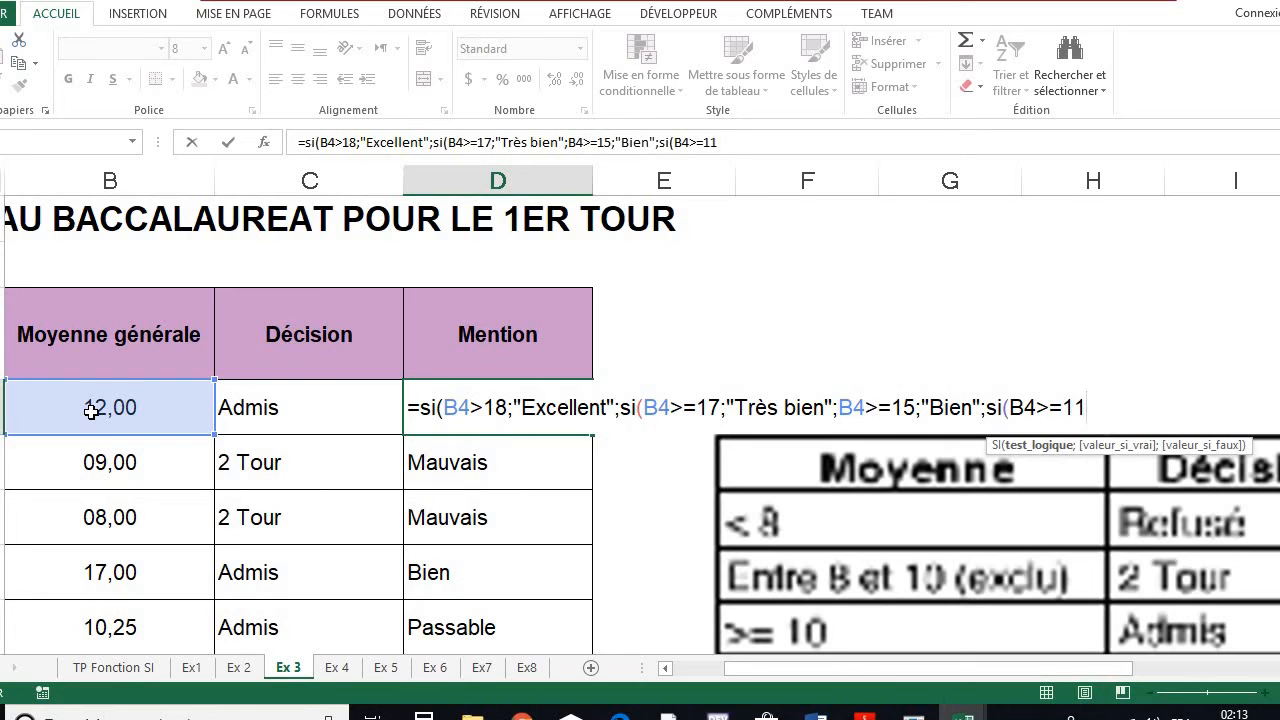
type(";\"")
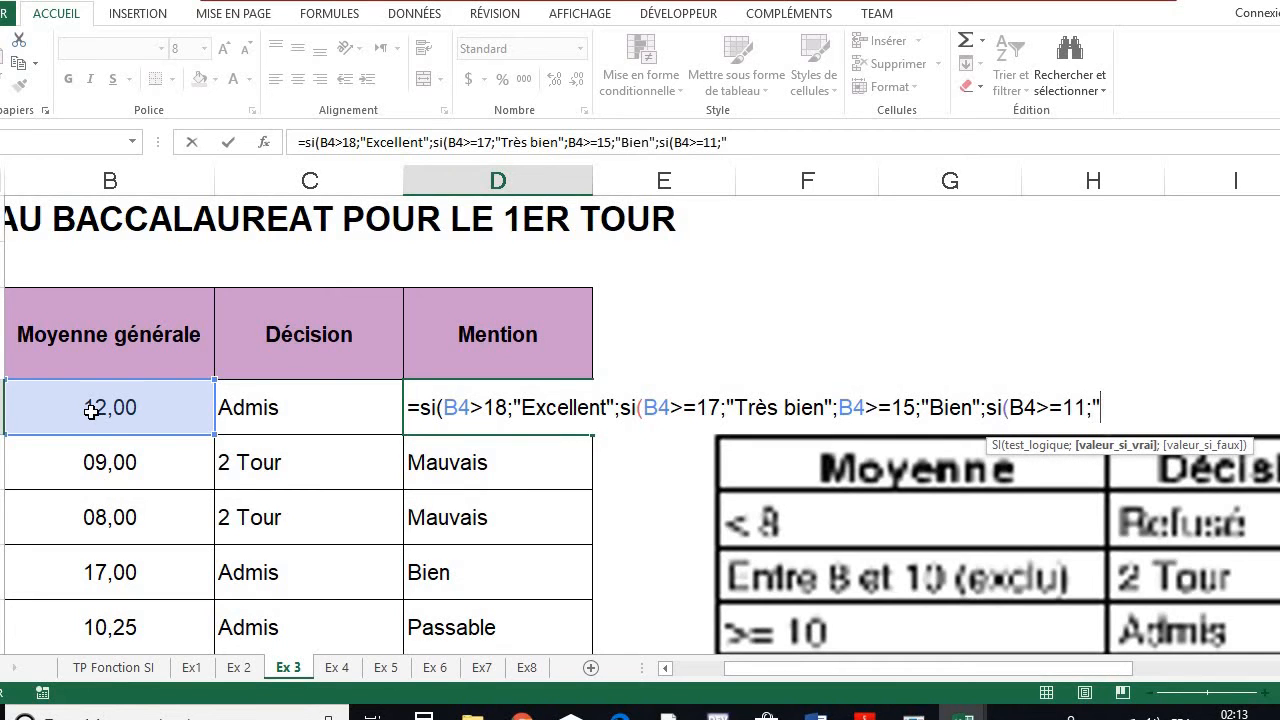
type("Assez ")
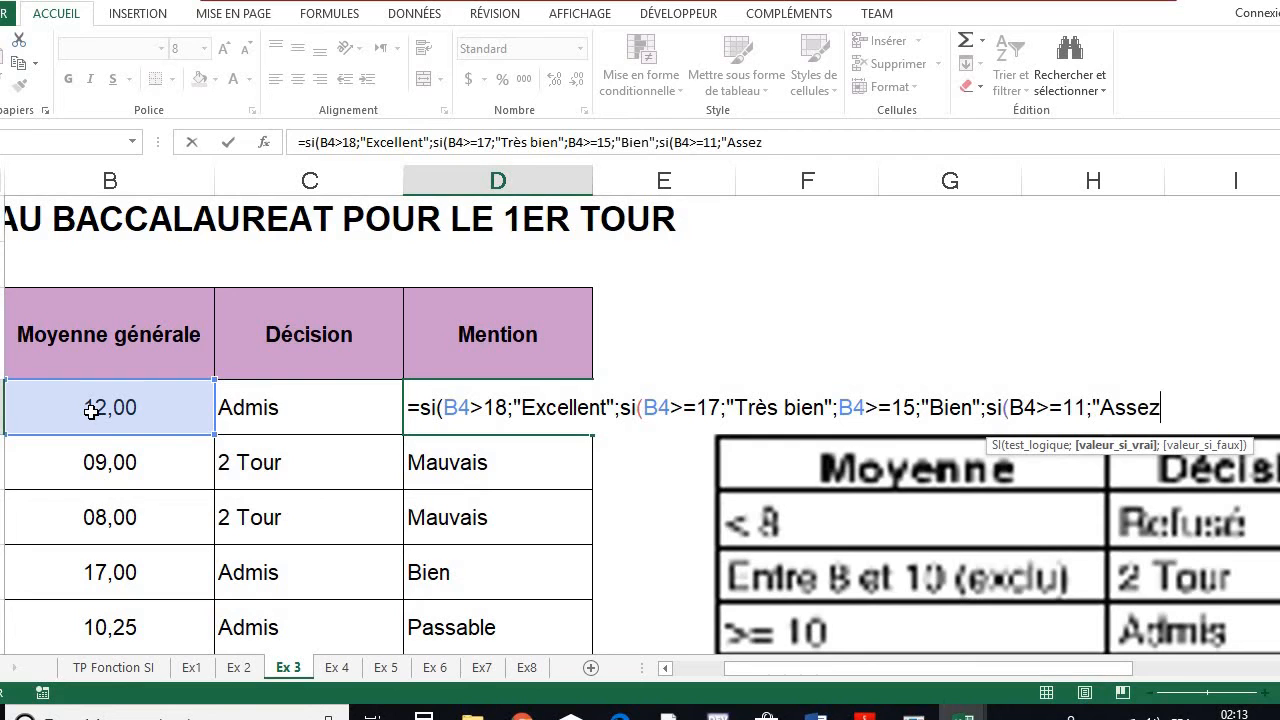
type("bien\";")
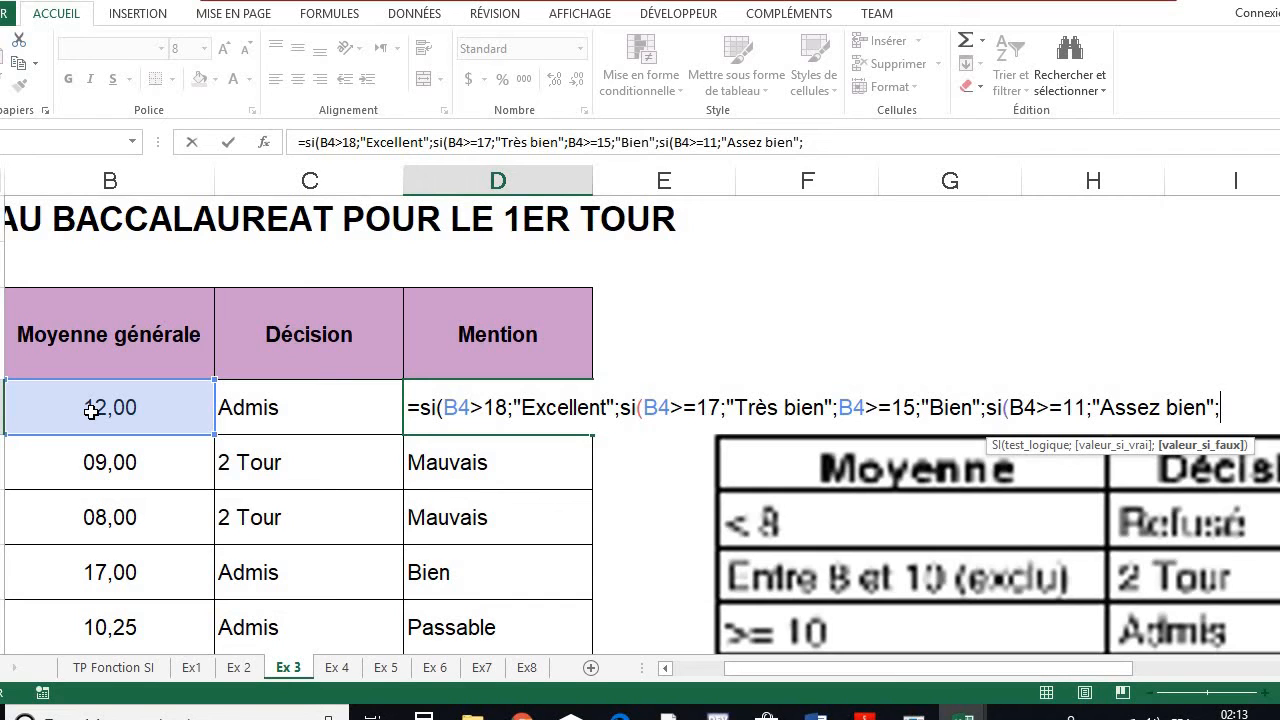
Step: Nest a further SI in the D4 formula that returns "Passable" when B4>=10, keeping a single semicolon before it
type(";si(")
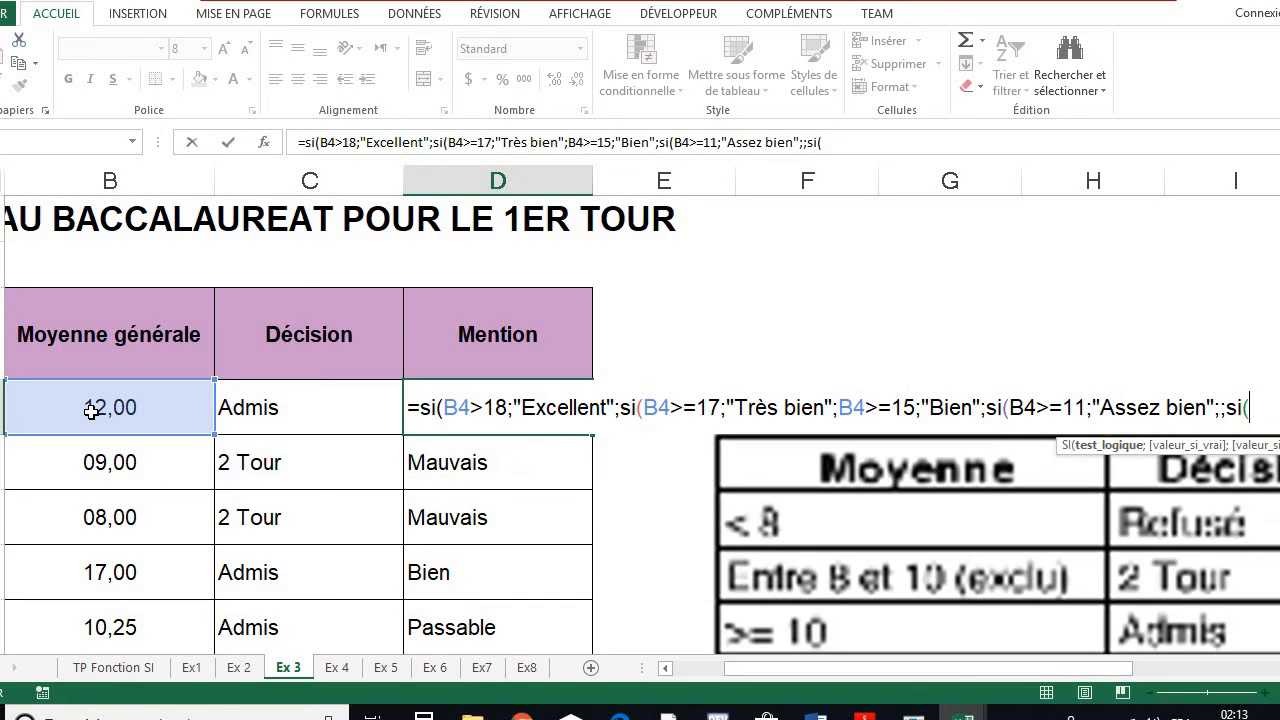
left_click(90, 408)
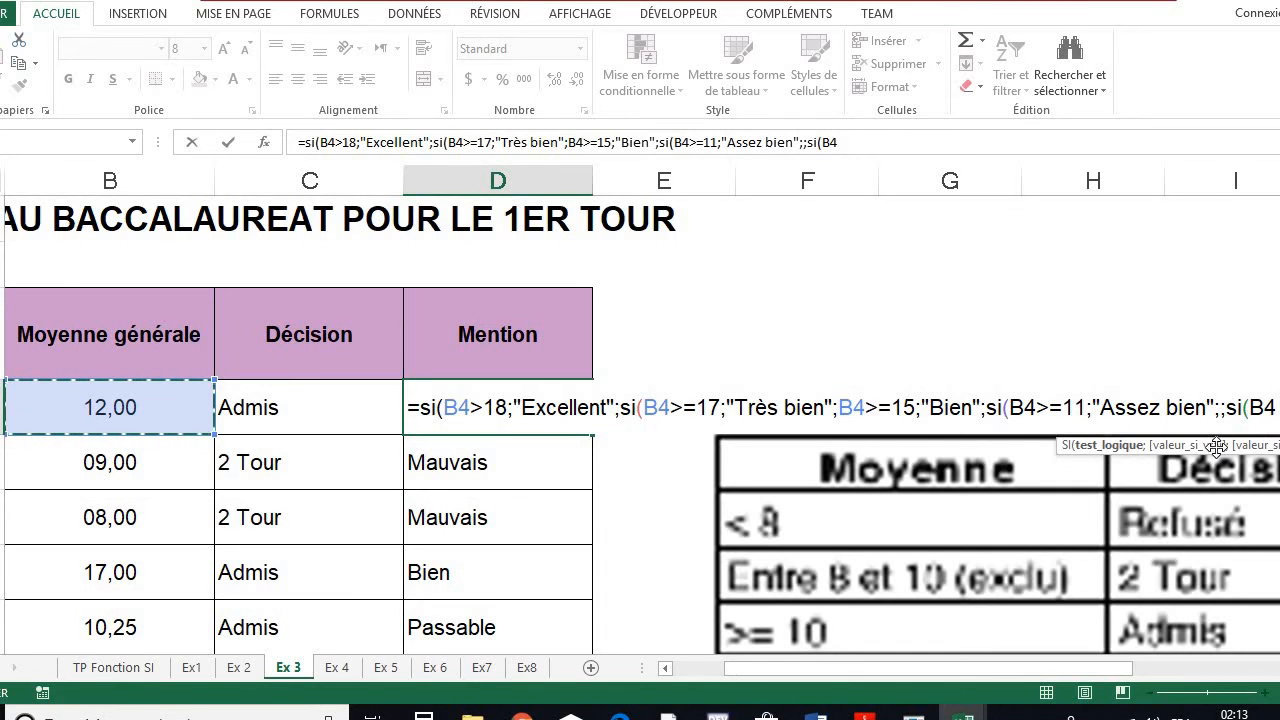
left_click(1220, 410)
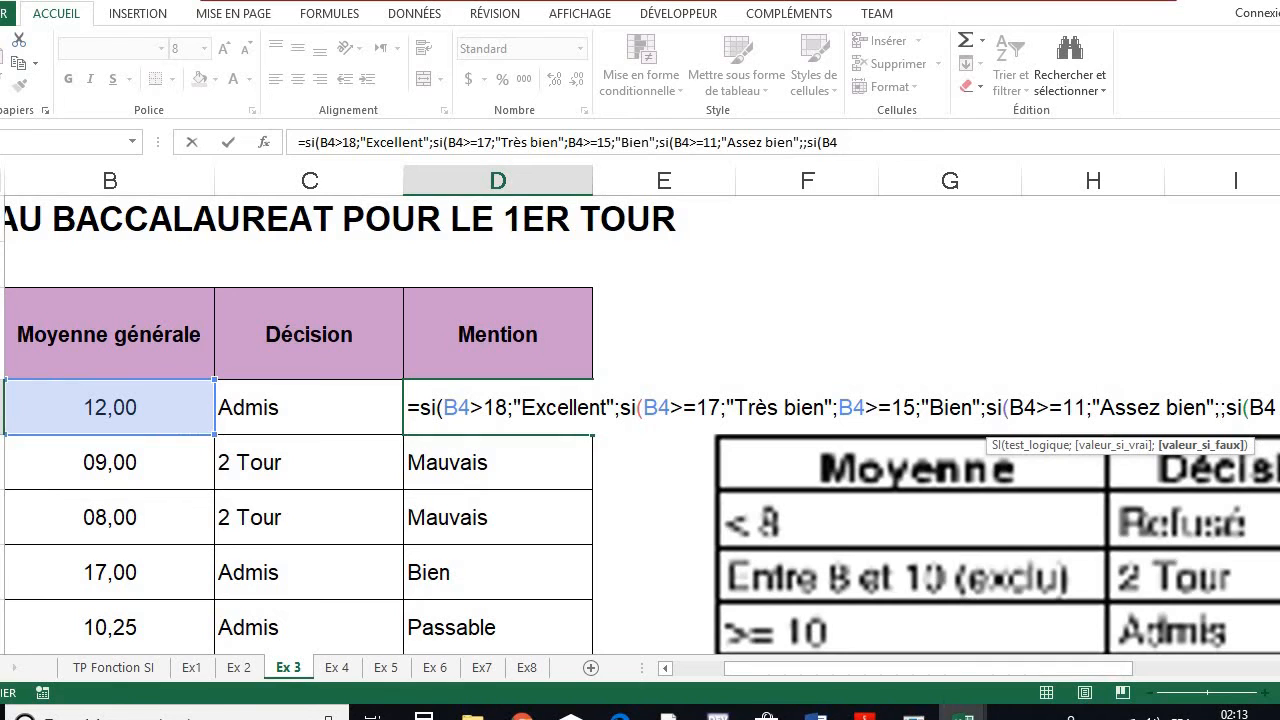
key("BackSpace")
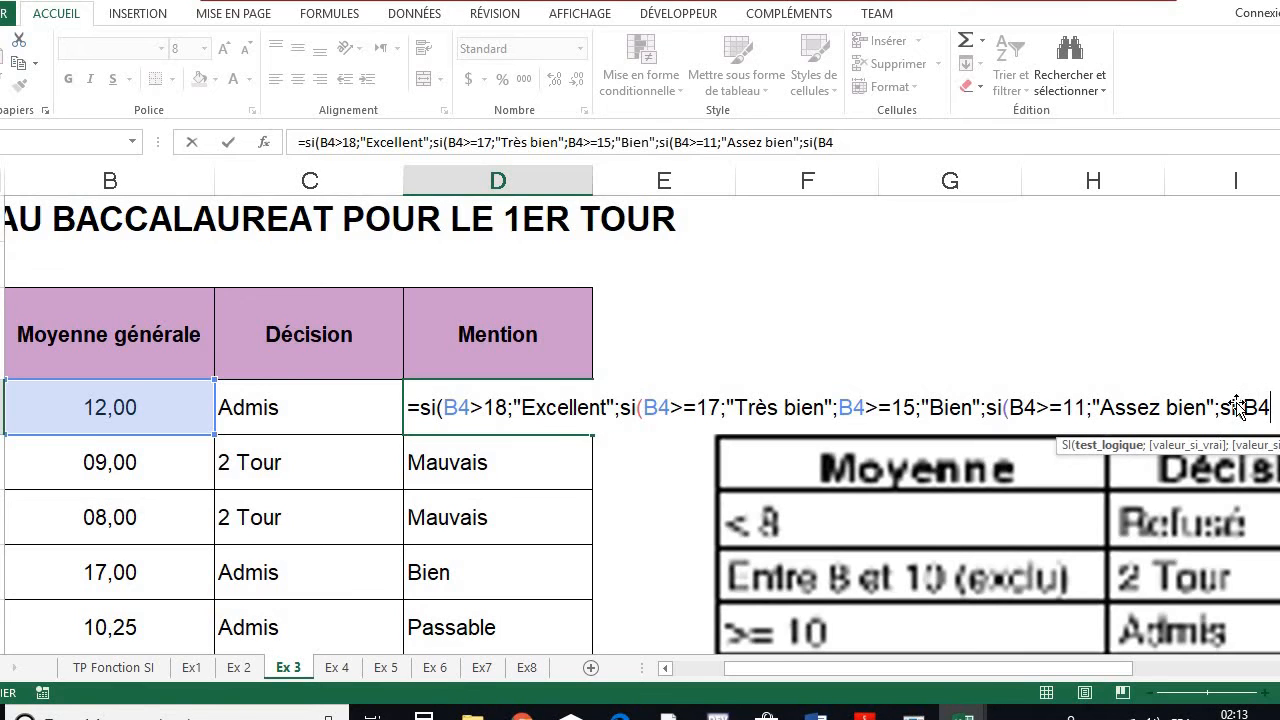
type(">=")
left_click(860, 145)
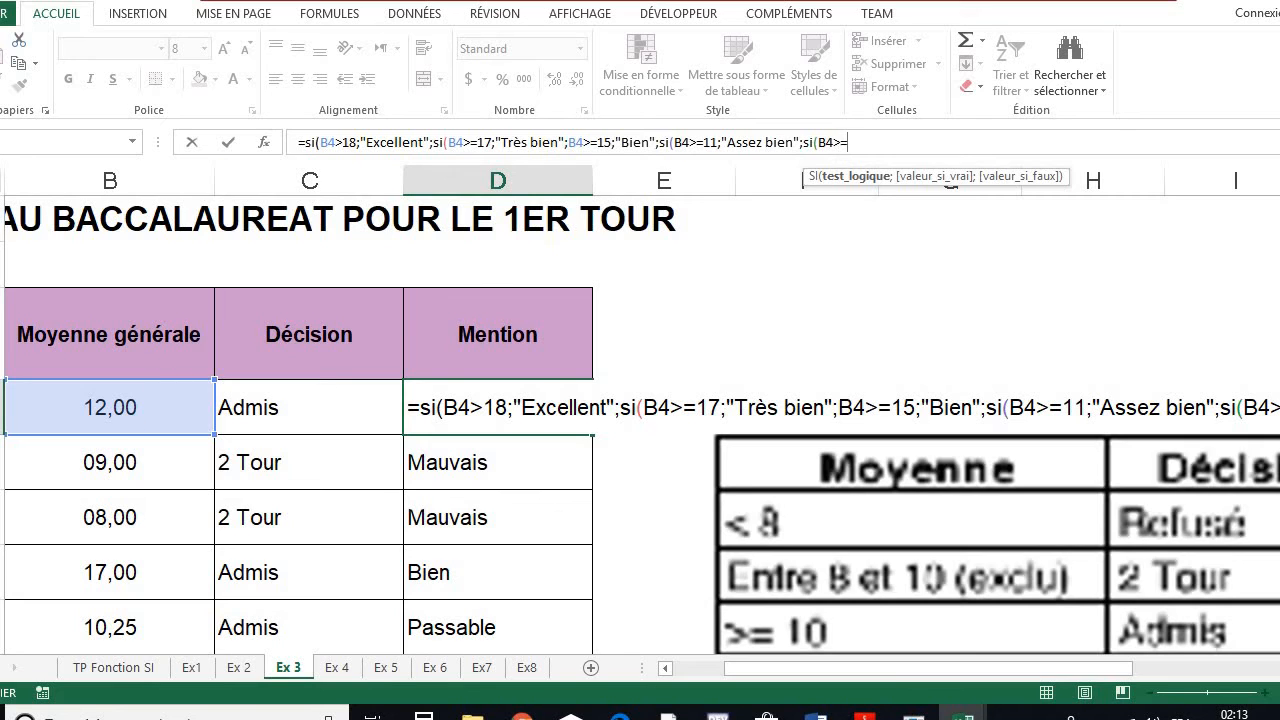
type("10")
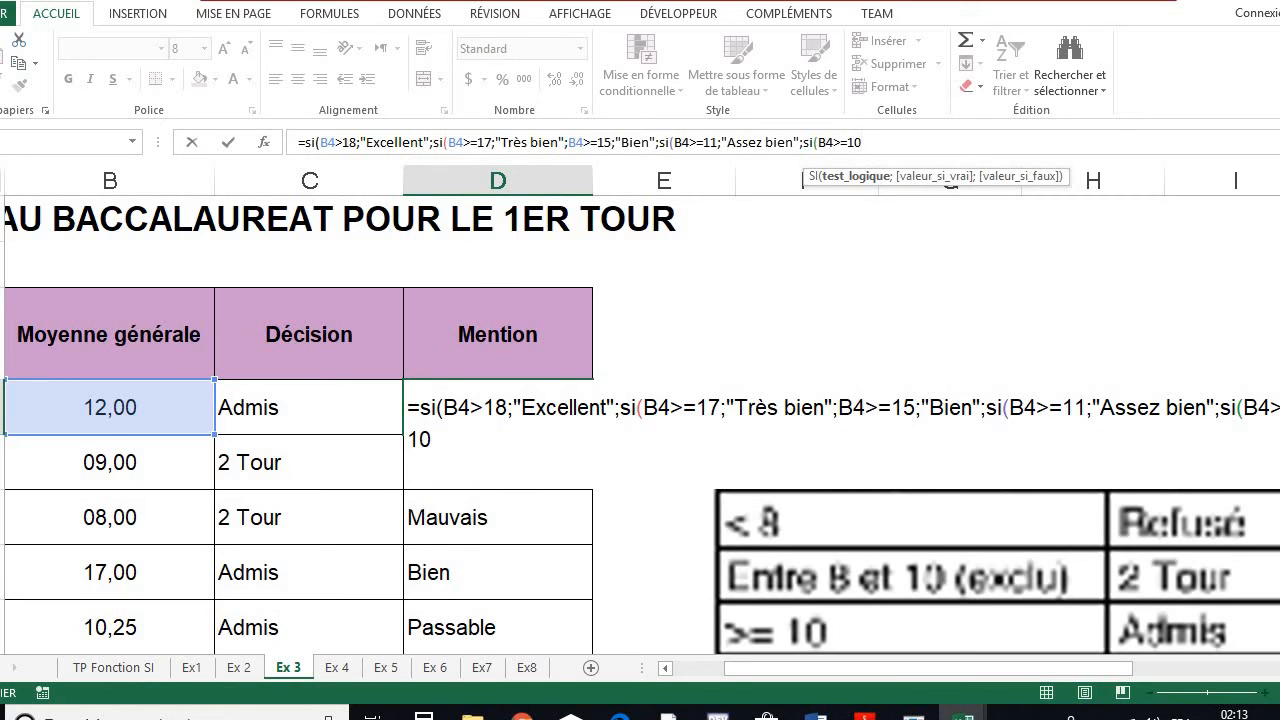
type(";\"")
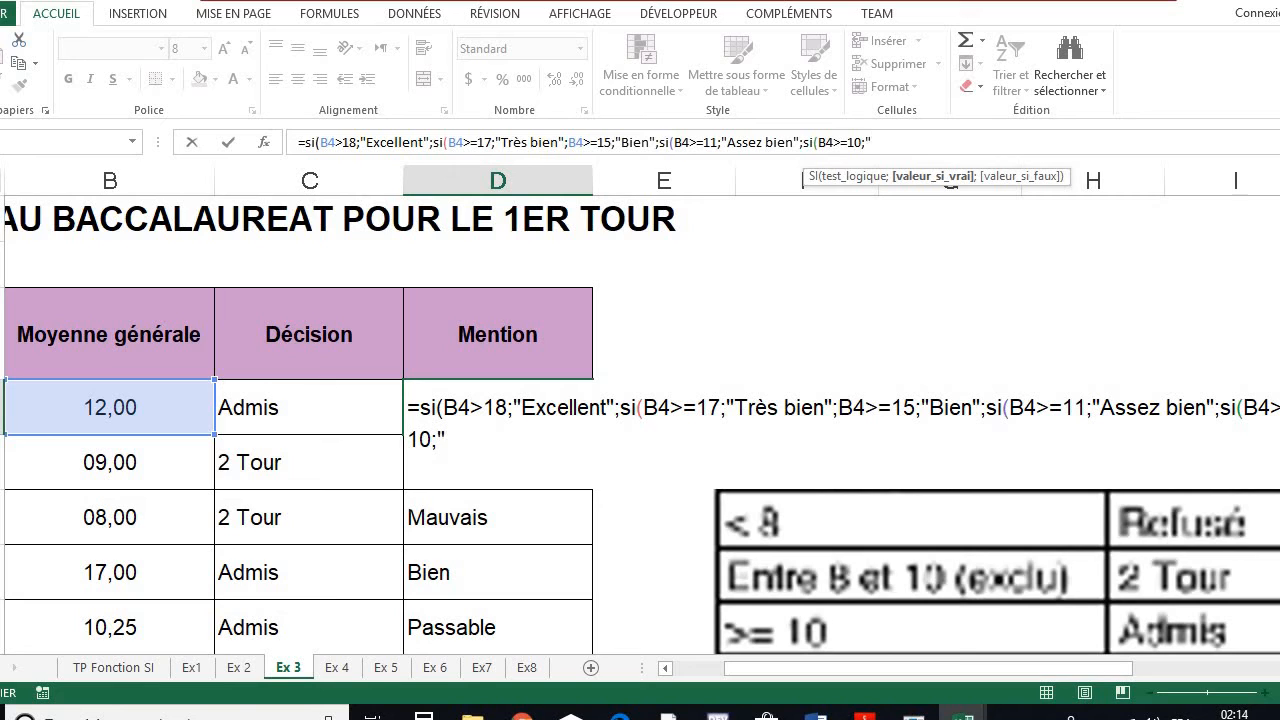
type("Passa")
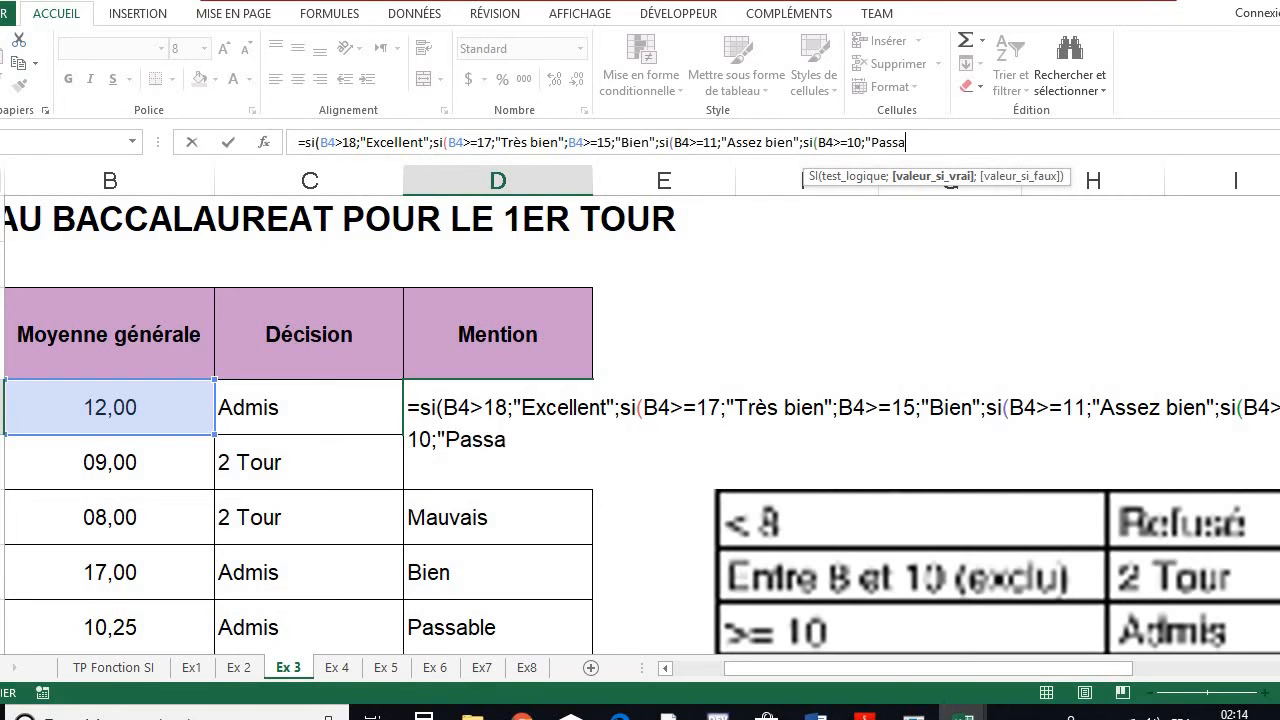
type("ble\";")
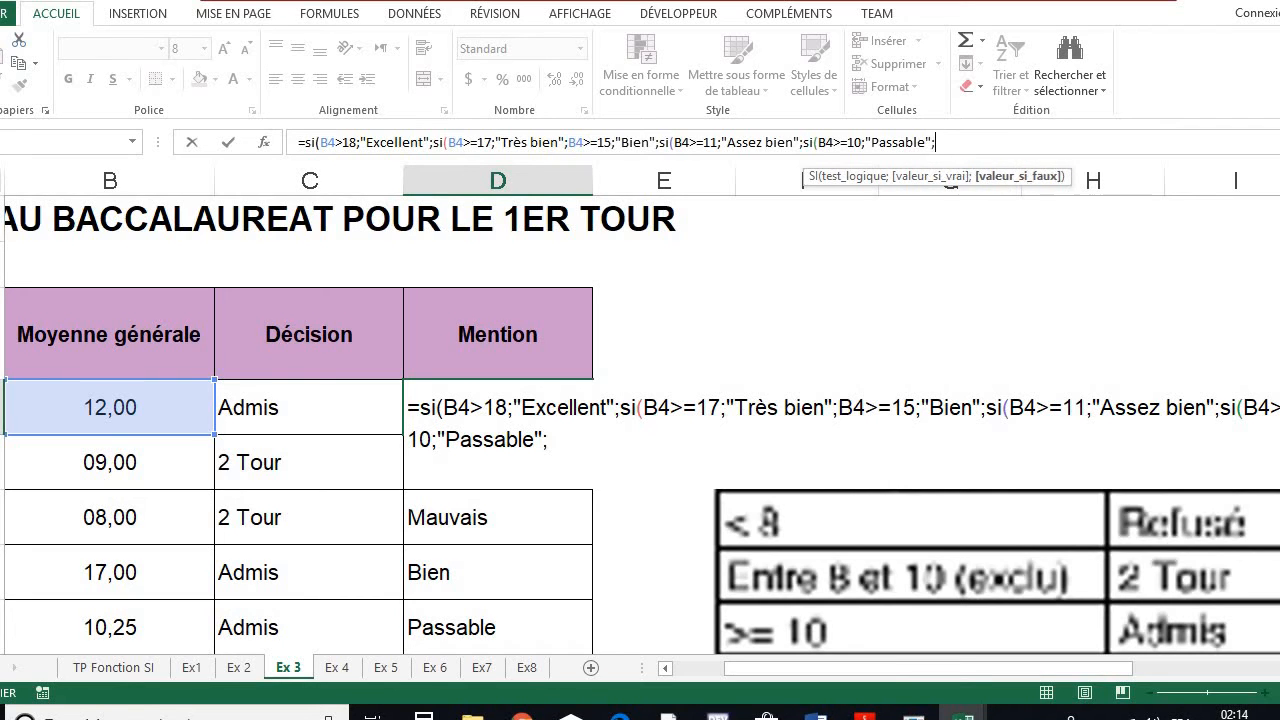
Step: Add "Mauvais" as the final value-if-false in D4, close with four parentheses and try to validate the formula
type("\"Mauva")
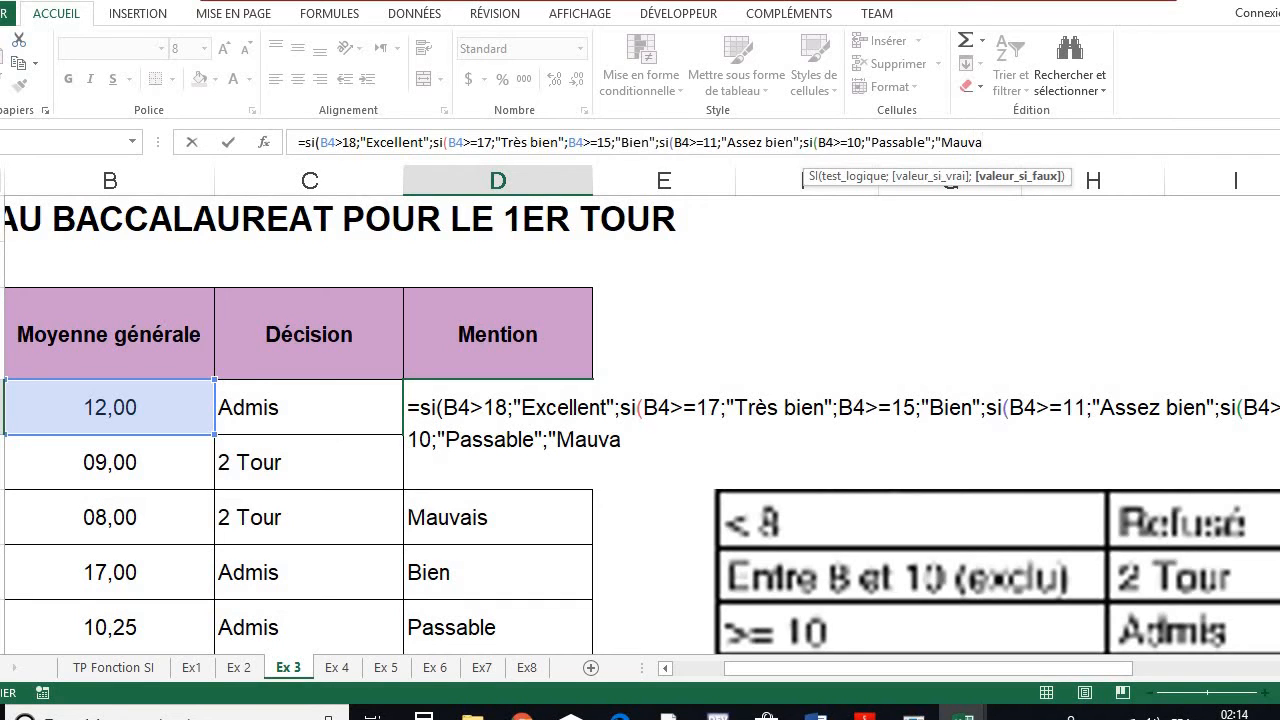
type("is\")")
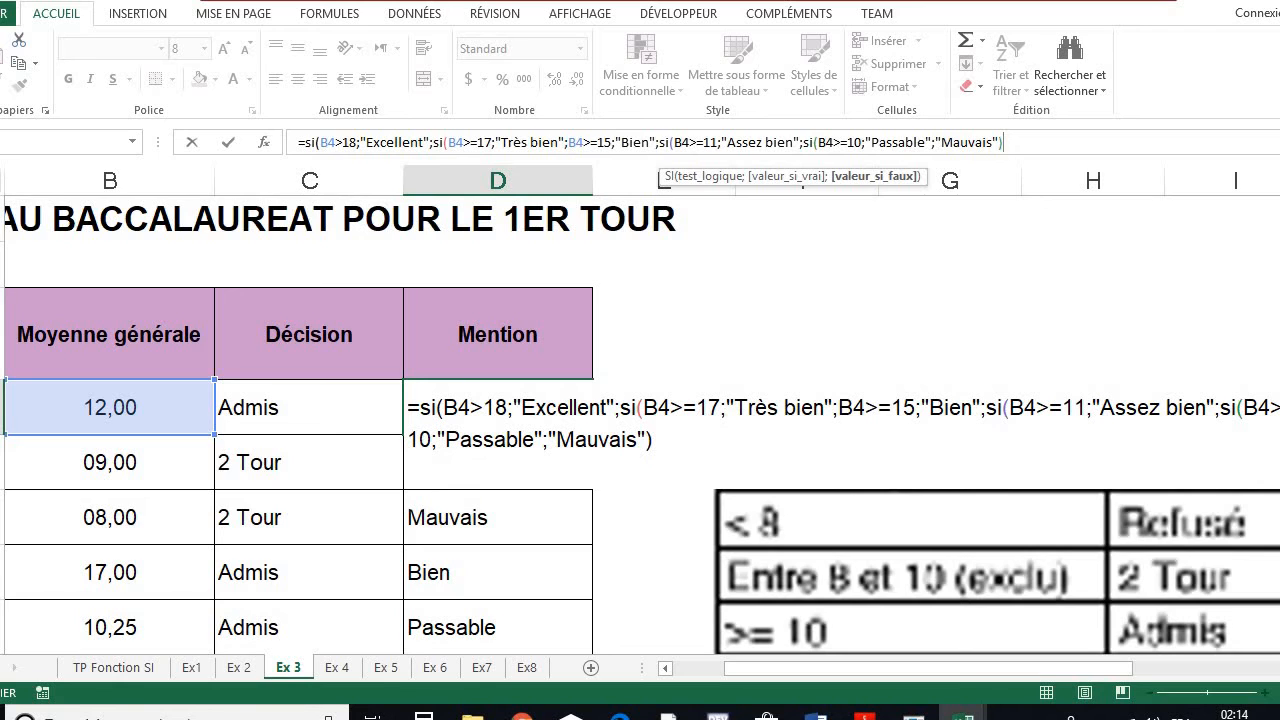
type(")")
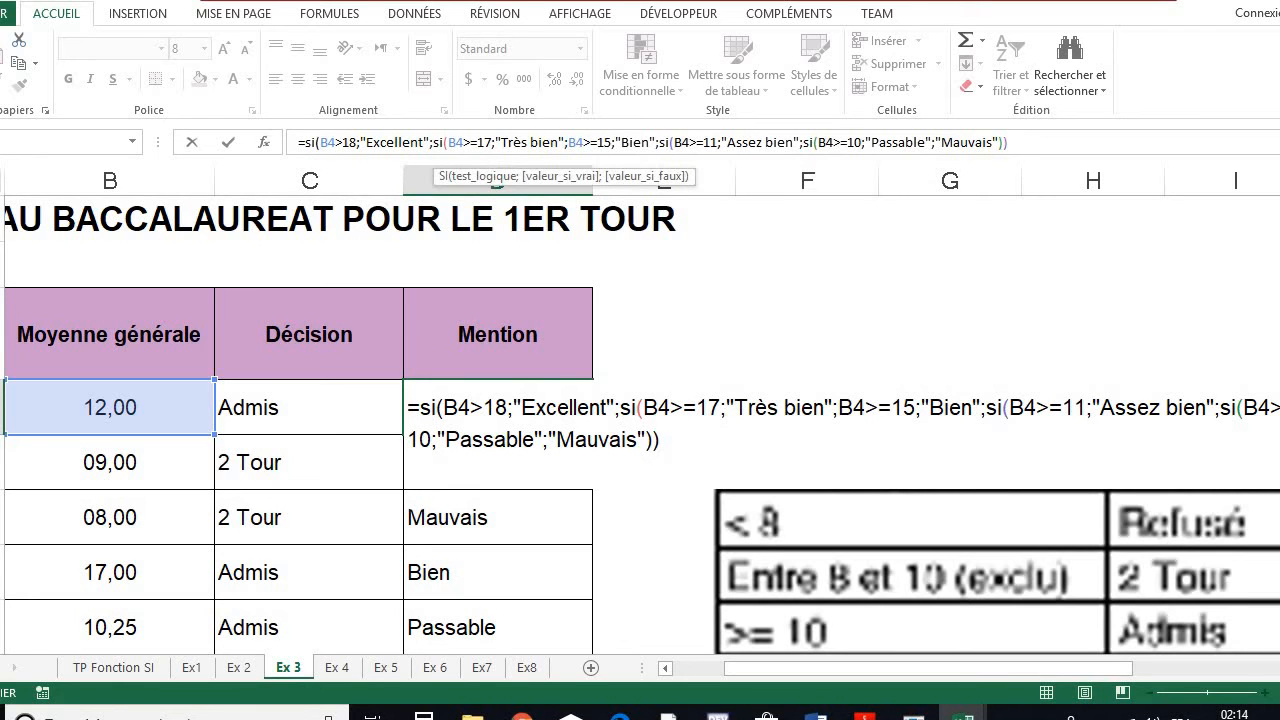
type("))")
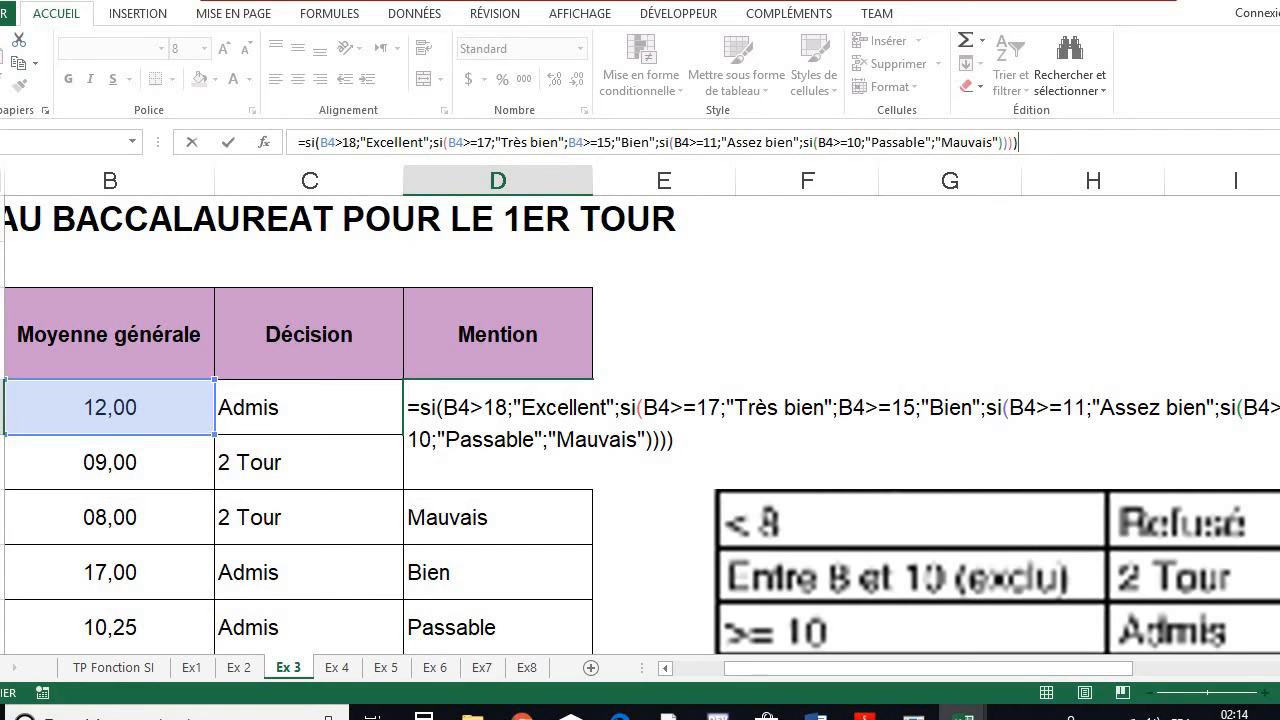
key("Return")
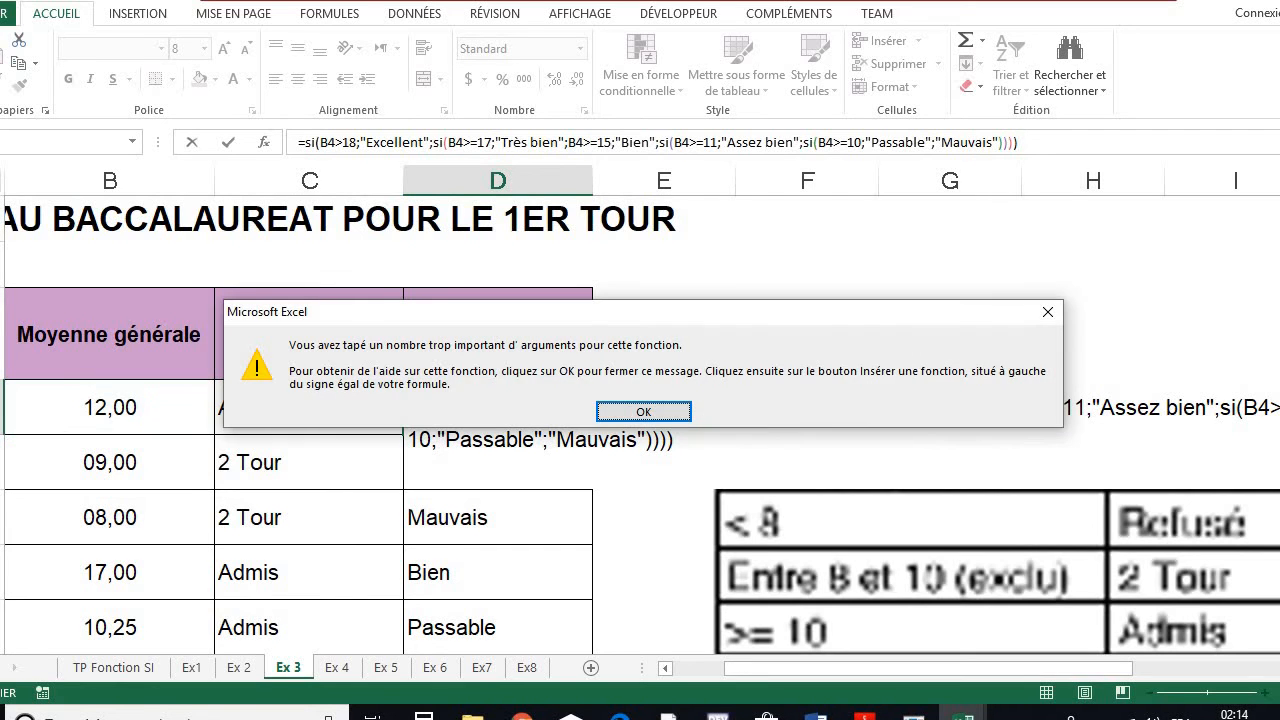
left_click(645, 411)
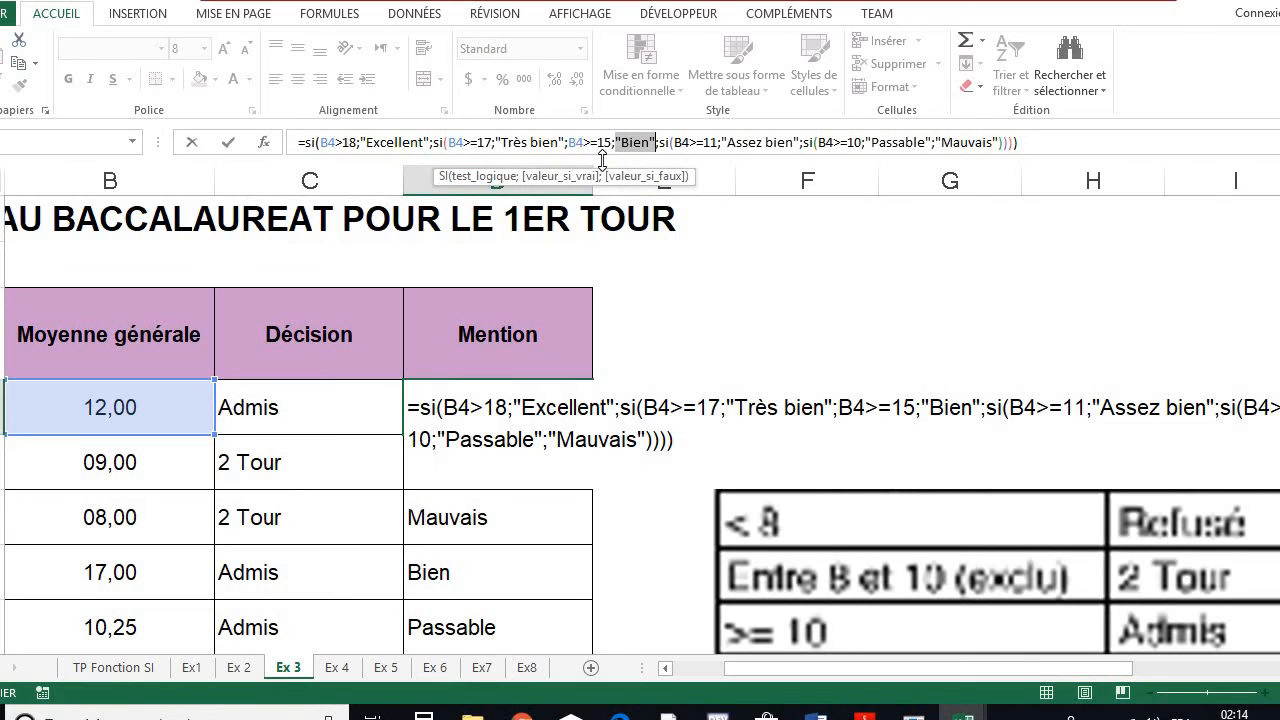
Step: Remove one closing parenthesis from the end of the D4 formula
left_click(672, 140)
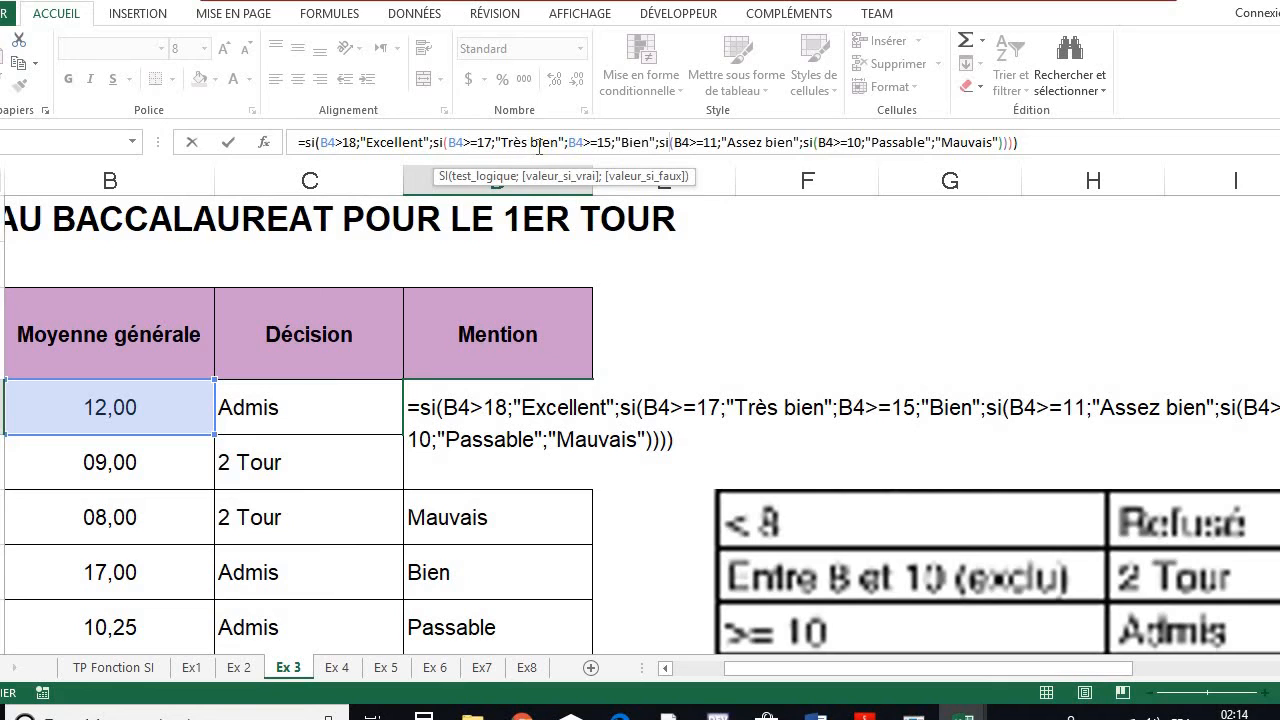
left_click(672, 143)
left_click(1030, 142)
key("BackSpace")
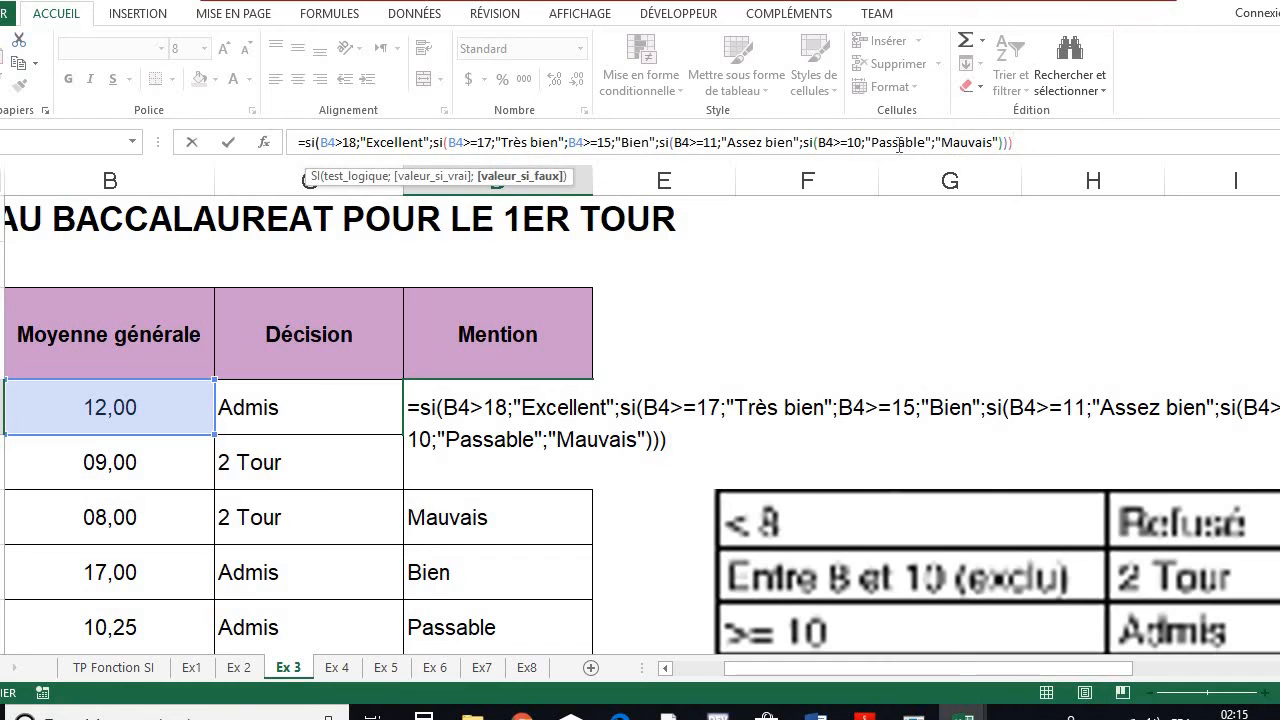
Step: Insert a closing parenthesis just before "Mauvais" in the D4 formula and try to validate it again
left_click(941, 143)
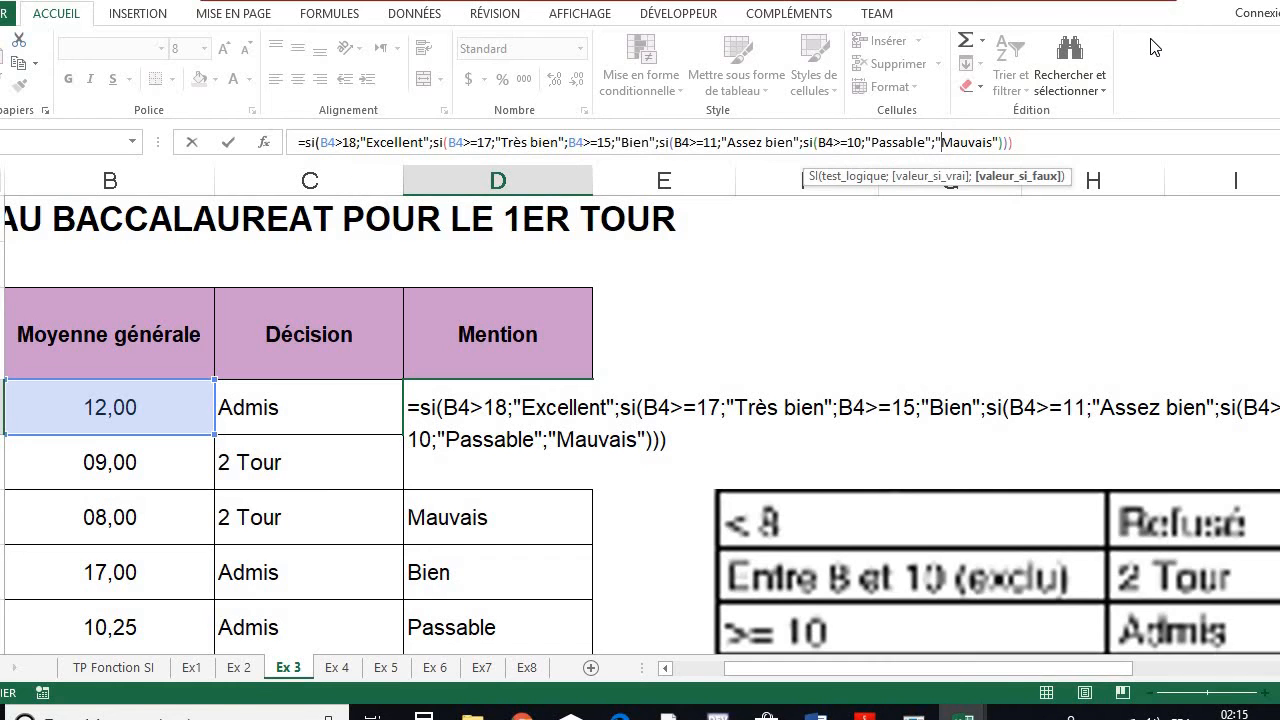
type(")")
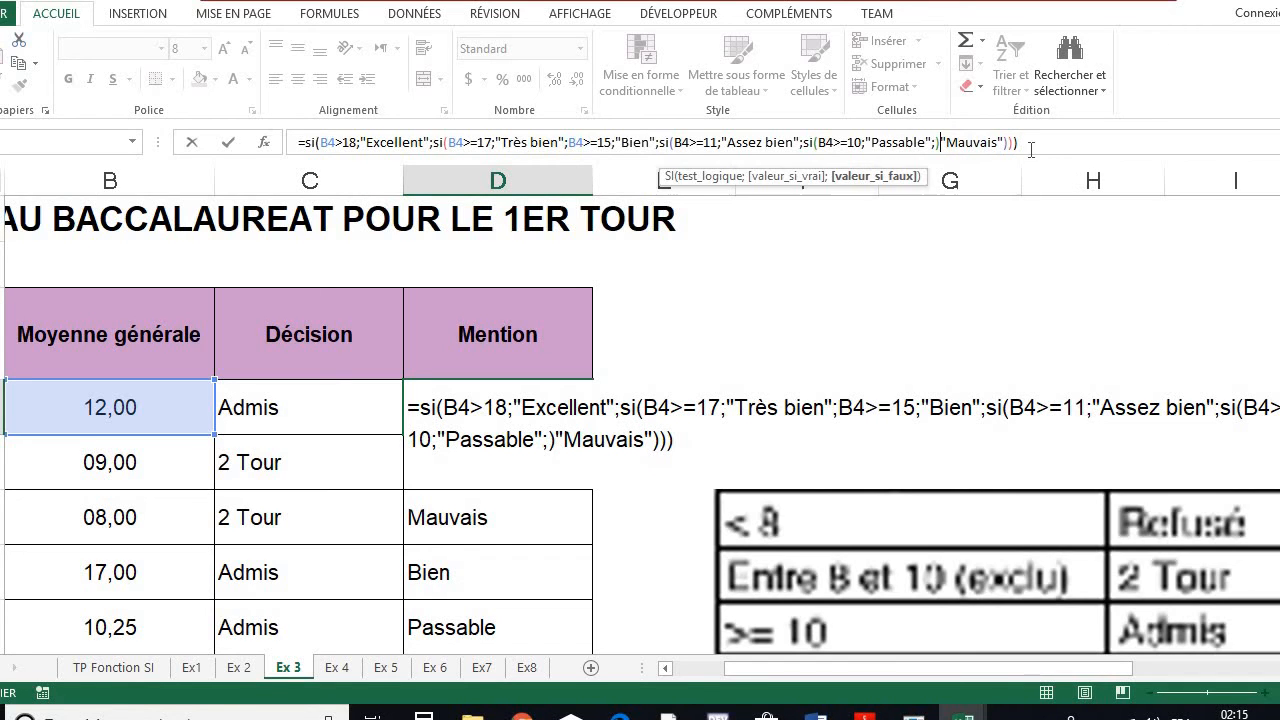
key("Return")
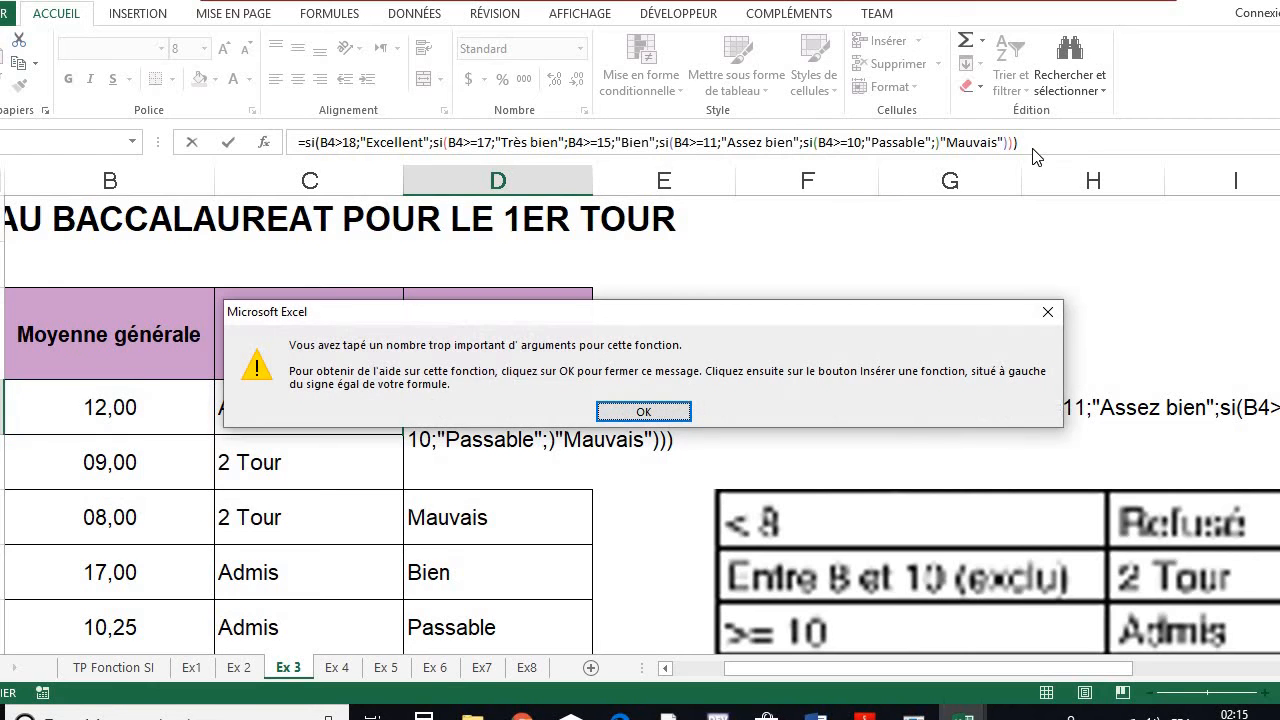
key("Return")
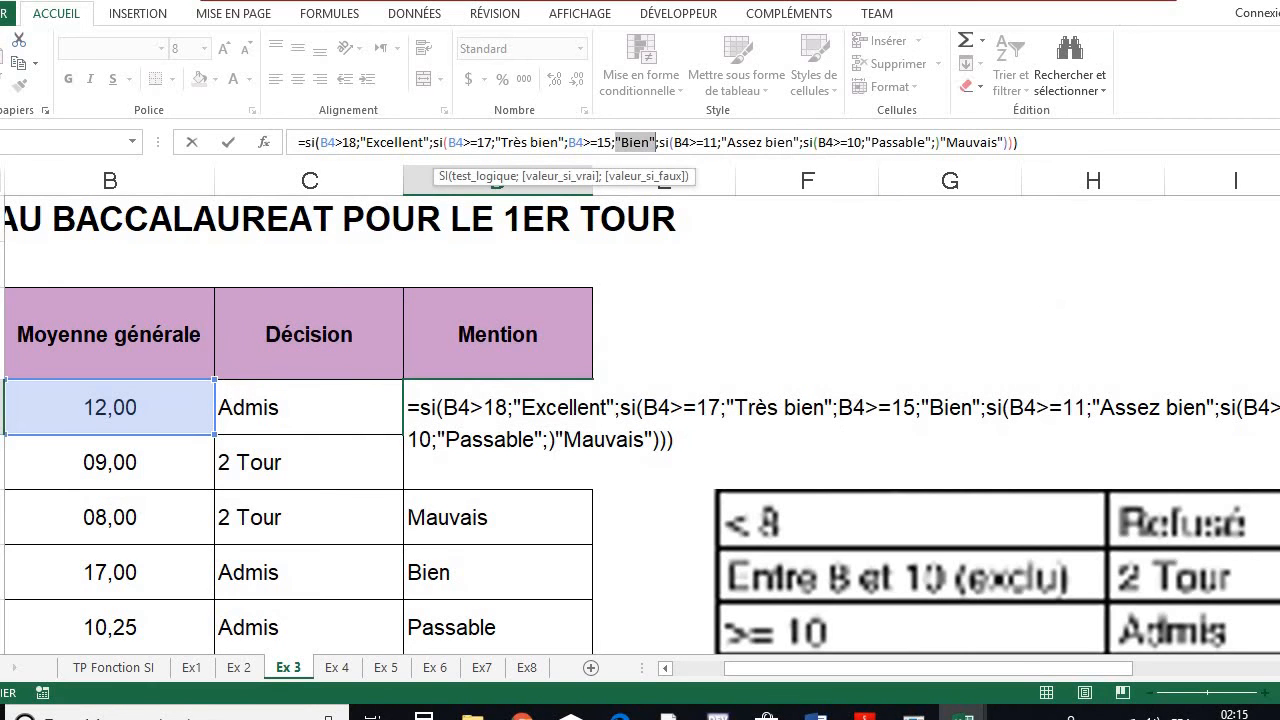
Step: Delete everything after "Bien" in the D4 formula, including the "Assez bien", "Passable" and "Mauvais" parts
left_click(630, 143)
left_click(658, 143)
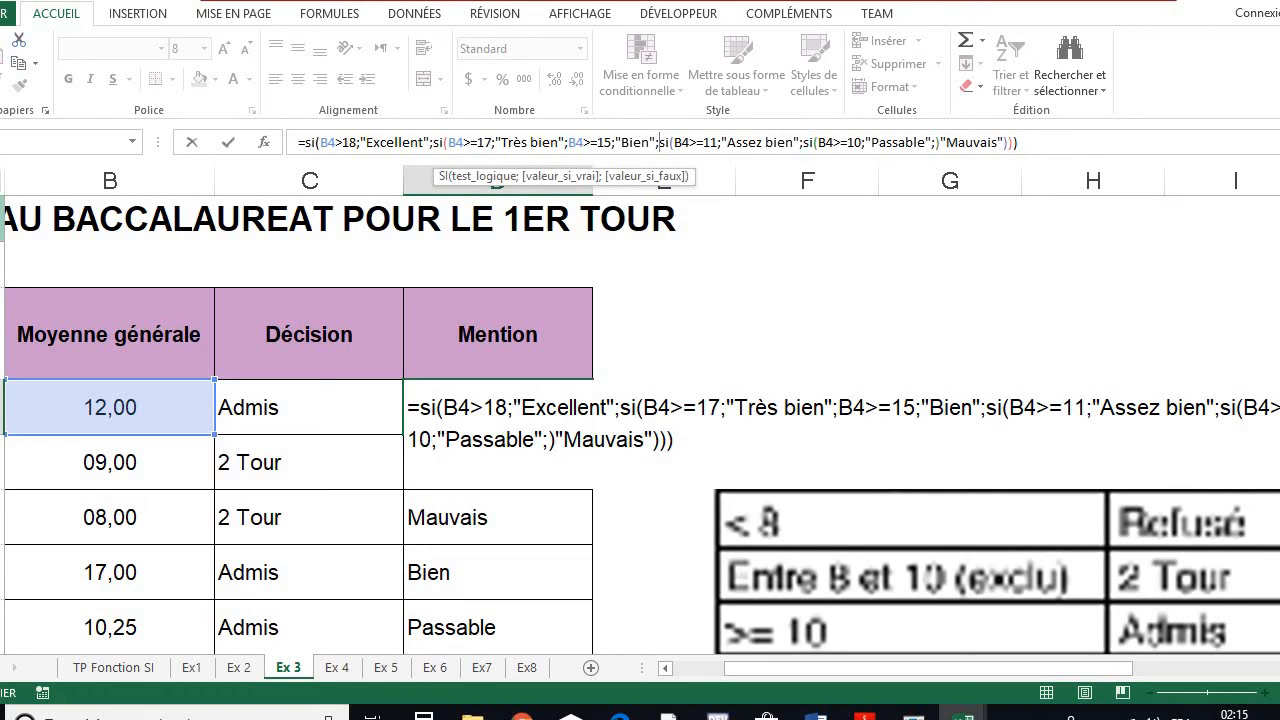
key("Delete")
key("Delete")
key("Delete")
key("Delete")
key("Delete")
key("Delete")
key("Delete")
key("Delete")
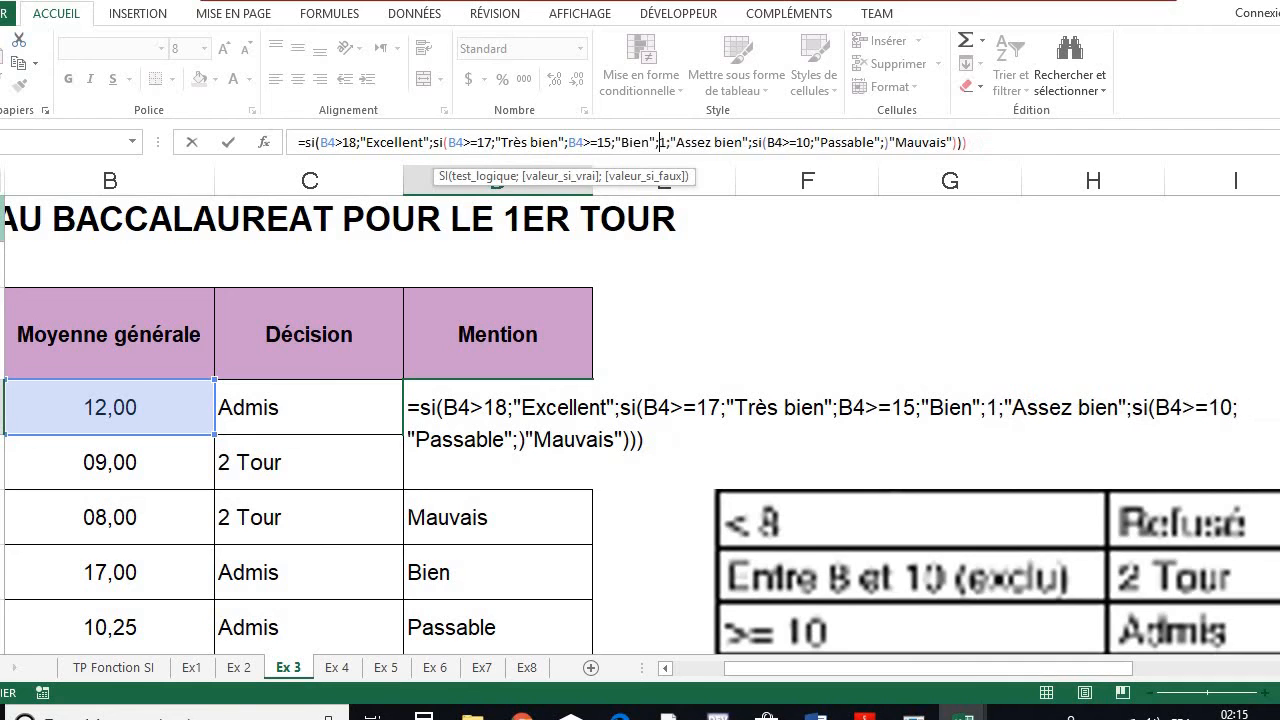
key("Delete")
key("Delete")
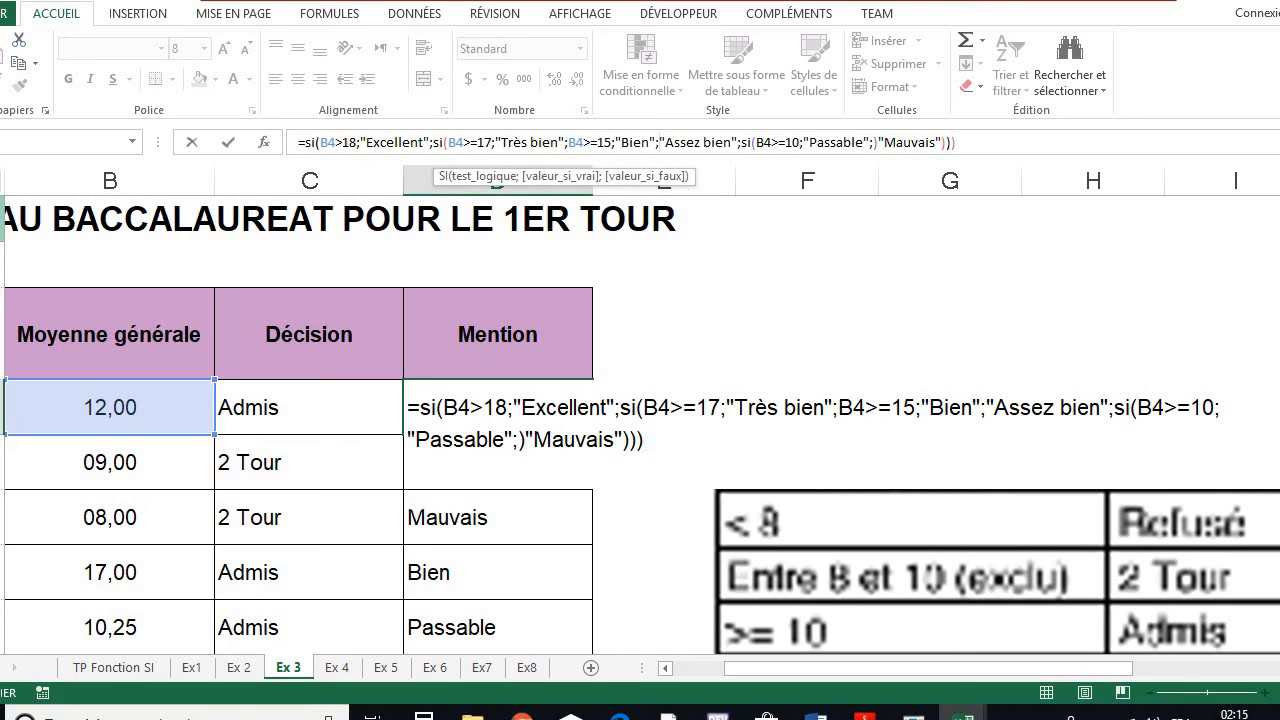
key("Delete")
key("Delete")
key("Delete")
key("Delete")
key("Delete")
key("Delete")
key("Delete")
key("Delete")
key("Delete")
key("Delete")
key("Delete")
key("Delete")
key("Delete")
key("Delete")
key("Delete")
key("Delete")
key("Delete")
key("Delete")
key("Delete")
key("Delete")
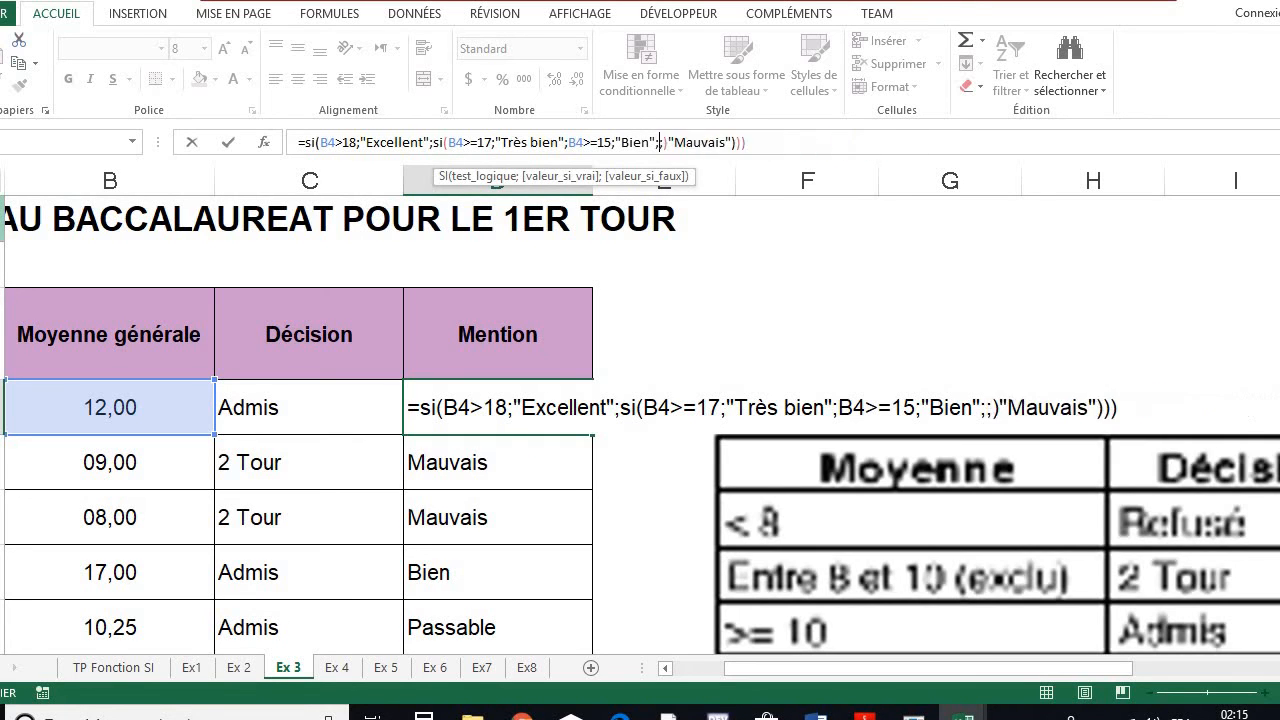
key("Delete")
key("Delete")
key("Delete")
key("Delete")
key("Delete")
key("Delete")
key("Delete")
key("Delete")
key("Delete")
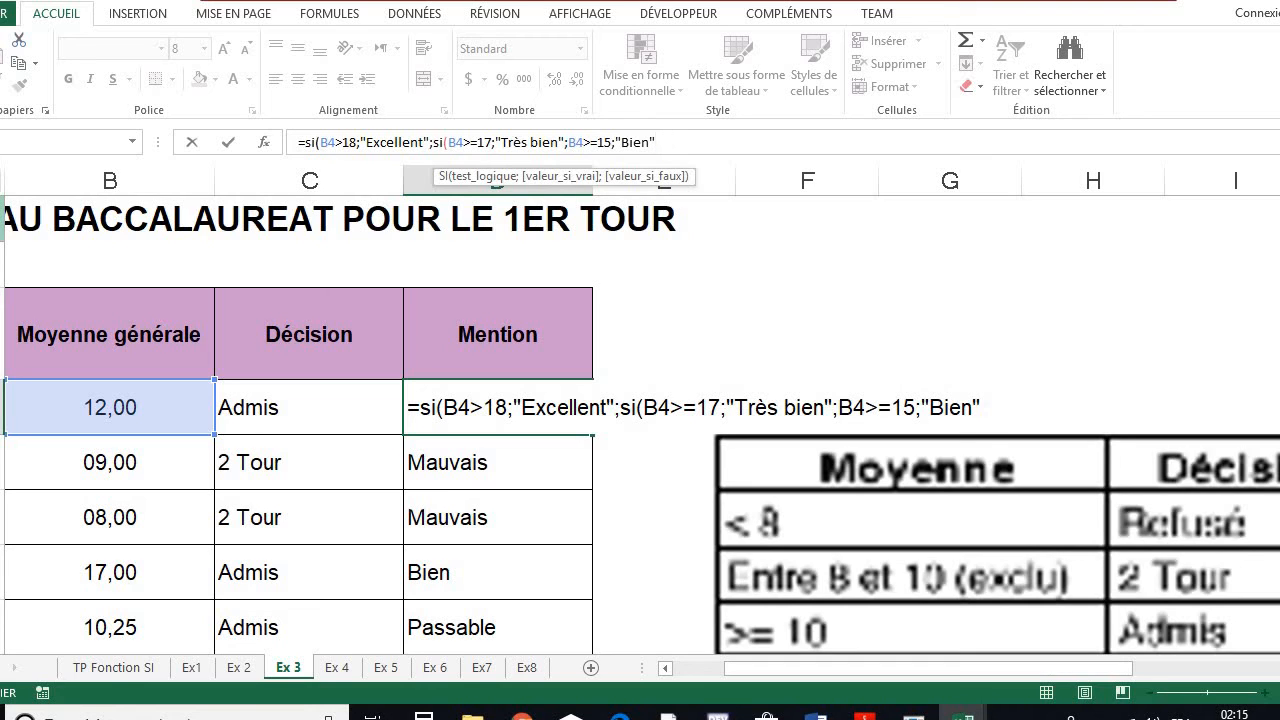
Step: Change the first test in the D4 formula to B4>=18
left_click(346, 141)
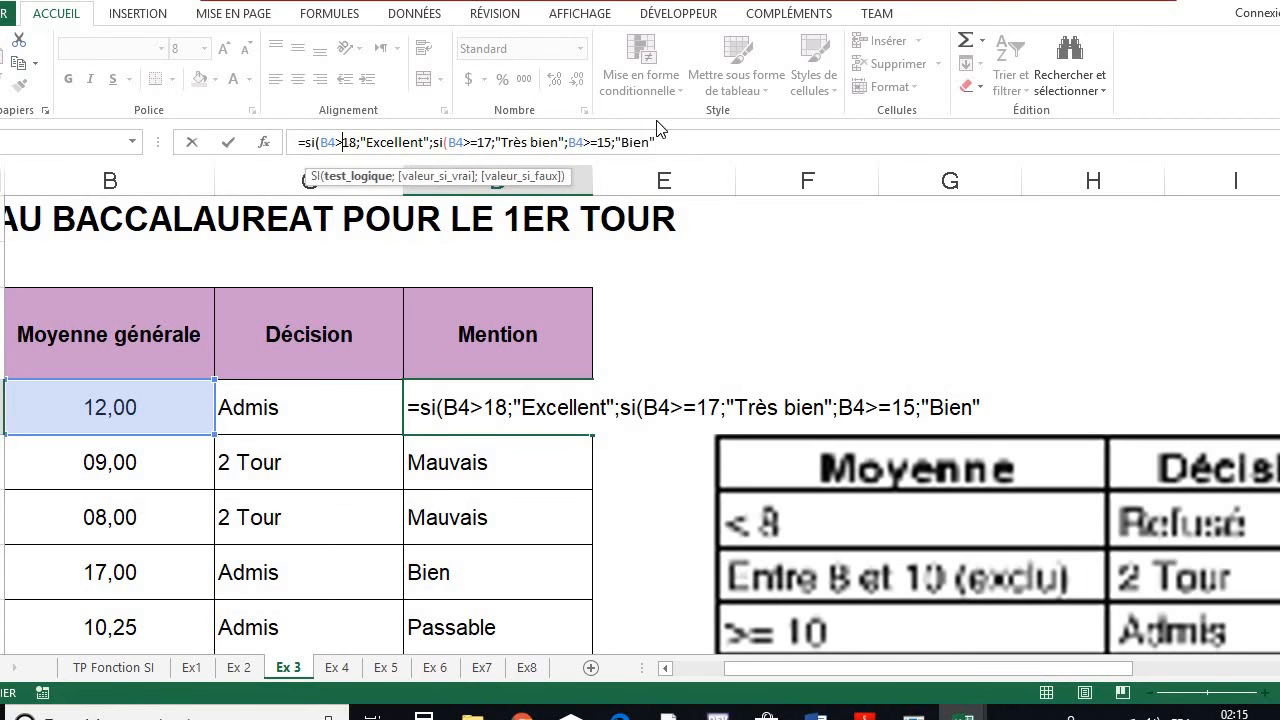
type("=")
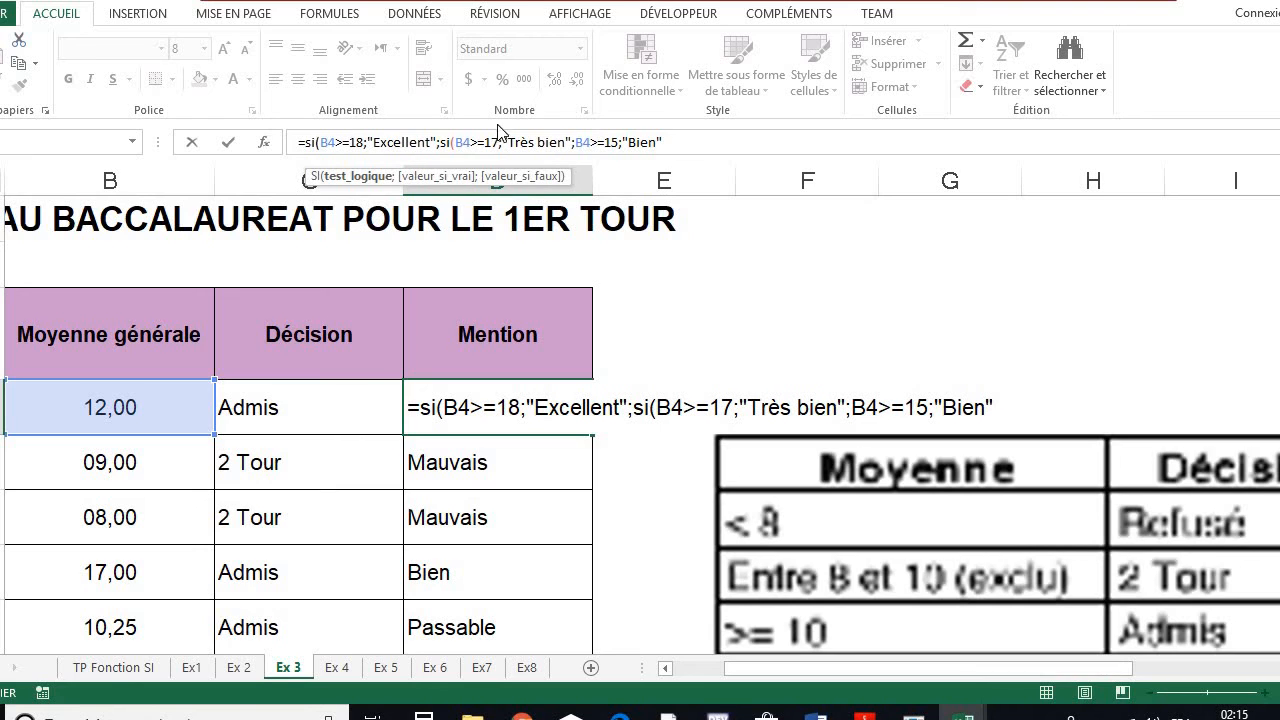
left_click(594, 142)
type(">")
left_click(681, 141)
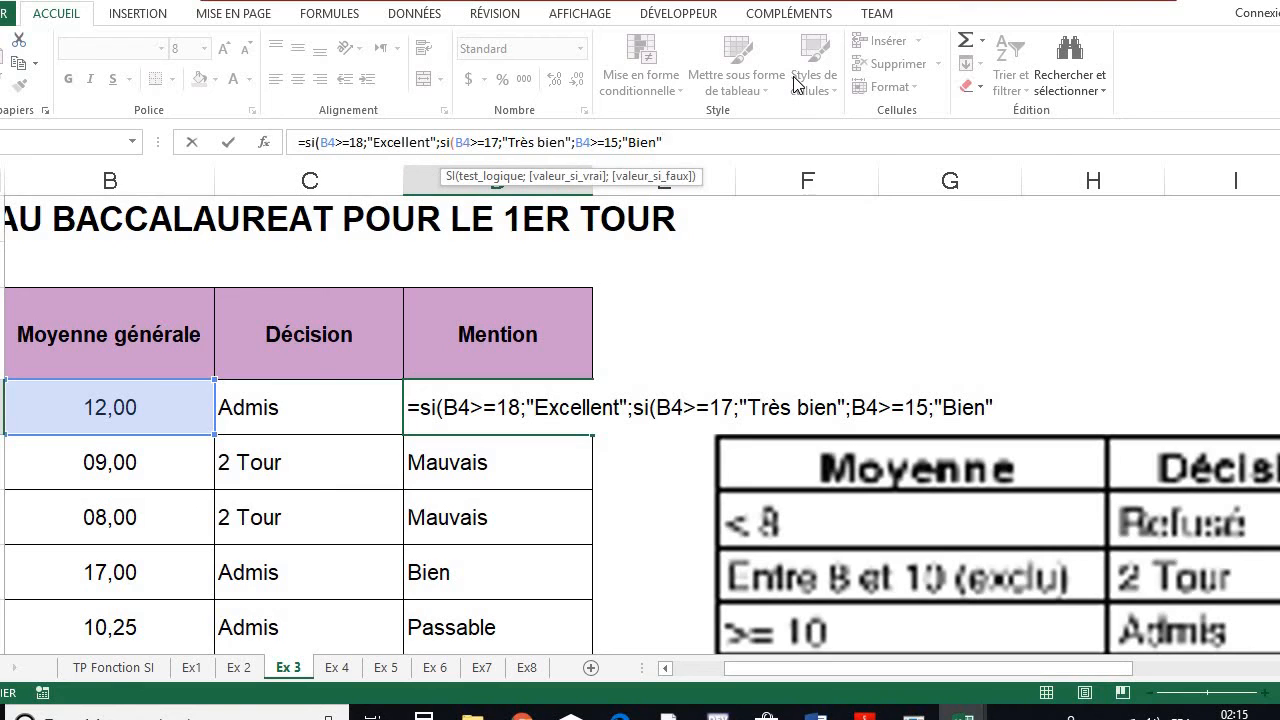
Step: Add a semicolon after "Bien" and insert the missing si( before B4>=15 in the D4 formula
type(":")
type(";")
left_click(577, 142)
type("si(")
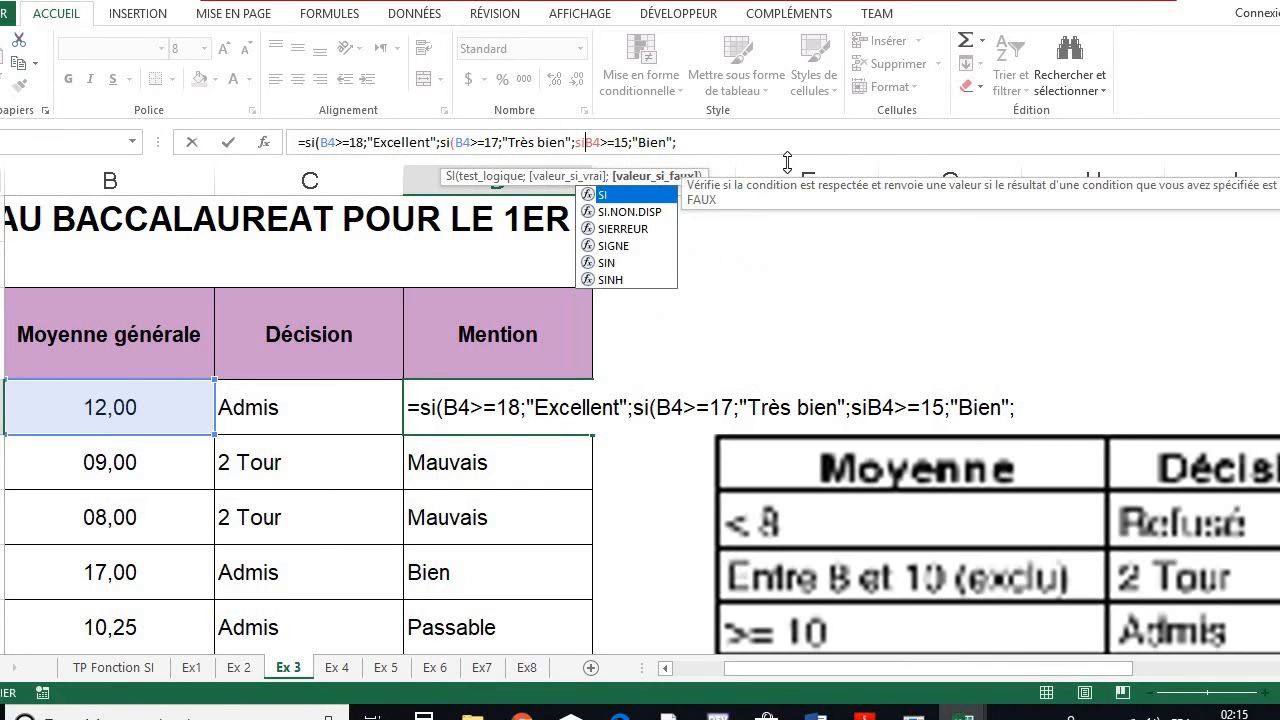
left_click(793, 145)
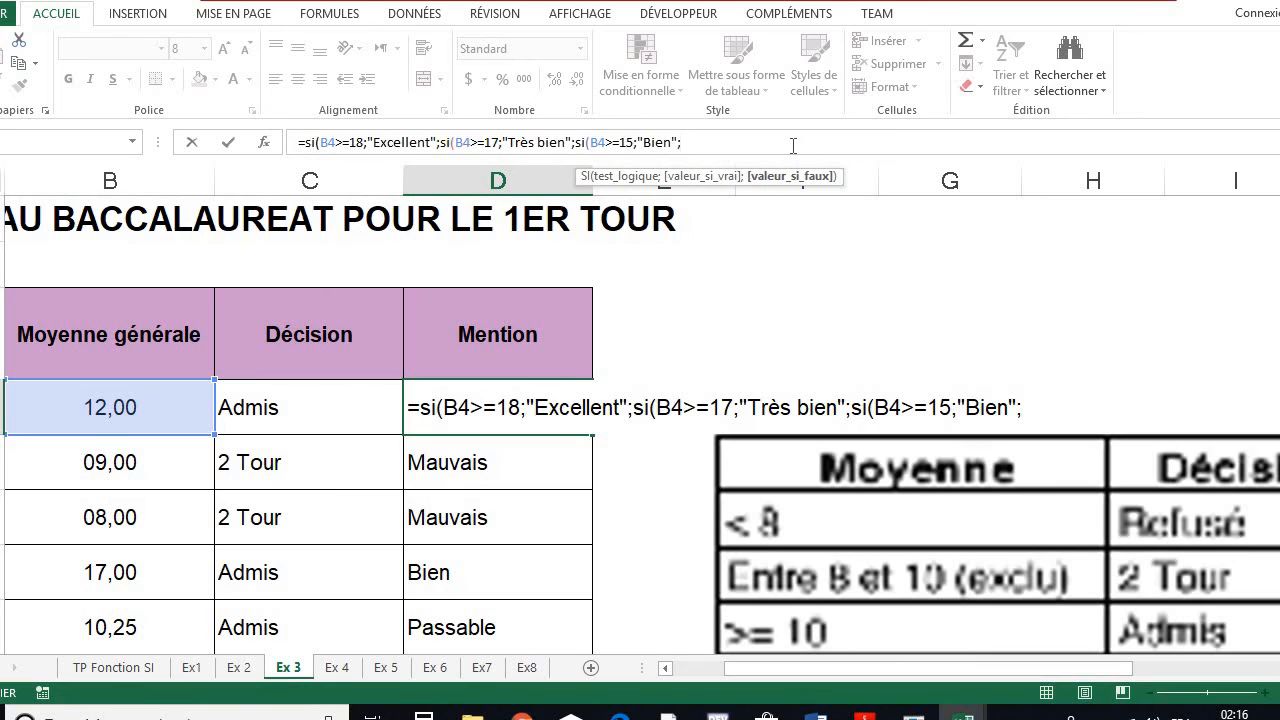
Step: Nest another SI at the end of the D4 formula that returns "Assez bien" when B4>=12
type("si(")
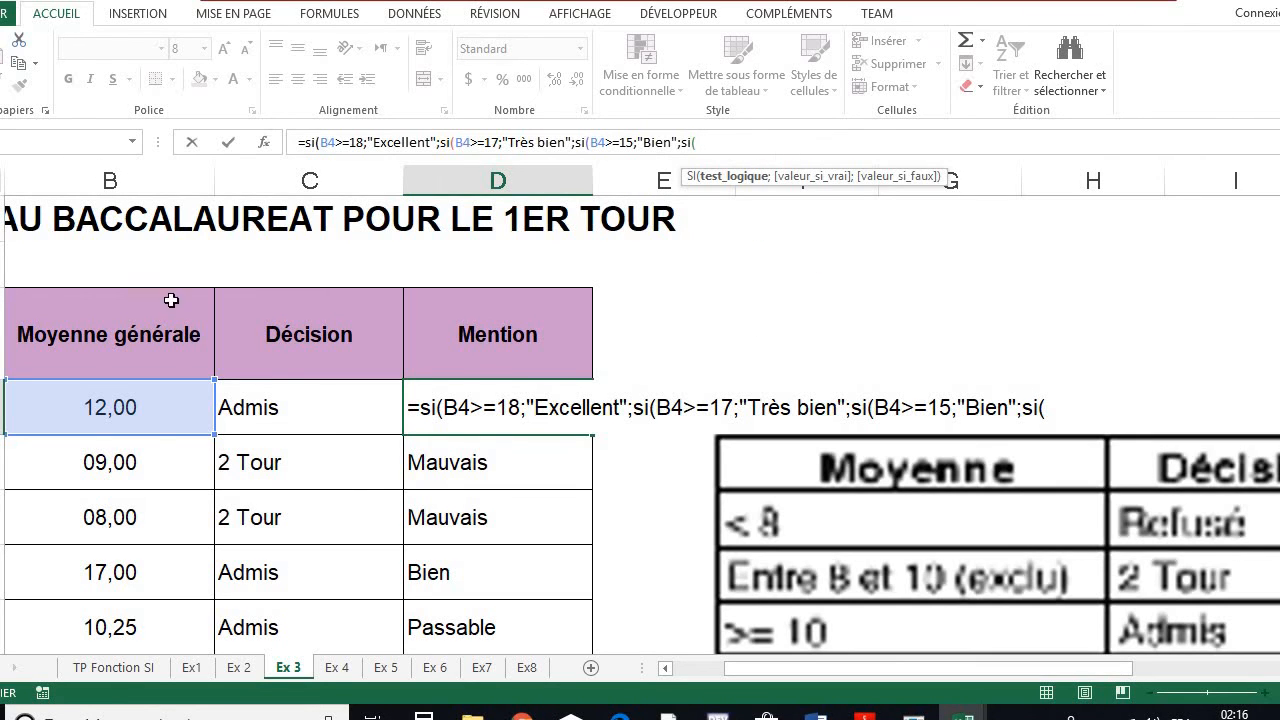
left_click(136, 420)
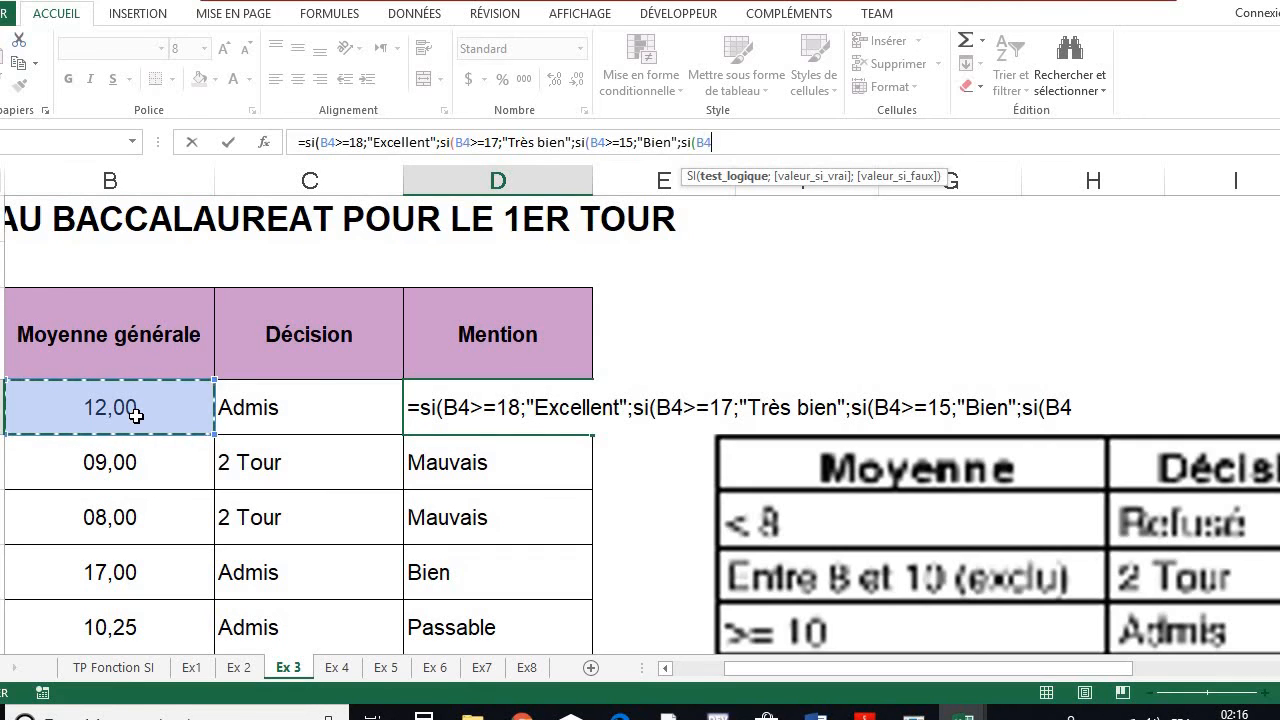
type(">=")
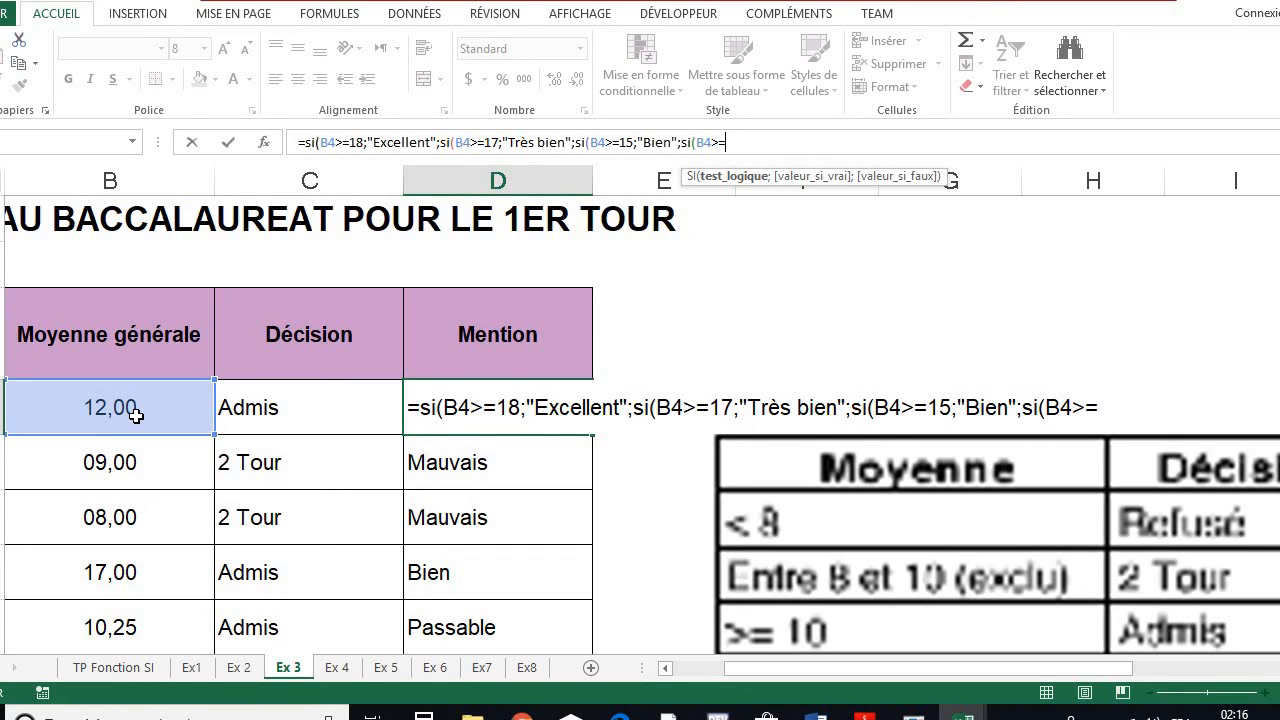
type("12;")
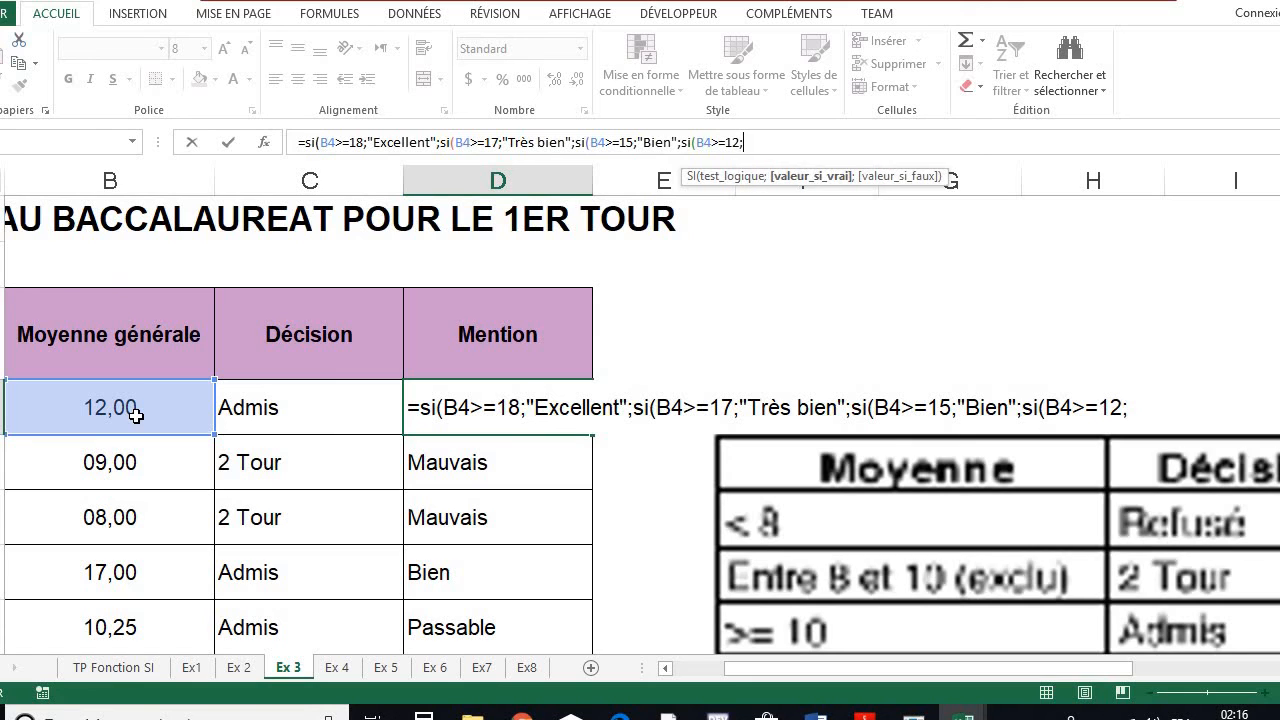
type("\"Ass")
type("ez bien")
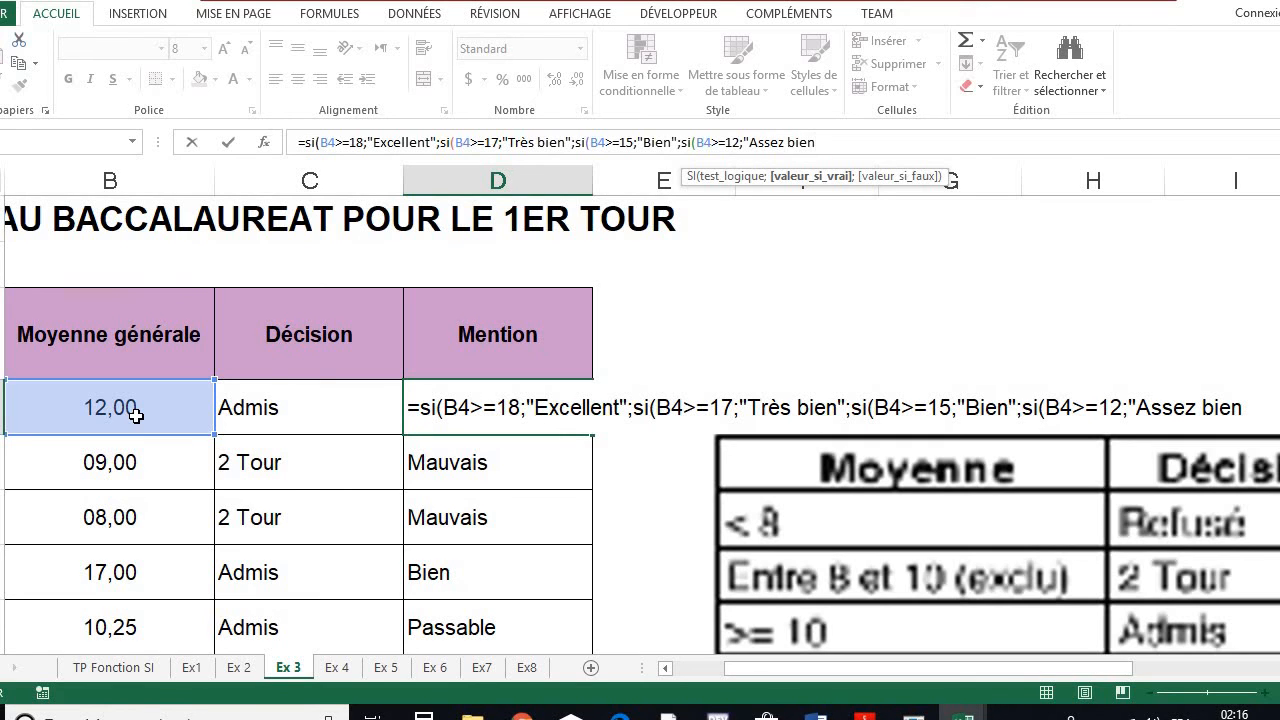
Step: Nest a further SI in the D4 formula that returns "Passable" when B4>=10, followed by a semicolon
type("\";si(")
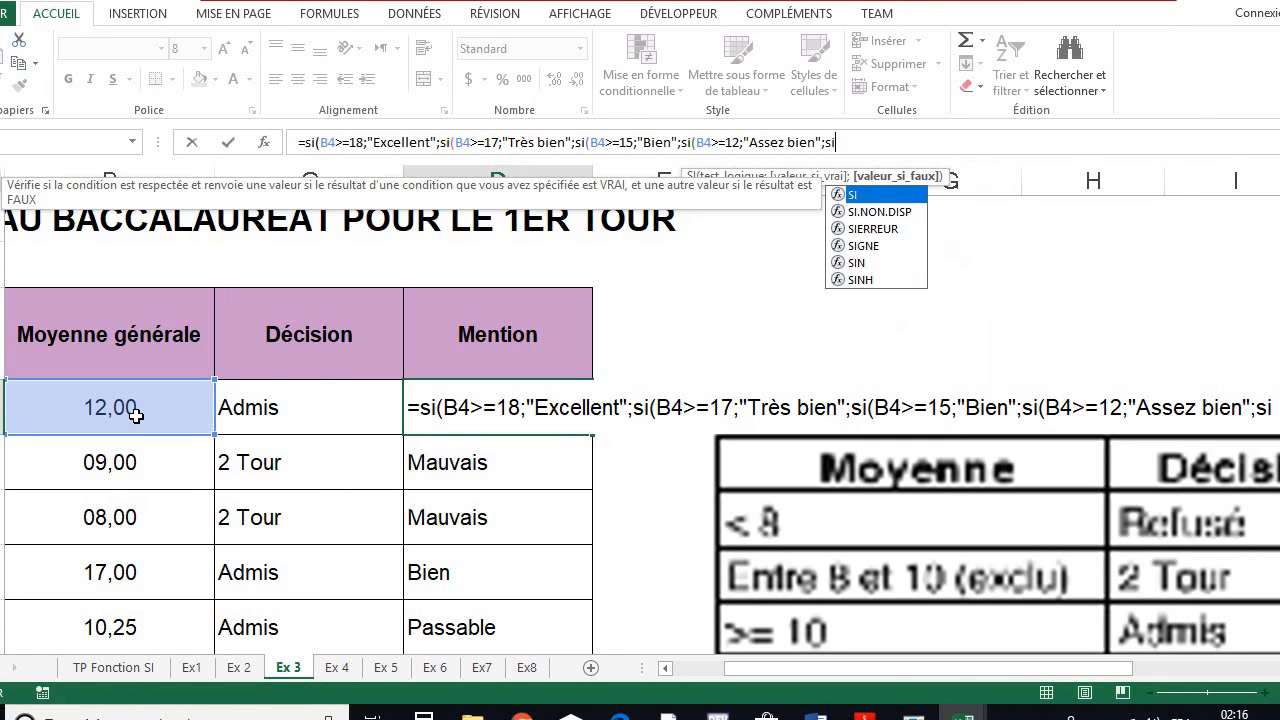
left_click(145, 407)
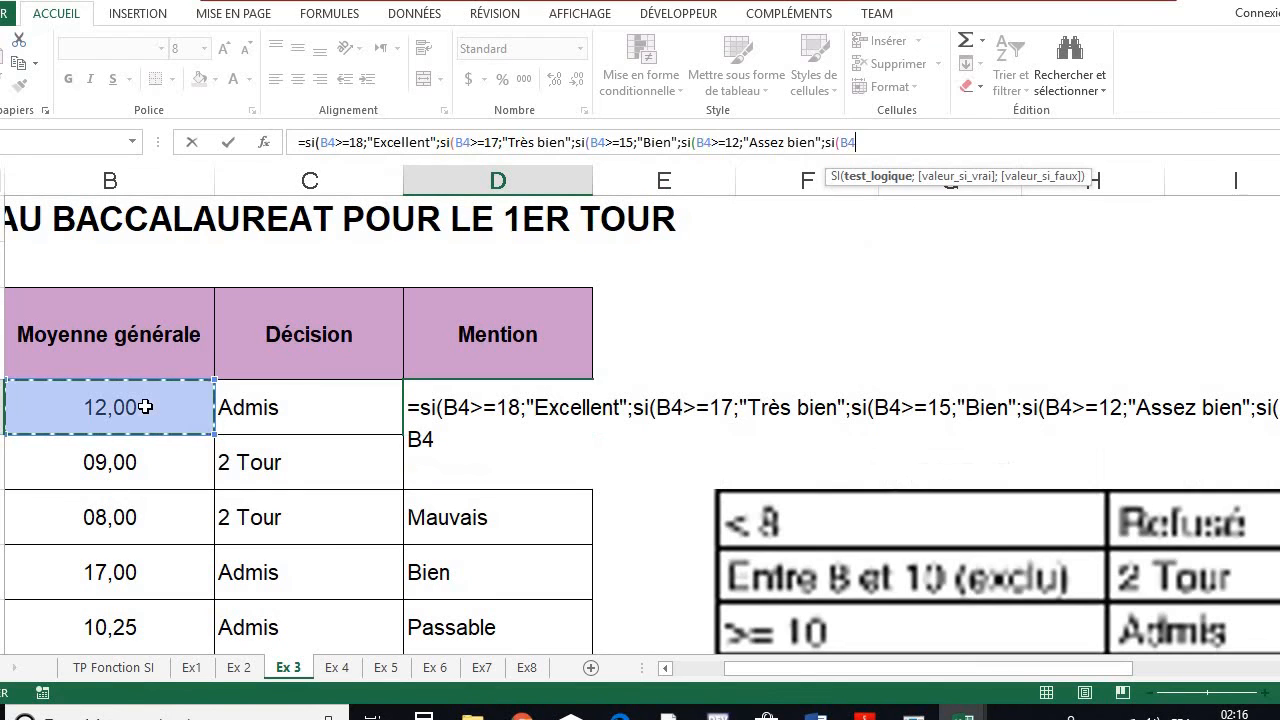
type(">=")
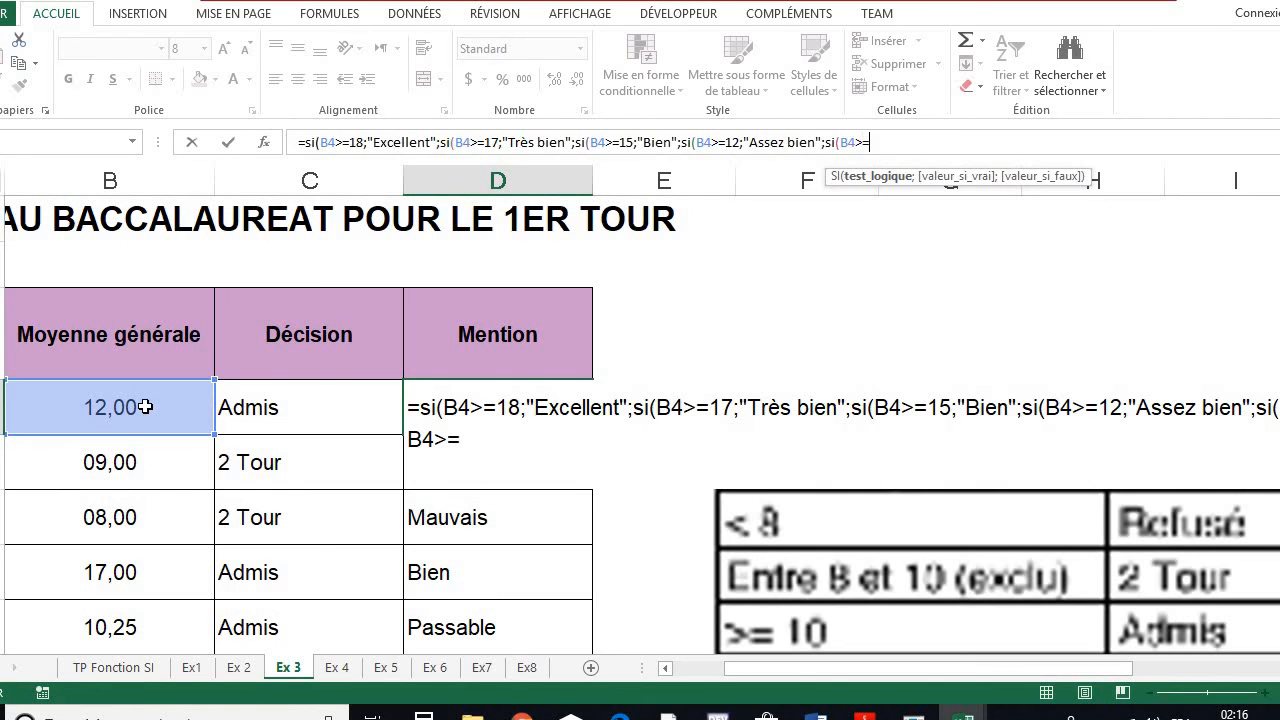
type("10;\"Paa")
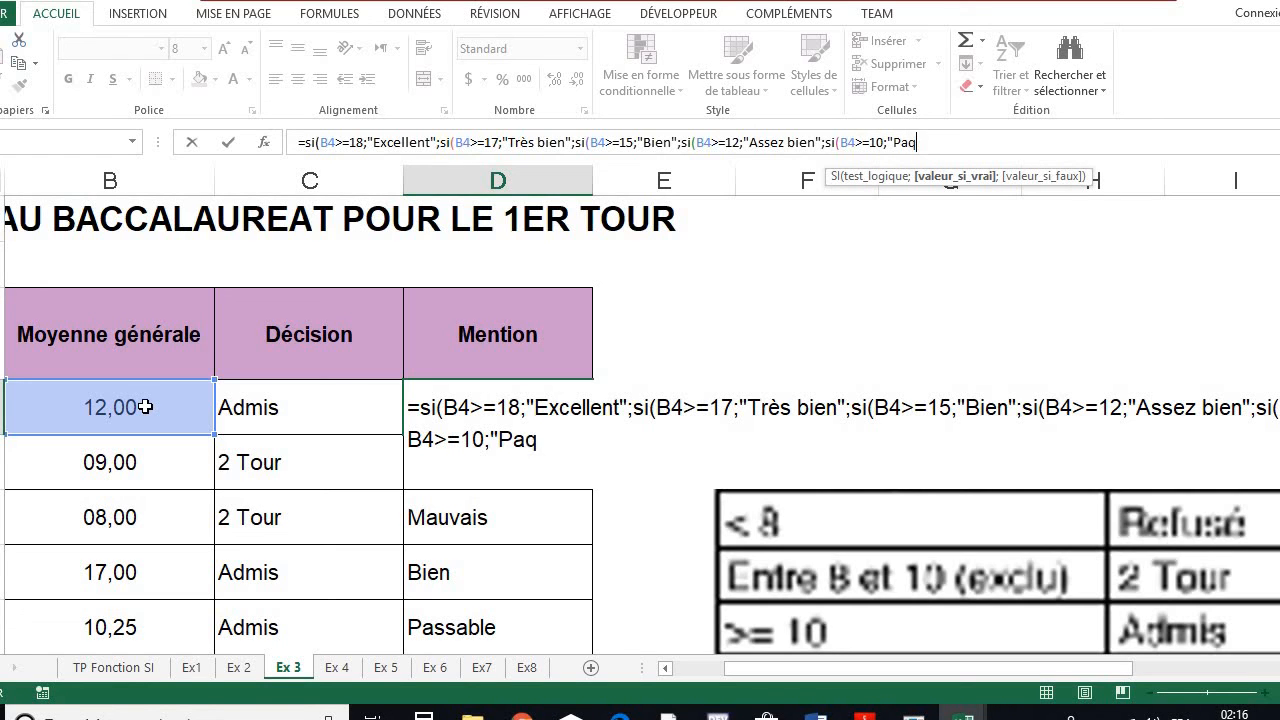
key("BackSpace")
type("ssable\"")
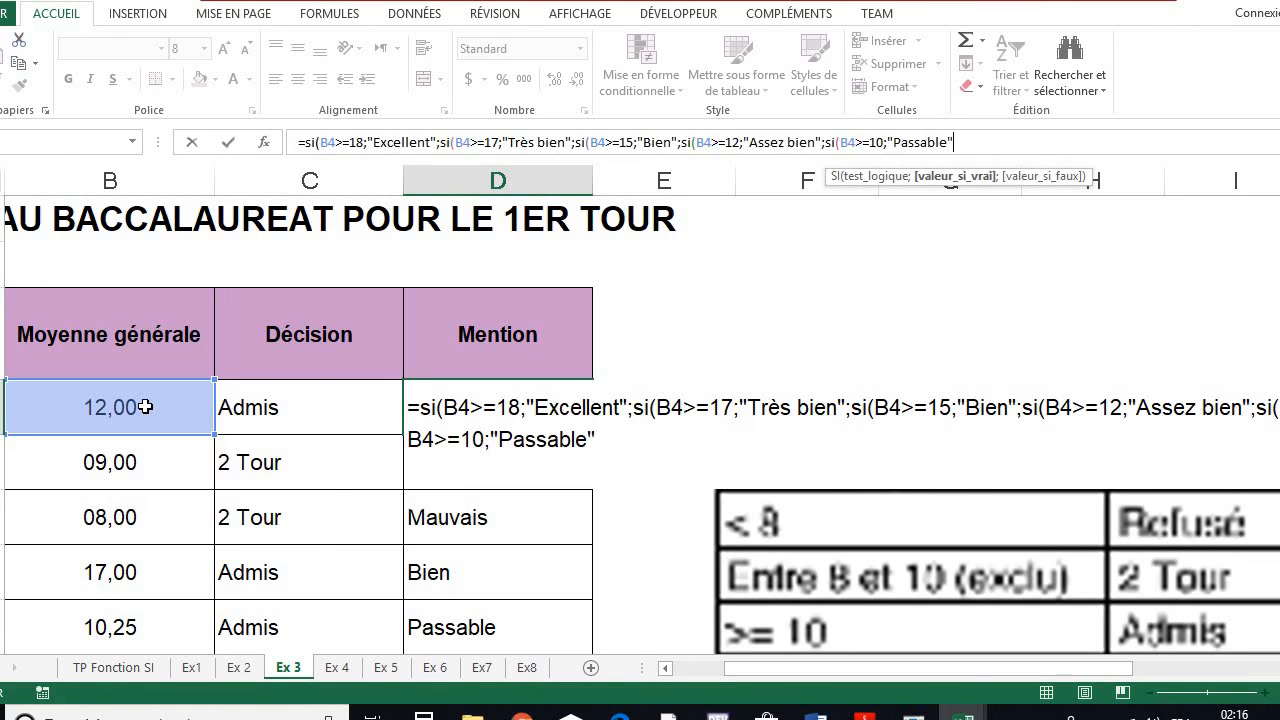
type(";")
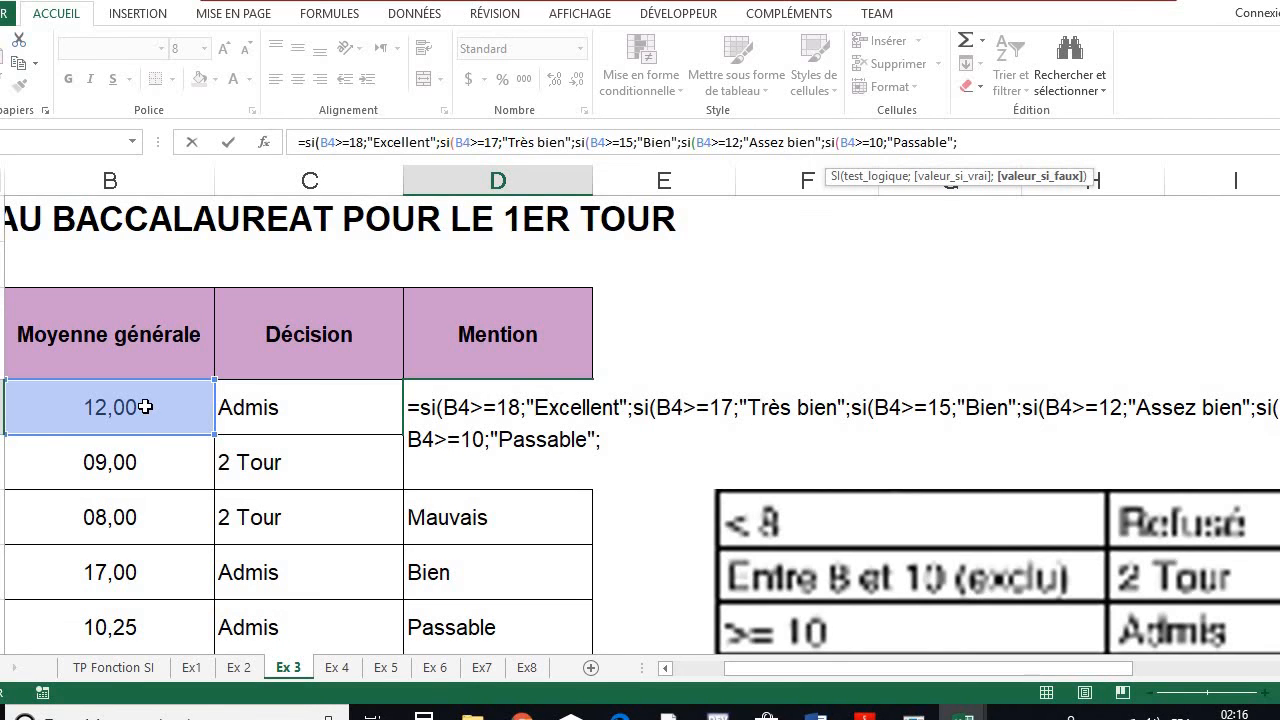
Step: Add "Mauvais" as the last value-if-false, close the D4 formula with five parentheses and validate it
type("\"mau")
key("BackSpace")
key("BackSpace")
key("BackSpace")
type("Mauvais")
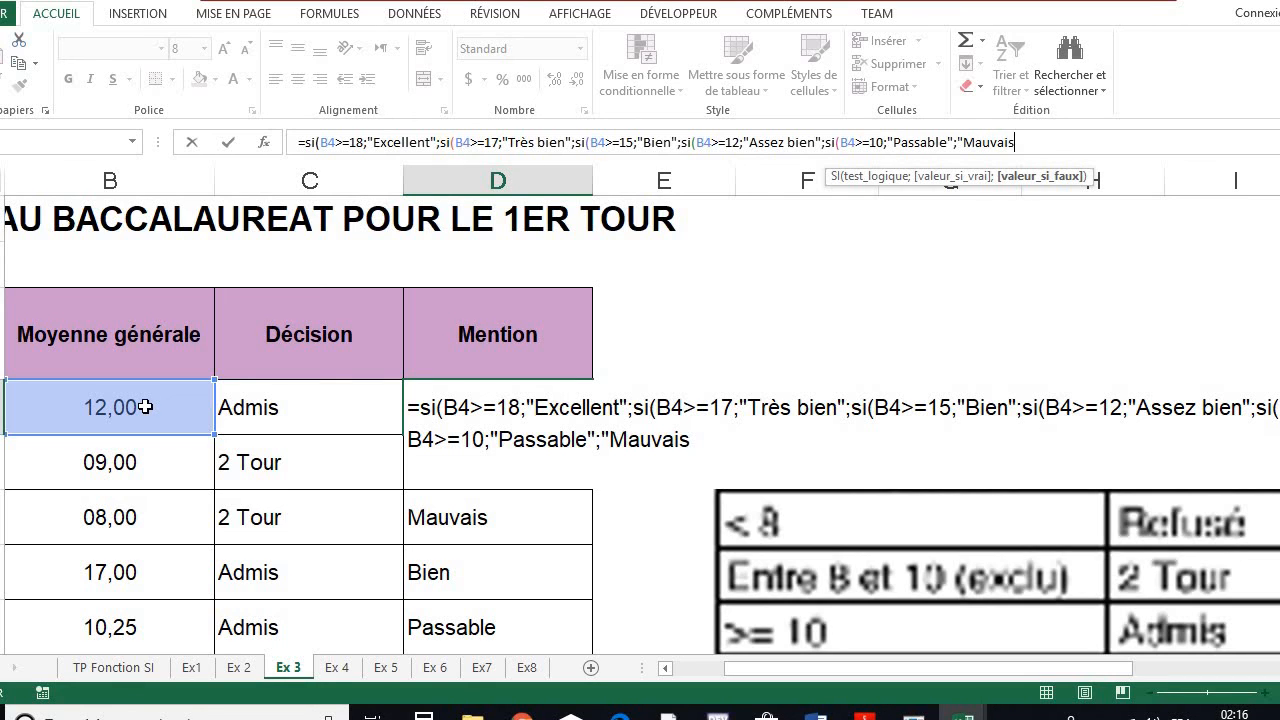
type("\")))))")
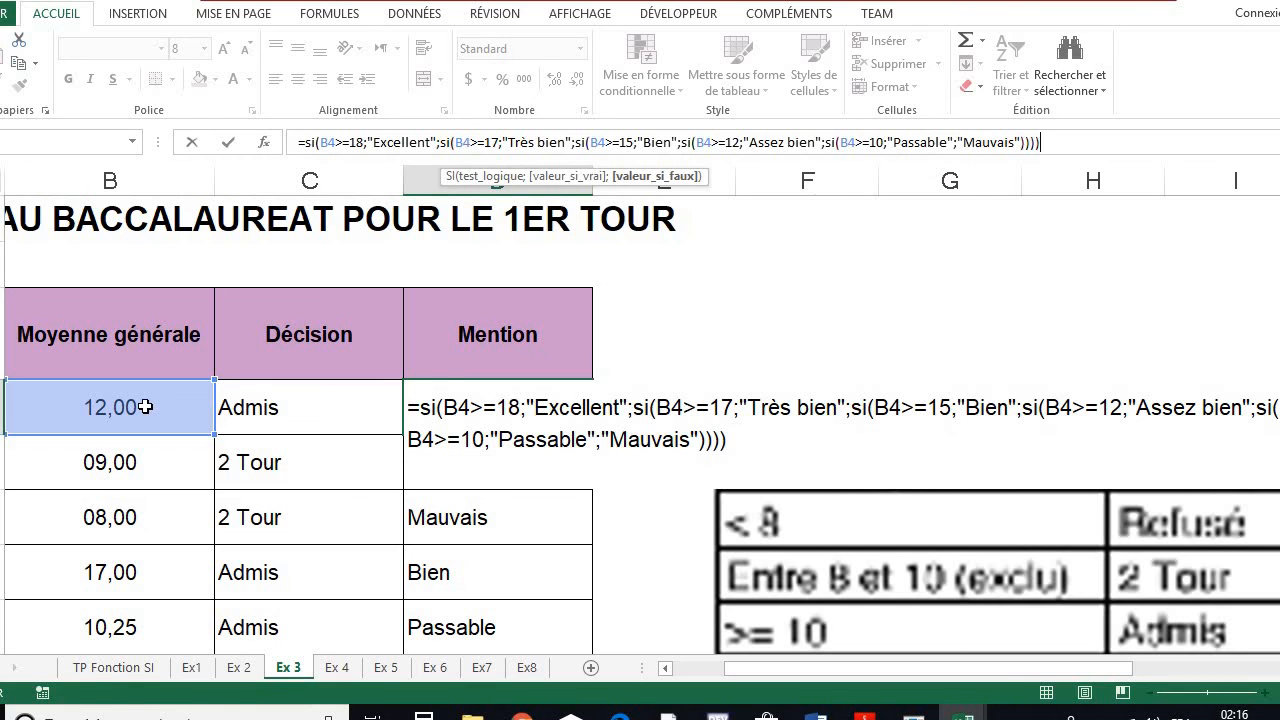
key("Return")
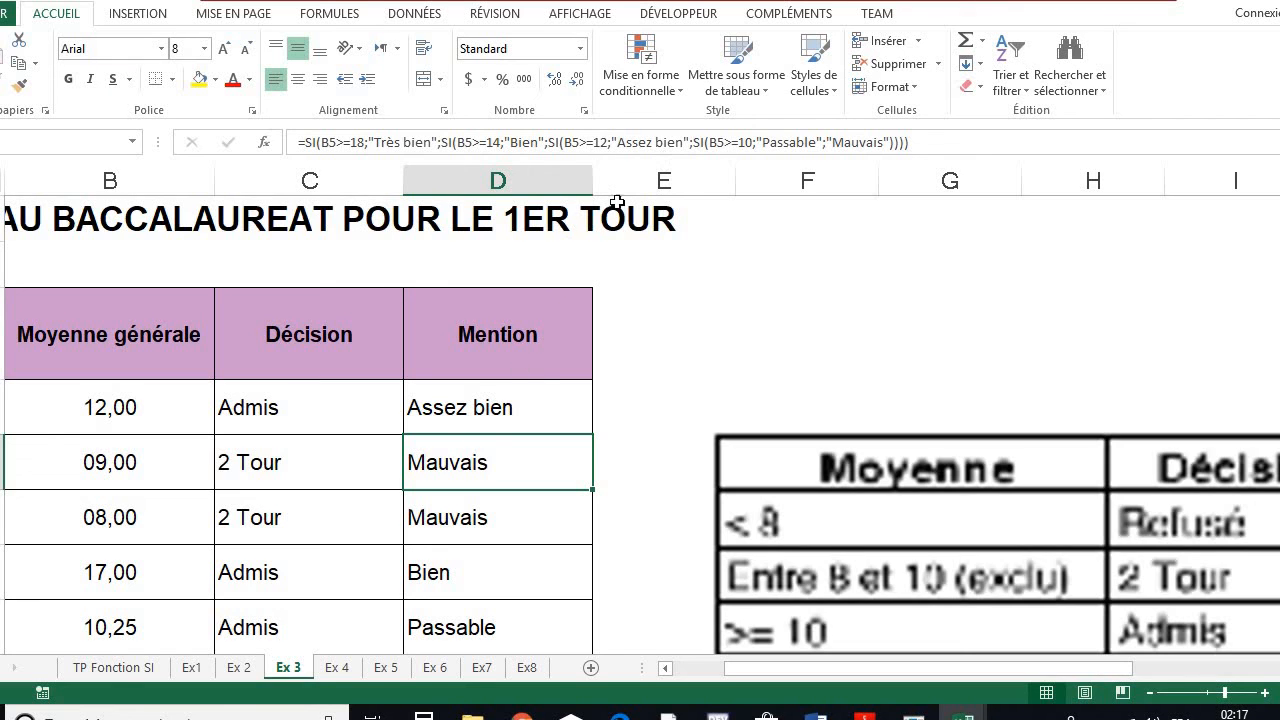
Step: Clear the old Mention formulas below D4, from D5 to D13
left_click(467, 405)
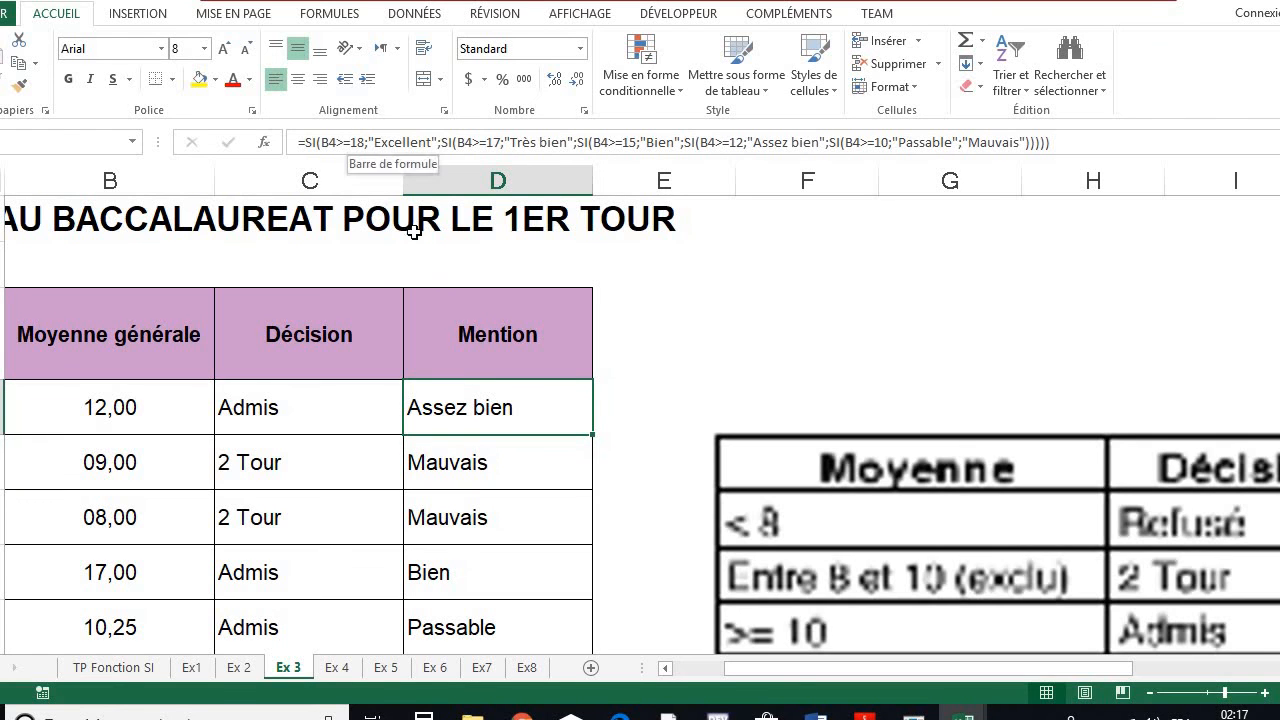
left_click_drag(478, 470, 492, 598)
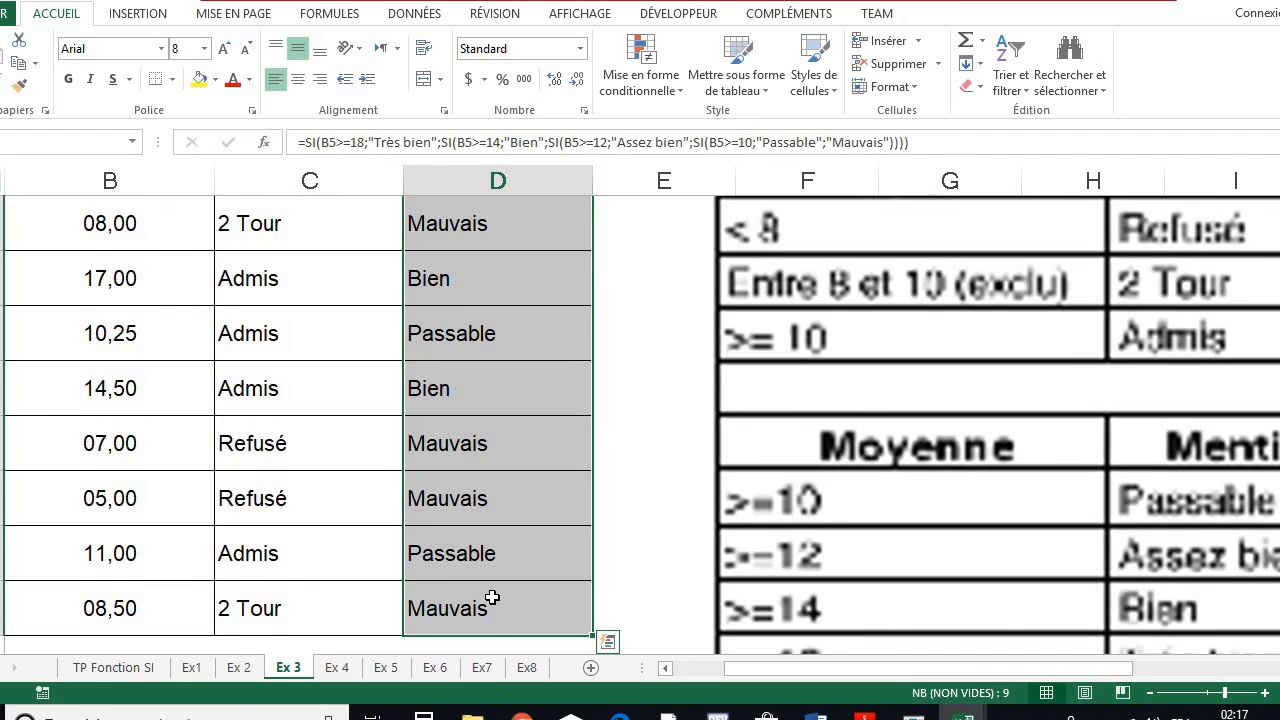
key("Delete")
Step: Make the D4 Mention result bold and centre it horizontally
scroll(486, 409, "up", 2)
left_click(491, 360)
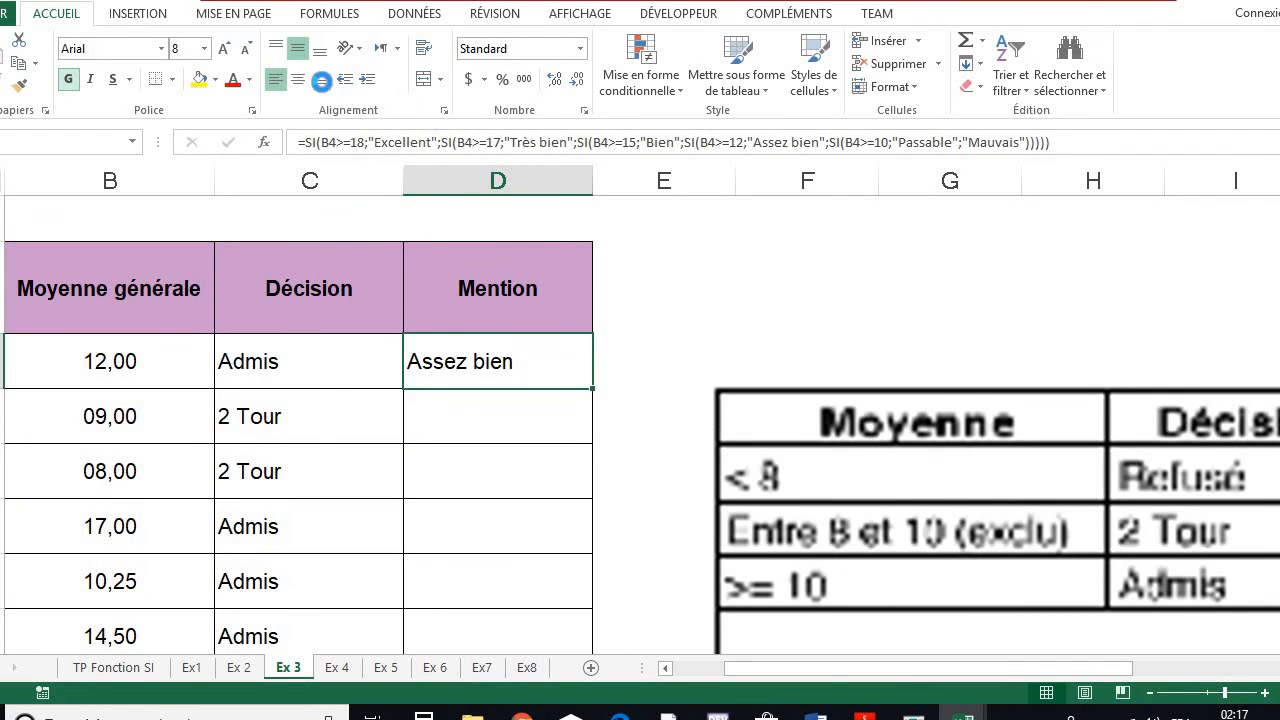
key("ctrl+g")
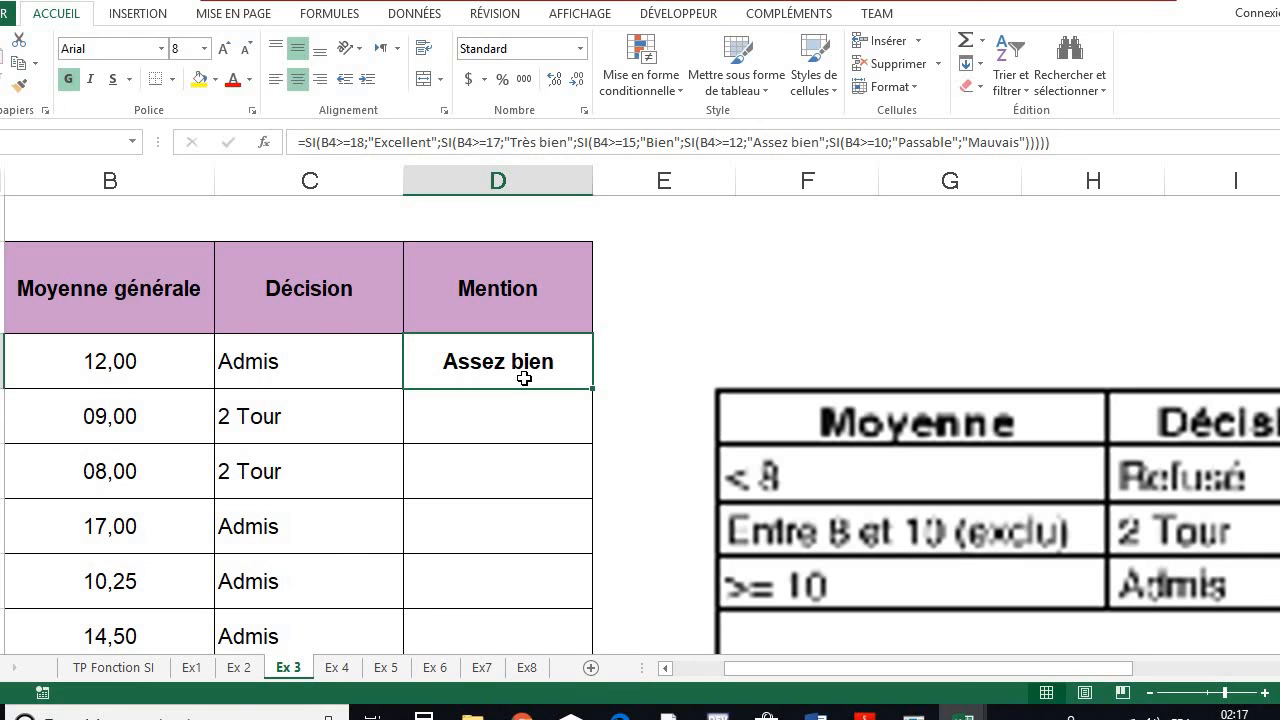
Step: Try filling the D4 formula down the Mention column to the last student's row
left_click_drag(593, 391, 585, 625)
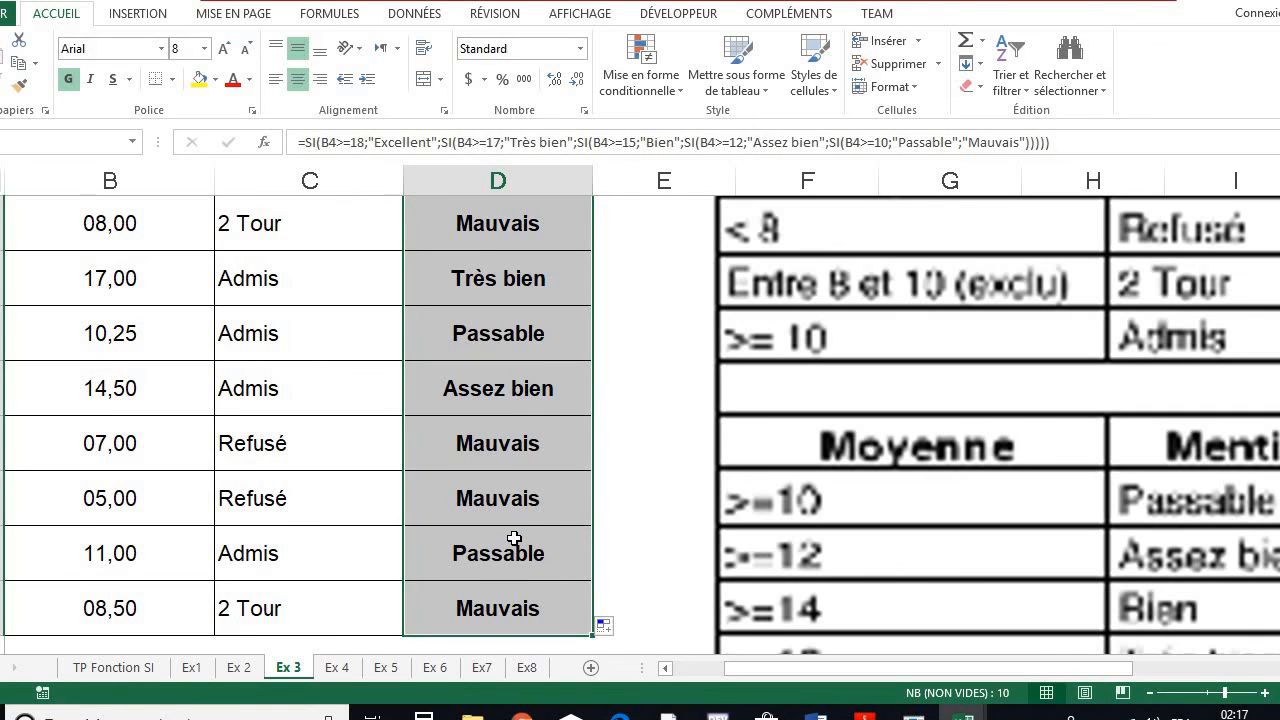
scroll(514, 534, "up", 2)
left_click(496, 408)
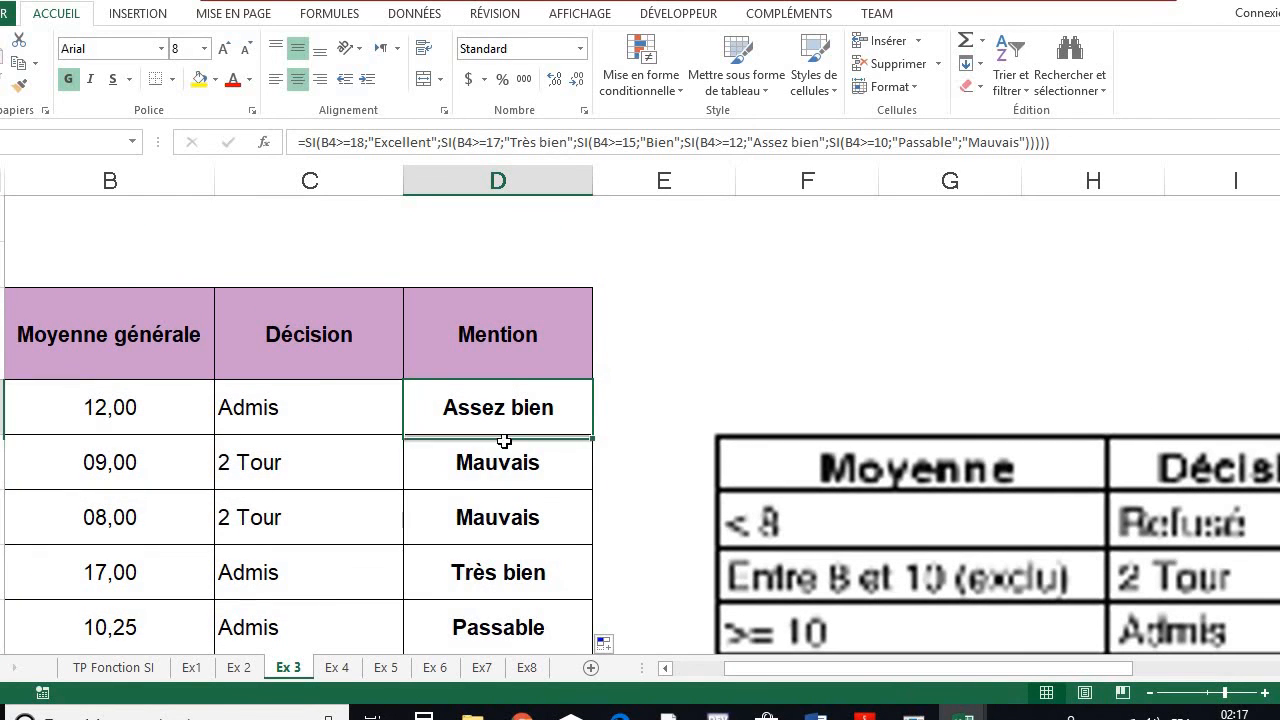
left_click(706, 668)
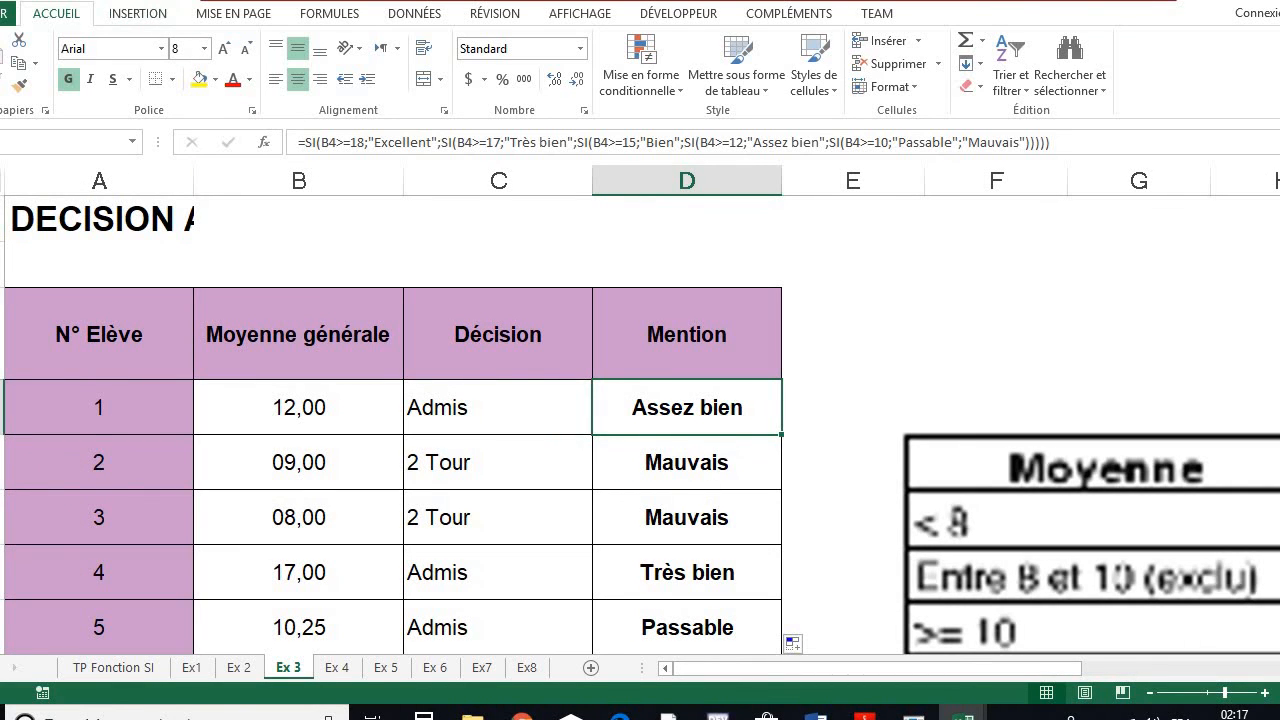
key("ctrl+z")
Step: Fill the D4 Mention formula down through D13 by selecting the whole range D4:D13 and copying it downward
left_click_drag(714, 406, 694, 558)
scroll(695, 314, "up", 2)
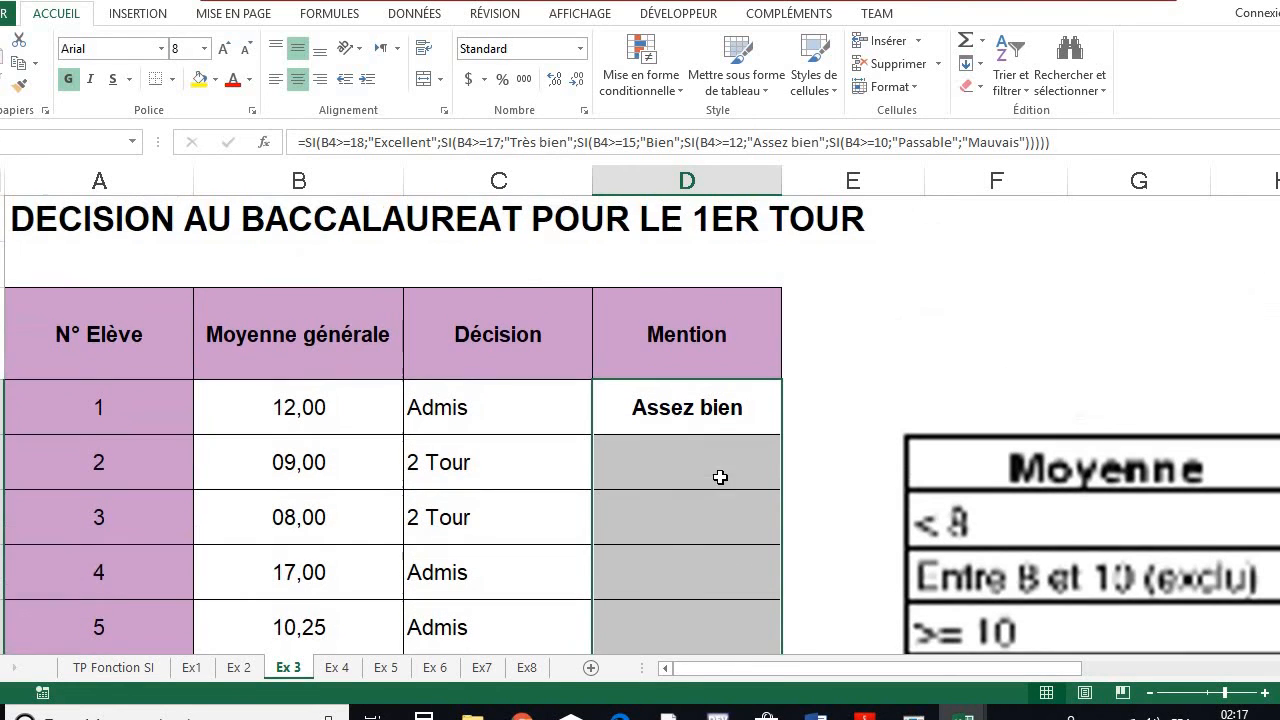
left_click(681, 411)
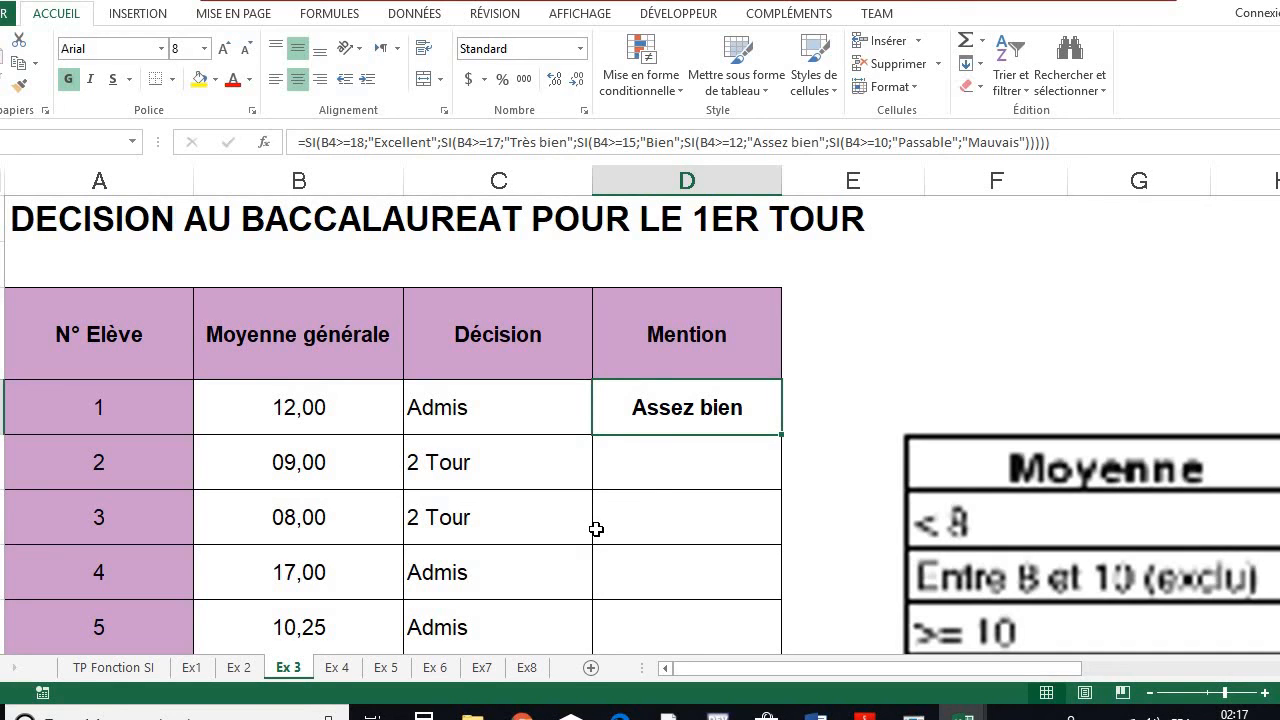
key("shift+Down")
key("shift+Down")
key("shift+Down")
key("shift+Down")
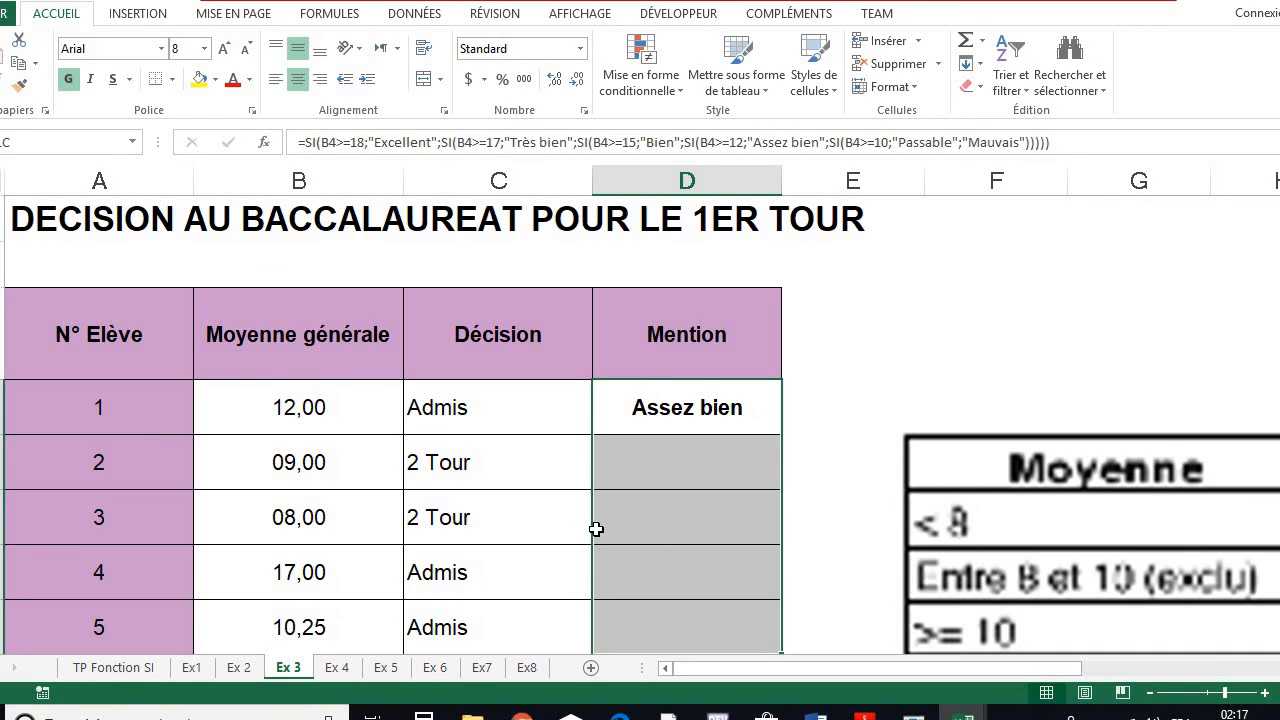
key("shift+Down")
key("shift+Down")
key("shift+Down")
key("shift+Down")
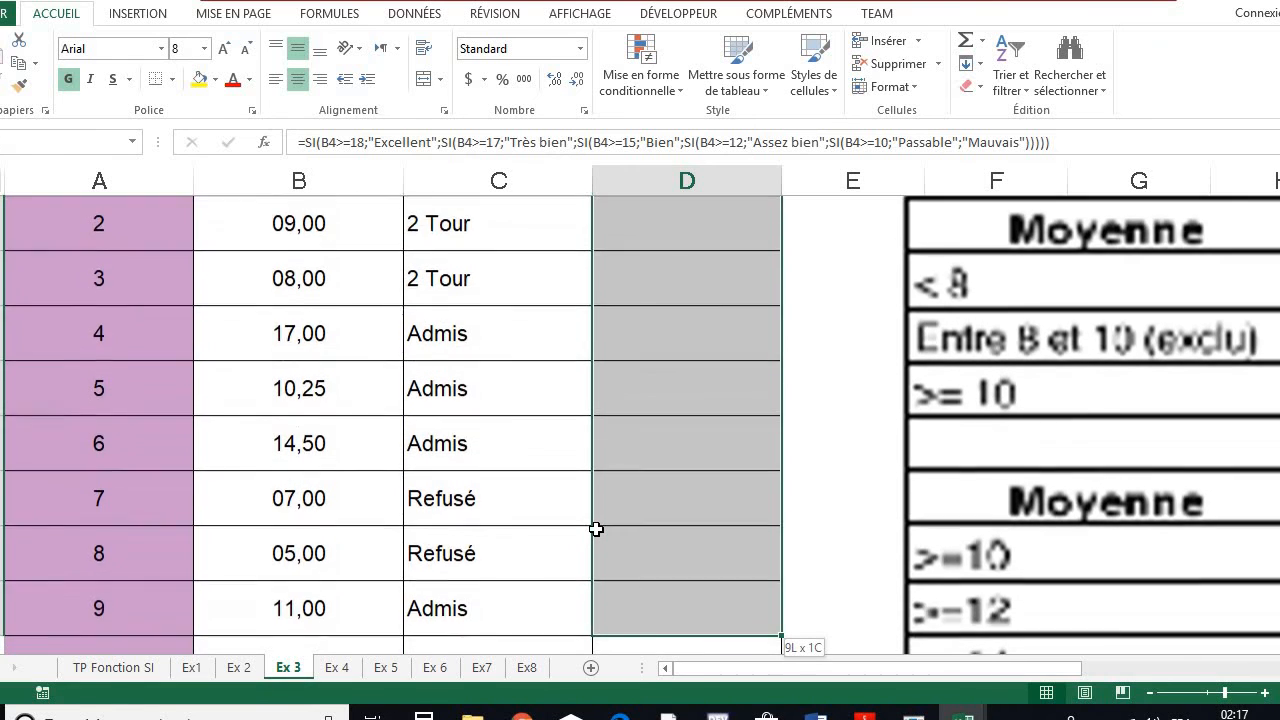
key("shift+Down")
key("shift+Down")
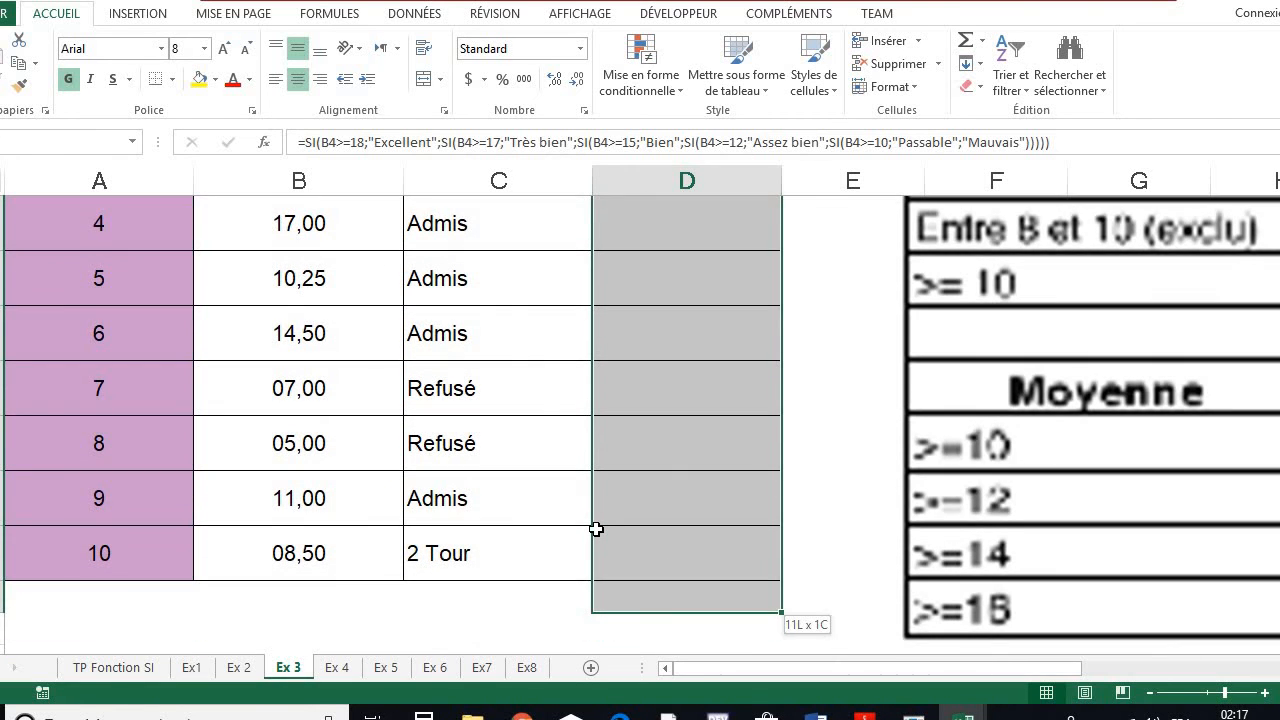
key("shift+Up")
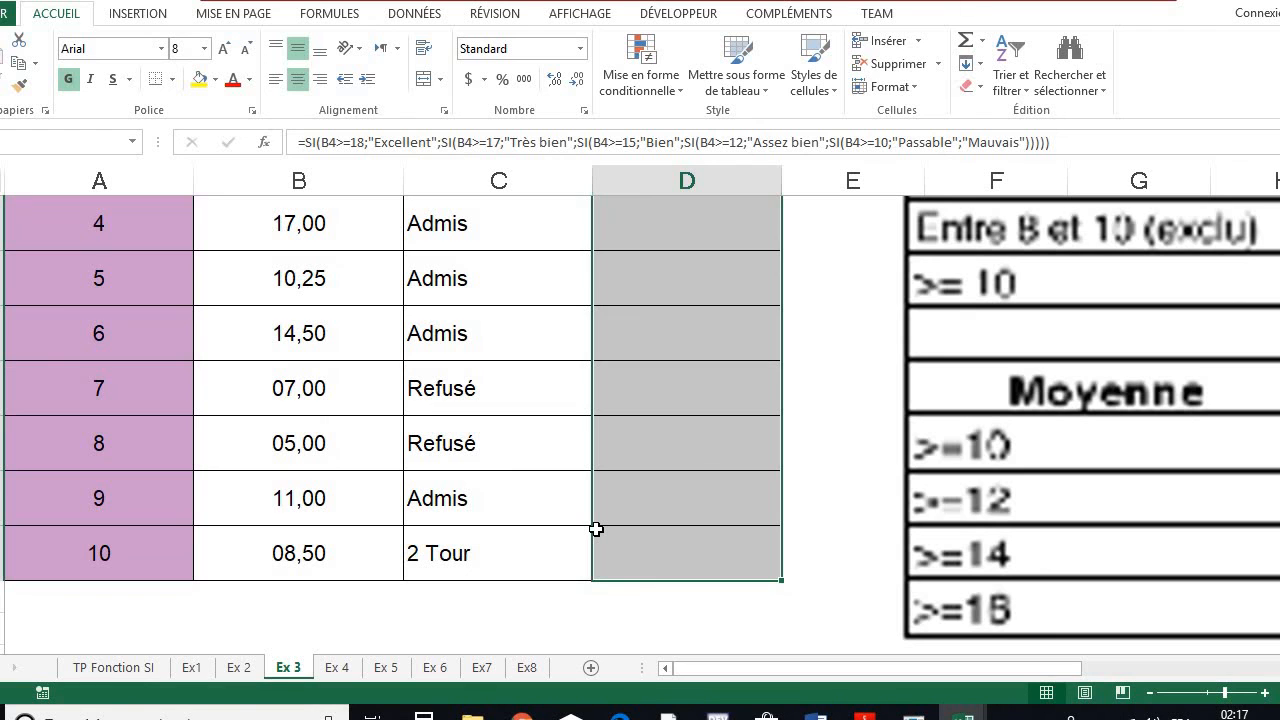
scroll(596, 529, "up", 2)
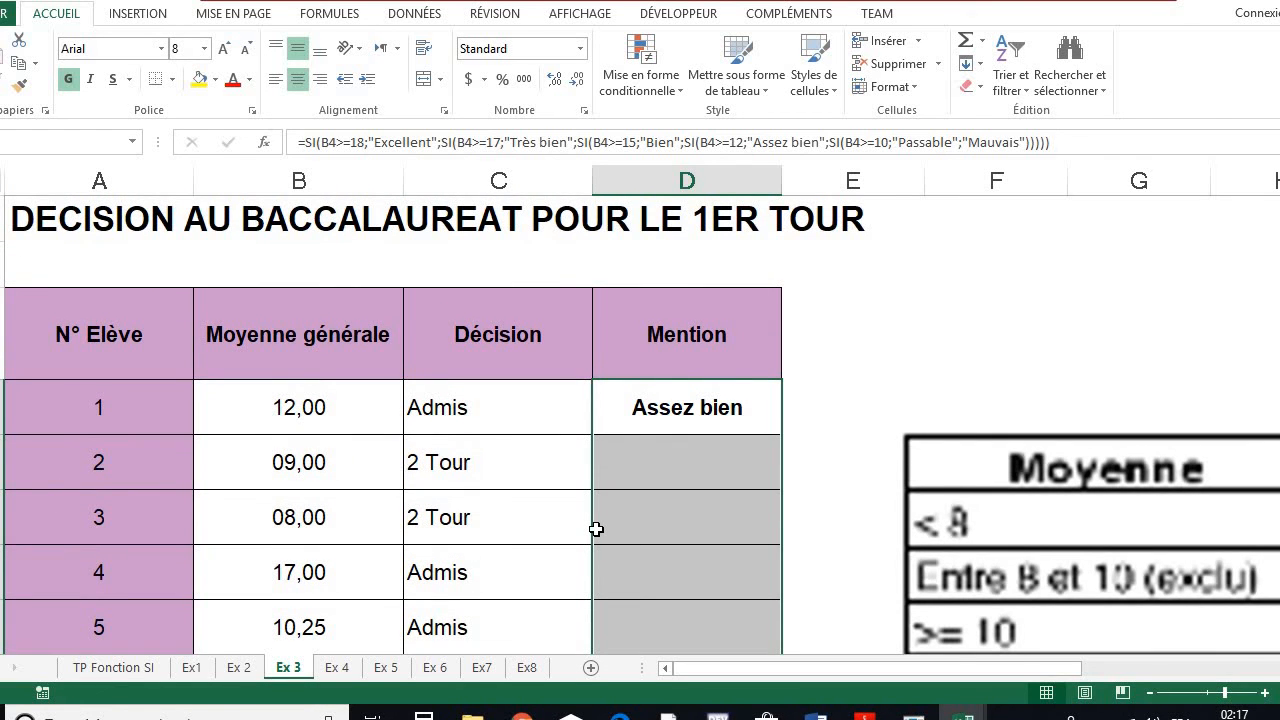
key("ctrl+d")
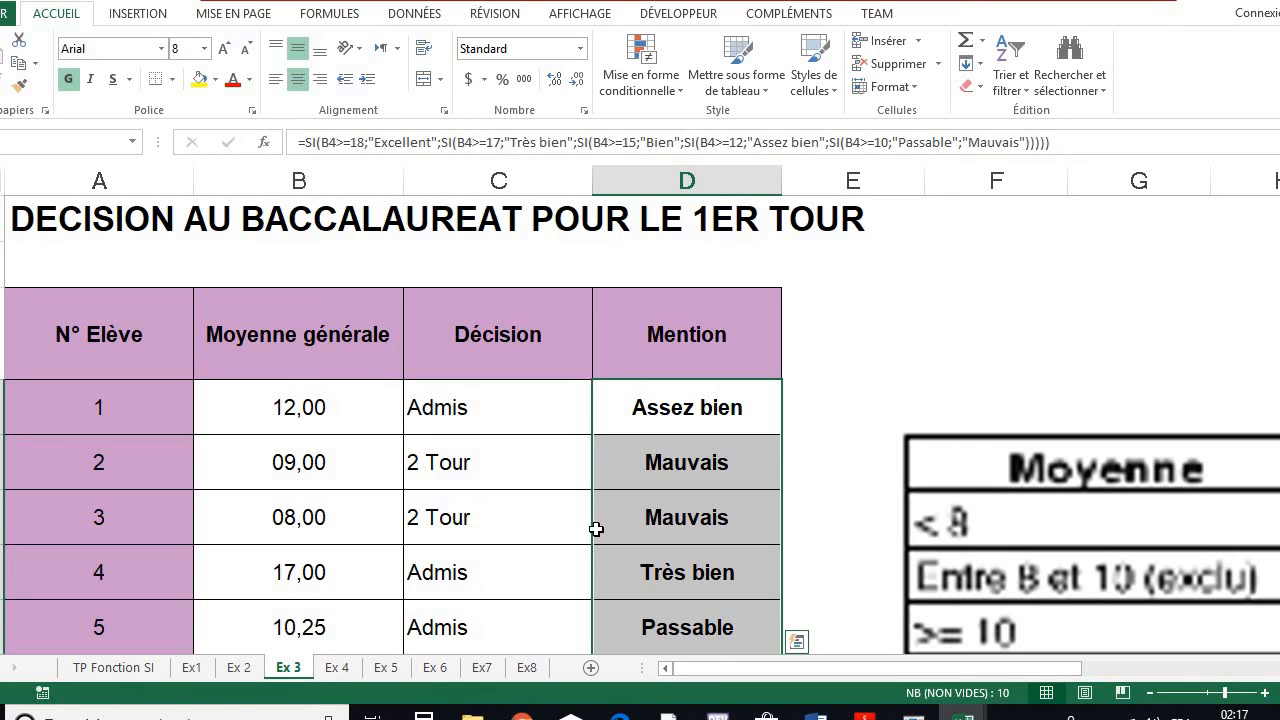
left_click(866, 295)
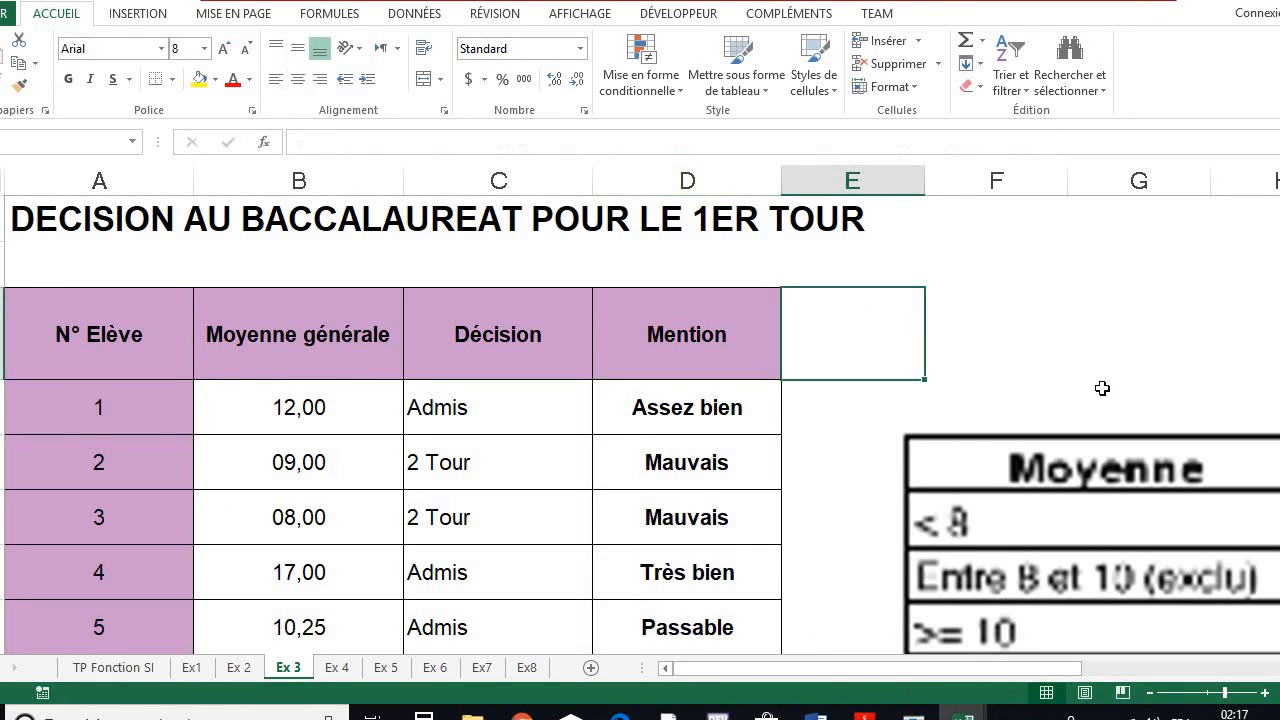
Step: Enter the note "ctrl+ B : recopier une formule en bas" in cell F3
left_click(1000, 318)
type("ct")
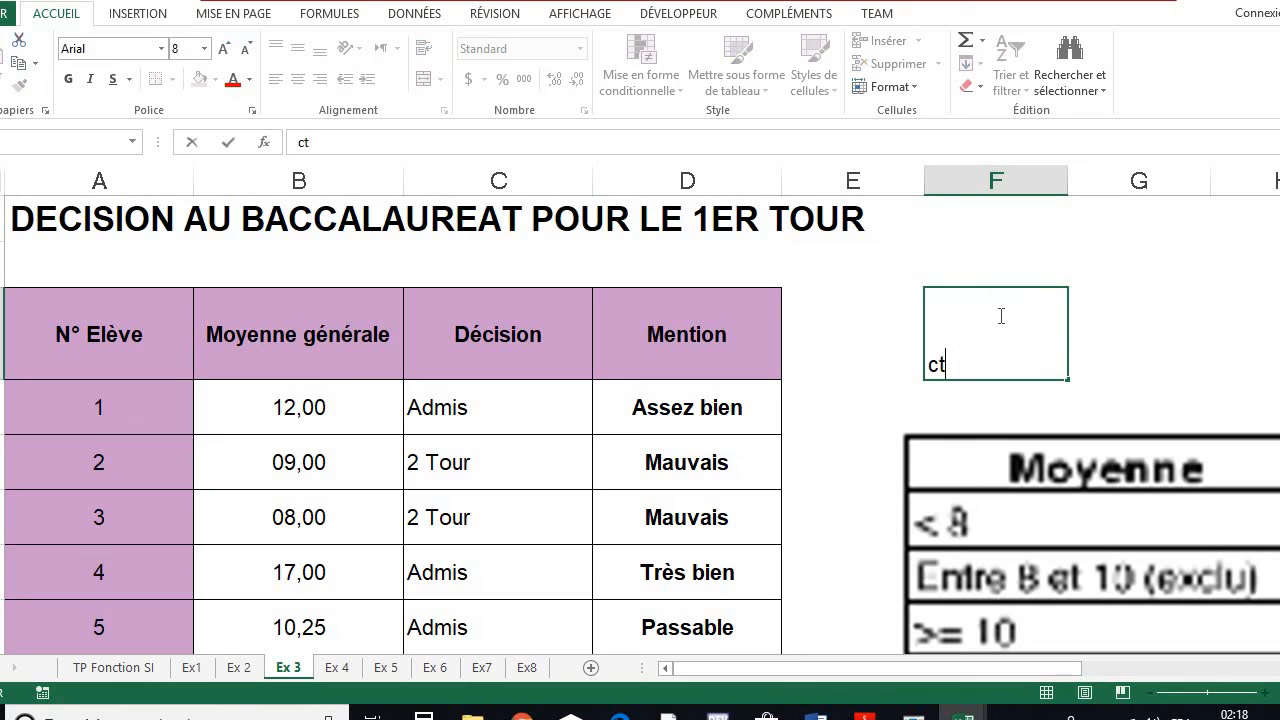
type("rl+ B : recopier")
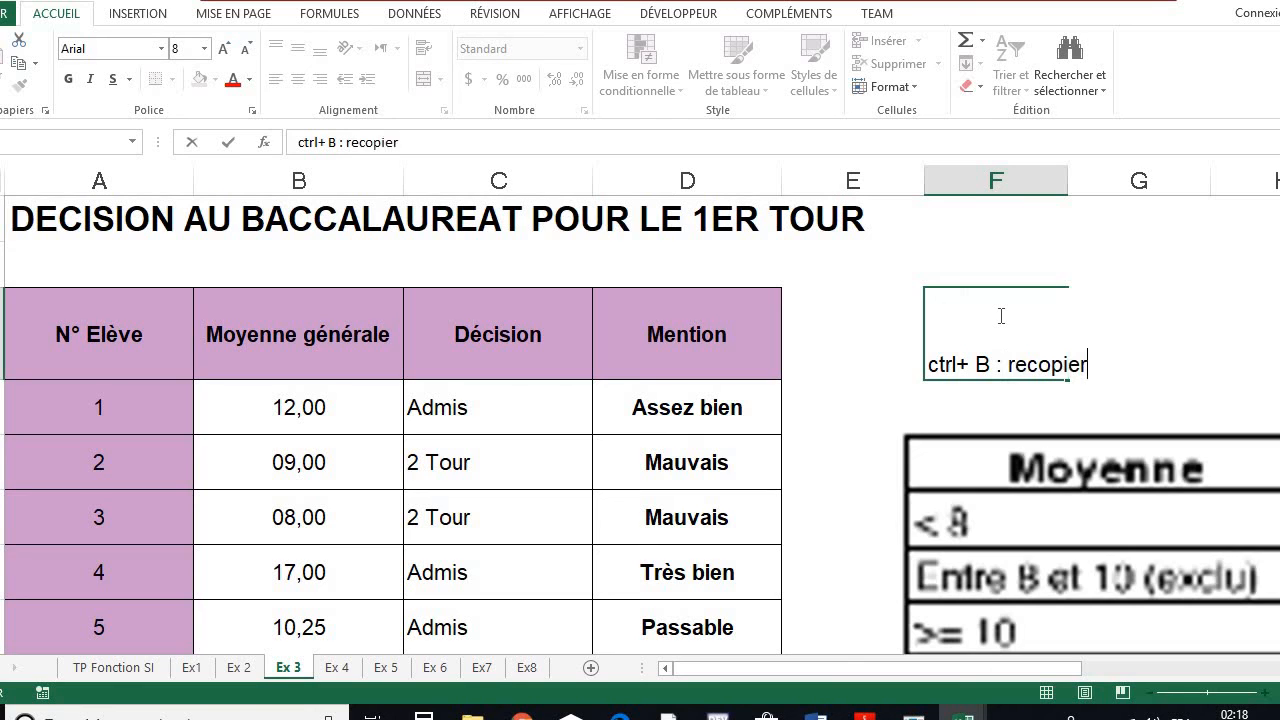
type(" une formu")
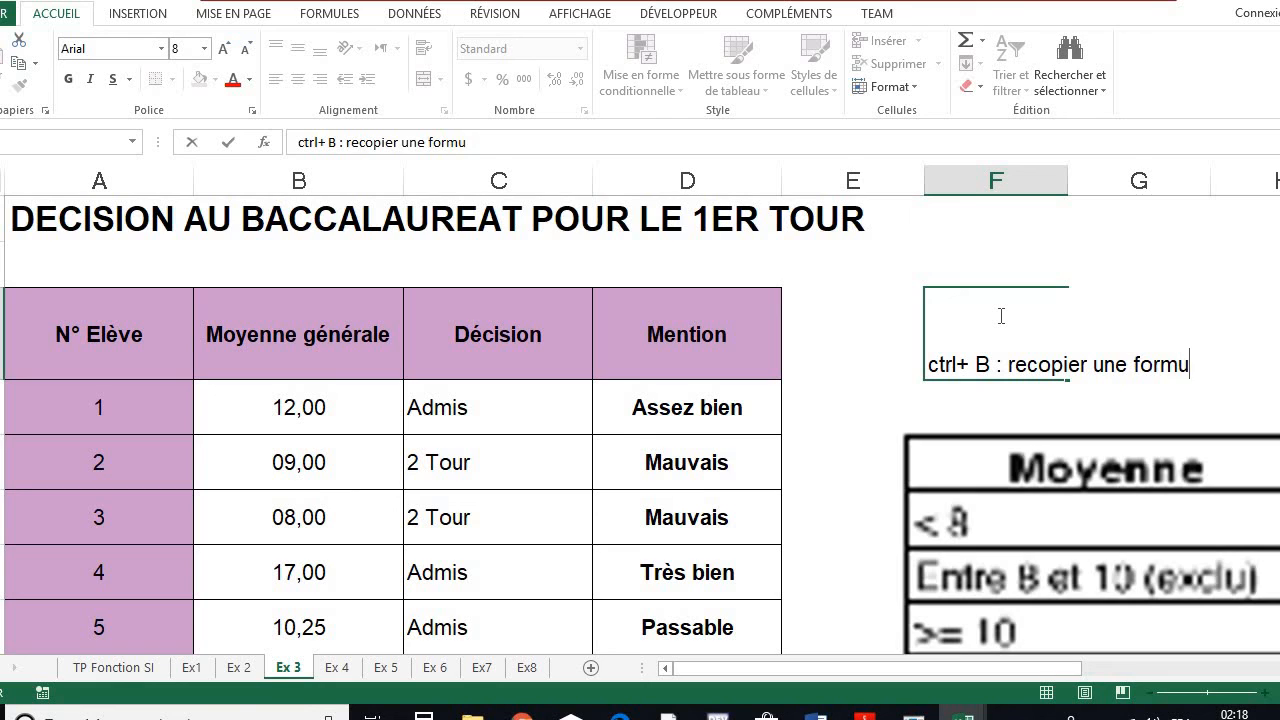
type("le en bas")
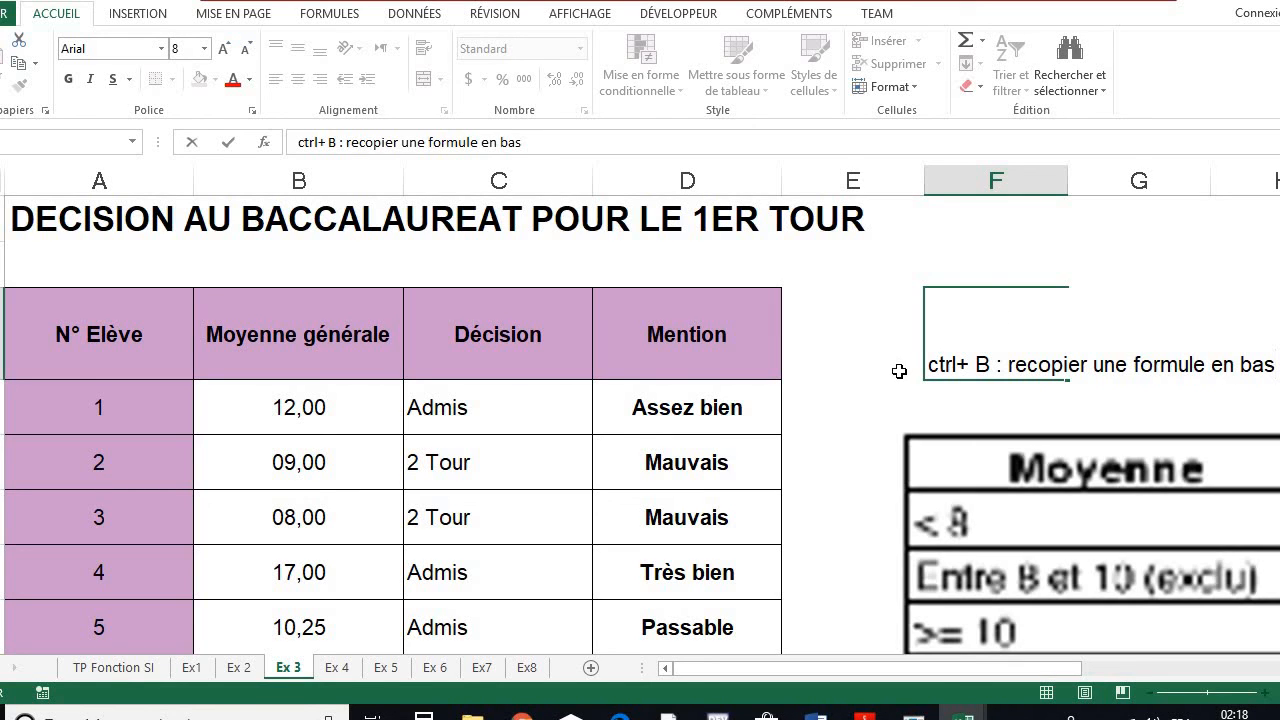
key("Return")
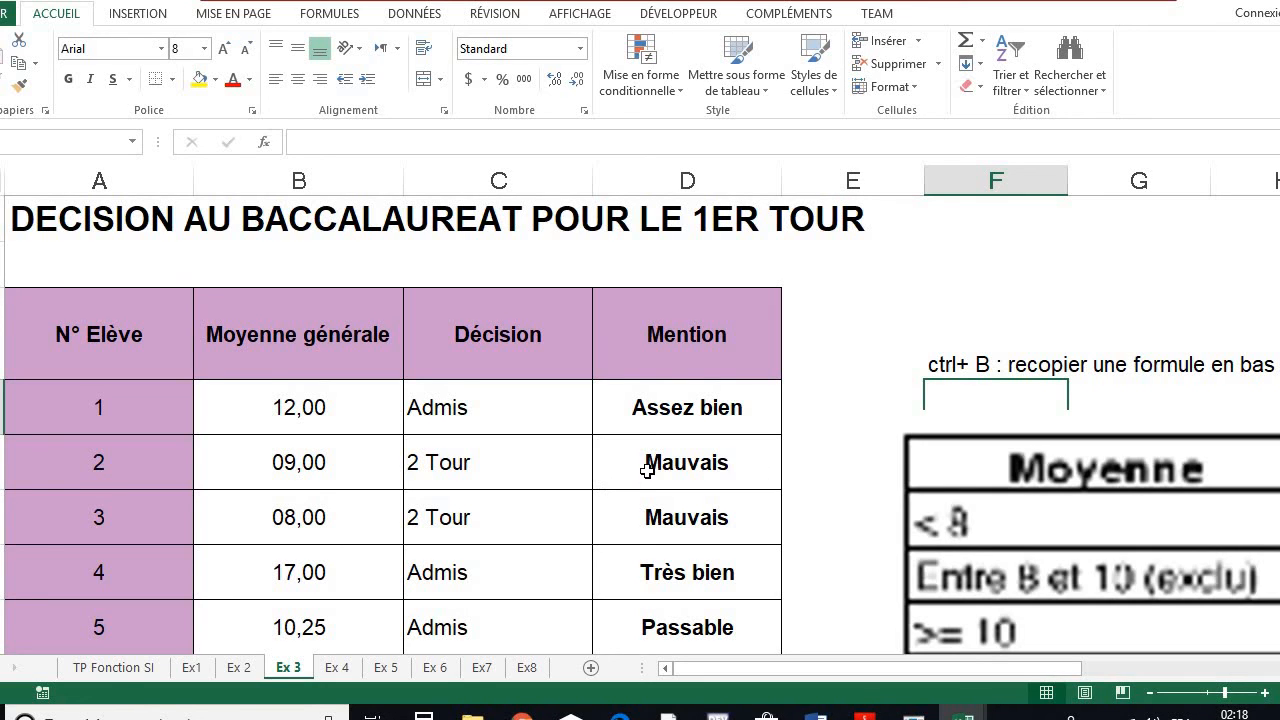
Step: Check the copied Mention formulas in D5 and D7 and the results down to the last student
left_click(699, 462)
double_click(699, 462)
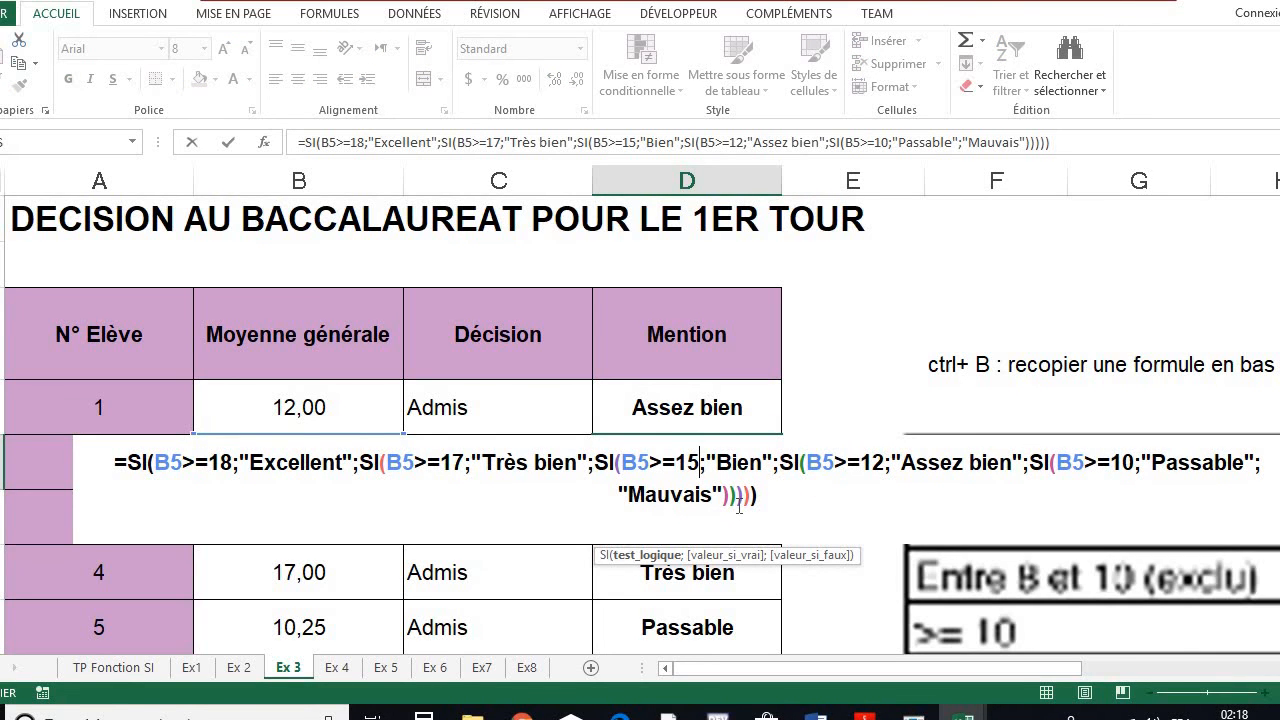
key("Return")
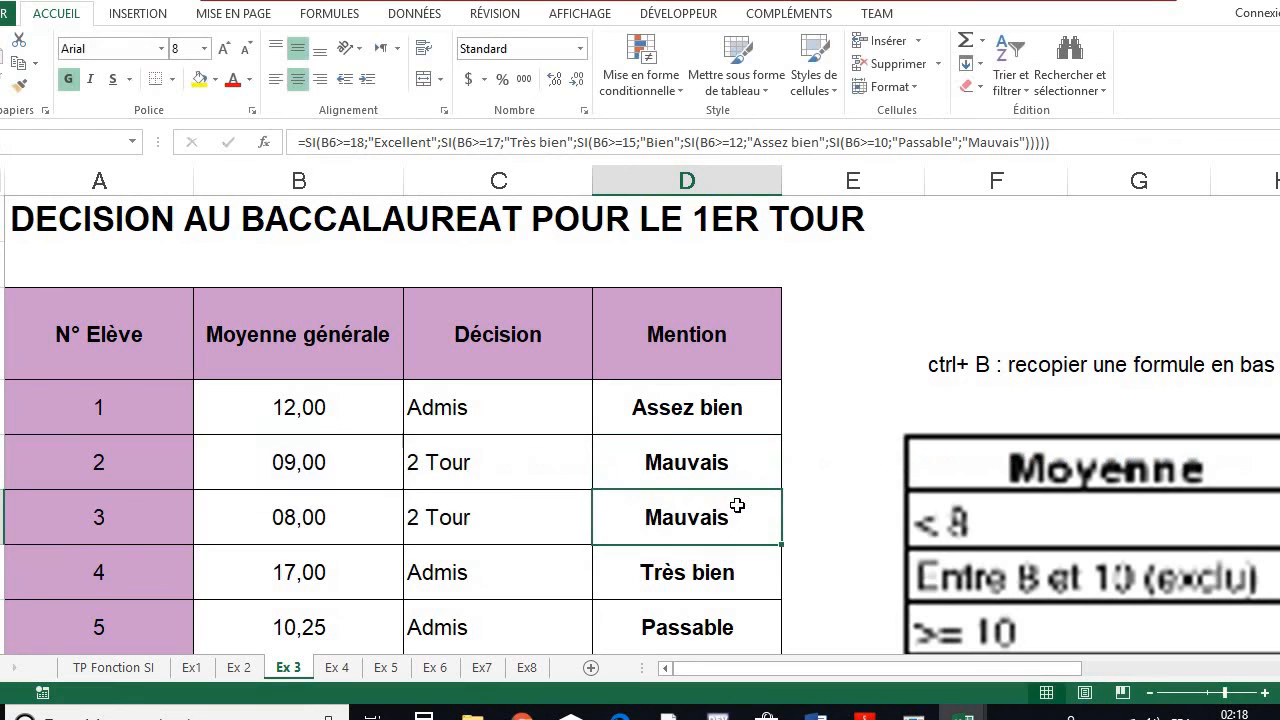
left_click(650, 577)
scroll(651, 577, "down", 3)
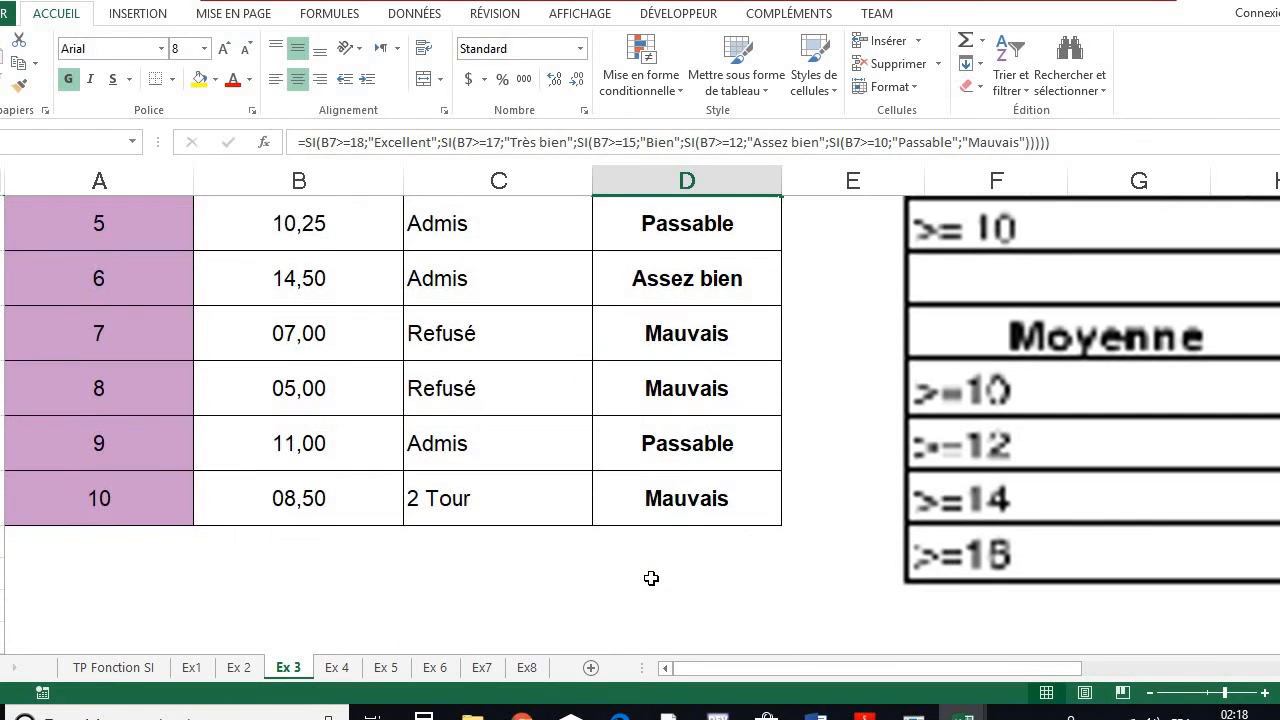
scroll(651, 577, "up", 3)
scroll(650, 577, "up", 1)
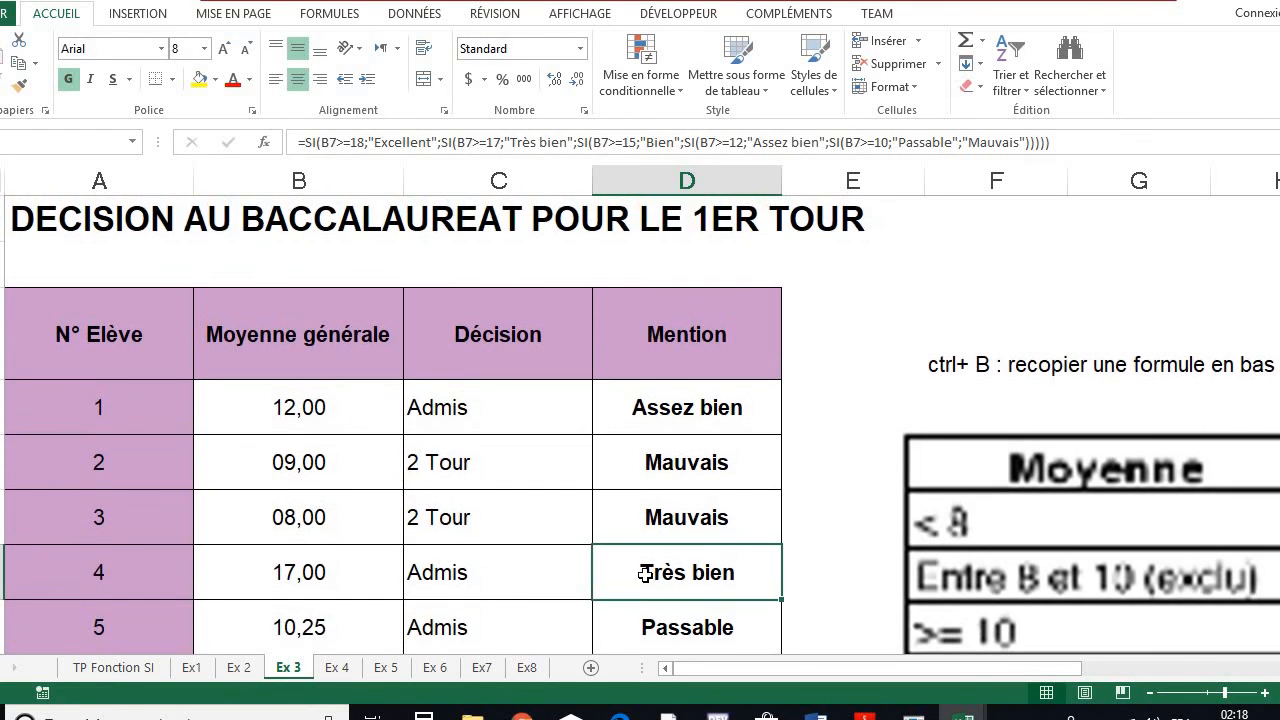
Step: Set student 1's Moyenne générale in B4 to 19 to test the Mention formula
left_click(320, 408)
type("19")
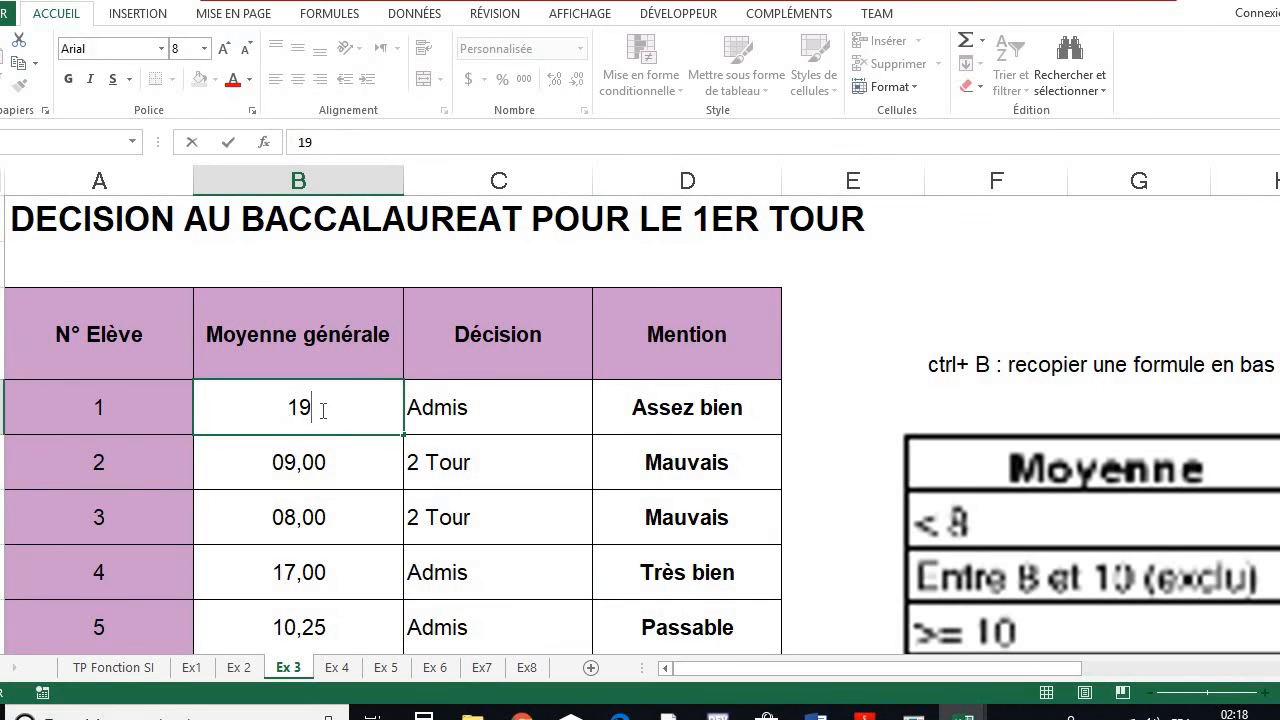
key("Return")
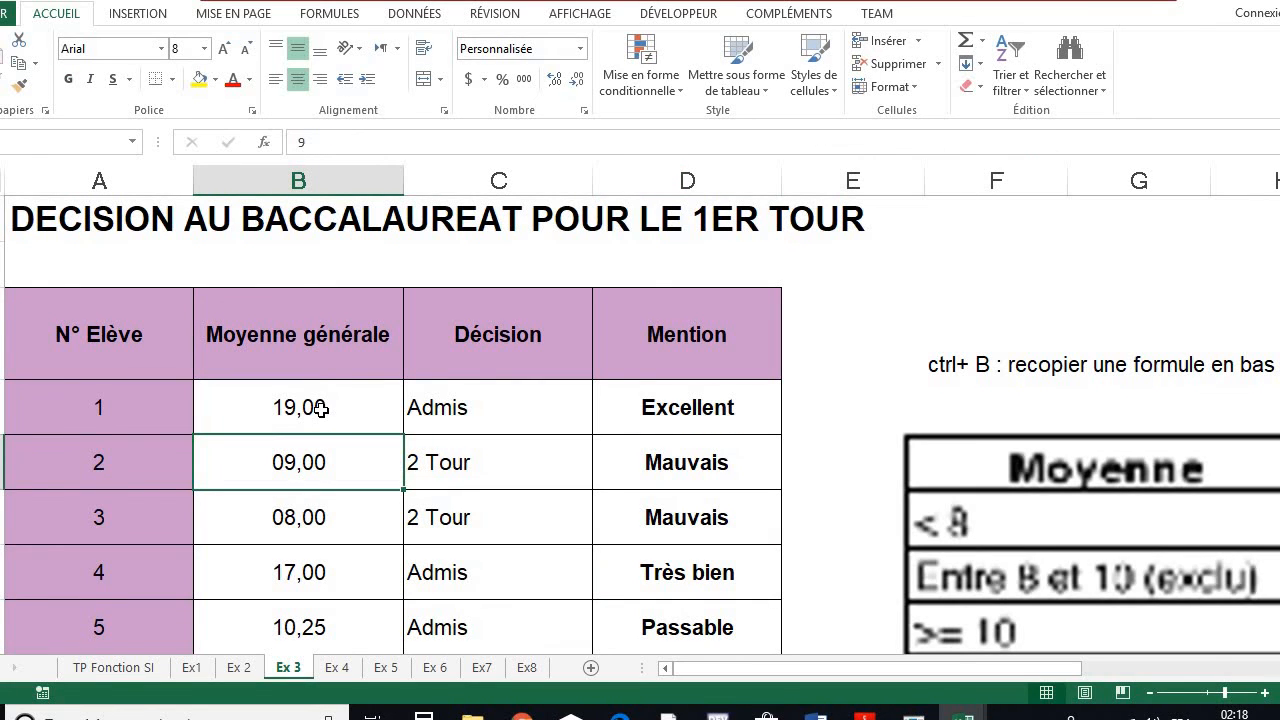
left_click(321, 409)
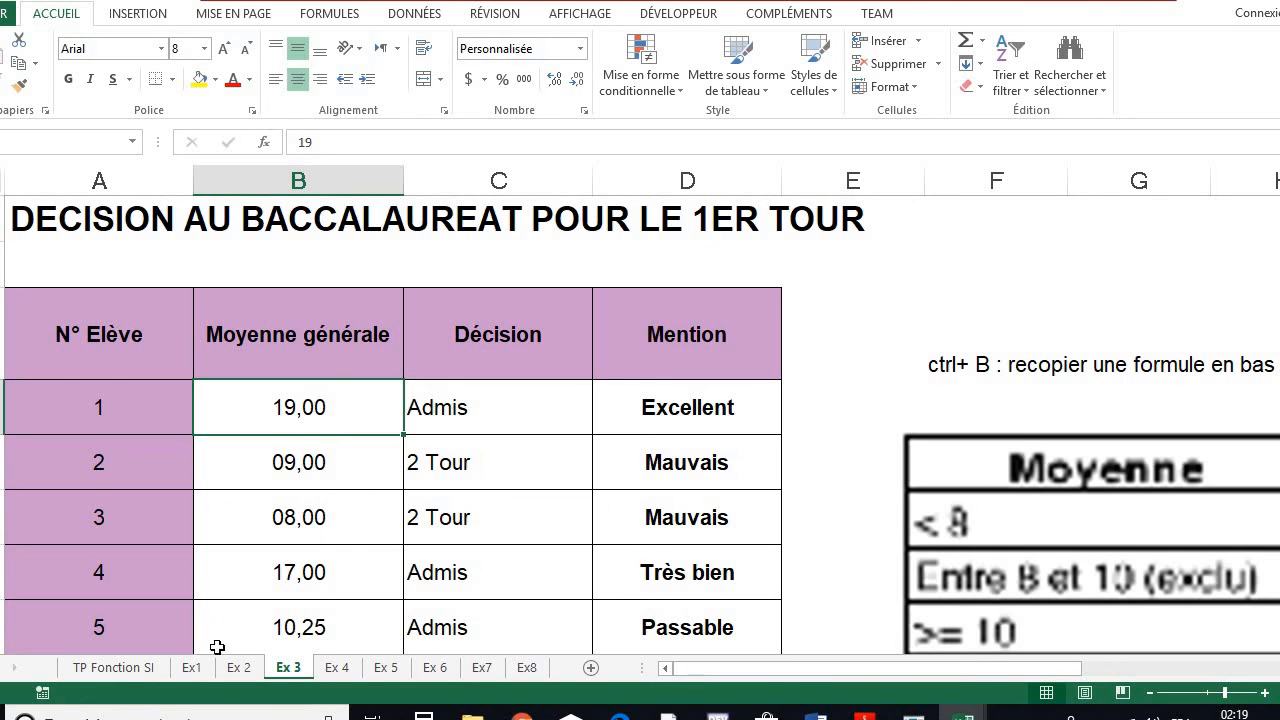
Step: Review the 3ème cas commission table on sheet Ex1 and the TVA exercise on Ex 4, returning to the Ex 3 results
left_click(193, 668)
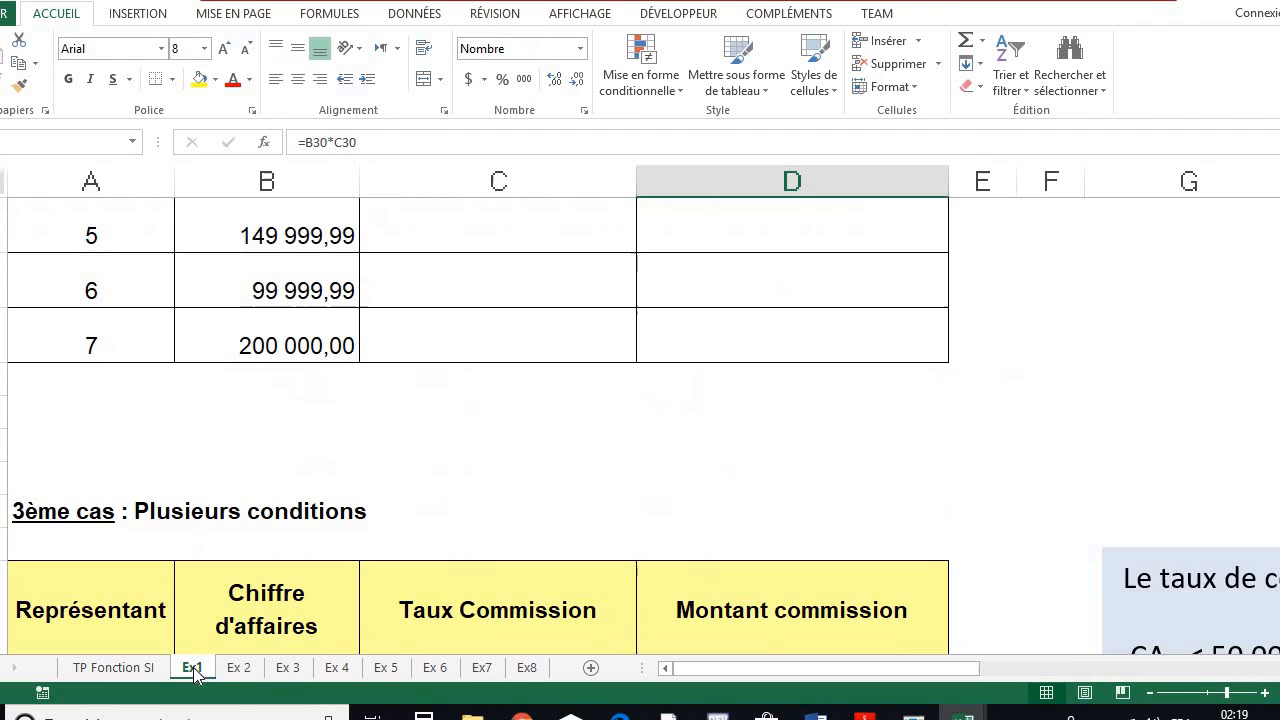
scroll(265, 480, "down", 2)
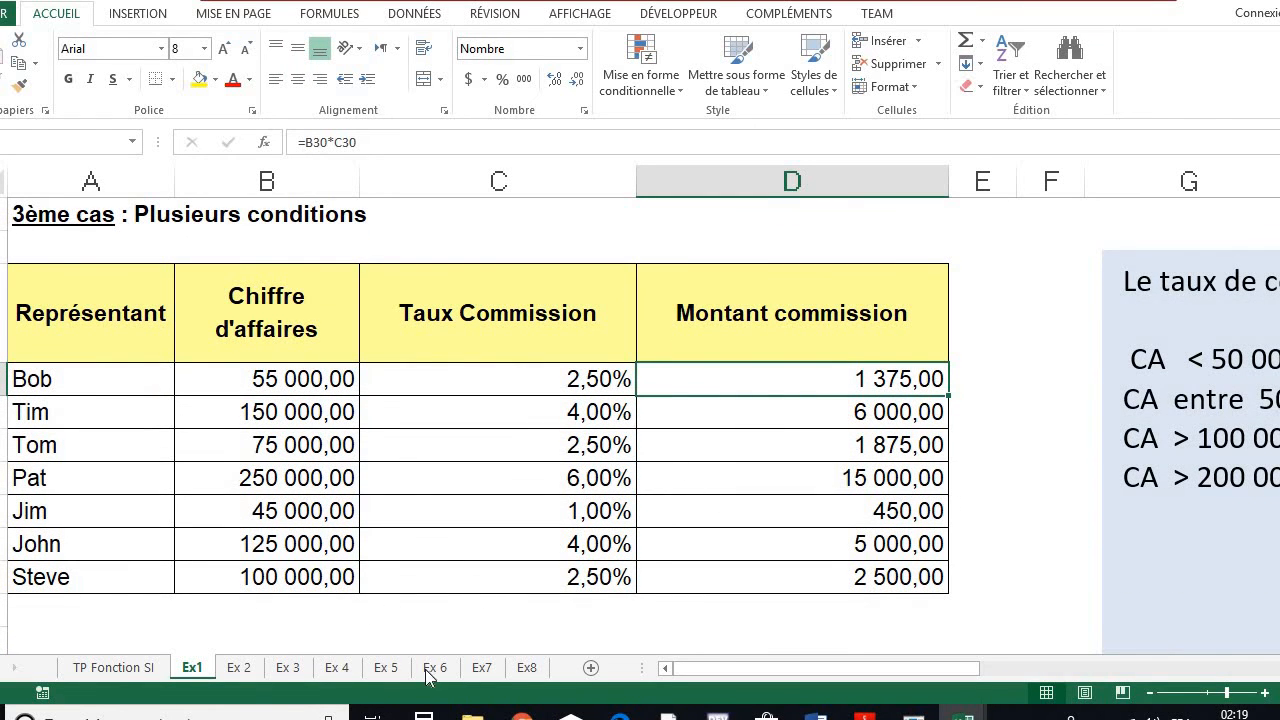
left_click(338, 668)
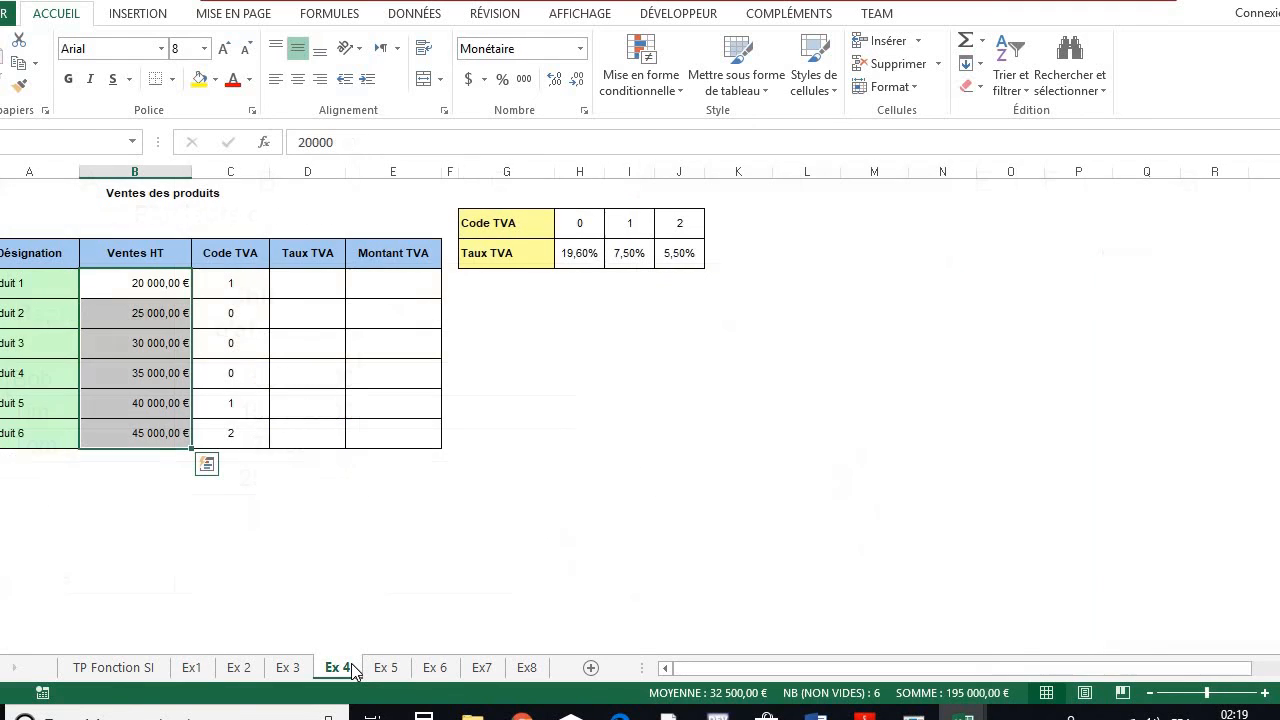
left_click(290, 668)
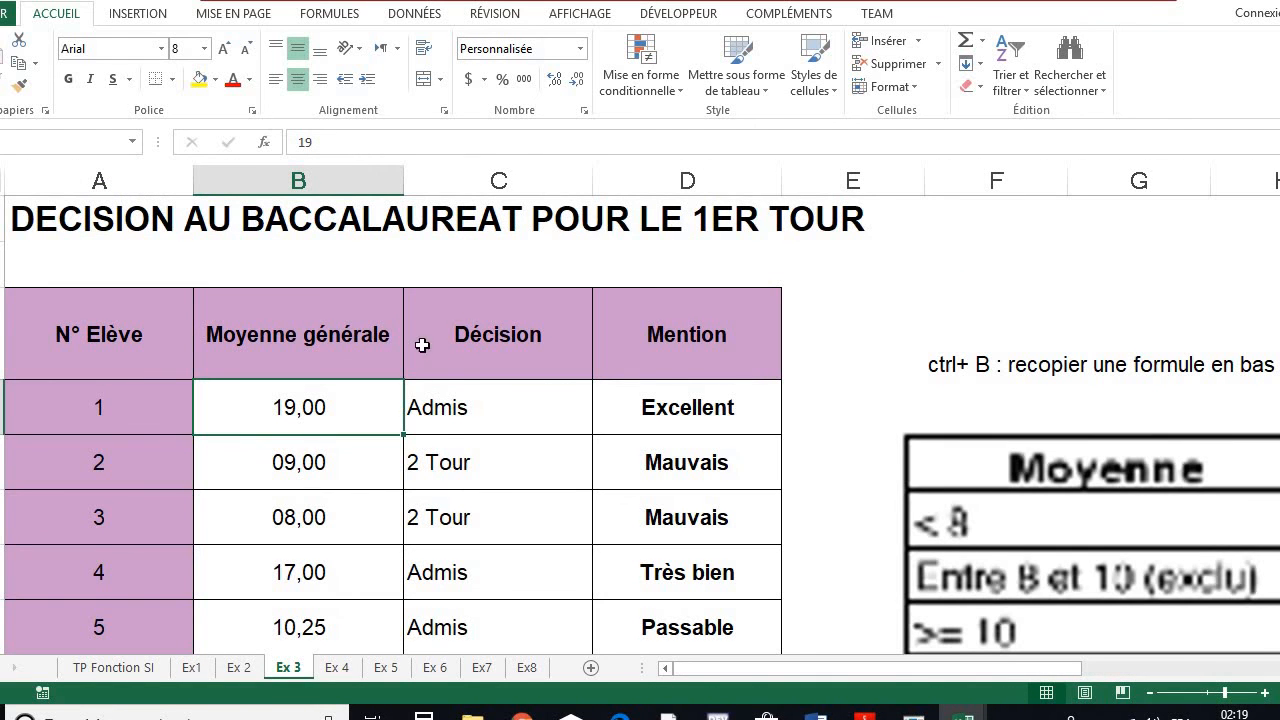
scroll(419, 360, "down", 2)
scroll(419, 364, "up", 2)
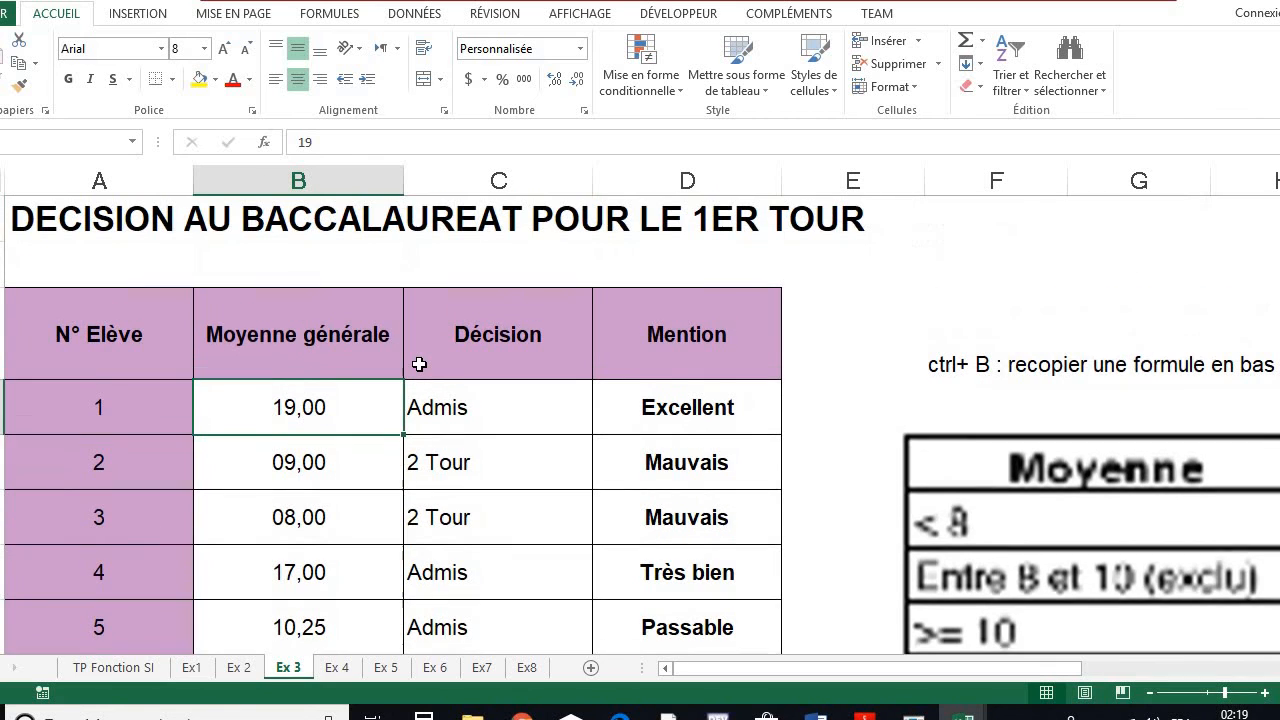